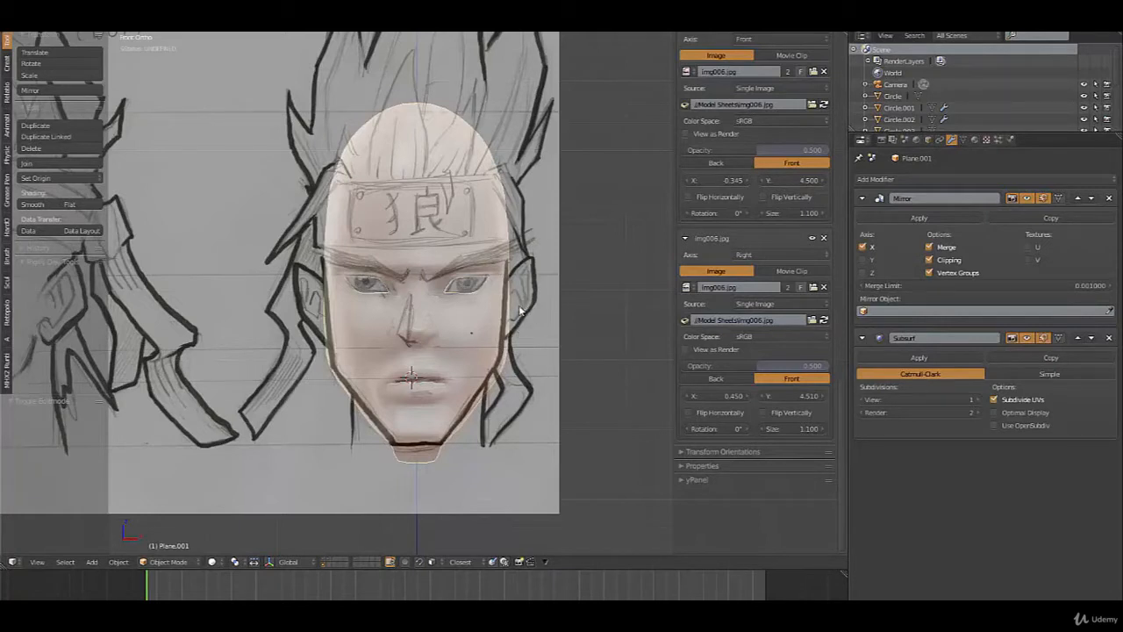
In Edit Mode, move the outer cheek vertex near the jaw corner about 0.003 down and 0.002 outward using proportional editing with a smaller radius
mouse_move(505, 301)
middle_mouse_down()
mouse_move(521, 340)
mouse_move(559, 336)
mouse_move(521, 343)
mouse_move(517, 377)
middle_mouse_up()
scroll(521, 389, "up", 1)
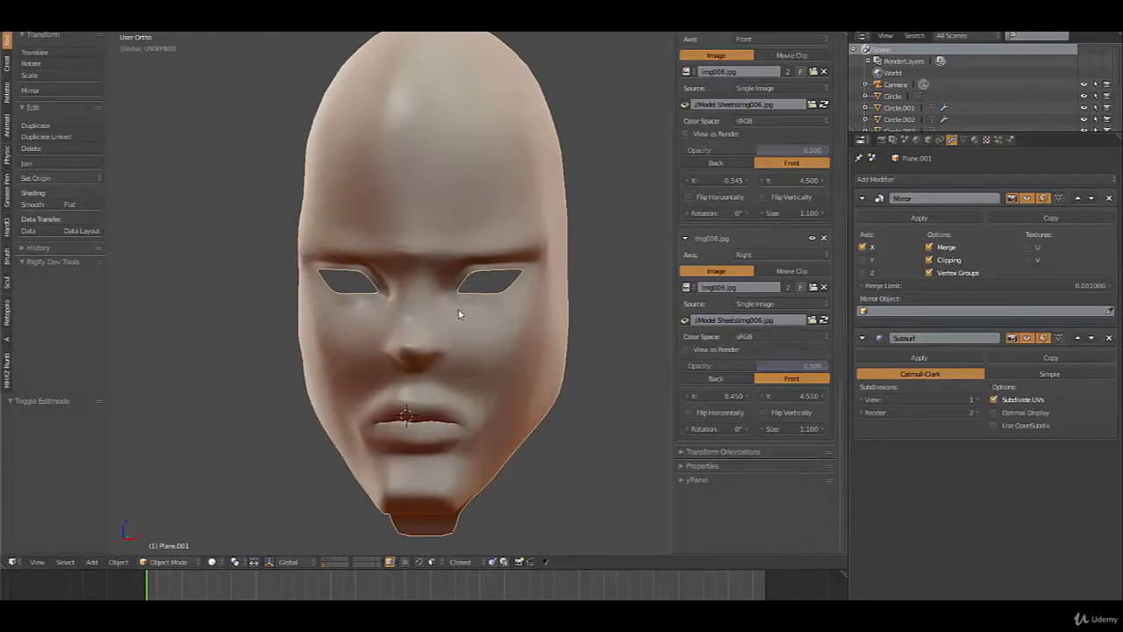
key("Tab")
middle_click_drag(555, 408, 524, 401)
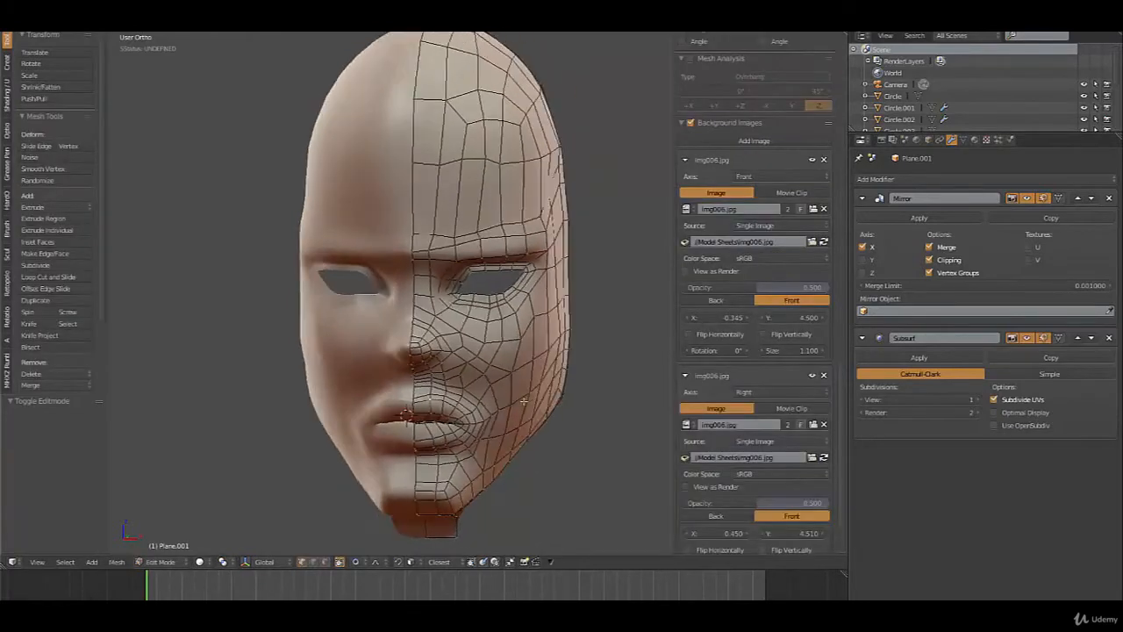
scroll(561, 385, "up", 3)
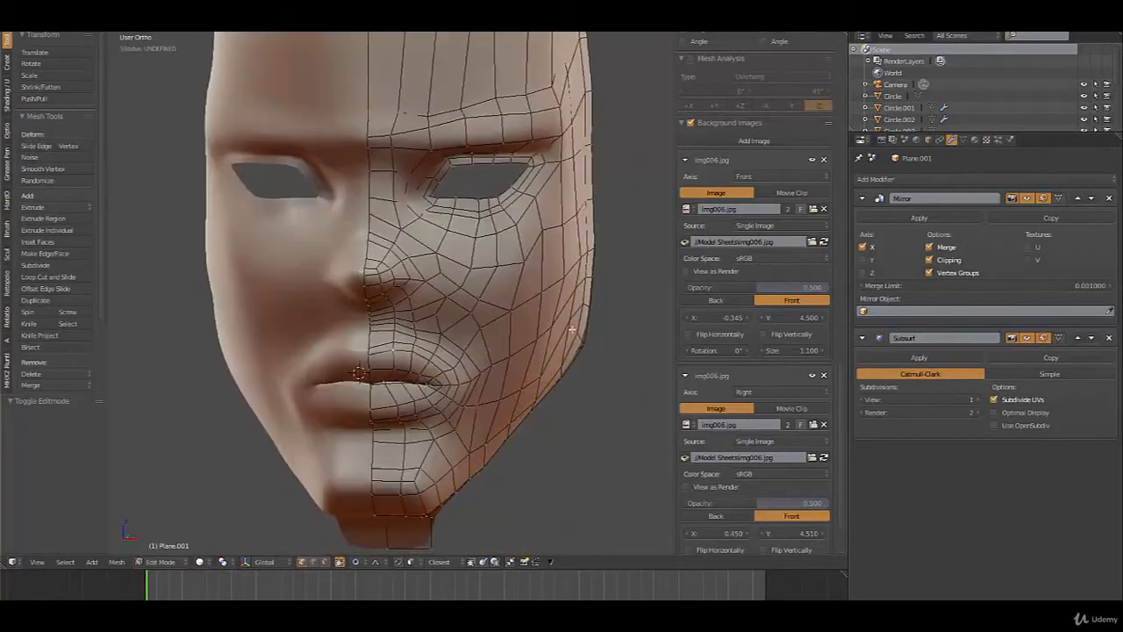
middle_click_drag(566, 327, 531, 354)
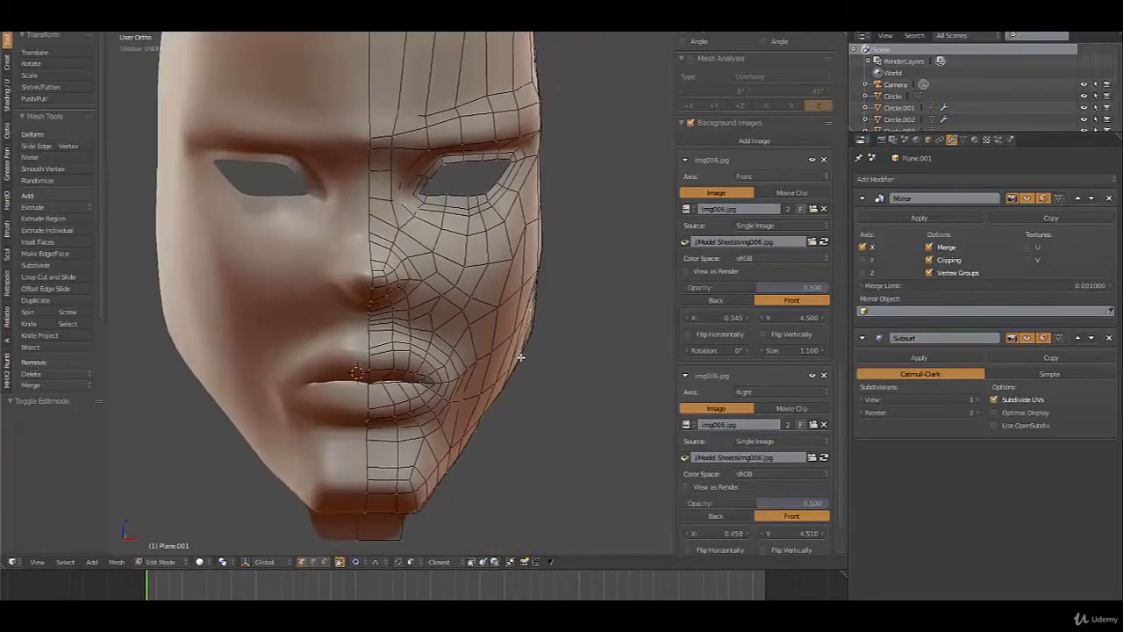
key("g")
scroll(523, 359, "down", 5)
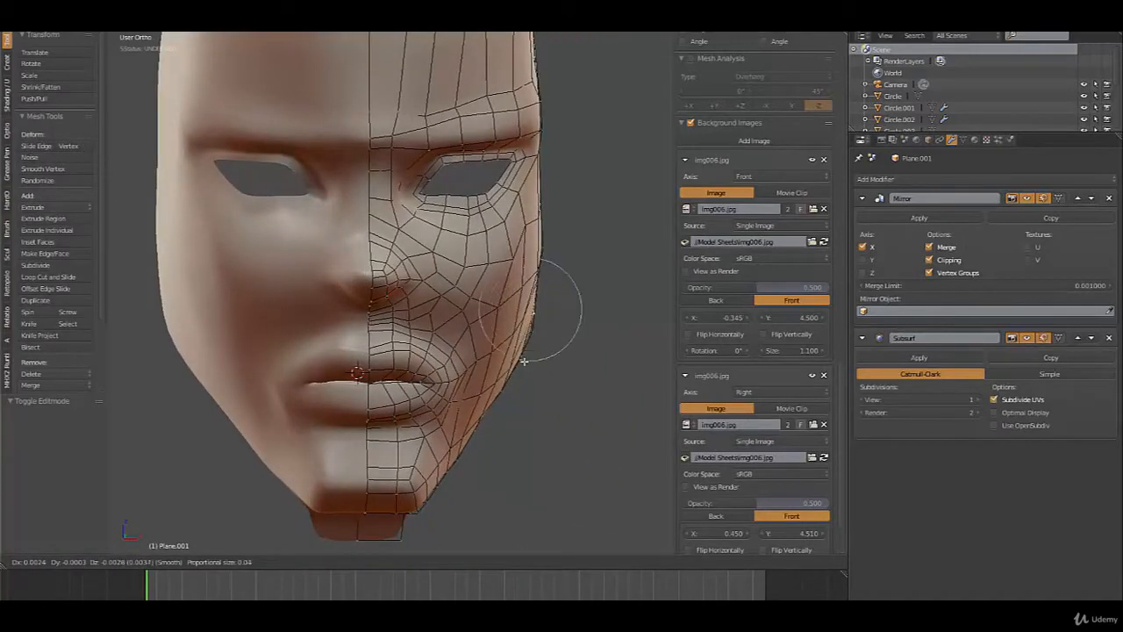
left_click(523, 360)
Pull vertices on the lower rim of the eye opening slightly forward using proportional editing
middle_click_drag(523, 363, 511, 358)
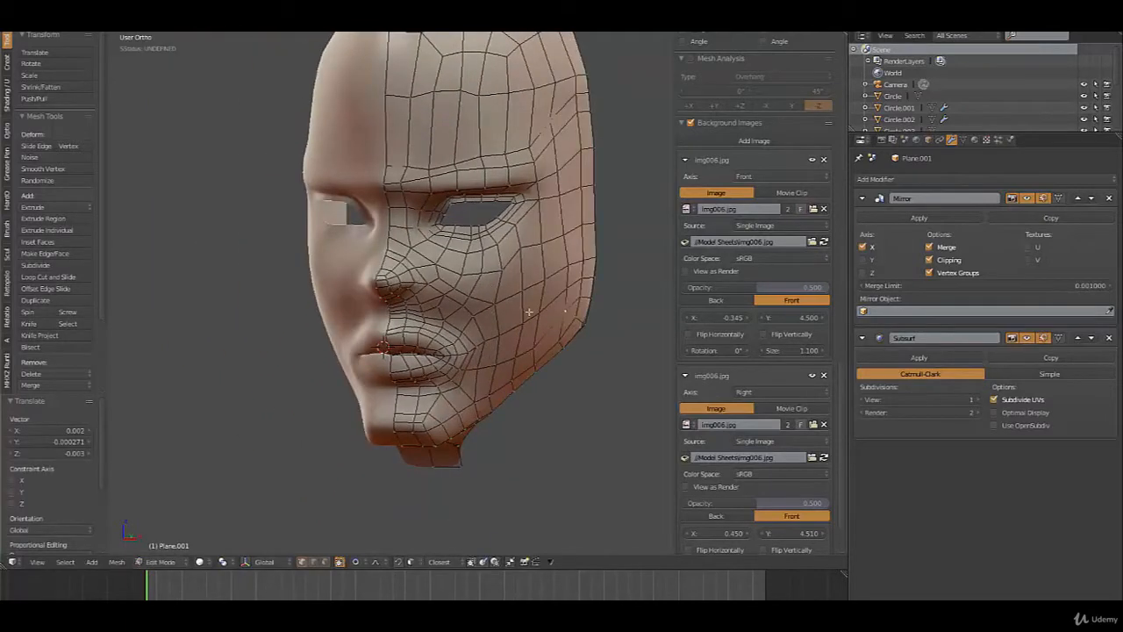
middle_click_drag(529, 312, 578, 309)
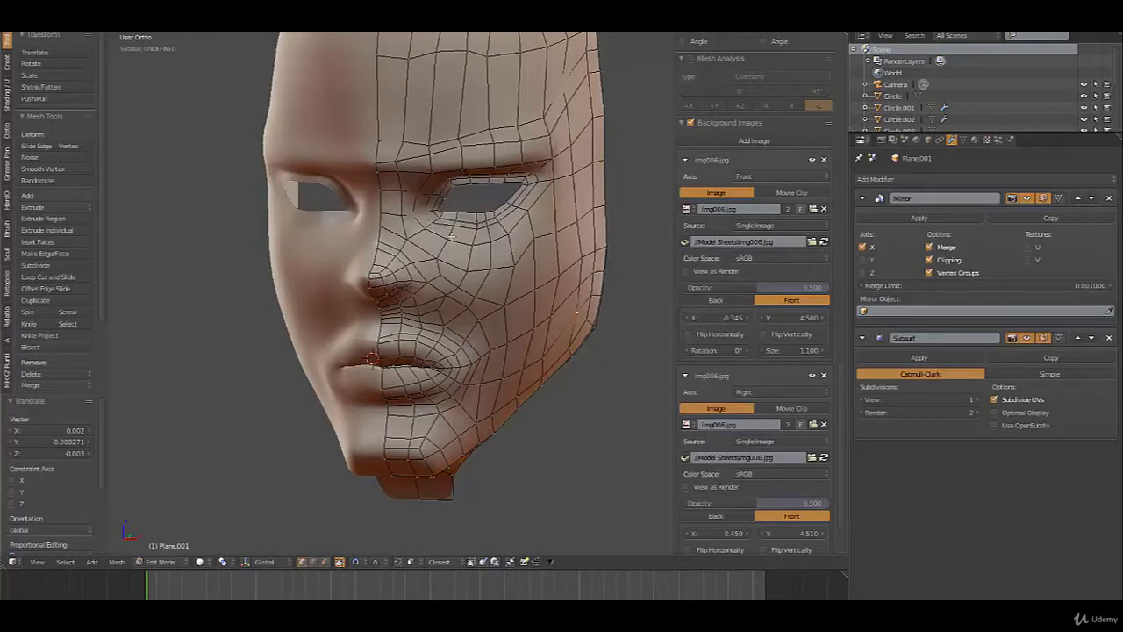
middle_click_drag(539, 234, 502, 250)
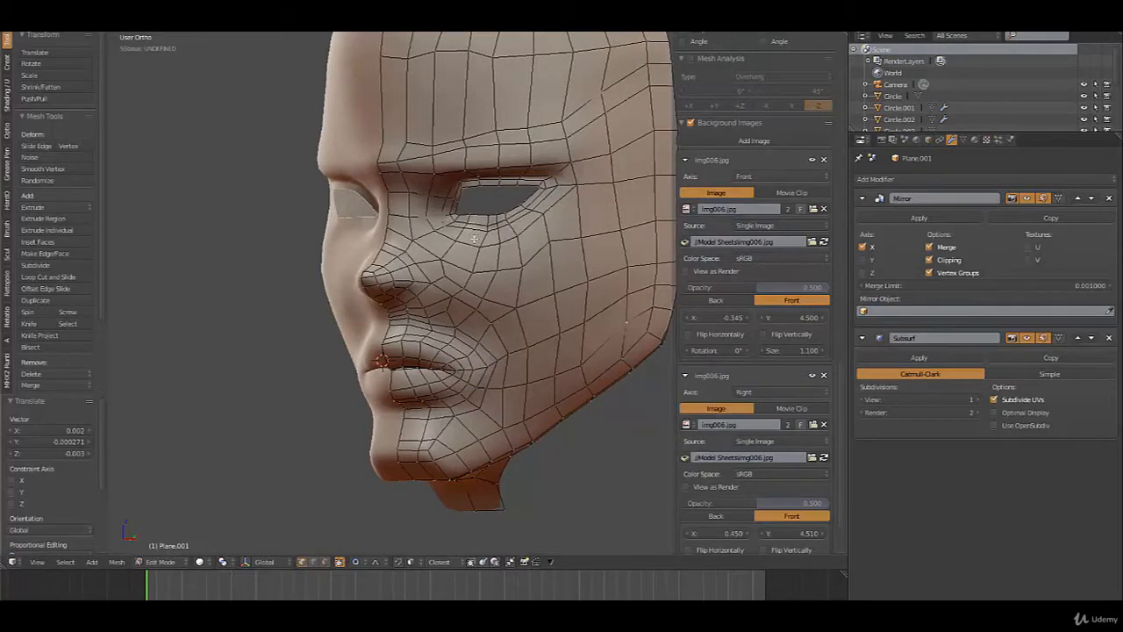
middle_click_drag(489, 246, 501, 204)
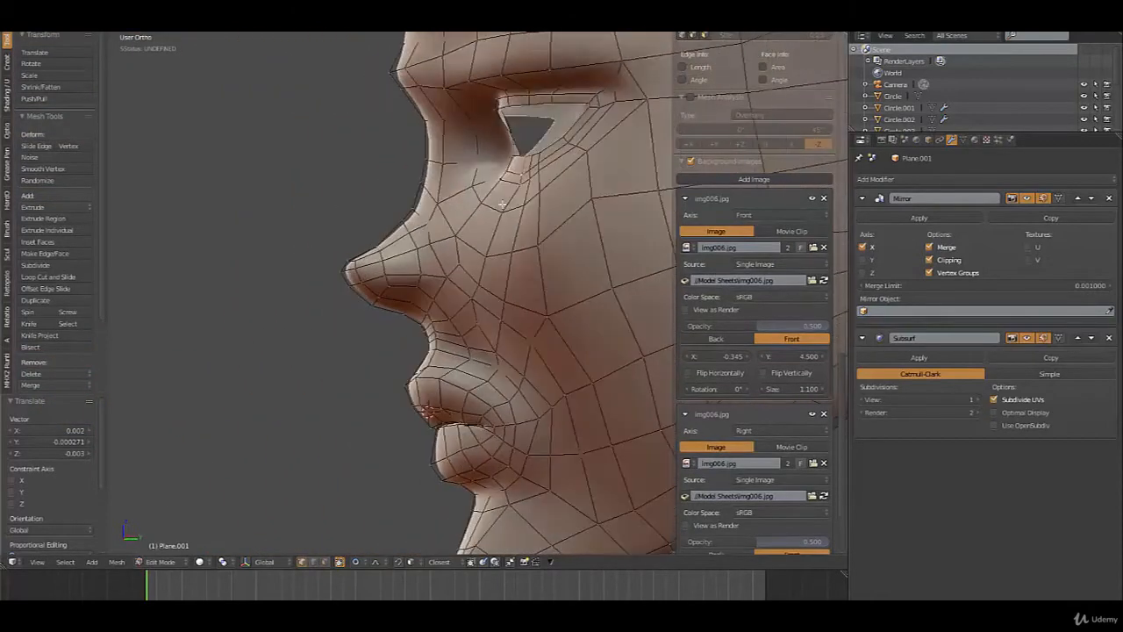
right_click(528, 159)
middle_click_drag(569, 174, 544, 179)
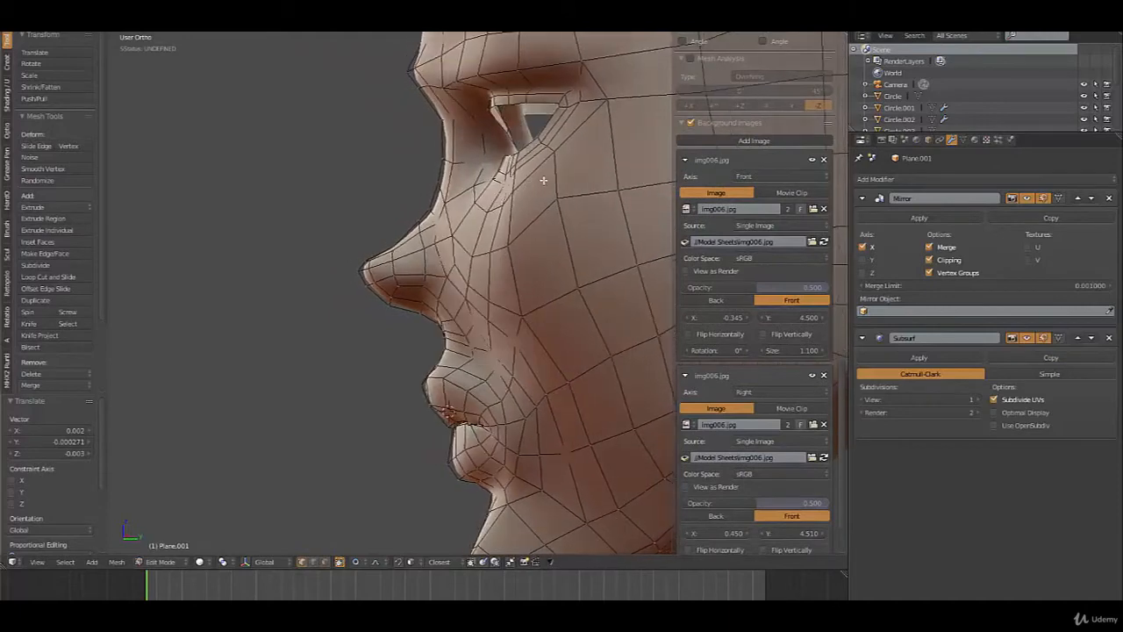
key("g")
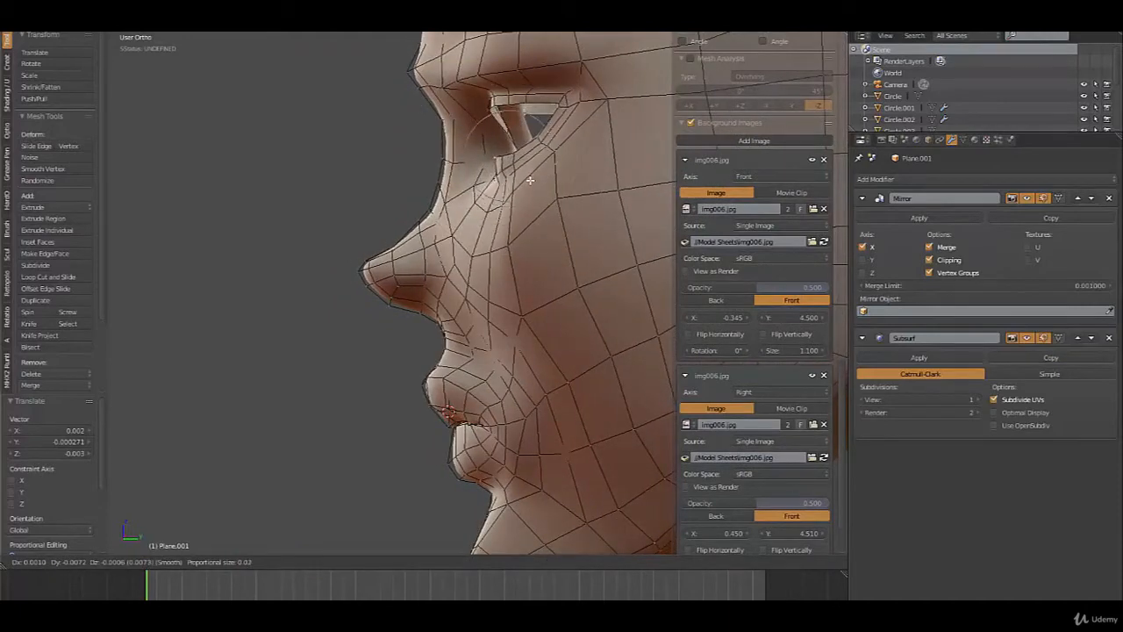
left_click(518, 138)
key("g")
left_click(515, 151)
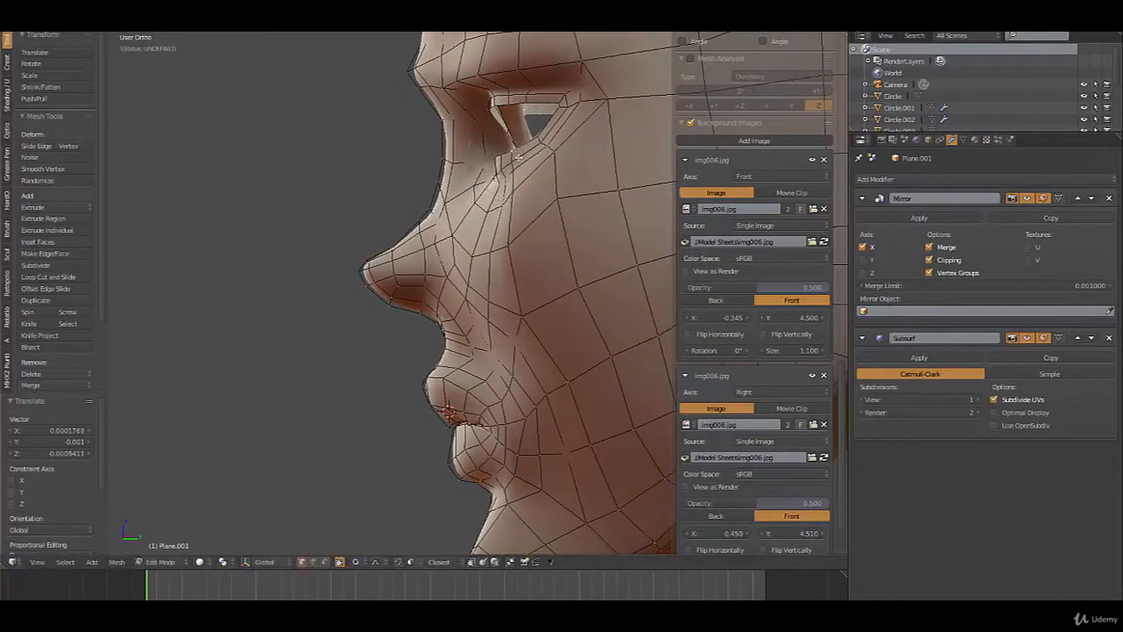
Reposition the lower eyelid vertices near the inner eye corner and check the smoothed face outside Edit Mode
mouse_move(525, 179)
middle_mouse_down()
mouse_move(566, 186)
mouse_move(538, 183)
middle_mouse_up()
key("g")
left_click(536, 184)
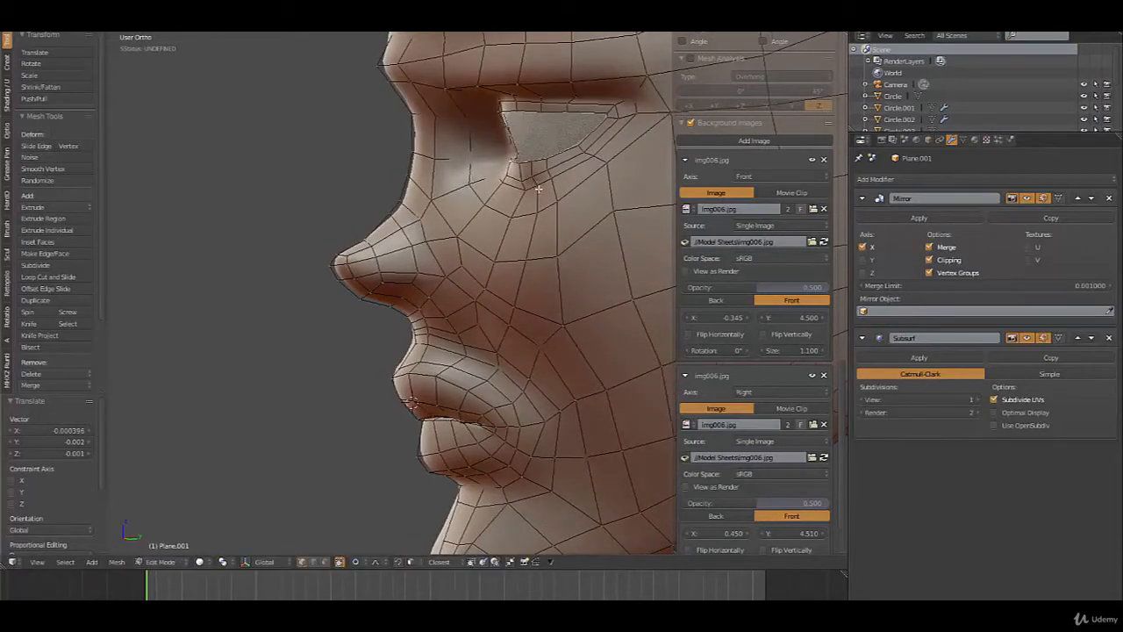
key("g")
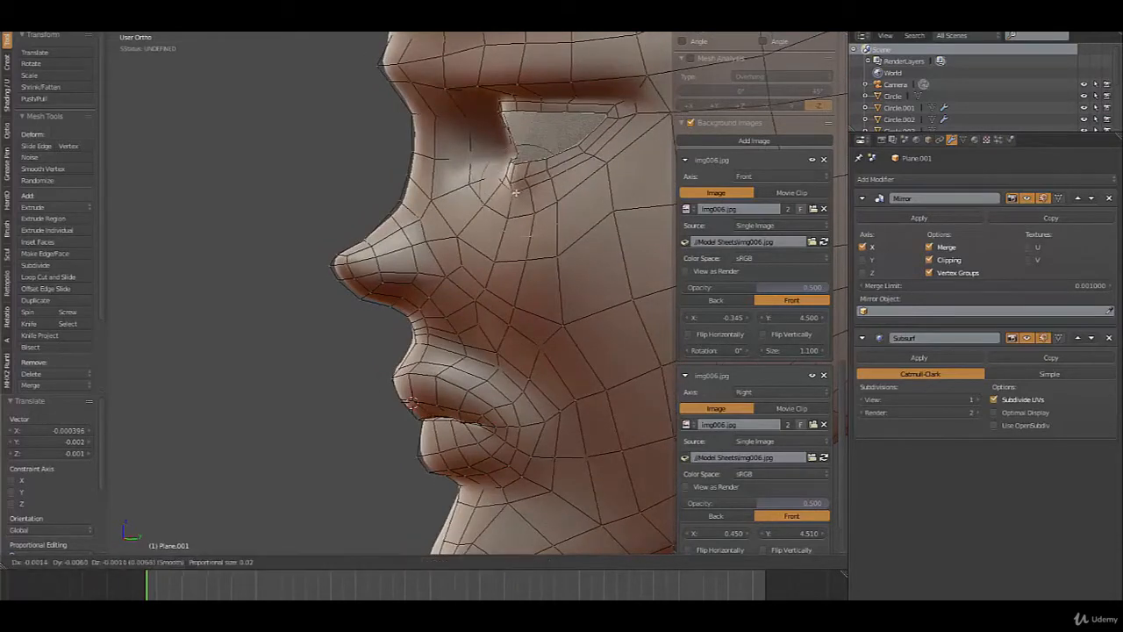
left_click(516, 191)
middle_click_drag(516, 191, 601, 213)
key("Tab")
key("Tab")
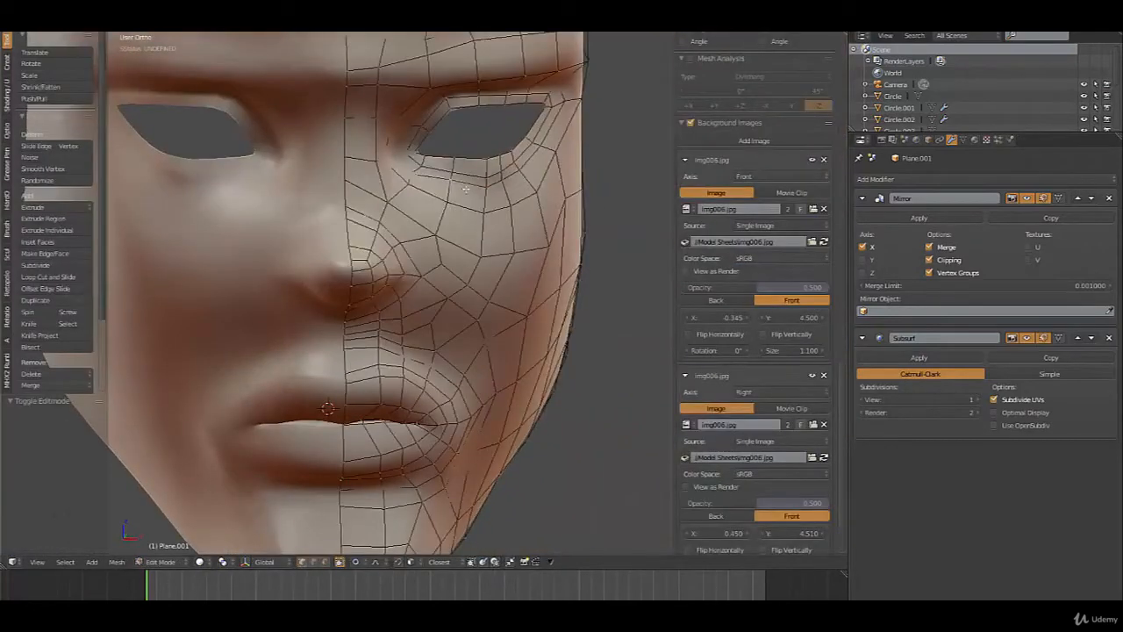
Reshape the lower eyelid curve in front view by moving its vertices one by one toward the outer eye corner
key("g")
left_click(468, 200)
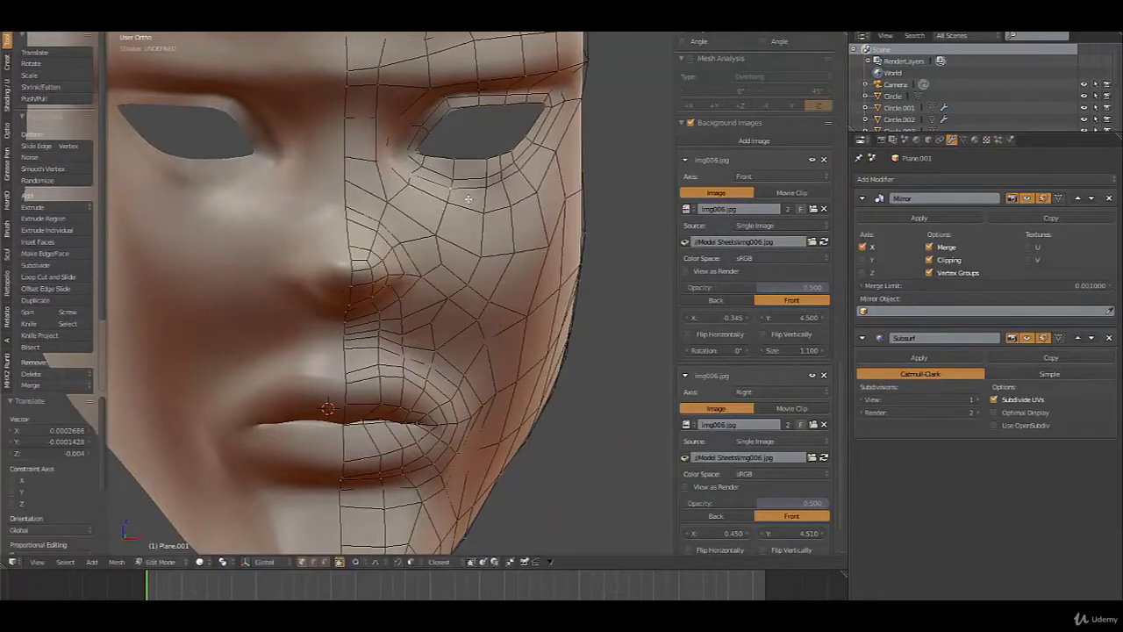
key("g")
left_click(494, 191)
key("g")
left_click(511, 191)
key("g")
left_click(524, 181)
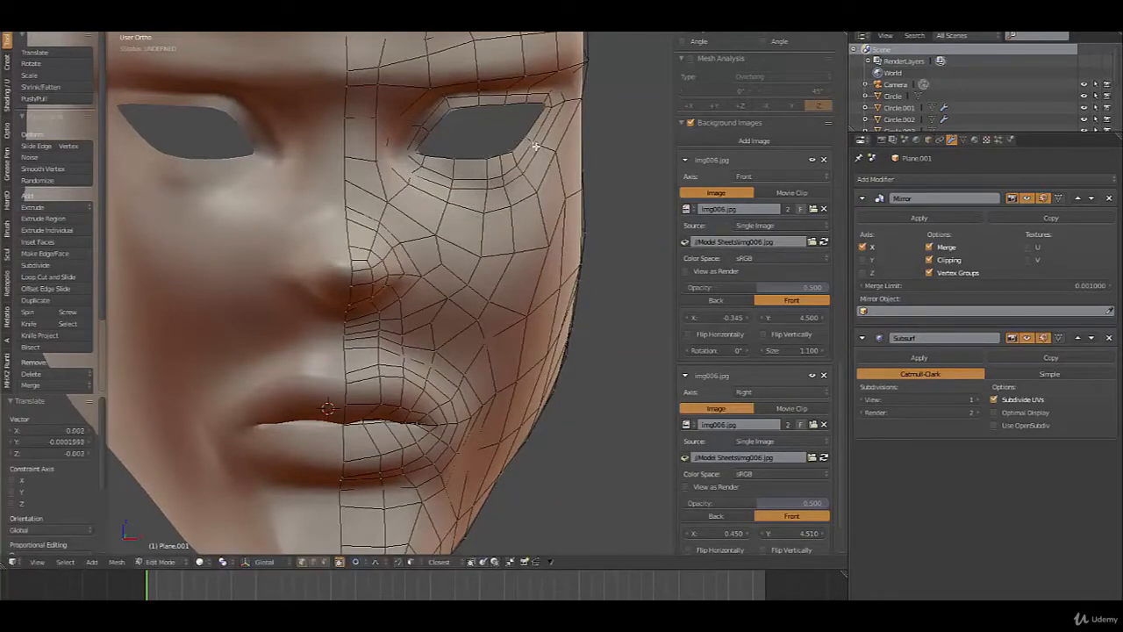
key("g")
left_click(527, 141)
Adjust the depth of the vertices under the eye to smooth the lower eyelid's curve seen from the side
middle_click_drag(527, 183, 497, 191)
key("g")
left_click(520, 193)
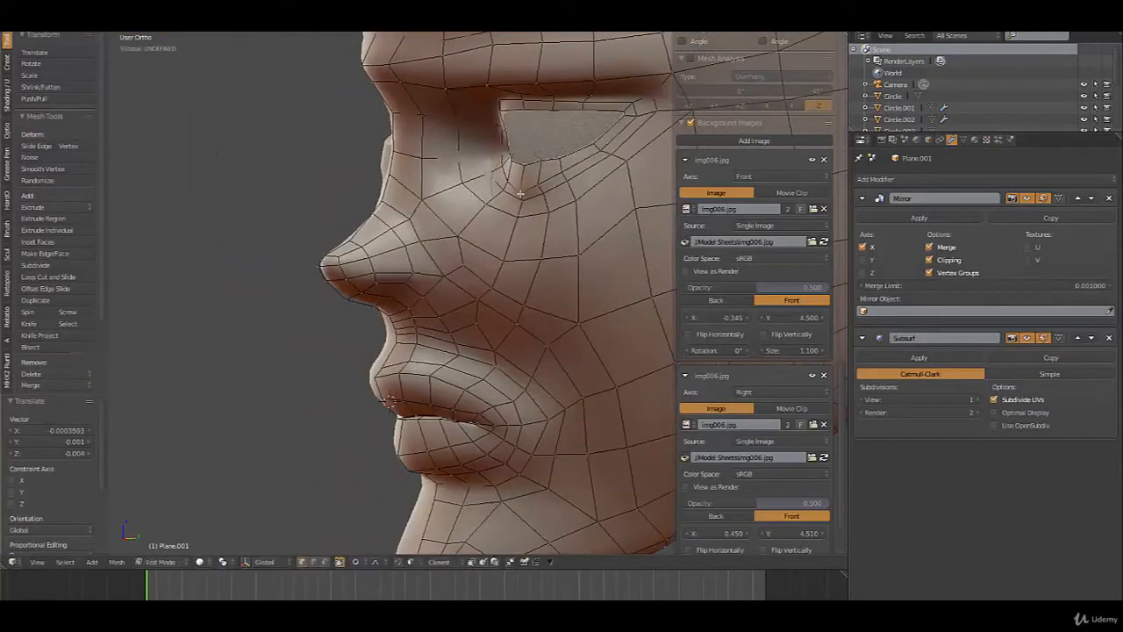
key("g")
left_click(556, 183)
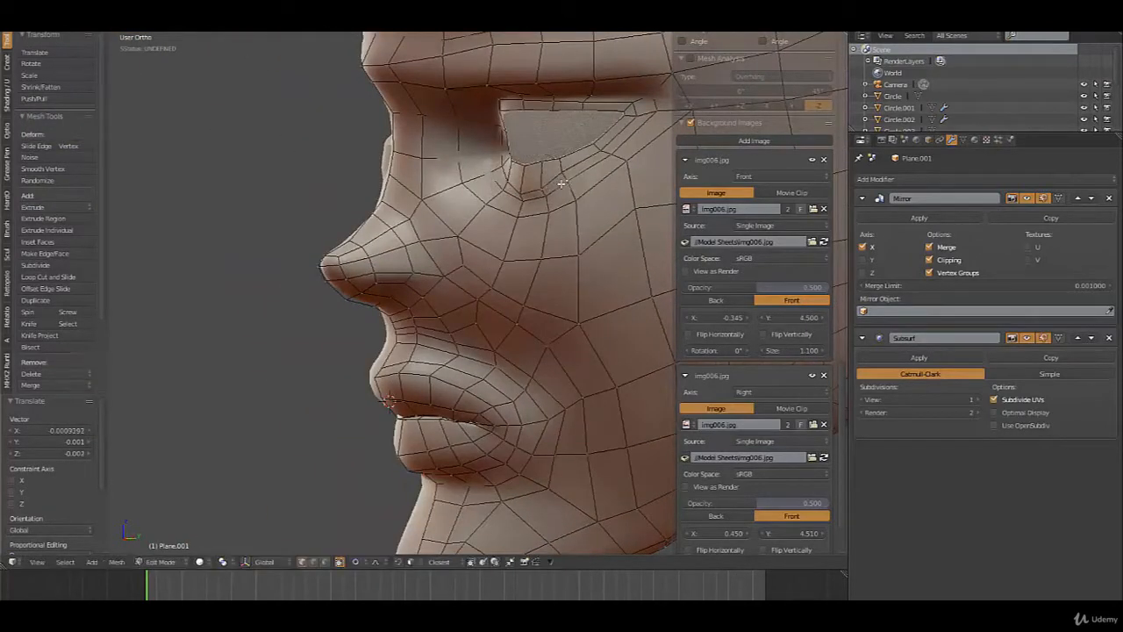
key("g")
left_click(562, 184)
key("g")
left_click(568, 183)
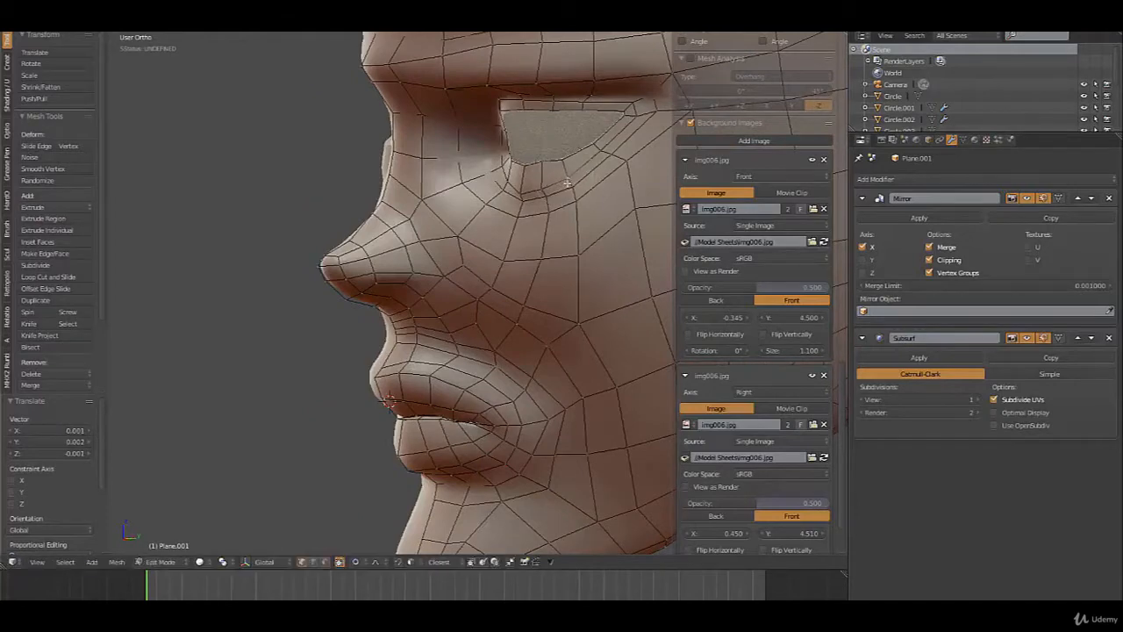
Push the lower eyelid area back about 0.005 along Y with a larger proportional editing radius
middle_click_drag(480, 208, 532, 228)
key("Tab")
scroll(536, 215, "down", 3)
key("Tab")
scroll(424, 204, "up", 6)
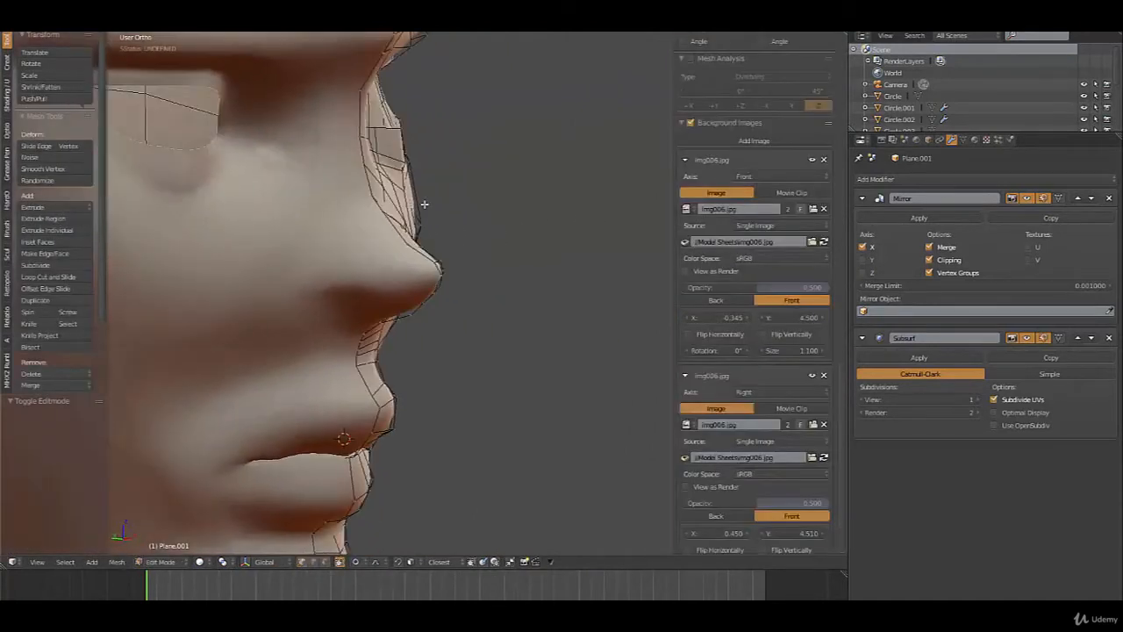
middle_click_drag(413, 190, 441, 218)
key("g")
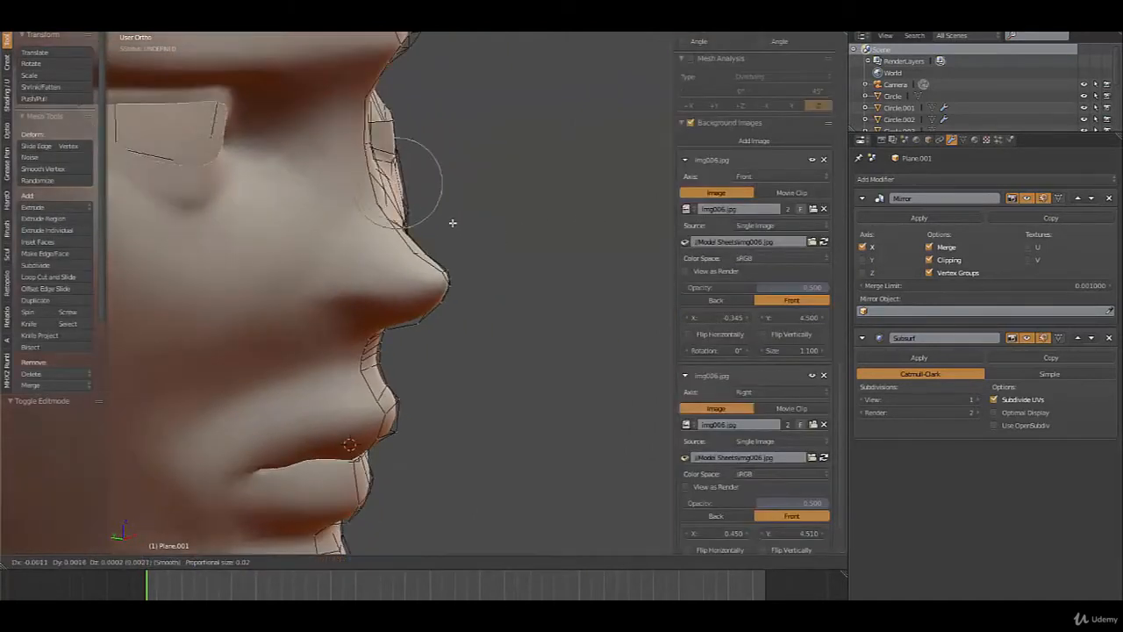
scroll(446, 223, "down", 4)
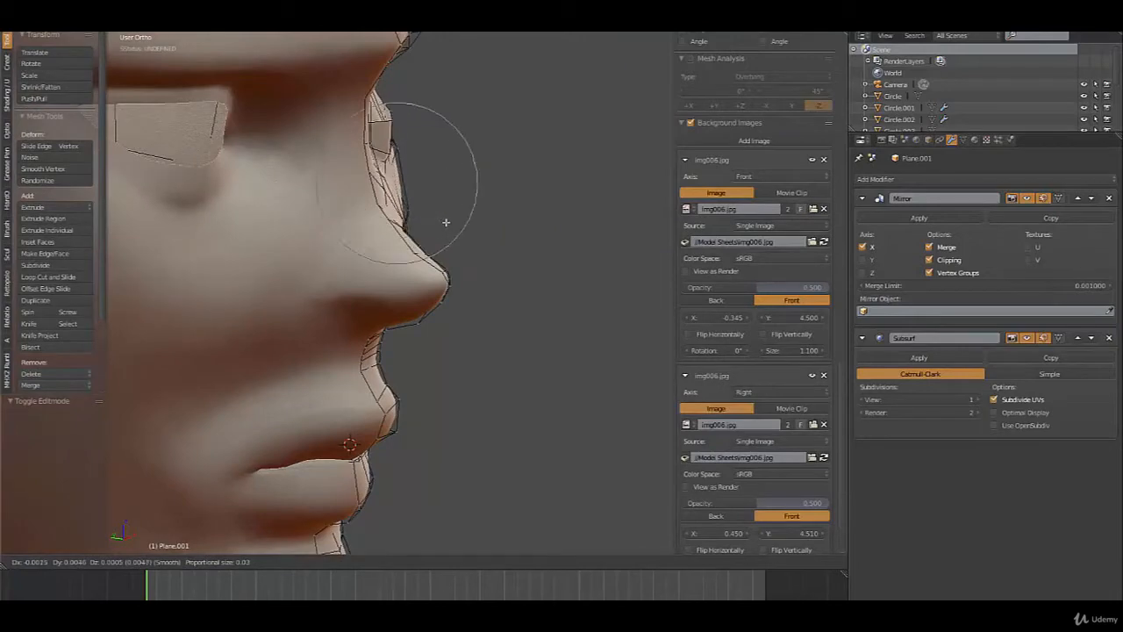
left_click(443, 222)
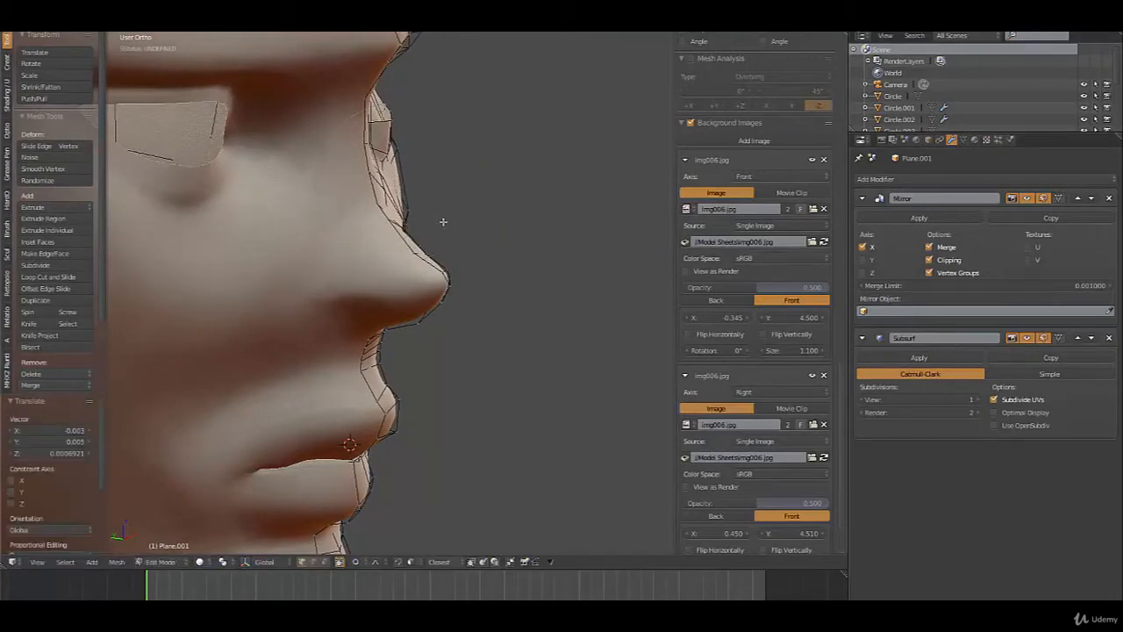
Shift the eye rim forward about 0.002 along Y and down about 0.001 with proportional editing
key("Tab")
scroll(460, 245, "down", 3)
middle_click_drag(421, 269, 333, 230)
key("Tab")
middle_click_drag(455, 208, 485, 193)
key("g")
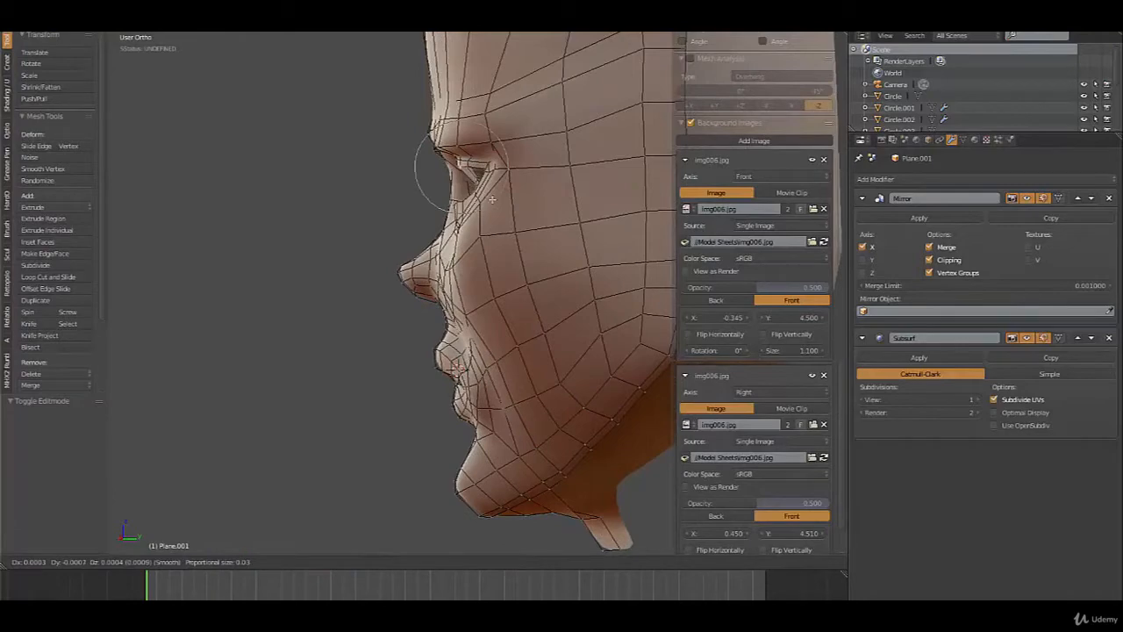
left_click(491, 200)
Lower the selected part of the eye rim about 0.002 using a smaller proportional editing radius
middle_click_drag(492, 202, 492, 208)
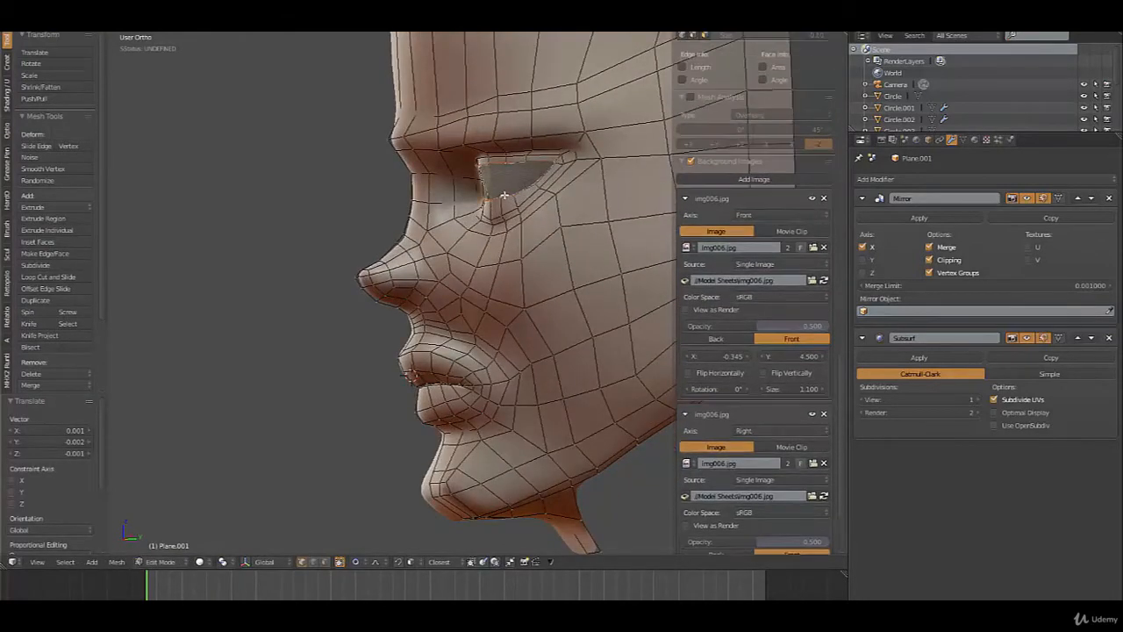
key("g")
scroll(503, 214, "up", 4)
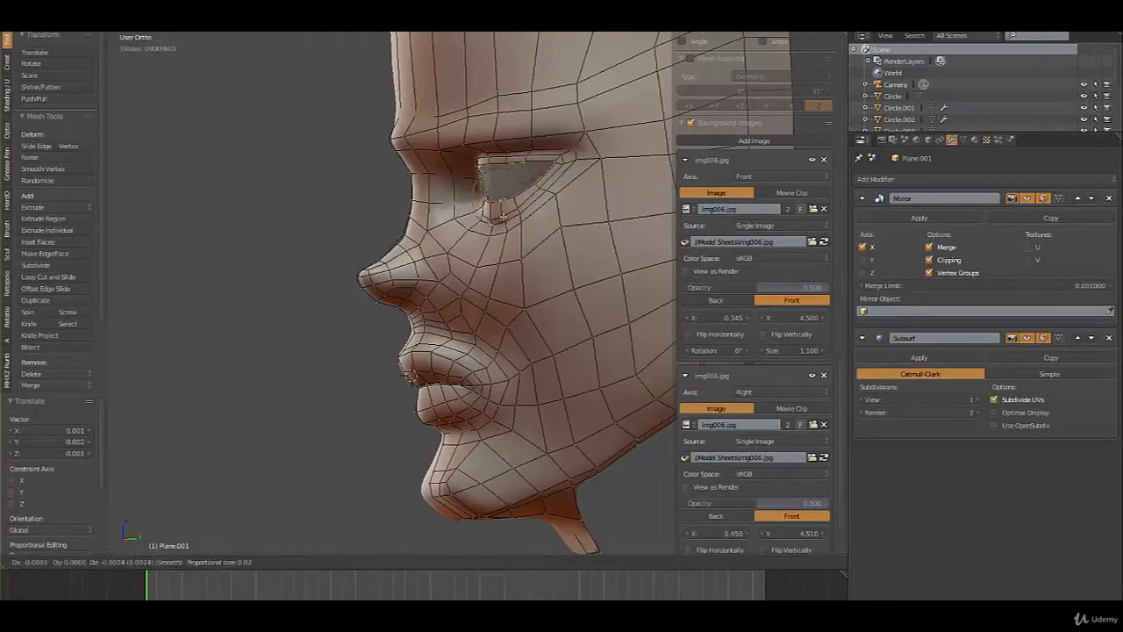
left_click(502, 214)
Select the eye opening's edge loop and extrude it inward about 0.004 along Y and 0.003 down
right_click(525, 189)
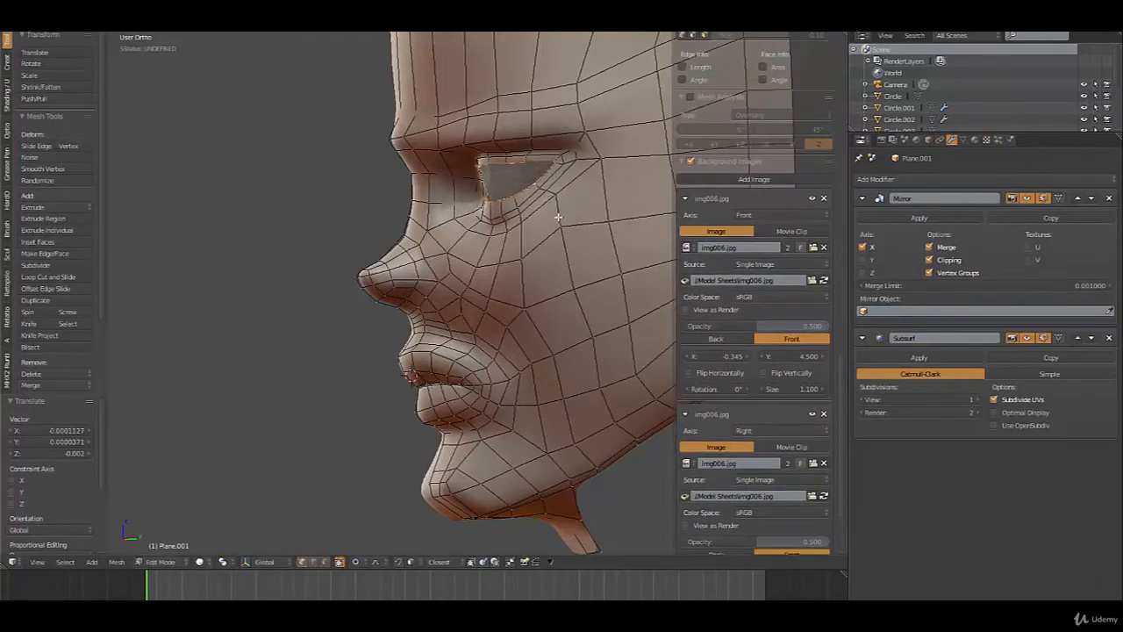
middle_click_drag(557, 216, 528, 214)
key("g")
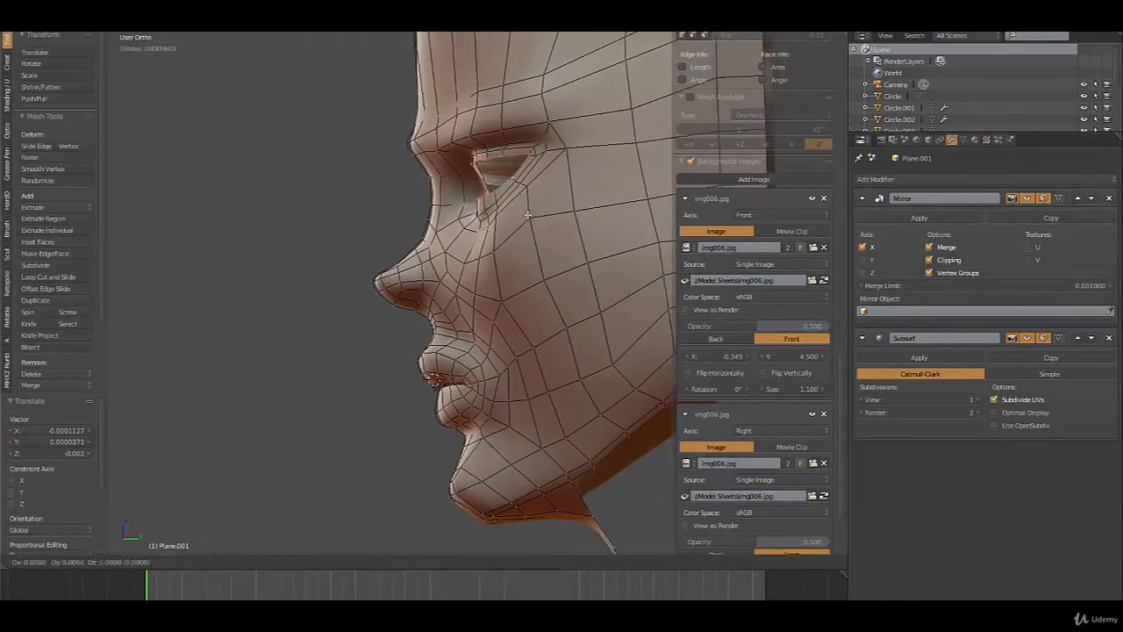
left_click(534, 217)
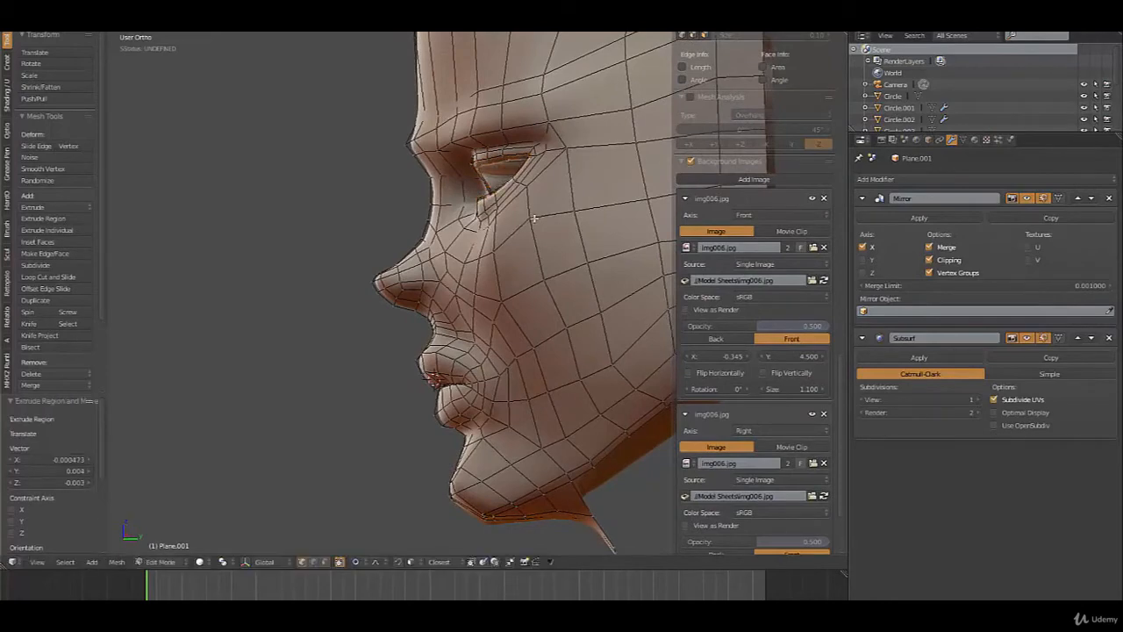
Scale the extruded eye loop to about 1.023 and raise it about 0.003 along Z
middle_click_drag(534, 218, 541, 260)
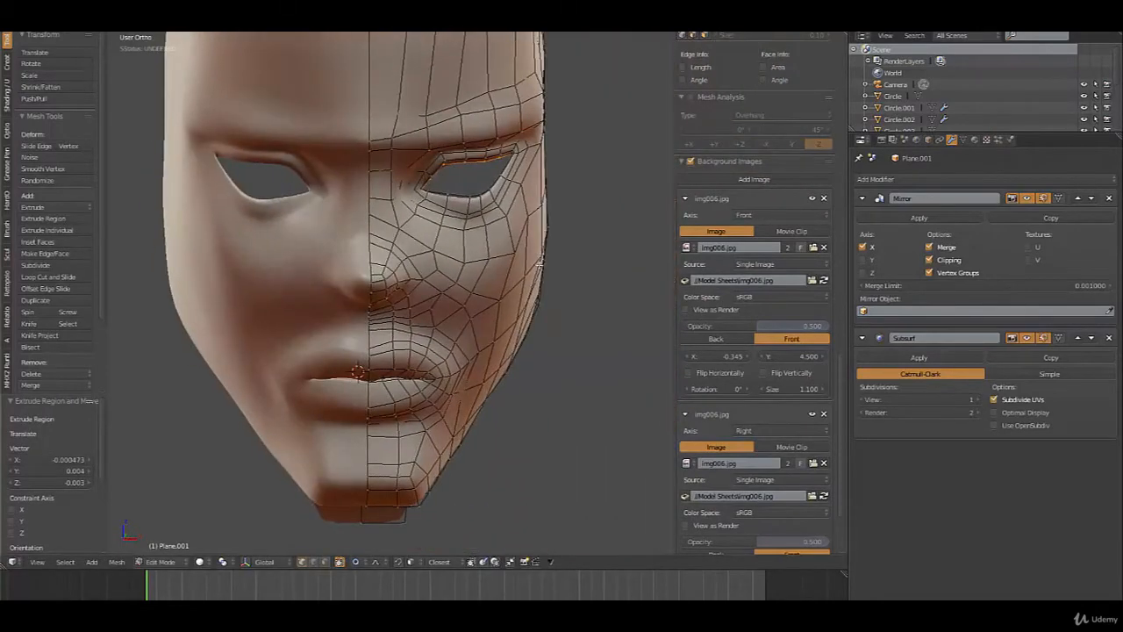
key("s")
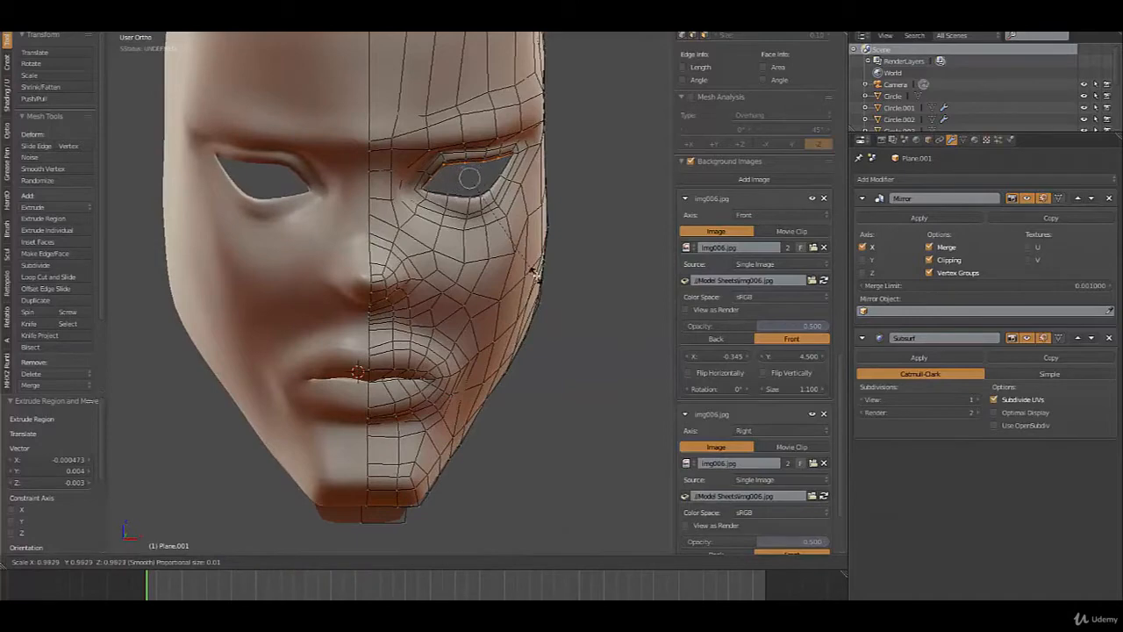
left_click(536, 270)
middle_click_drag(534, 268, 497, 259)
key("g")
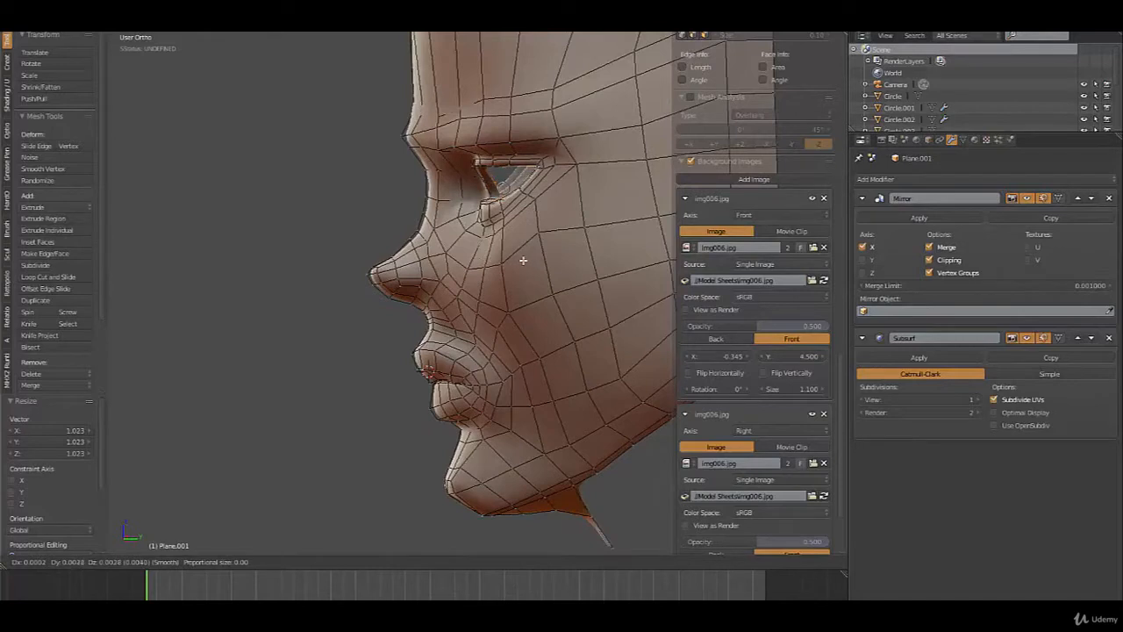
left_click(521, 260)
Extrude the eye loop again deeper into the head and scale it up to about 1.451
key("e")
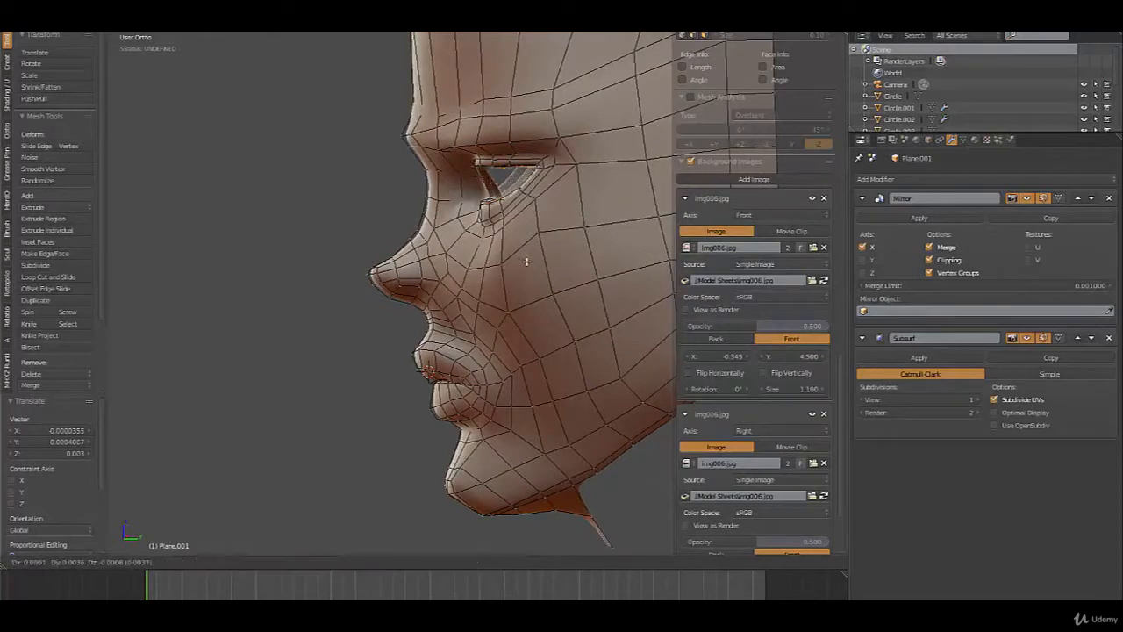
left_click(529, 261)
key("s")
left_click(545, 291)
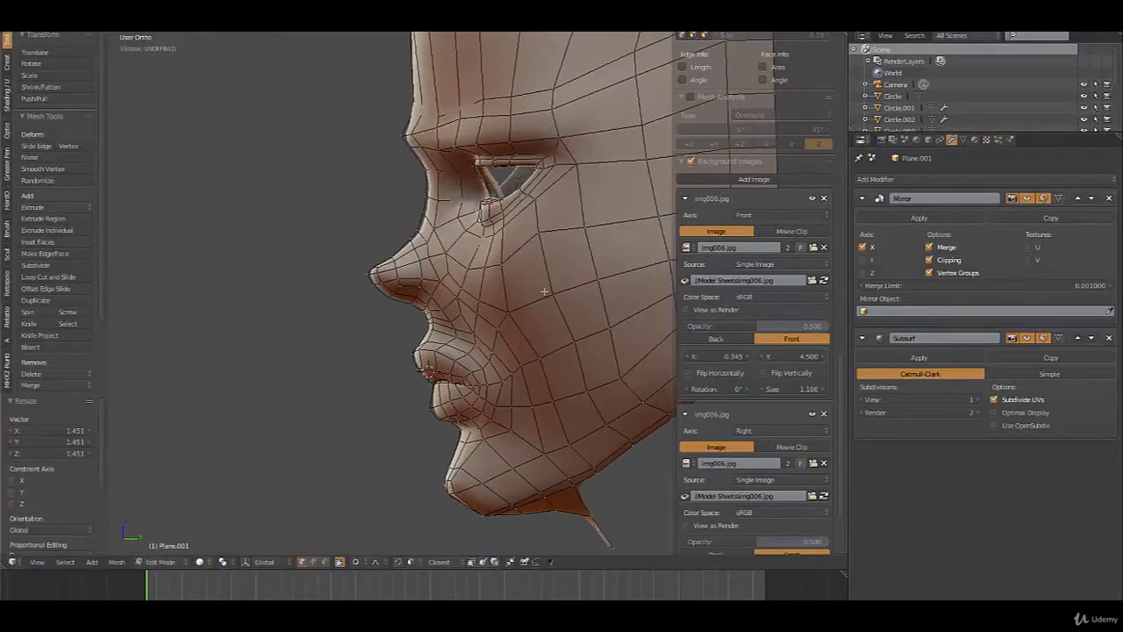
Rescale the extruded eye loop, move it about 0.021 deeper along Y, and scale it up to about 1.170
middle_click_drag(517, 281, 572, 283)
key("s")
left_click(566, 303)
key("g")
left_click(538, 262)
key("s")
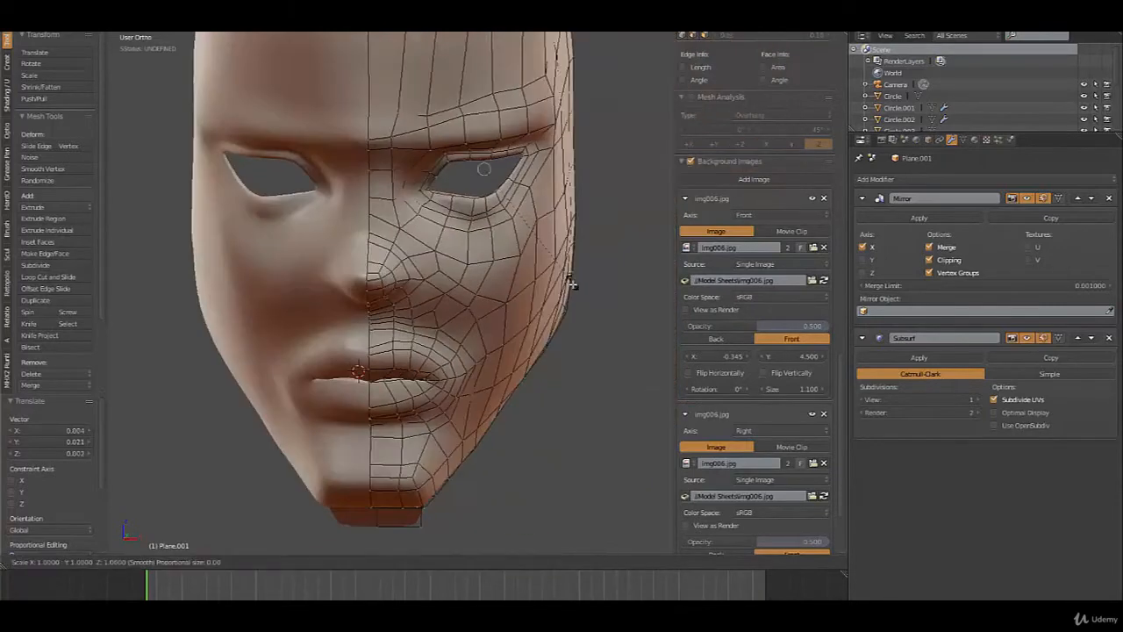
left_click(585, 304)
Add one centred loop cut around the extruded inner wall of the eye opening
middle_click_drag(451, 265, 483, 291)
scroll(463, 235, "up", 3)
middle_click_drag(462, 235, 449, 221)
key("ctrl+r")
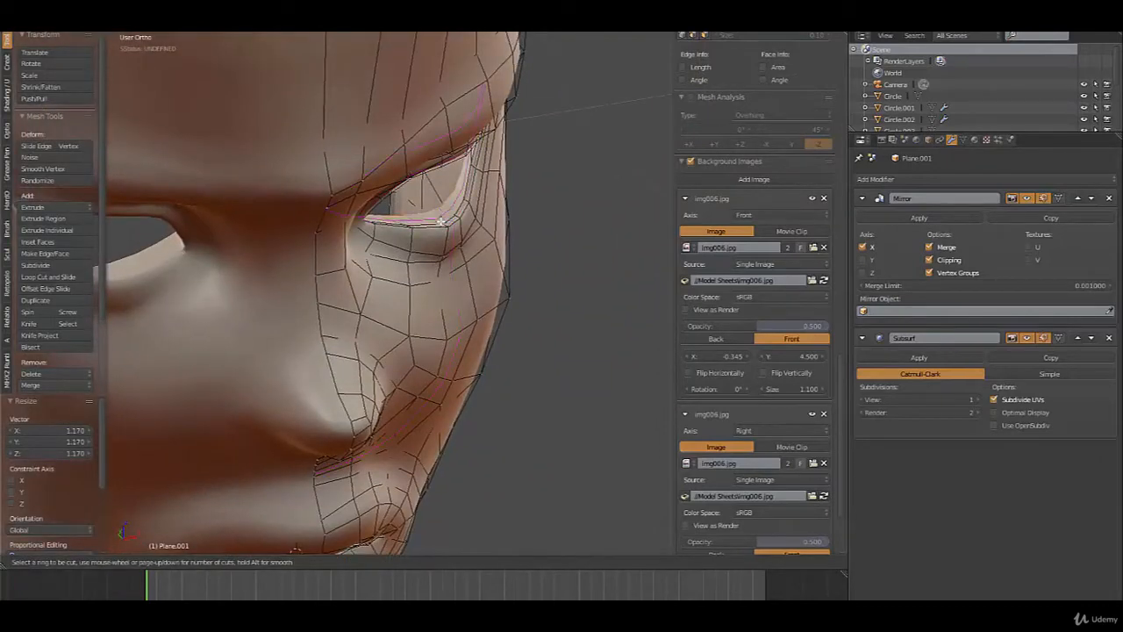
left_click(440, 221)
right_click(440, 221)
middle_click_drag(445, 256, 441, 247)
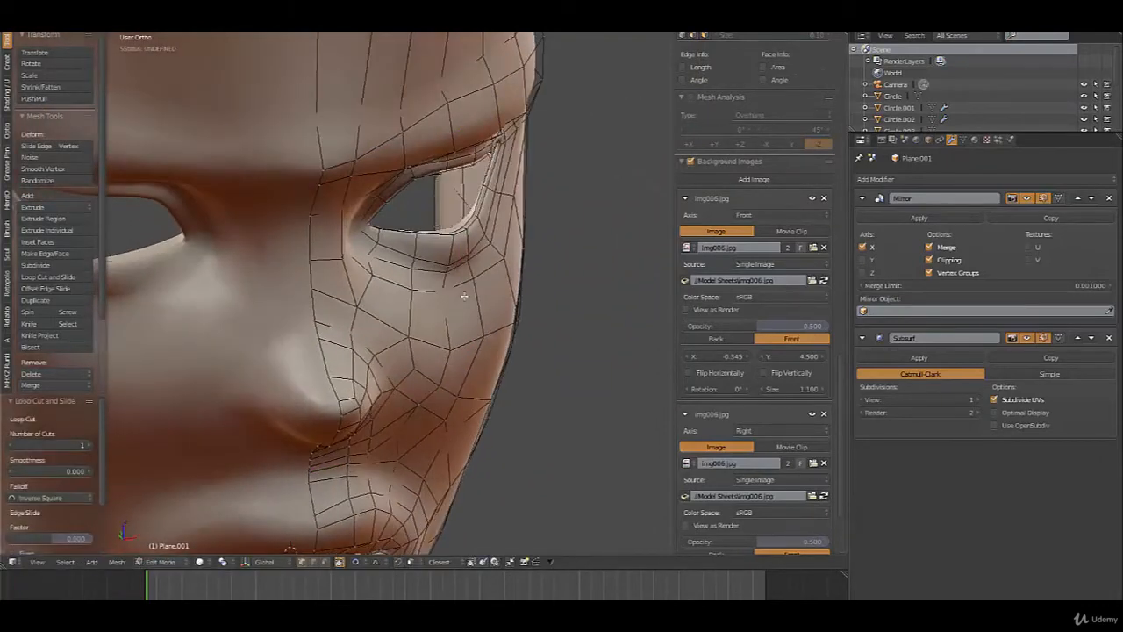
Scale the new loop inside the eye socket down to about 0.921 and again to about 0.873
key("s")
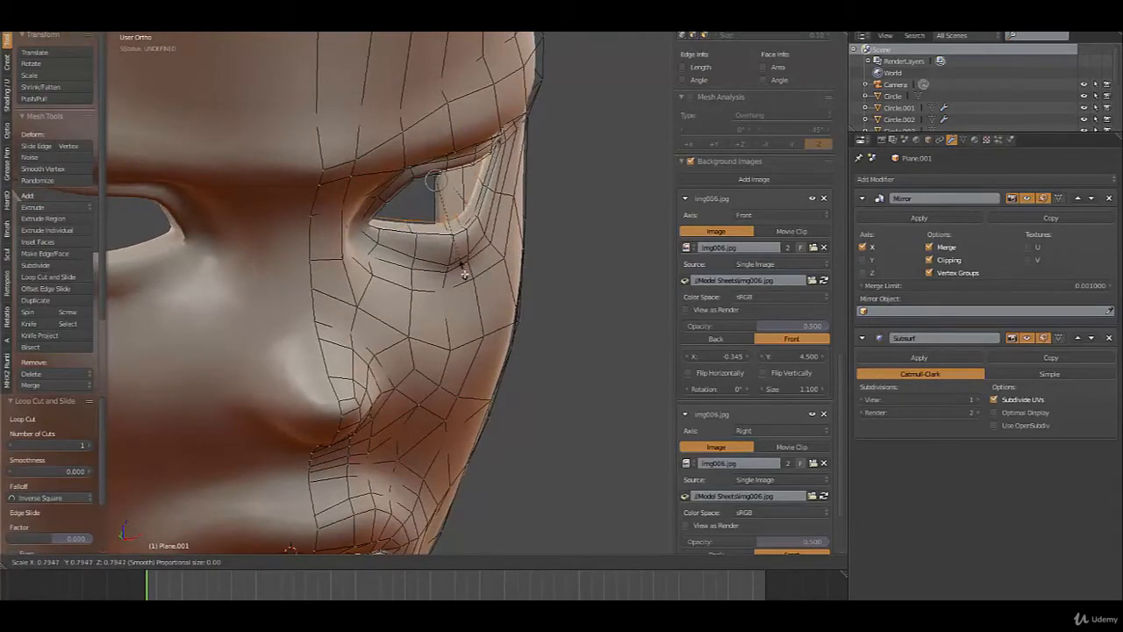
left_click(463, 283)
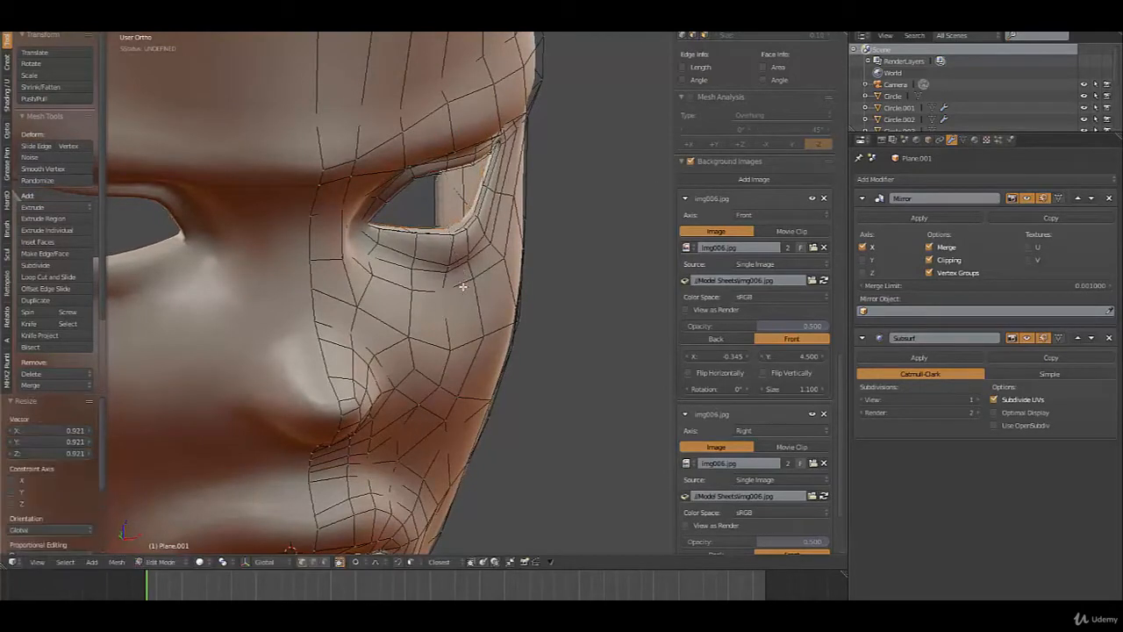
middle_click_drag(462, 286, 348, 274)
key("s")
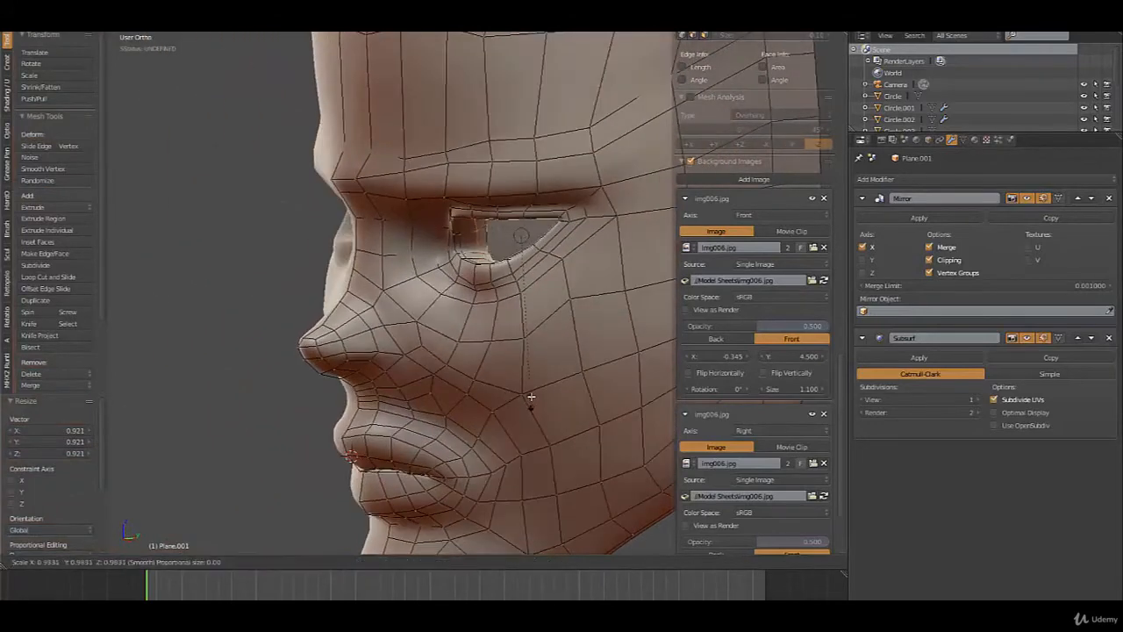
left_click(529, 384)
Shift the mesh at the temple outward about 0.005 along X with proportional editing
middle_click_drag(479, 359, 542, 330)
scroll(563, 333, "down", 2)
right_click(501, 179)
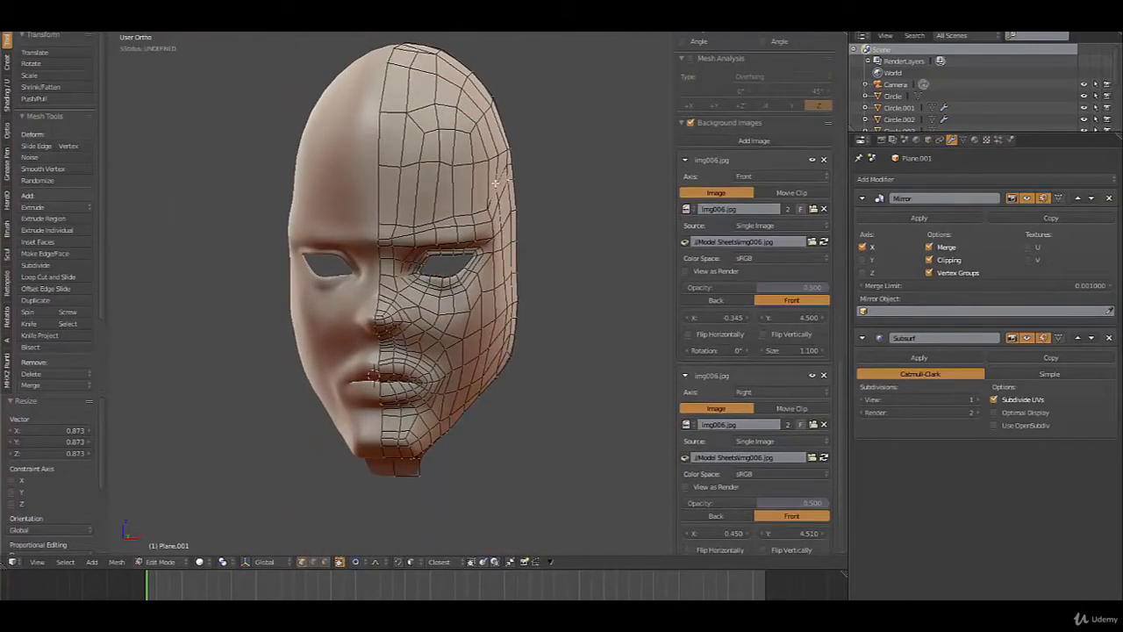
key("g")
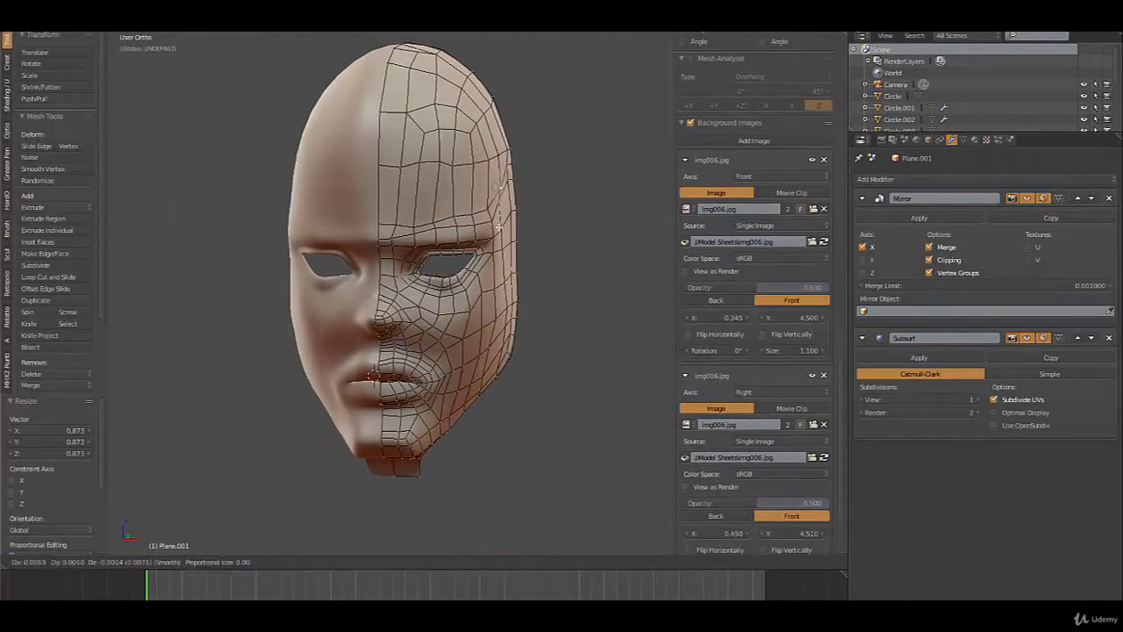
scroll(500, 226, "down", 1)
left_click(500, 227)
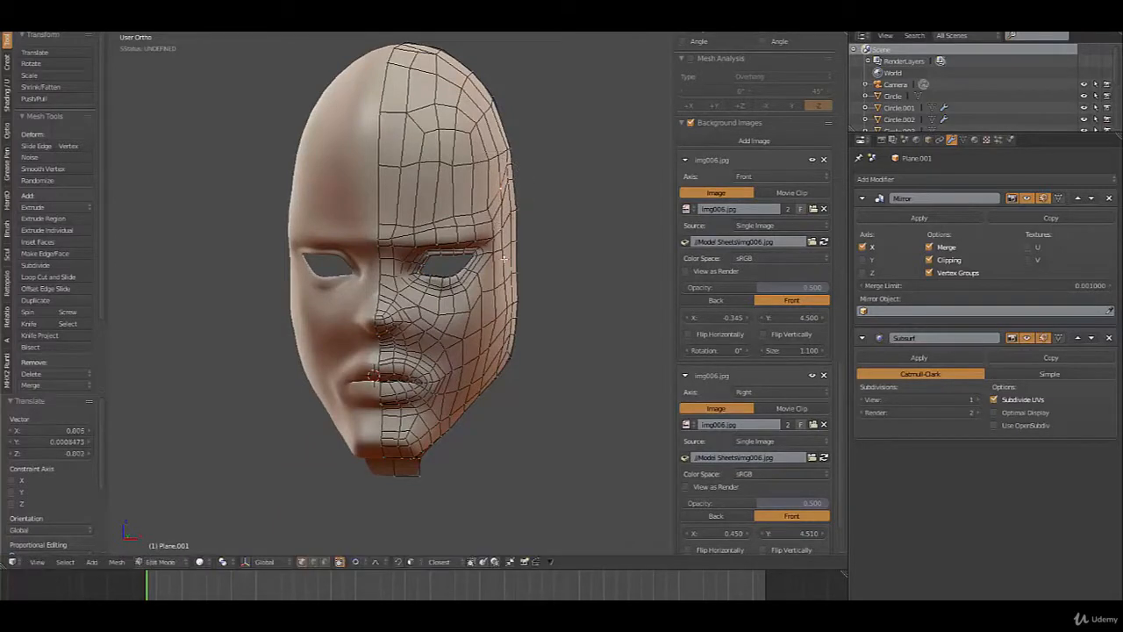
Examine the smoothed face in Object Mode from several angles, and the mouth and chin topology in Edit Mode
key("Tab")
middle_click_drag(473, 284, 502, 294)
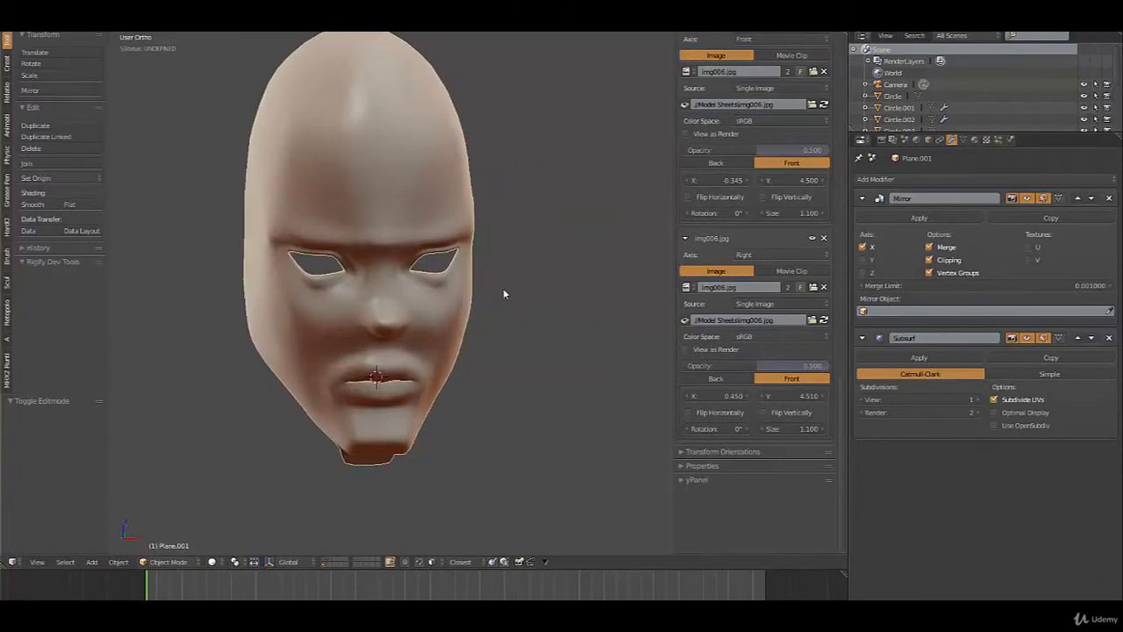
middle_click_drag(469, 351, 426, 394)
key("Tab")
scroll(436, 439, "up", 3)
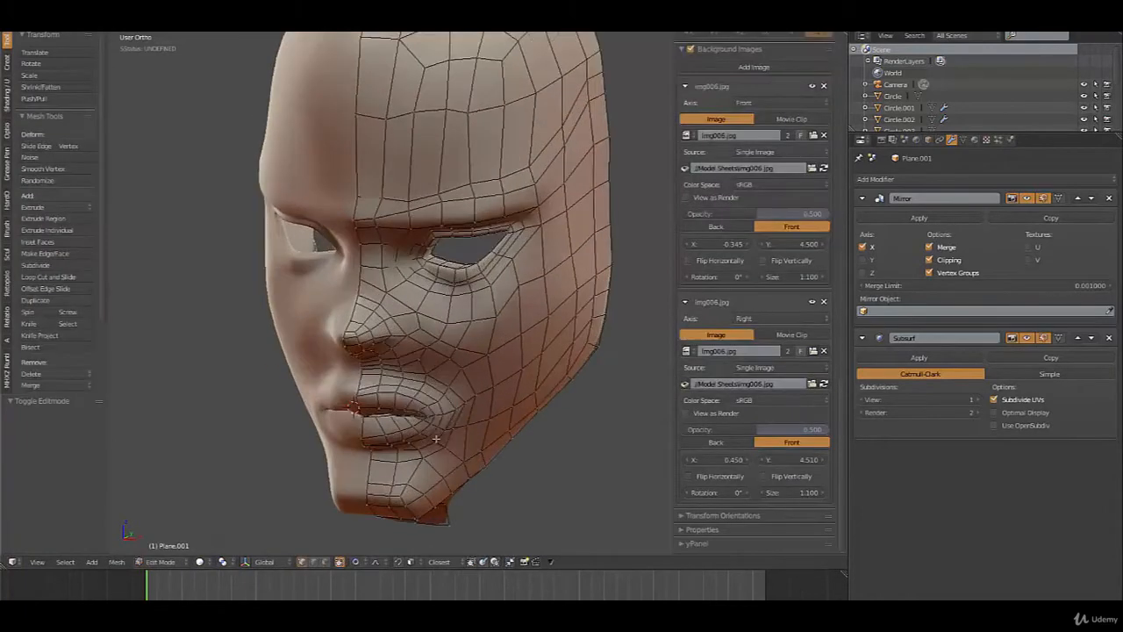
scroll(436, 439, "up", 1)
middle_click_drag(480, 338, 535, 199, "shift")
scroll(451, 434, "up", 2)
middle_click_drag(506, 439, 529, 326, "shift")
scroll(476, 350, "up", 2)
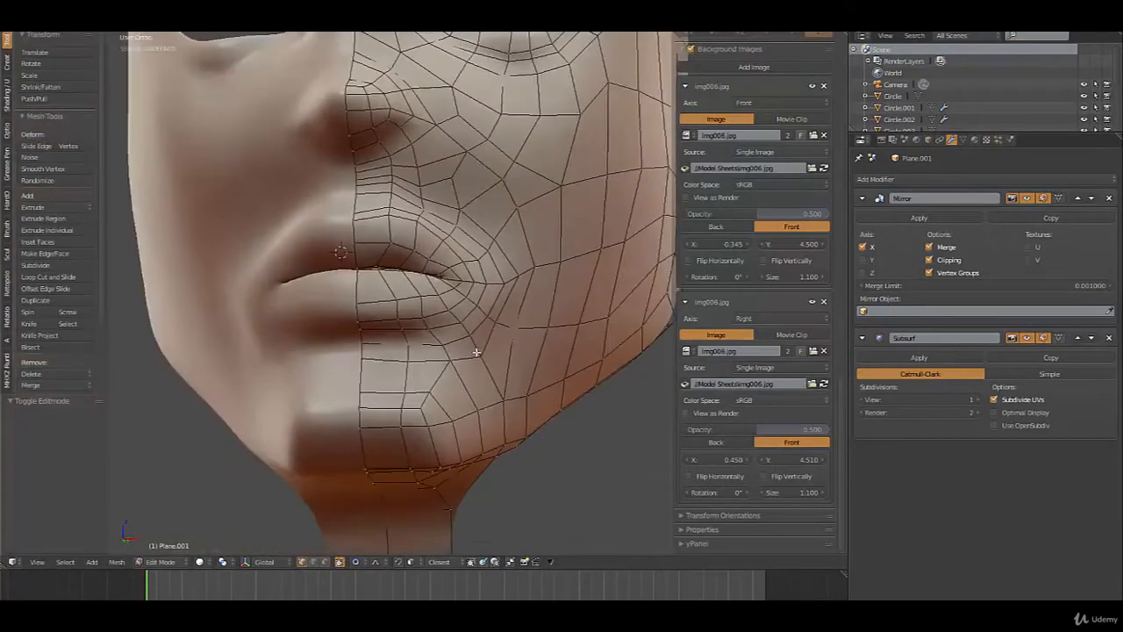
Edge-slide the edge between the chin and mouth corner by about 0.457, and slide it inward by about -0.453
middle_click_drag(476, 352, 467, 360)
right_click(421, 397)
right_click(462, 345, "shift")
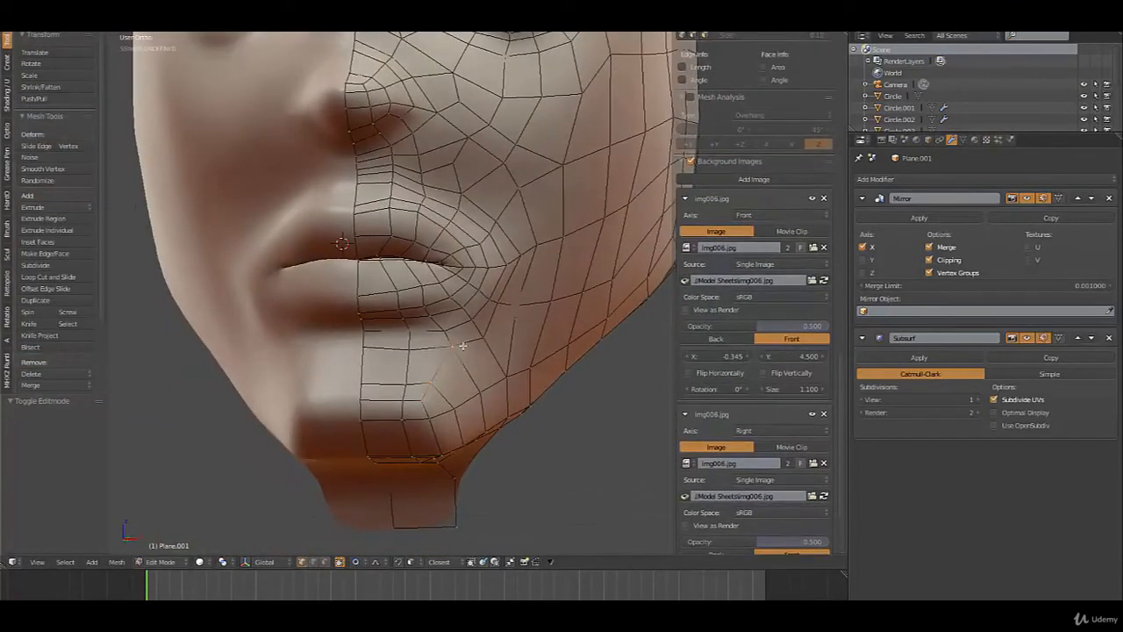
key("g")
key("g")
left_click(462, 380)
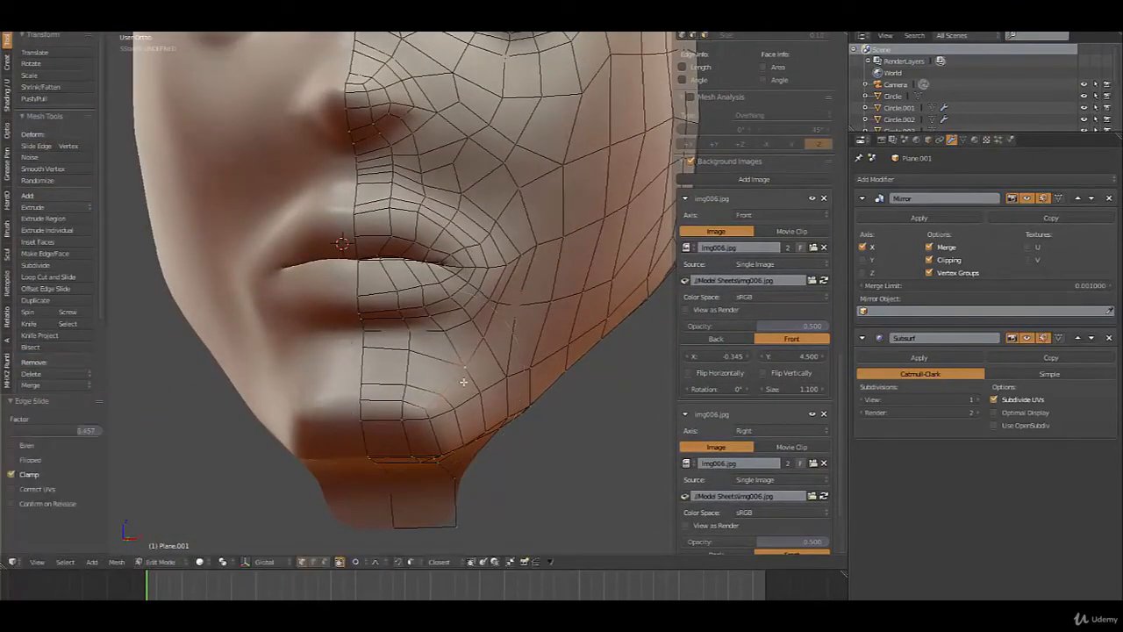
key("g")
key("g")
left_click(450, 377)
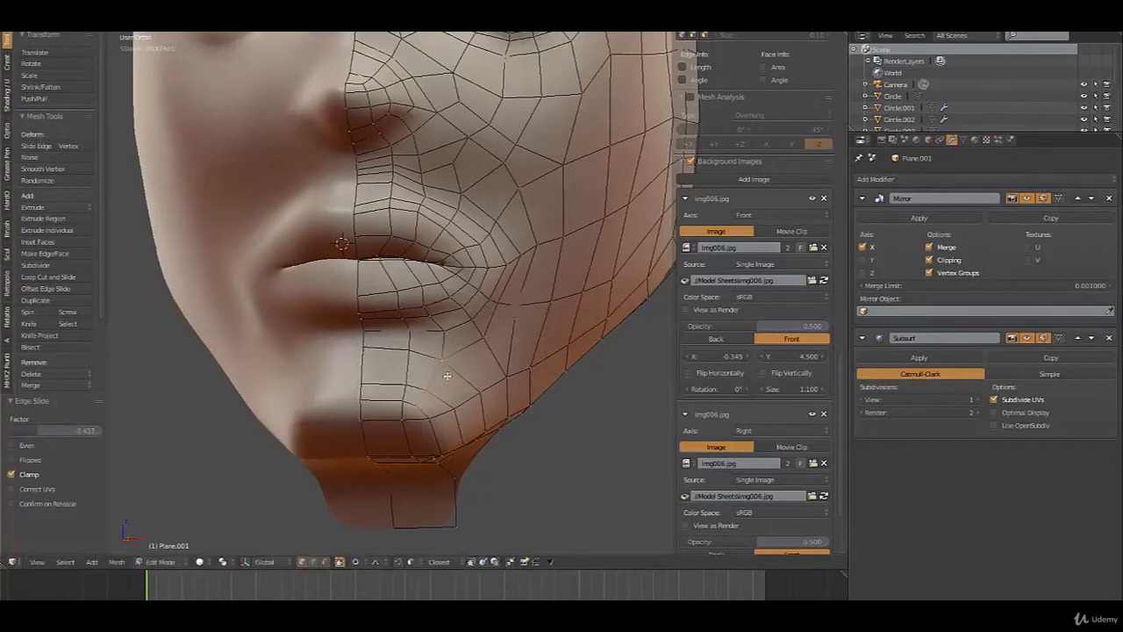
Edge-slide the horizontal chin loop below the lower lip by a factor of about 0.364
key("Tab")
scroll(451, 377, "down", 3)
mouse_move(471, 385)
middle_mouse_down()
mouse_move(522, 389)
mouse_move(454, 384)
middle_mouse_up()
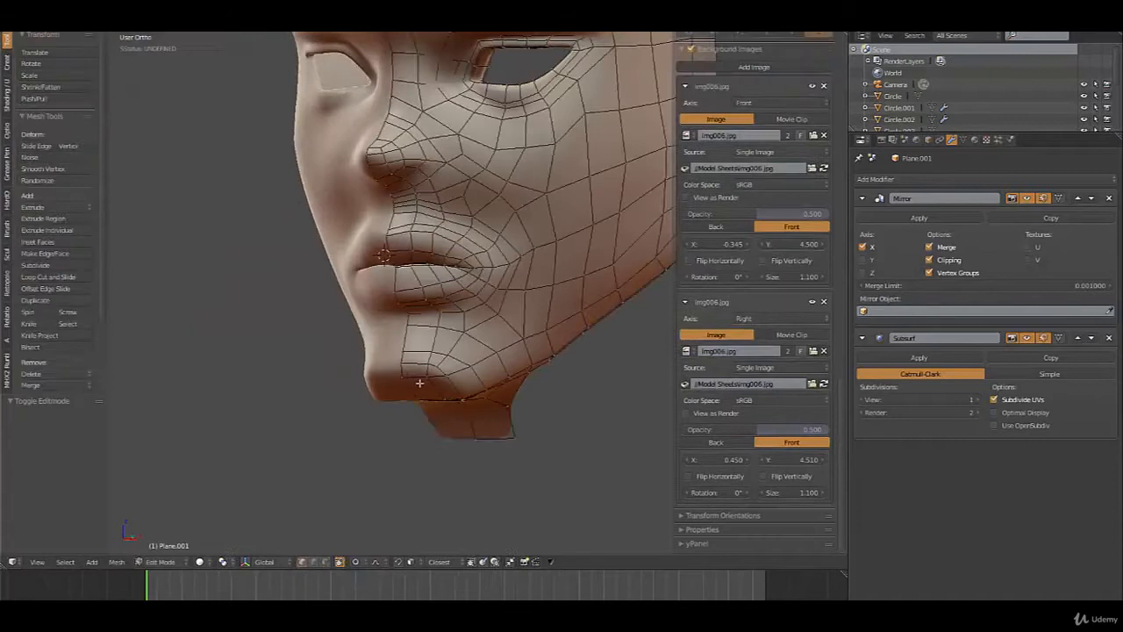
scroll(419, 383, "up", 2)
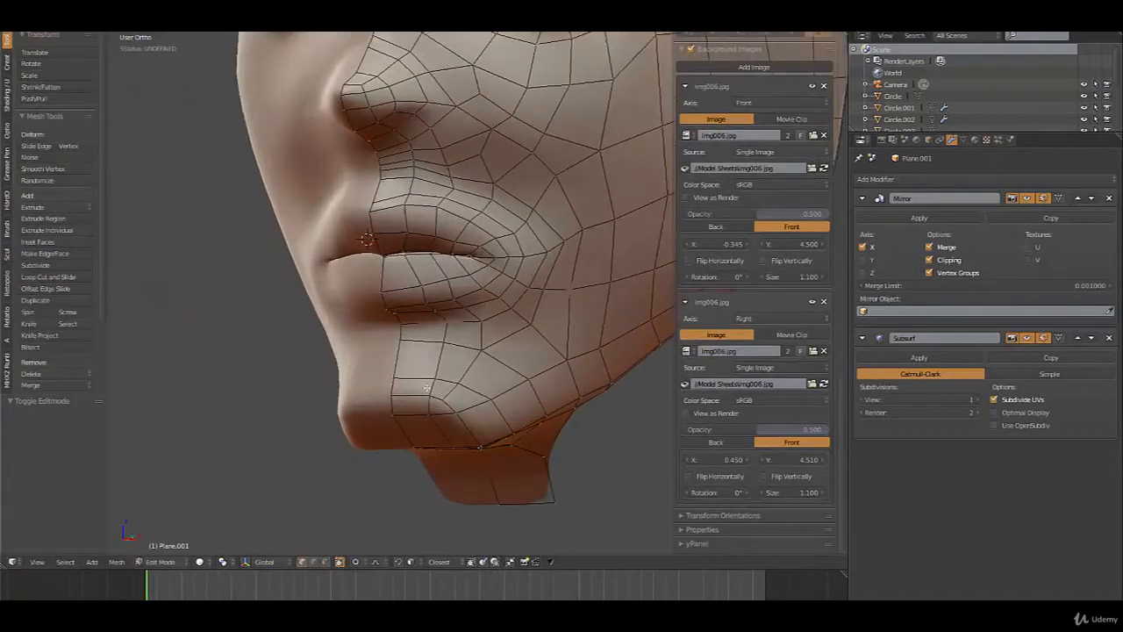
key("g")
key("g")
left_click(485, 381)
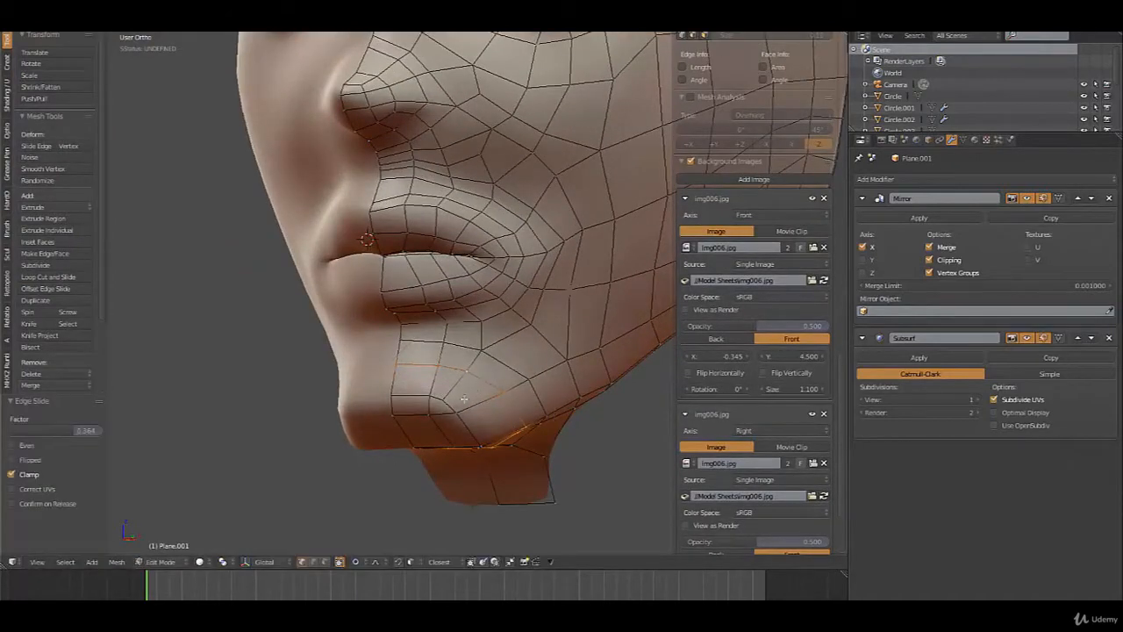
Edge-slide the lower loop across the front of the chin by a factor of about -0.202
right_click(451, 406)
key("g")
key("g")
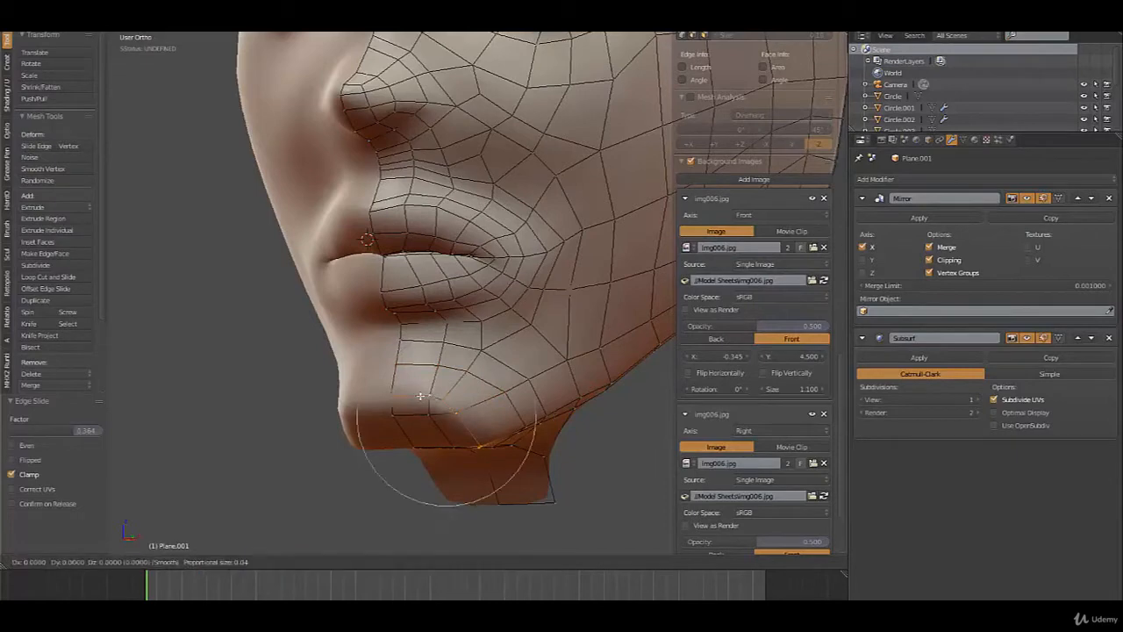
left_click(431, 393)
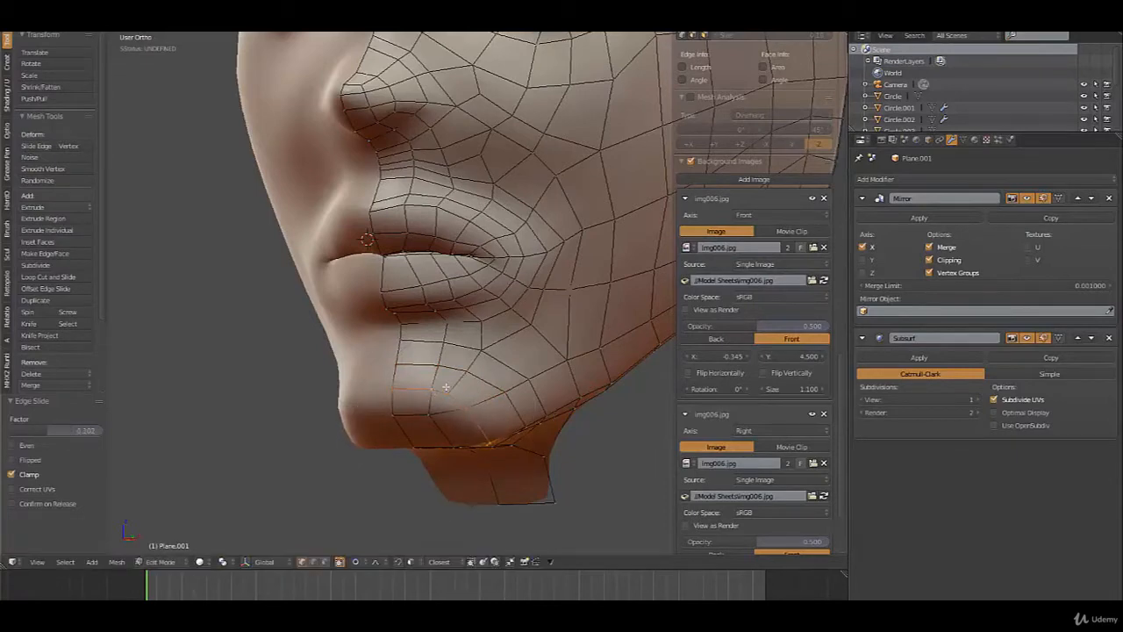
Deselect everything and examine the reshaped chin and jaw with and without the wireframe
scroll(456, 384, "down", 2)
key("a")
middle_click_drag(487, 378, 463, 362)
middle_click_drag(506, 321, 537, 289)
key("Tab")
mouse_move(468, 308)
middle_mouse_down()
mouse_move(494, 328)
mouse_move(539, 311)
mouse_move(465, 321)
mouse_move(453, 308)
middle_mouse_up()
key("Tab")
scroll(453, 308, "up", 5)
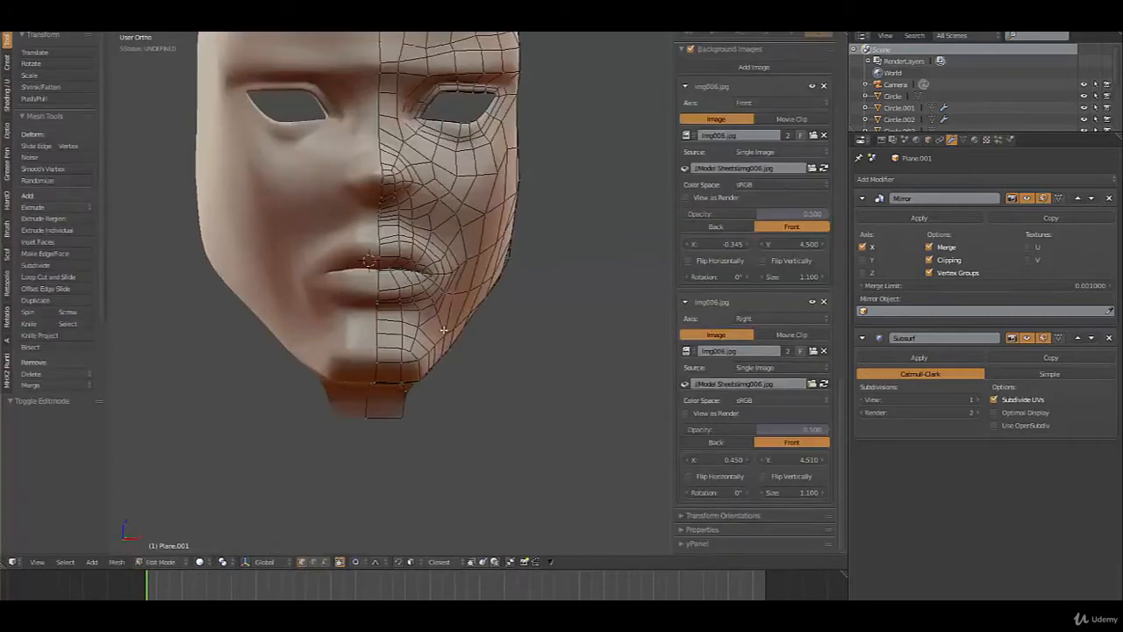
Move the area below the mouth corner about 0.005 along X and 0.004 down, and nudge the adjacent cheek about 0.002 outward
key("g")
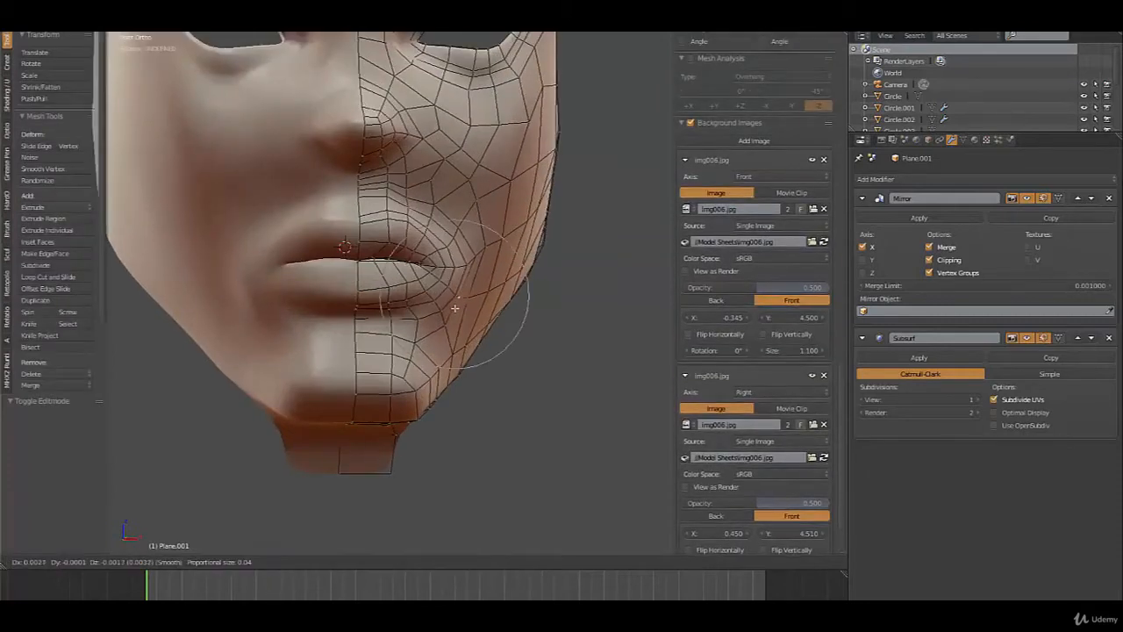
scroll(457, 311, "up", 5)
left_click(459, 314)
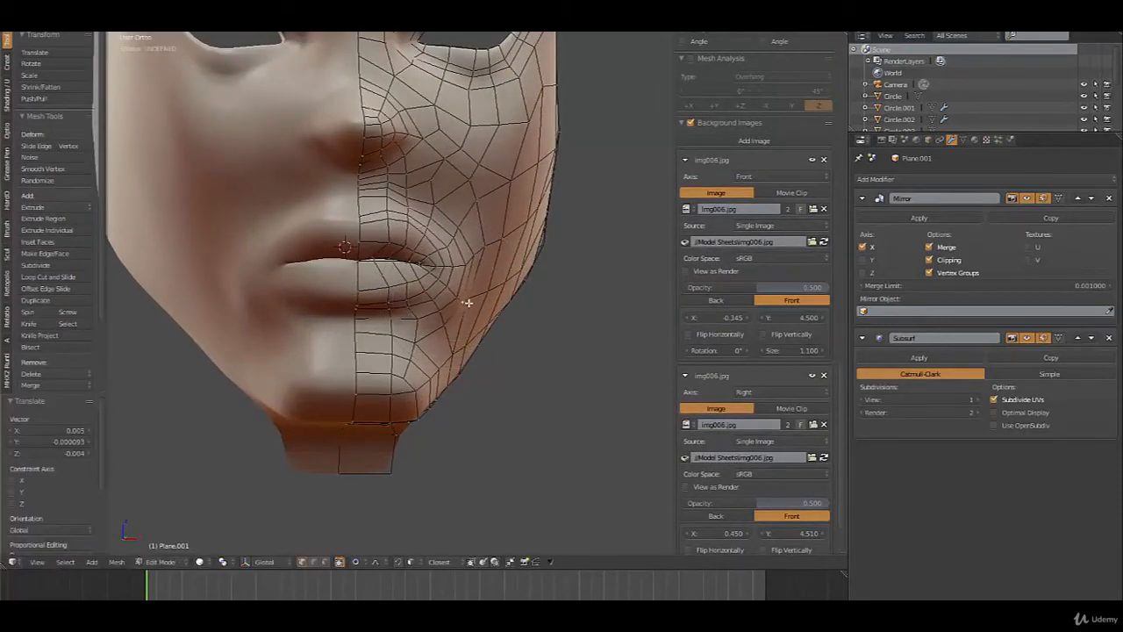
key("g")
left_click(471, 299)
Shift the cheek beside the mouth corner about 0.003 outward and lower the area beneath it about 0.003 with proportional editing
middle_click_drag(469, 311, 479, 276)
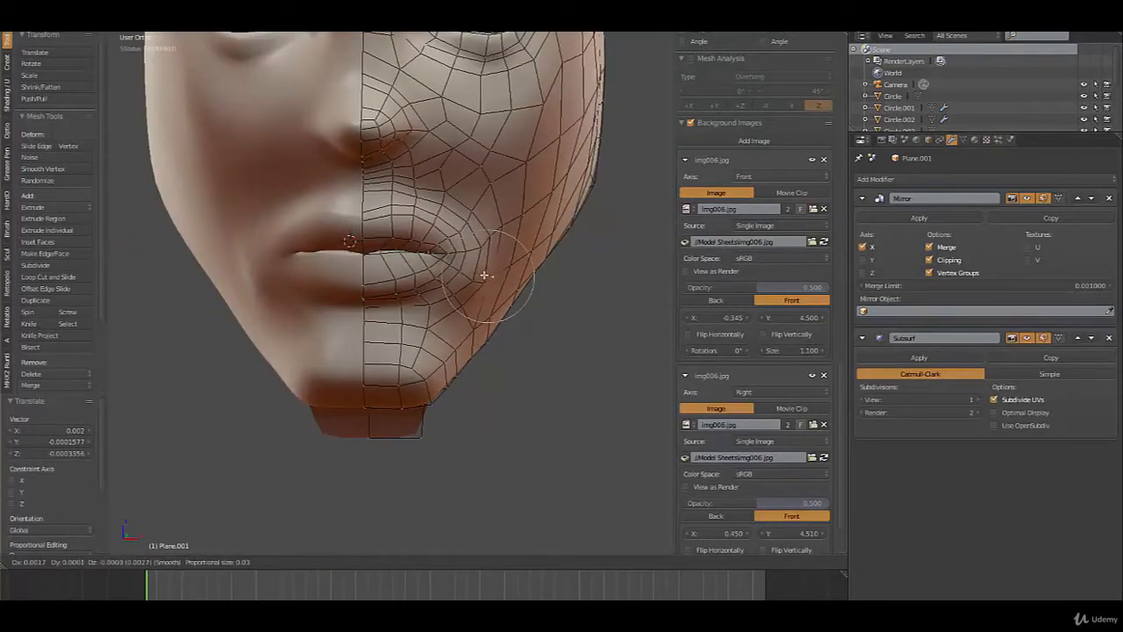
left_click(490, 278)
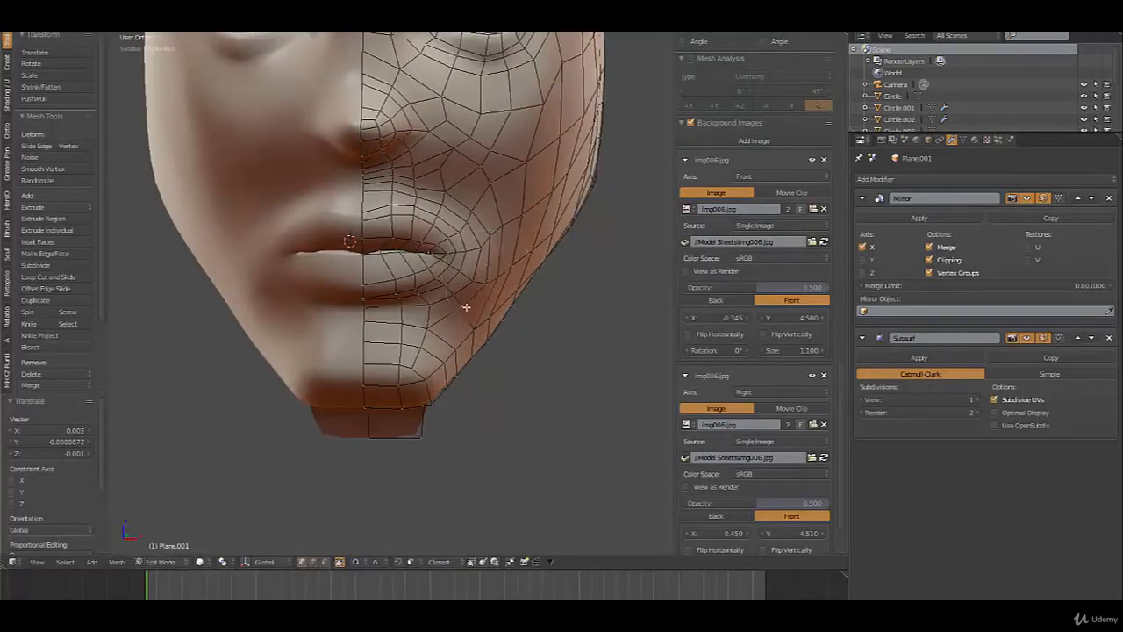
key("g")
left_click(456, 313)
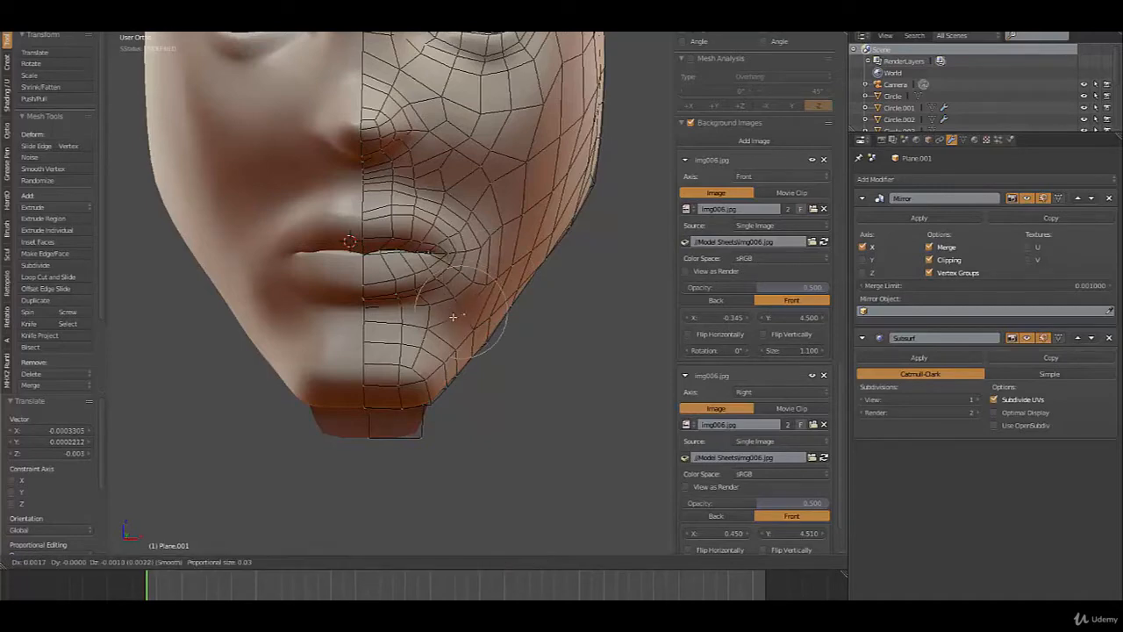
scroll(451, 314, "down", 2)
In the front view, raise two points of the lower eyelid about 0.003 and 0.001 to match the reference eye
key("Tab")
mouse_move(489, 312)
middle_mouse_down()
mouse_move(413, 307)
mouse_move(488, 303)
middle_mouse_up()
scroll(486, 303, "up", 1)
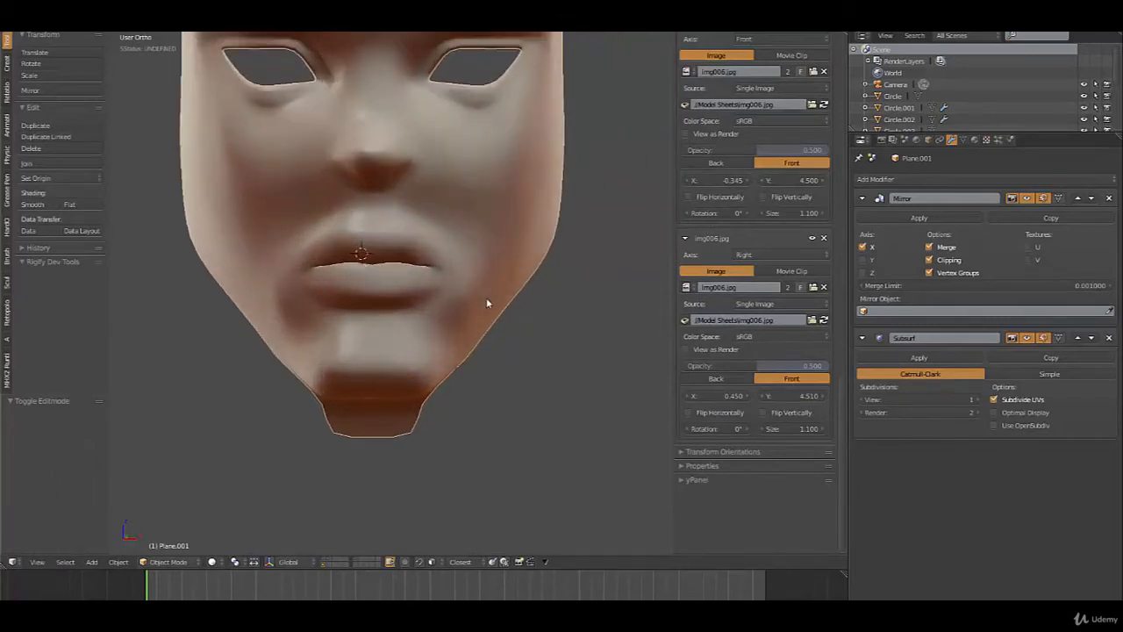
key("KP_1")
middle_click_drag(486, 154, 448, 313, "shift")
key("Tab")
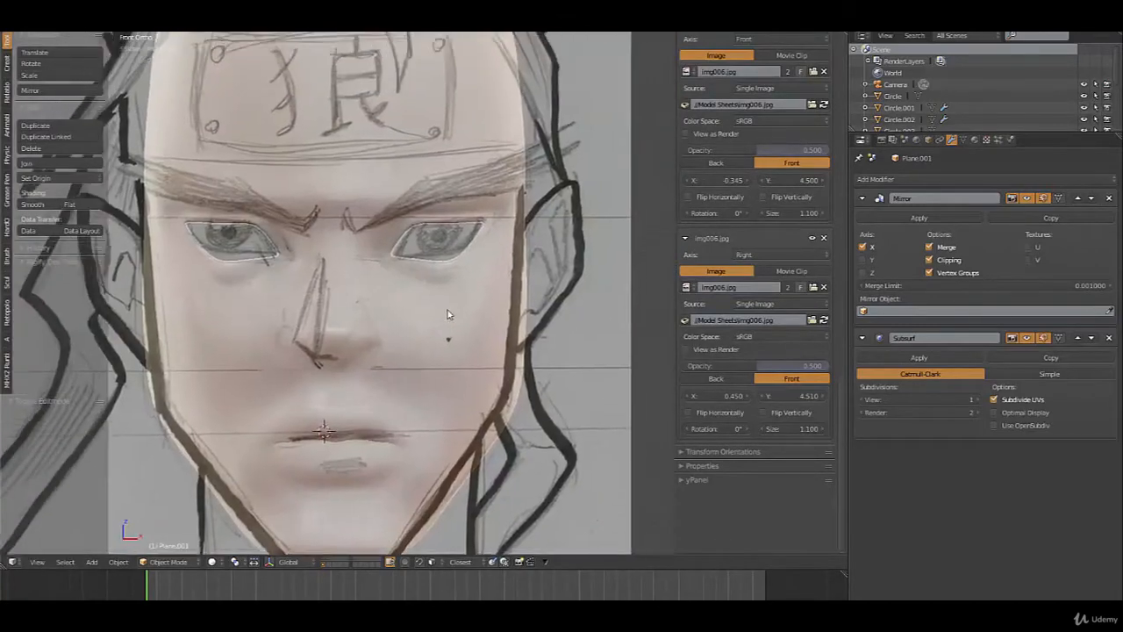
scroll(448, 313, "up", 5)
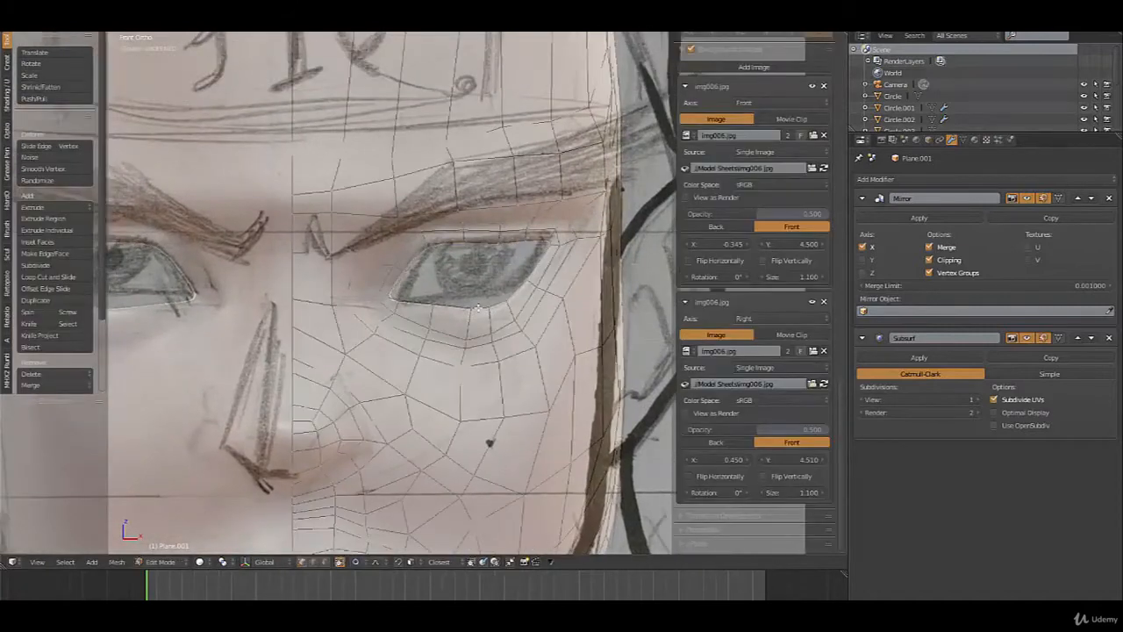
key("g")
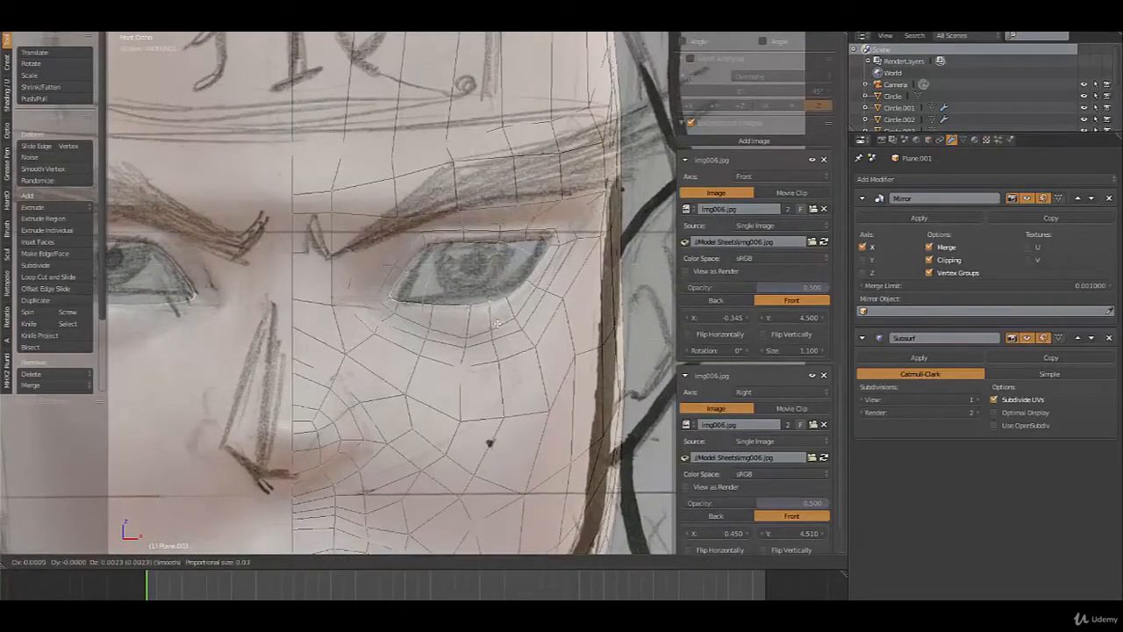
left_click(501, 322)
key("g")
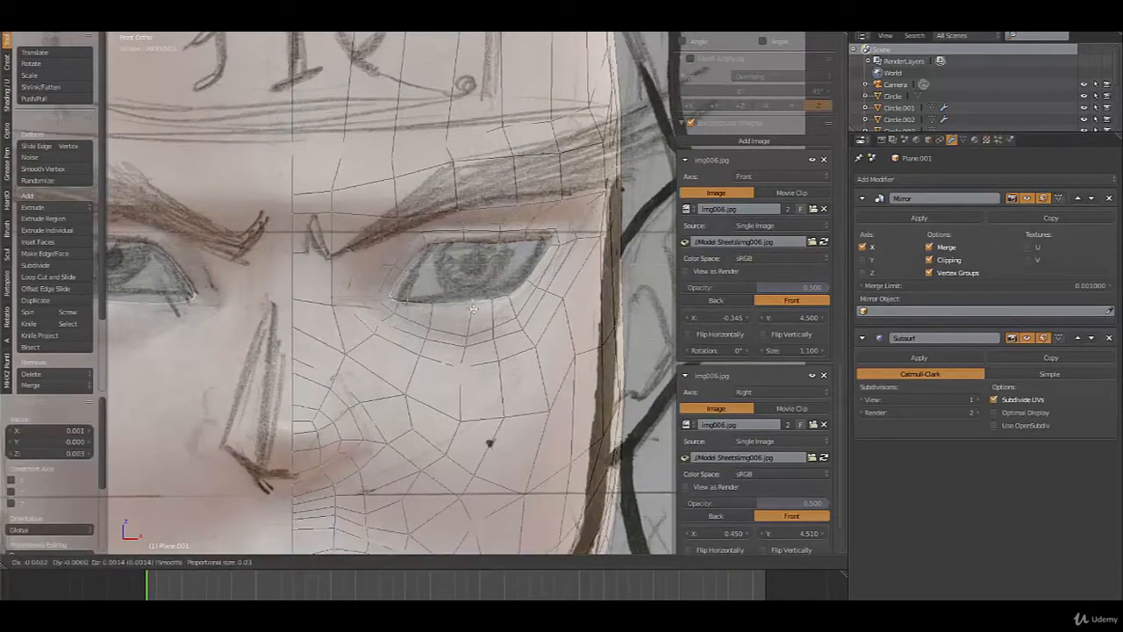
left_click(474, 311)
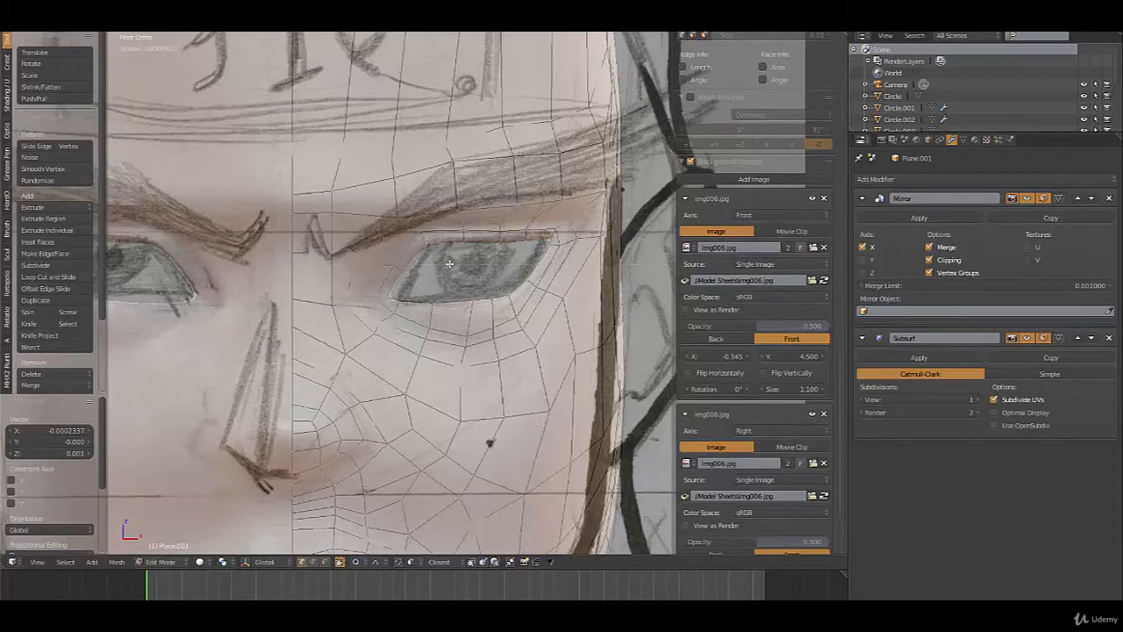
Lower the upper eyelid's inner rim about 0.007 along Z using a 0.01 proportional editing radius
key("z")
key("z")
key("g")
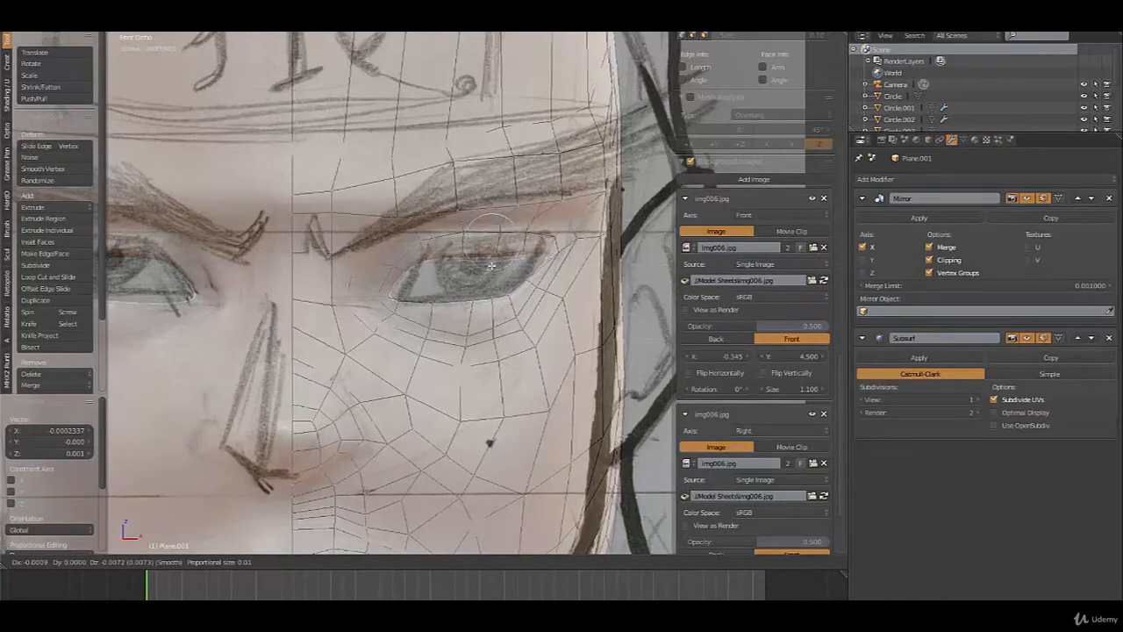
left_click(490, 266)
Deselect everything and compare the adjusted eye openings with the reference drawing in the front view
key("a")
scroll(490, 267, "down", 4)
key("z")
mouse_move(489, 270)
middle_mouse_down()
mouse_move(426, 309)
mouse_move(437, 325)
mouse_move(484, 317)
mouse_move(464, 309)
mouse_move(454, 318)
mouse_move(466, 318)
middle_mouse_up()
key("z")
key("Tab")
key("KP_1")
scroll(466, 319, "up", 1)
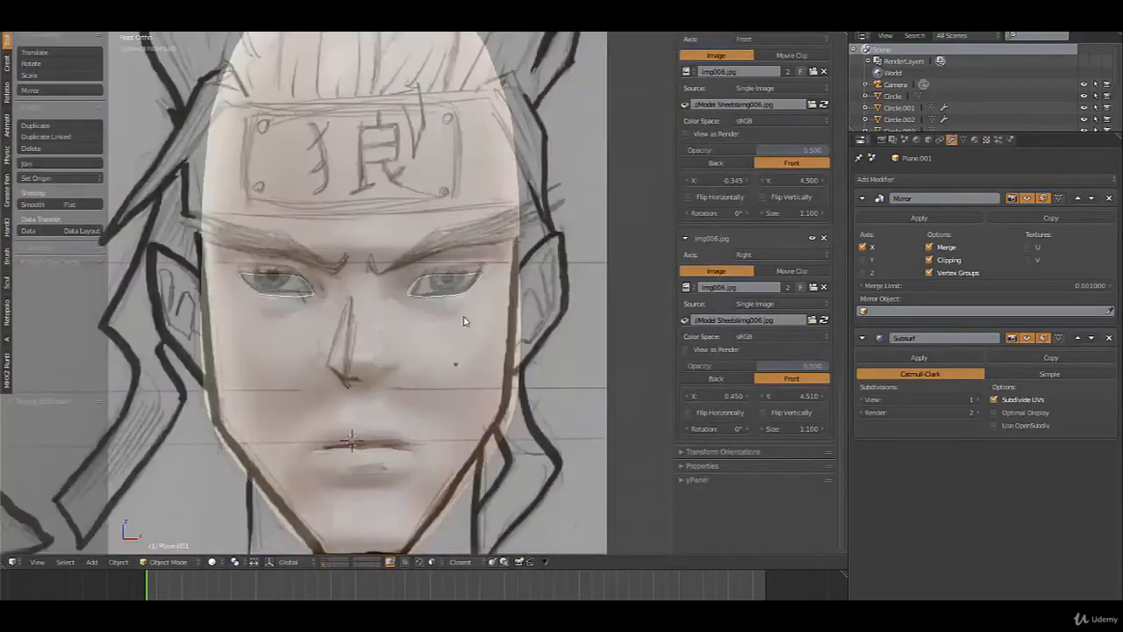
key("Tab")
scroll(468, 318, "up", 5)
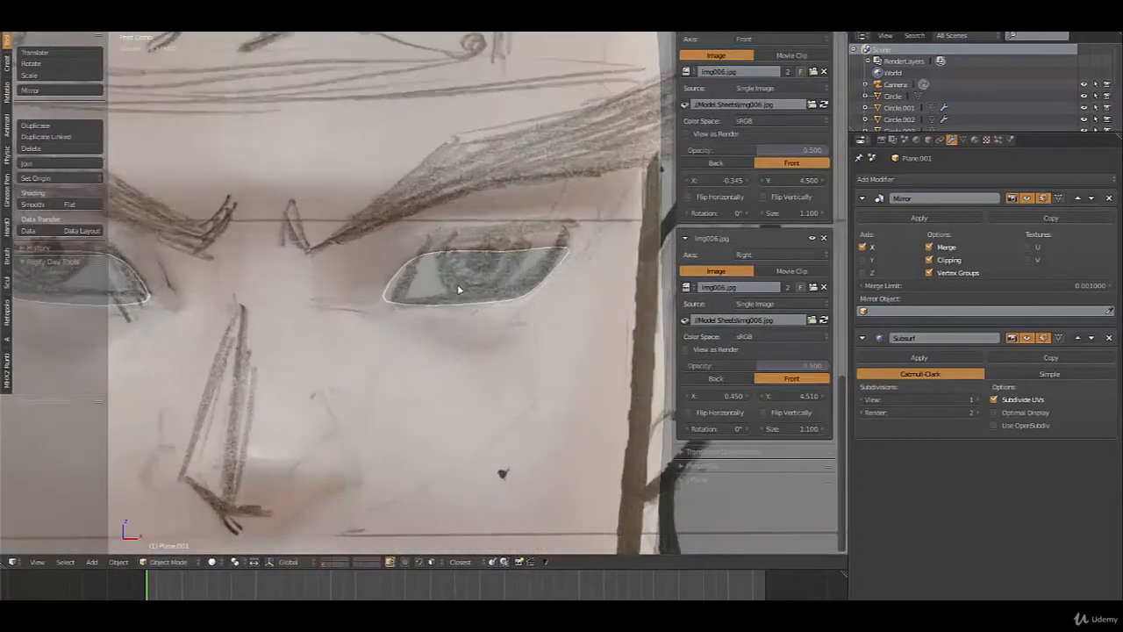
In the front view, shift a point of the upper eyelid's inner rim about 0.001 outward and raise the rim about 0.003
right_click(510, 262)
key("g")
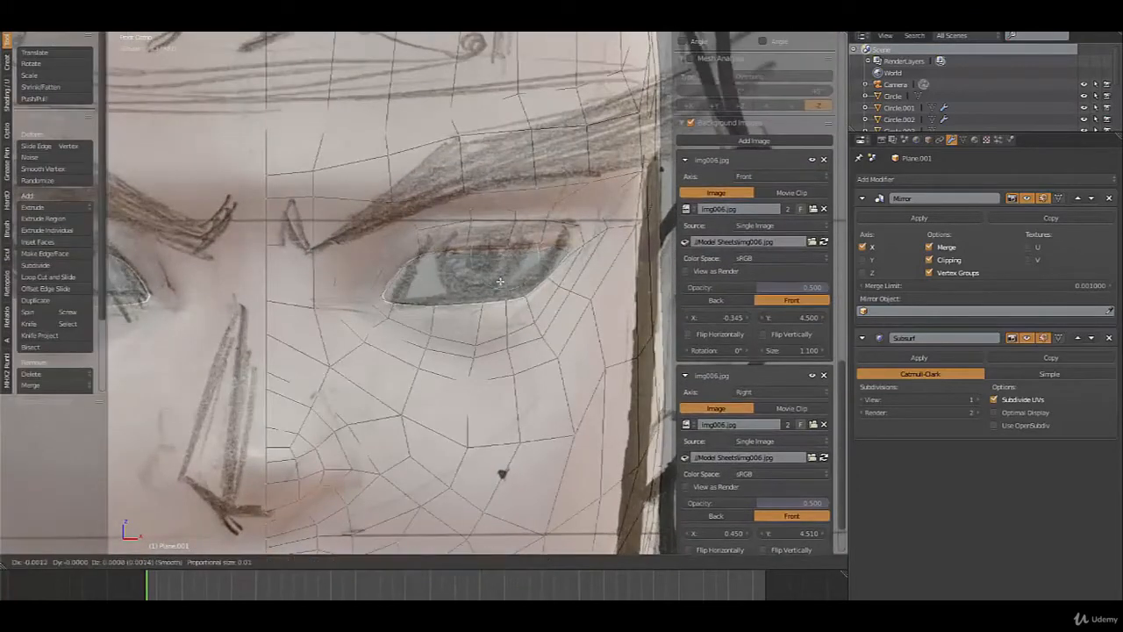
left_click(506, 281)
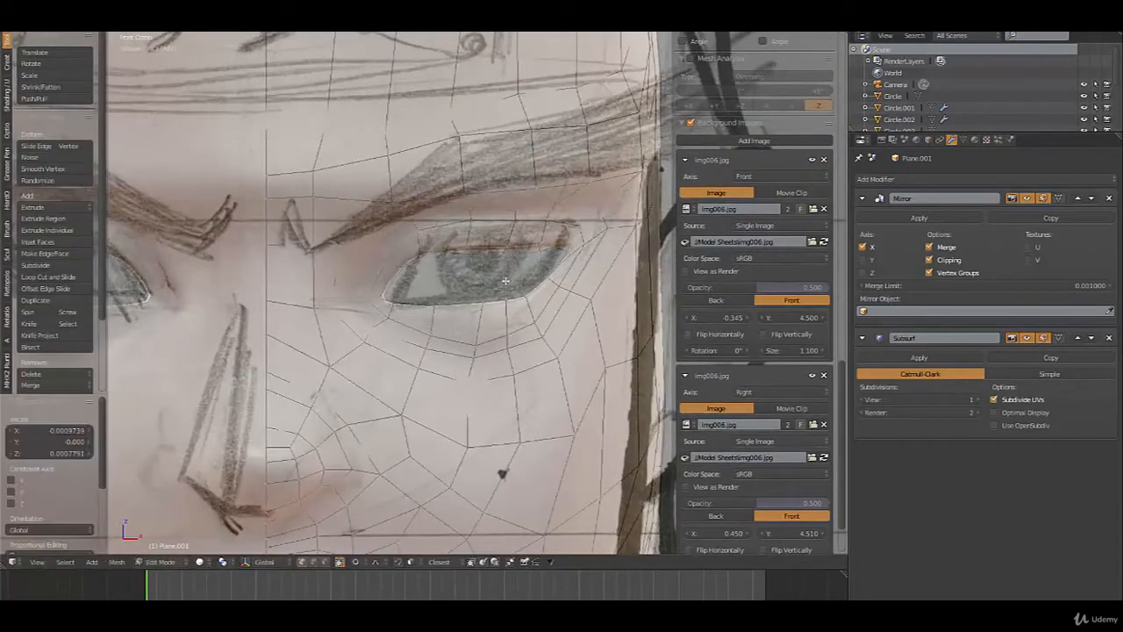
key("g")
left_click(545, 257)
Nudge two neighbouring points of the upper eyelid's inner rim to follow the reference, and review the eyes on the solid face
right_click(506, 258)
key("g")
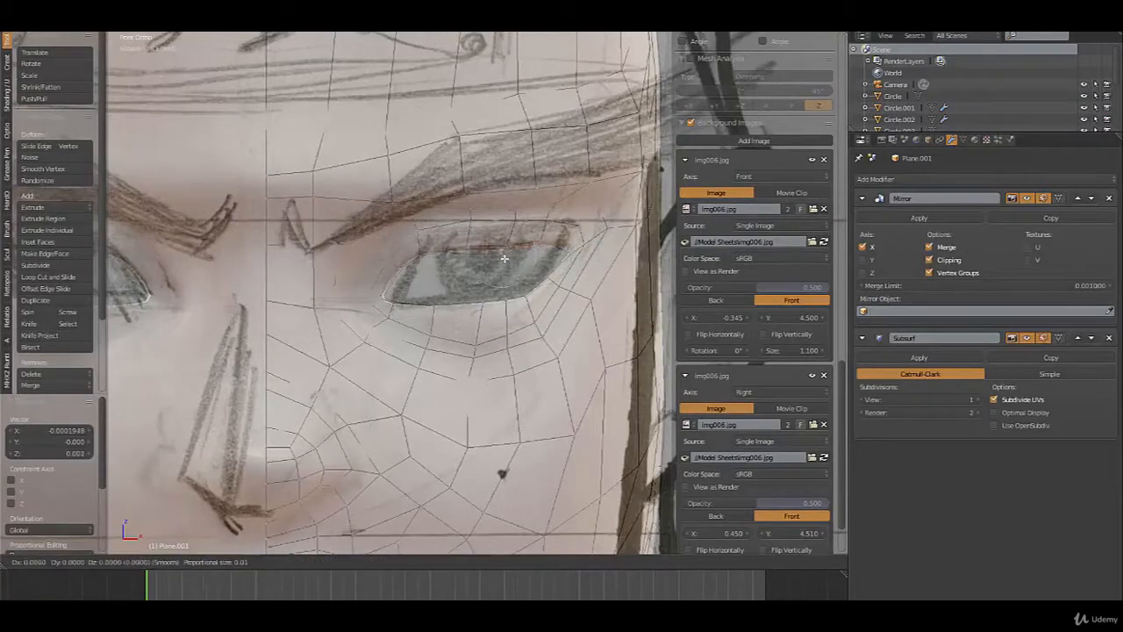
left_click(496, 257)
right_click(468, 259)
key("g")
left_click(467, 258)
key("Tab")
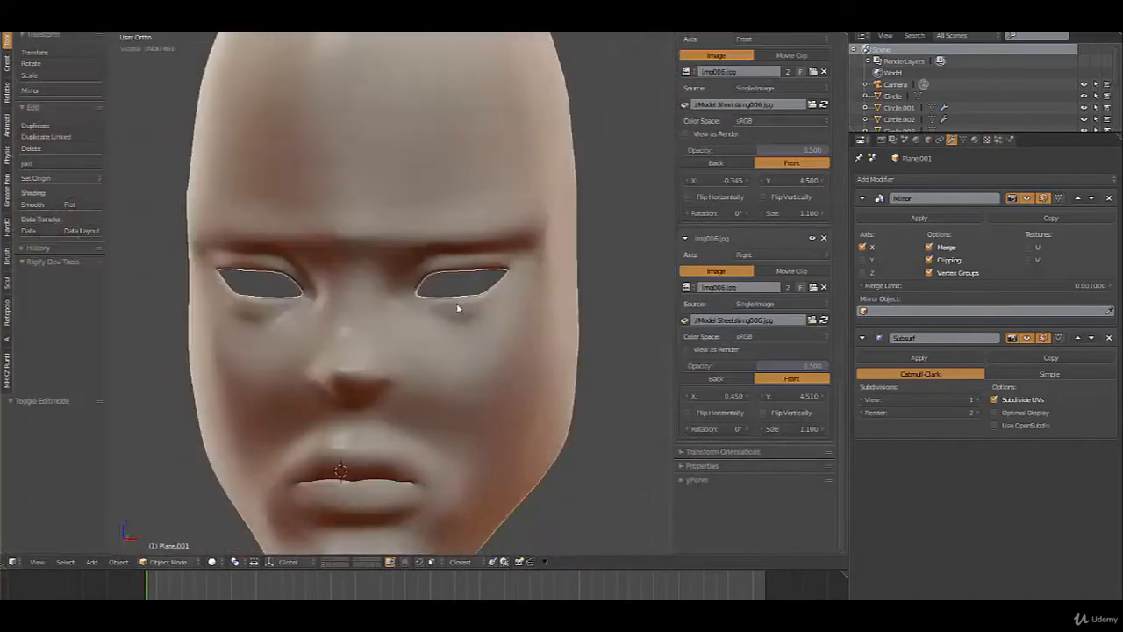
mouse_move(456, 303)
middle_mouse_down()
mouse_move(412, 303)
mouse_move(474, 303)
mouse_move(455, 301)
middle_mouse_up()
scroll(465, 307, "down", 2)
scroll(446, 342, "up", 3)
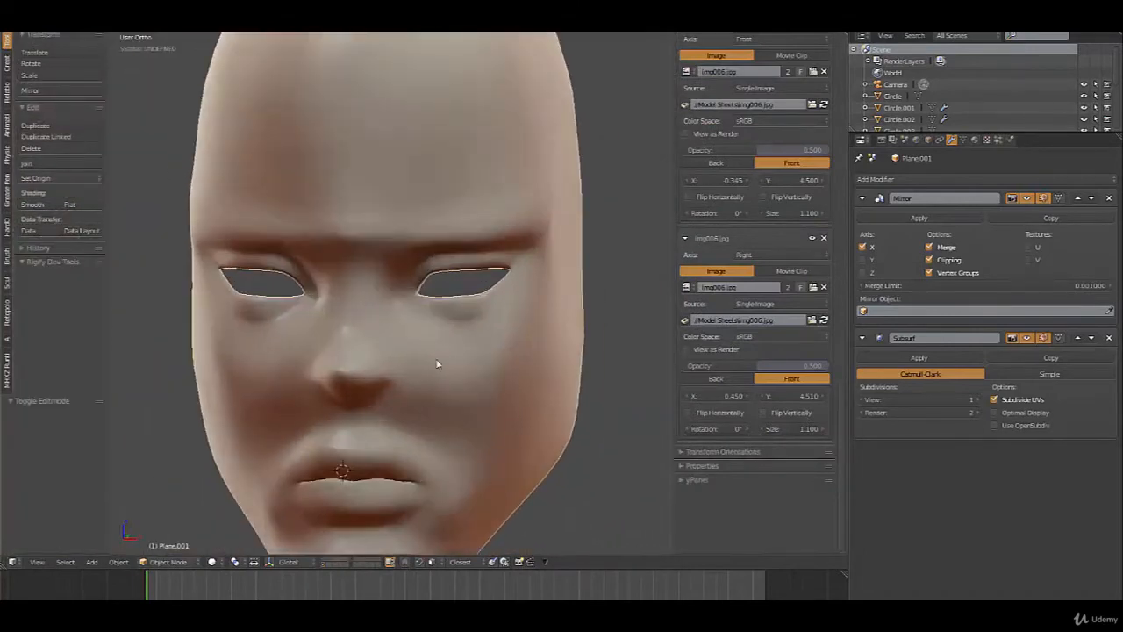
middle_click_drag(438, 363, 421, 289)
Pull the nose wing's outer point inward and upward in two moves, the second about 0.008 up, using a 0.01 proportional radius
key("Tab")
scroll(413, 331, "up", 2)
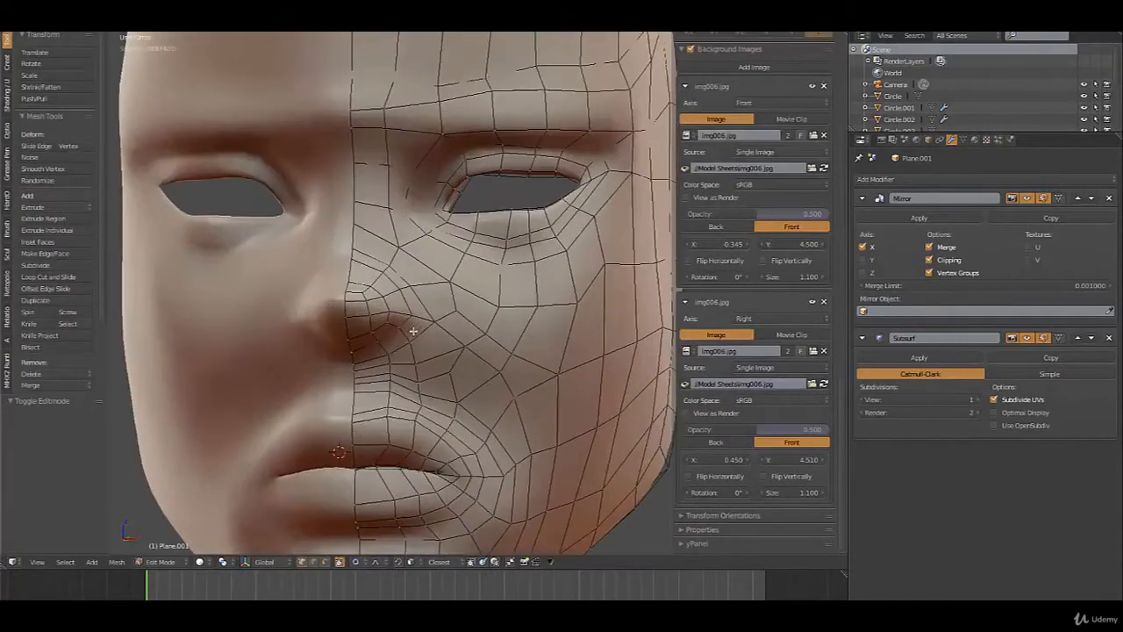
middle_click_drag(412, 331, 478, 368)
scroll(404, 335, "up", 2)
right_click(445, 336)
key("g")
left_click(468, 339)
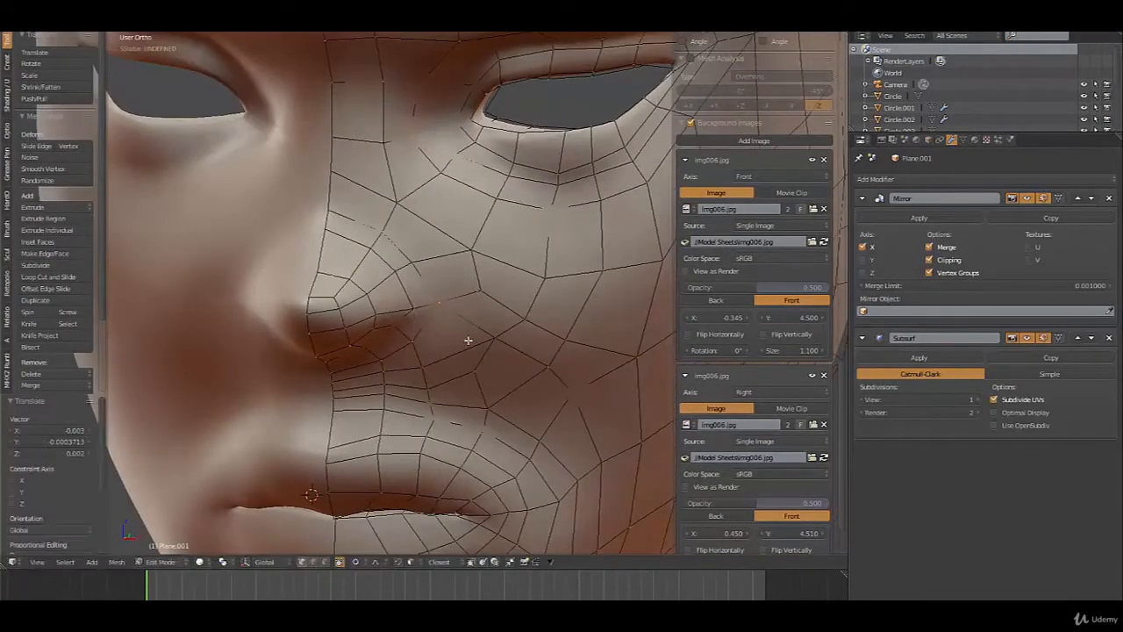
key("g")
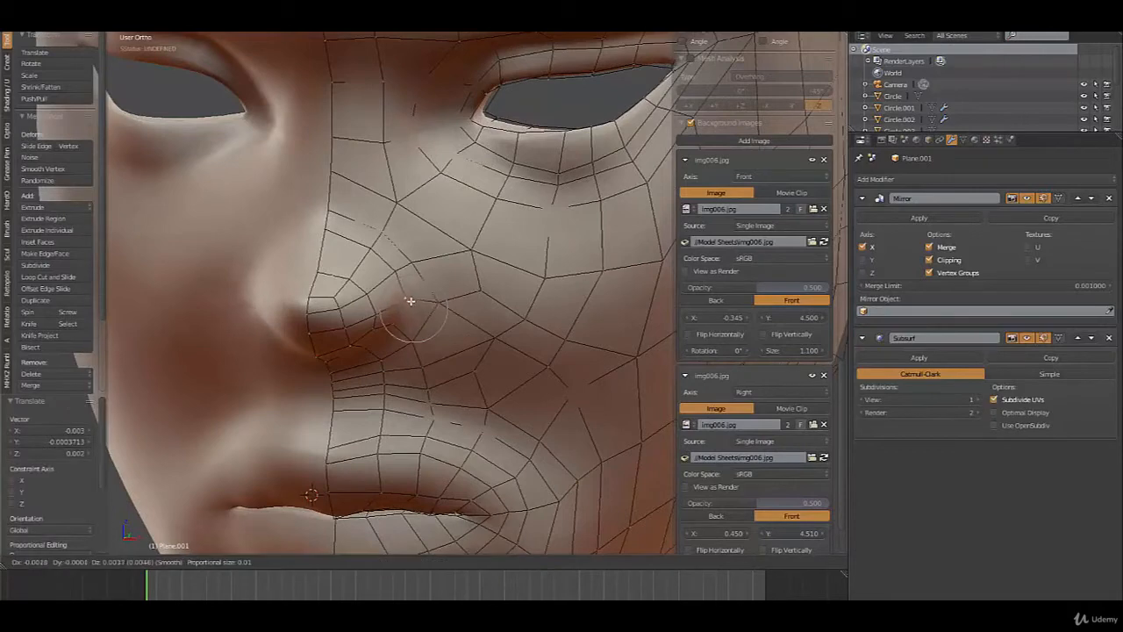
left_click(409, 299)
In face selection mode, select the faces along the side of the nose and extrude them outward about 0.005
key("ctrl+Tab")
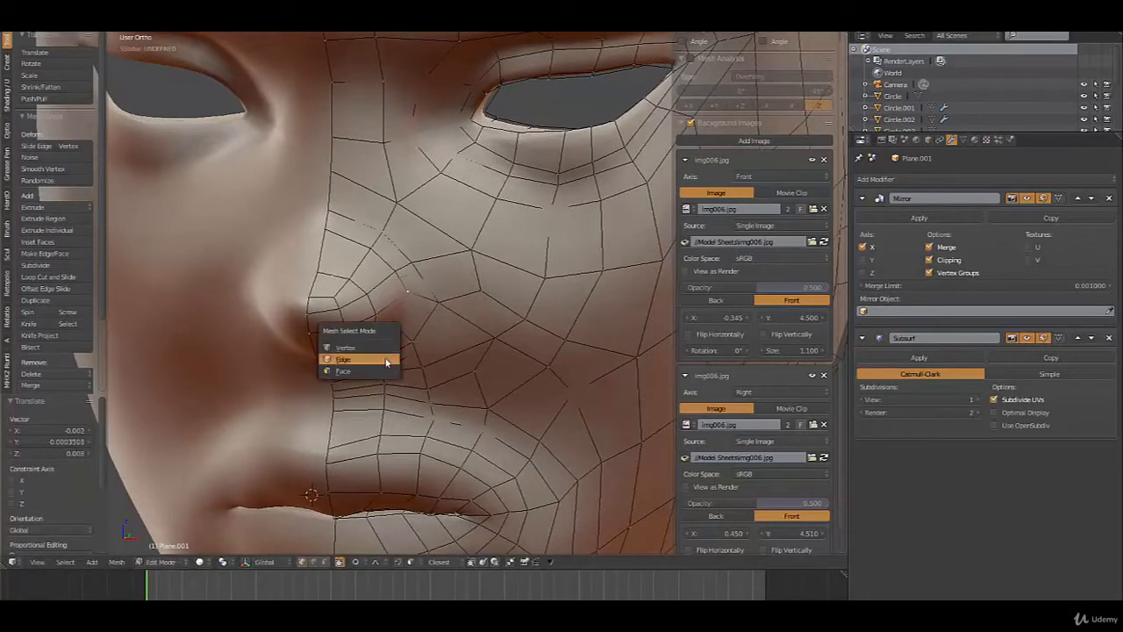
left_click(388, 372)
left_click(384, 327)
left_click(391, 316, "shift")
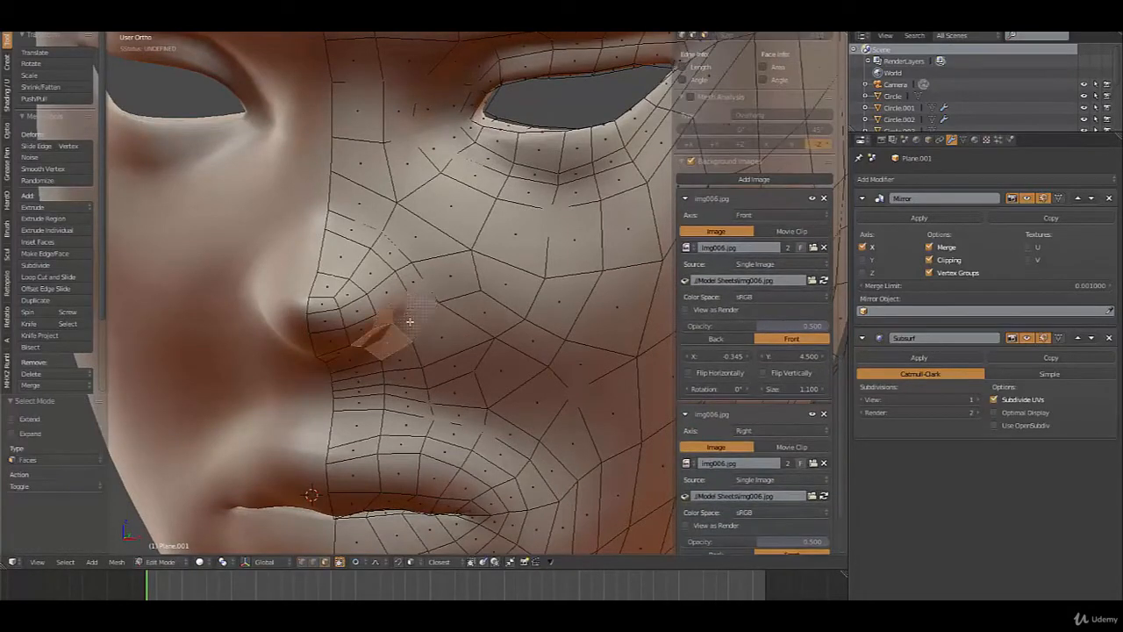
mouse_move(408, 347)
middle_mouse_down()
mouse_move(431, 355)
mouse_move(409, 347)
middle_mouse_up()
key("e")
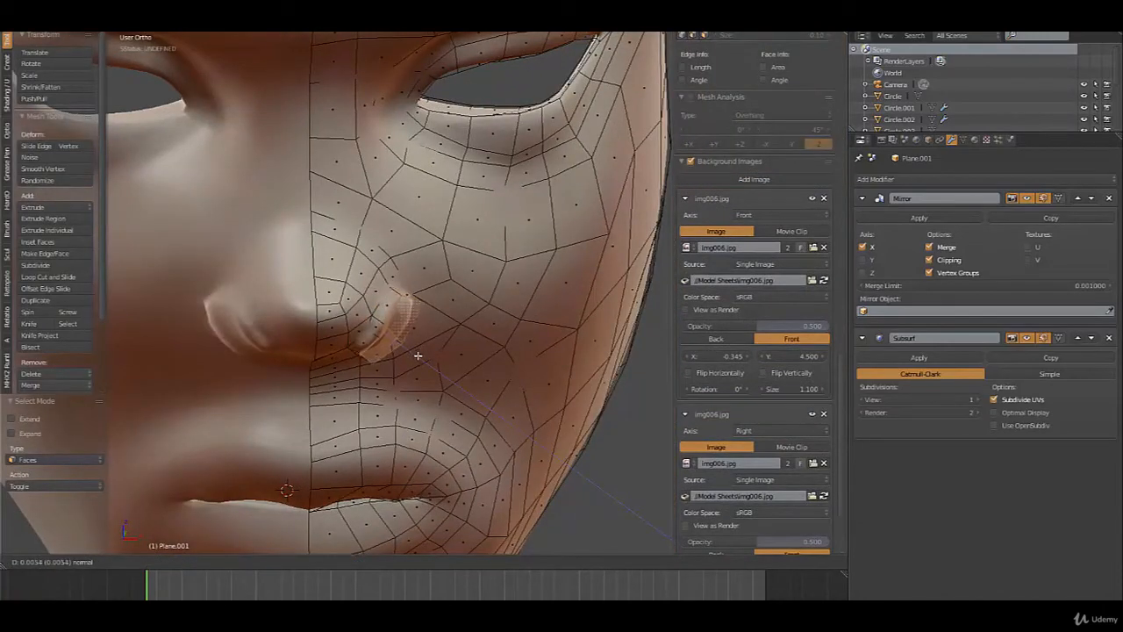
left_click(417, 355)
Smooth the extruded nose wing faces repeatedly and move them about 0.003 outward and 0.001 down with proportional editing
key("w")
key("o")
key("shift+r")
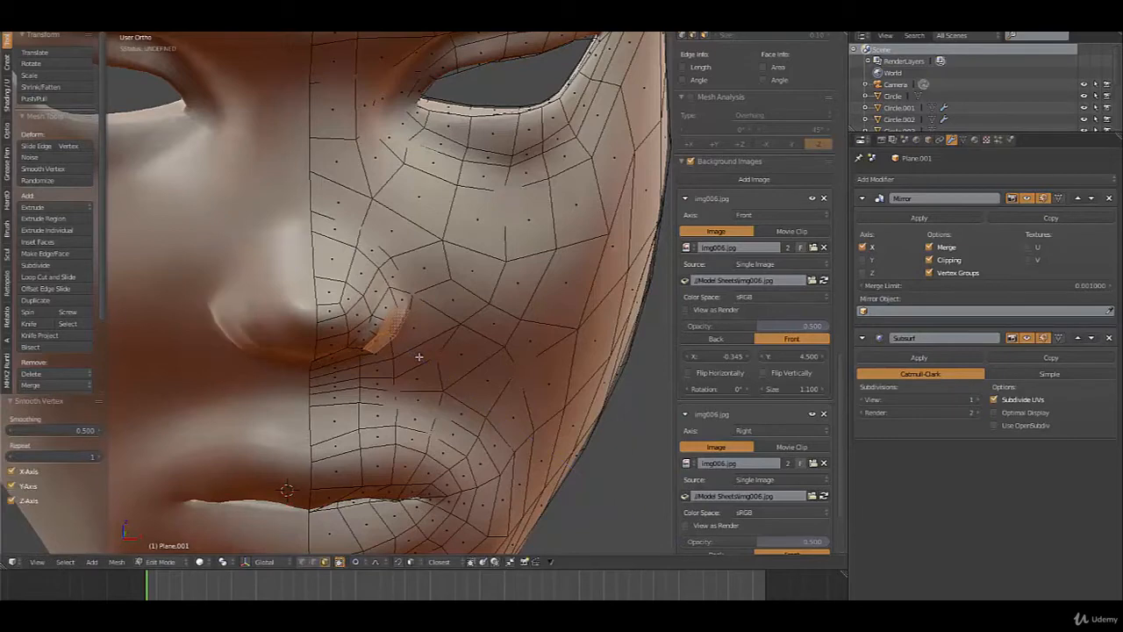
key("shift+r")
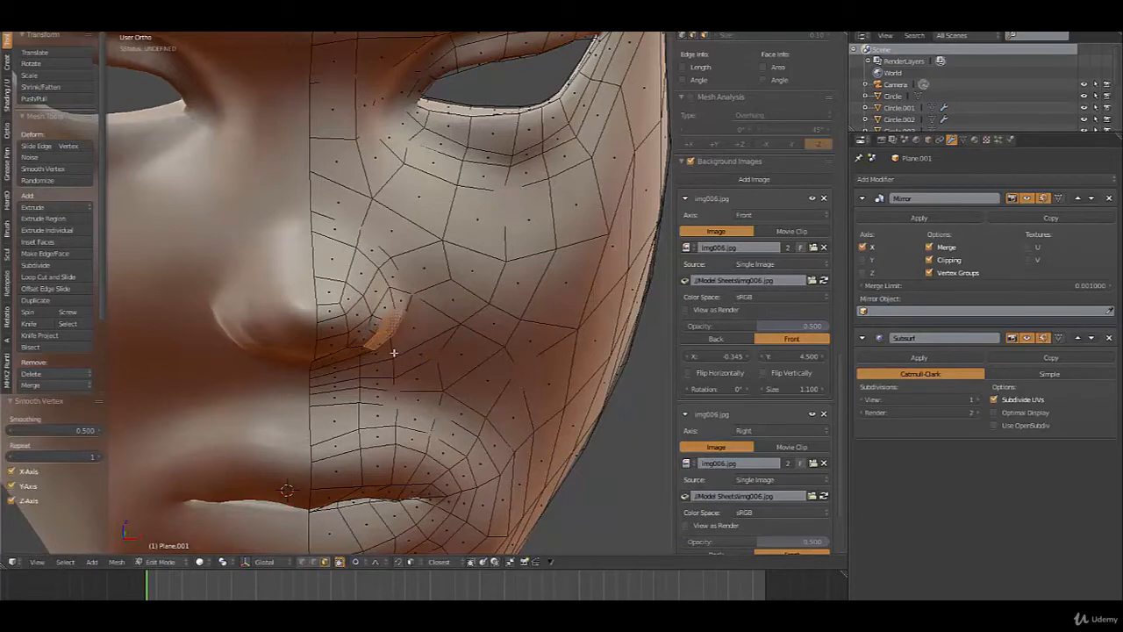
key("g")
left_click(404, 355)
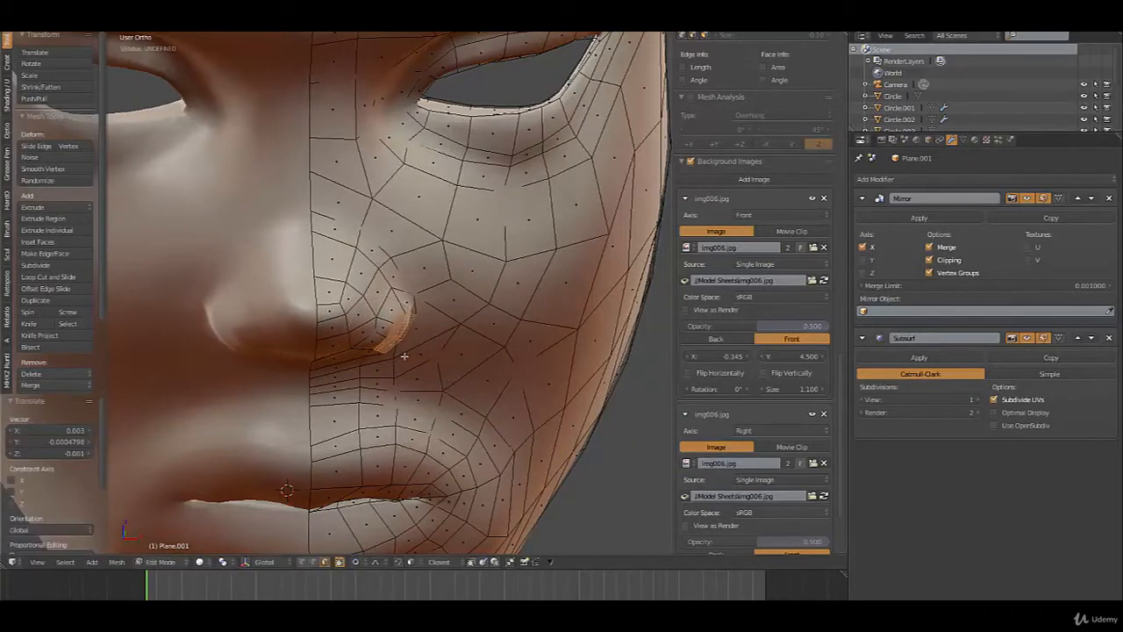
Smooth the nose wing faces again and shift them about 0.003 further outward with a 0.01 proportional radius
mouse_move(404, 356)
middle_mouse_down()
mouse_move(379, 285)
mouse_move(416, 321)
mouse_move(405, 360)
middle_mouse_up()
key("w")
key("o")
key("shift+r")
key("g")
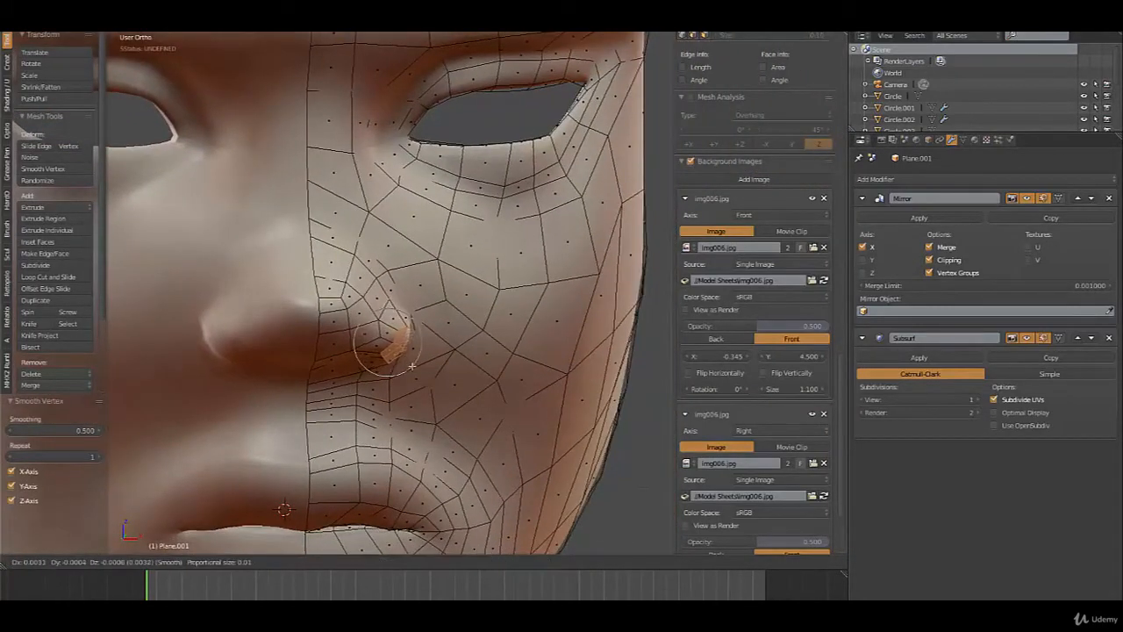
left_click(412, 365)
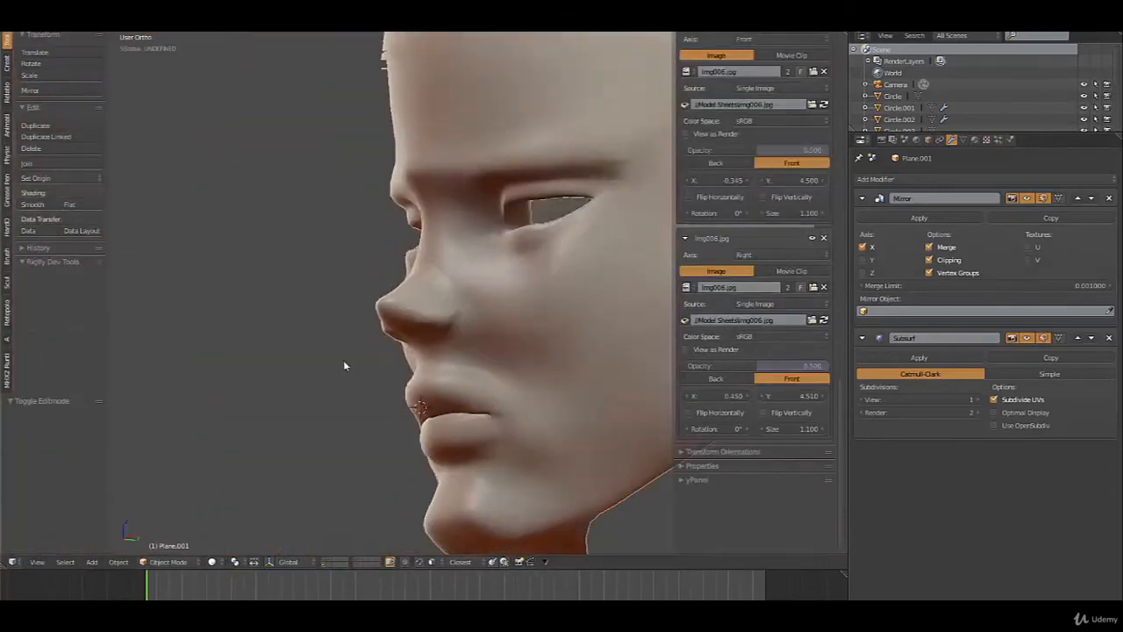
Select the faces on the underside of the nose and inset them by 0.0063 with the Boundary option enabled
middle_click_drag(344, 366, 392, 325)
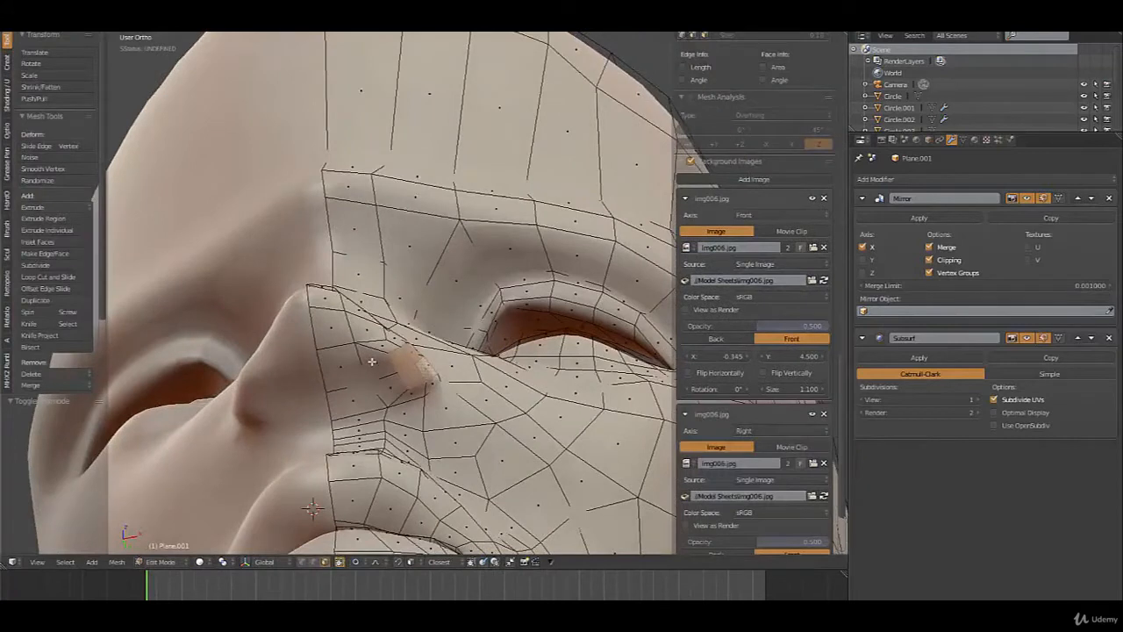
right_click(371, 361)
right_click(340, 369, "shift")
right_click(365, 397, "shift")
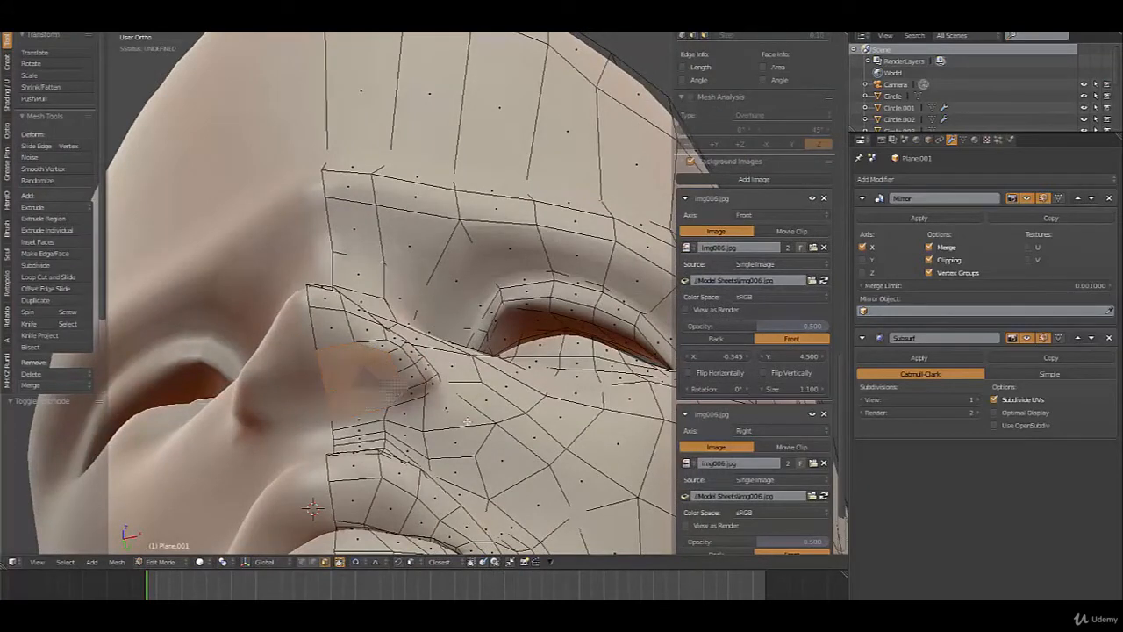
key("i")
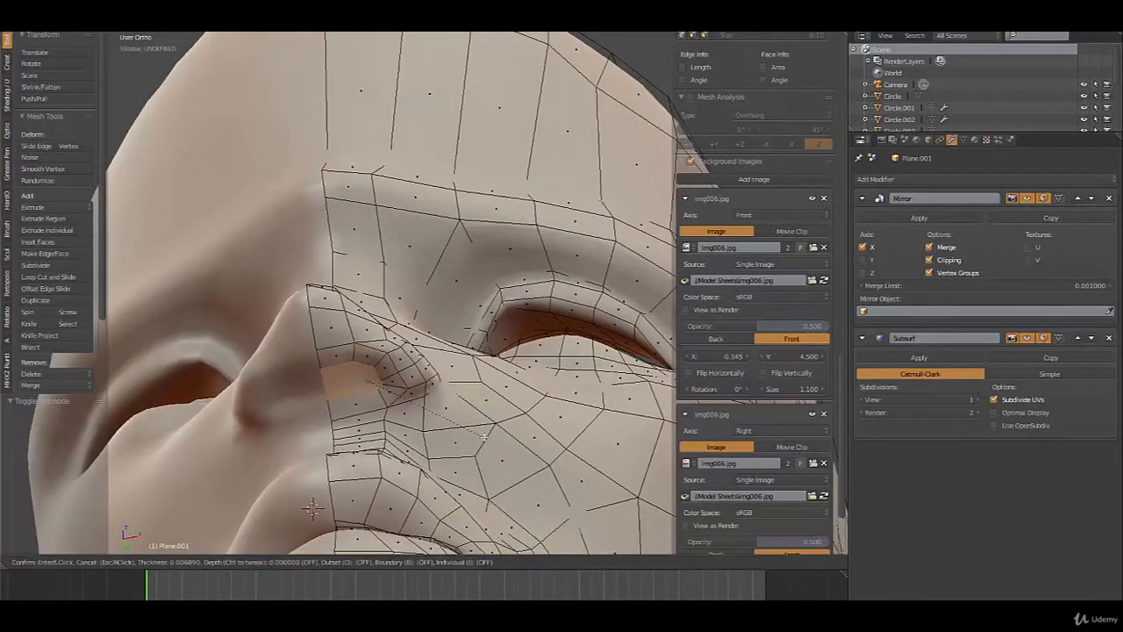
left_click(418, 435)
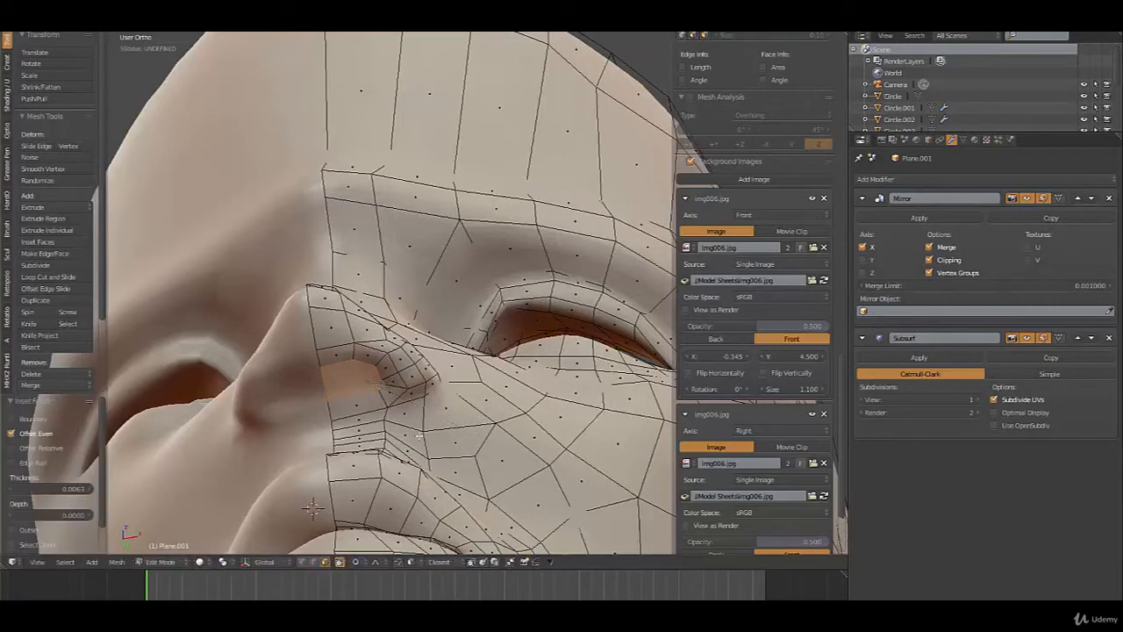
left_click(27, 420)
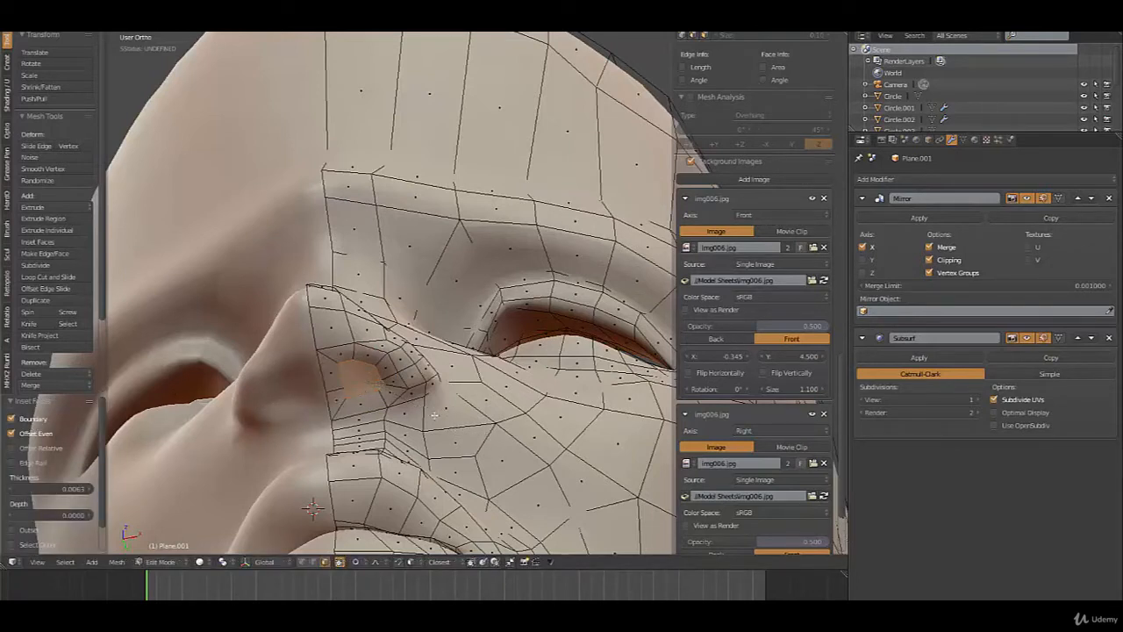
Form the nostril by raising the inset faces about 0.001, extruding them about 0.005 inward and scaling them to about 0.91
middle_click_drag(434, 415, 410, 470)
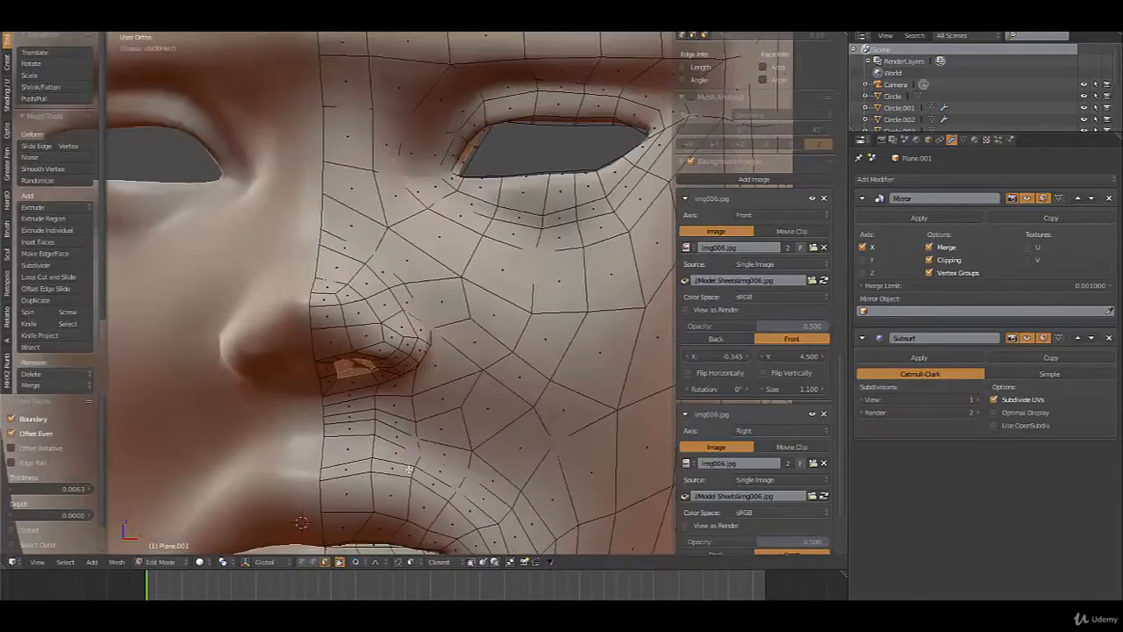
key("g")
left_click(409, 470)
key("e")
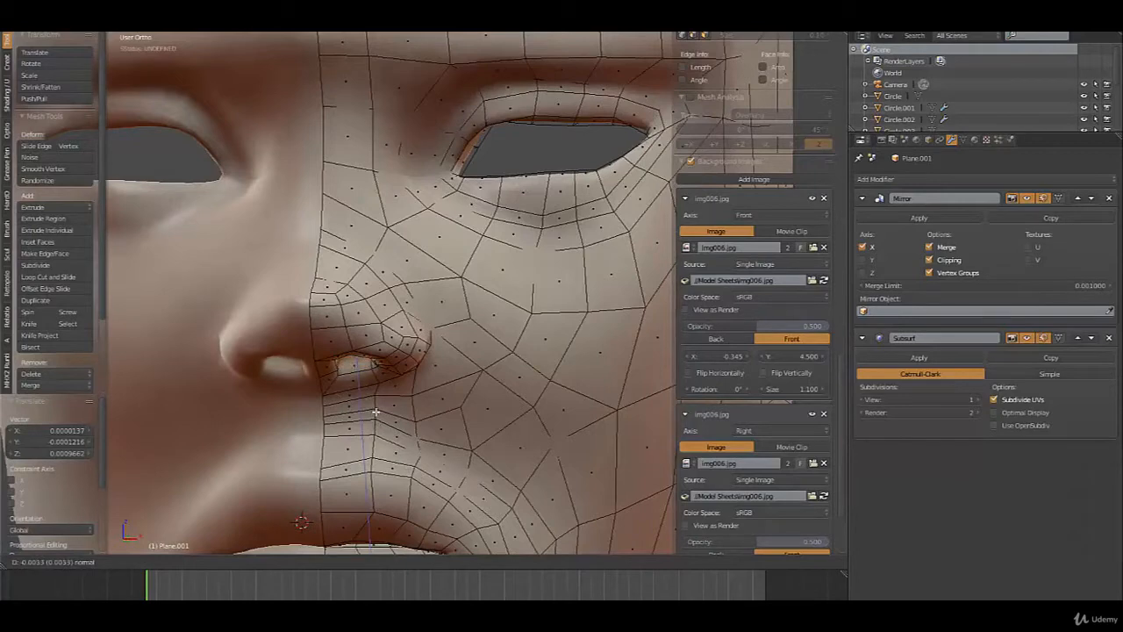
left_click(375, 413)
key("s")
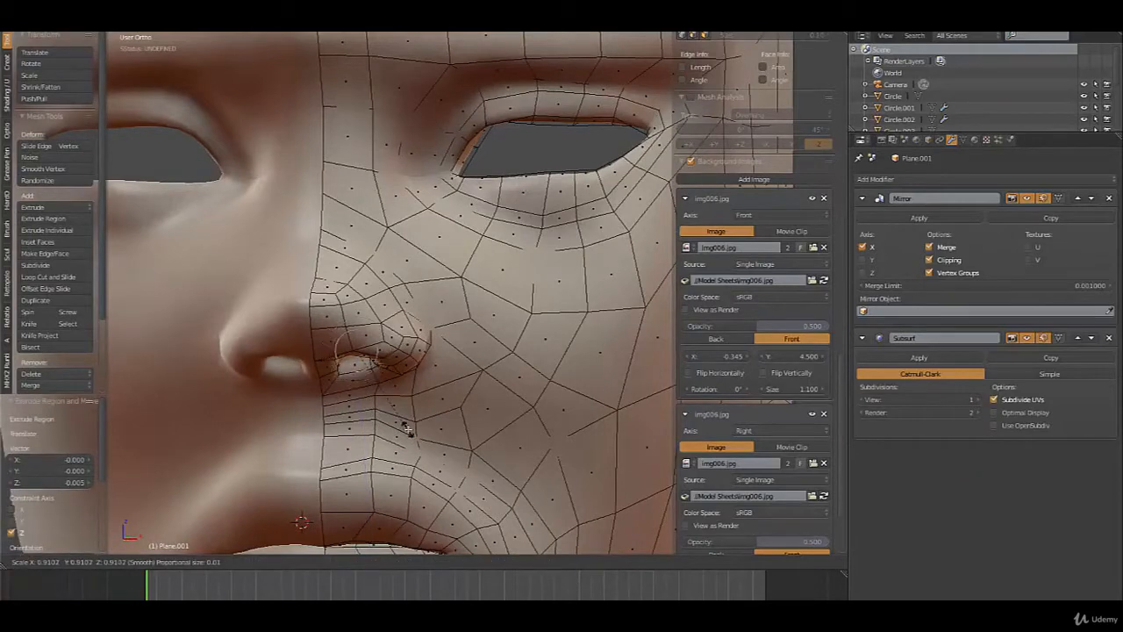
left_click(408, 428)
key("a")
Review the nose in object mode, and smooth the nose wing faces just above the nostril opening in edit mode
key("Tab")
scroll(409, 404, "down", 4)
middle_click_drag(409, 402, 440, 488)
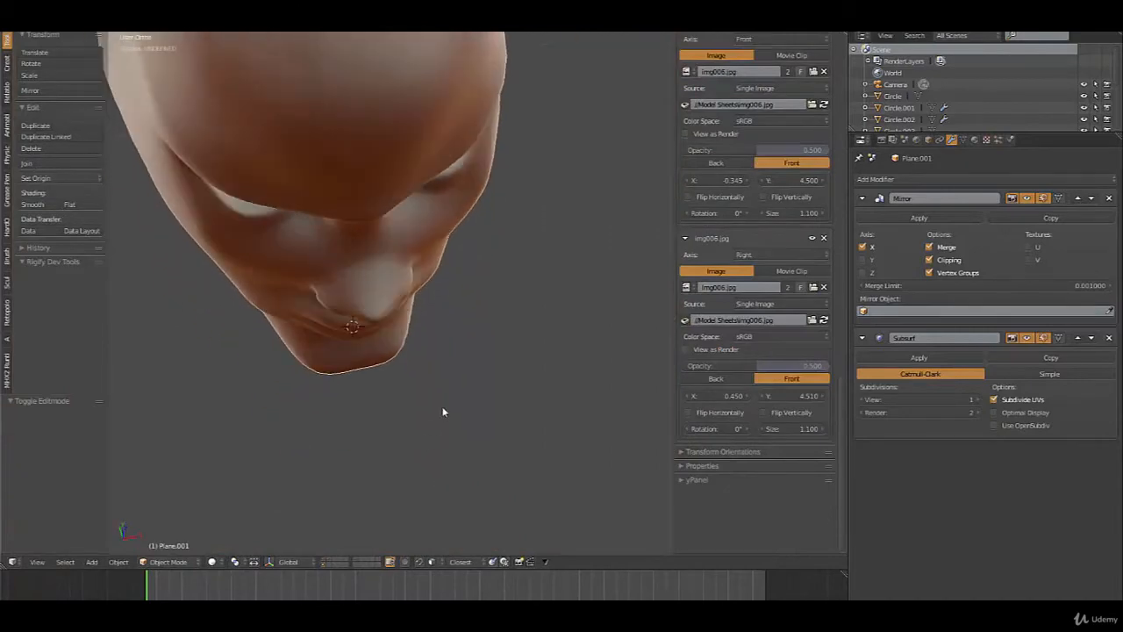
scroll(445, 386, "up", 4)
key("Tab")
middle_click_drag(451, 284, 412, 284)
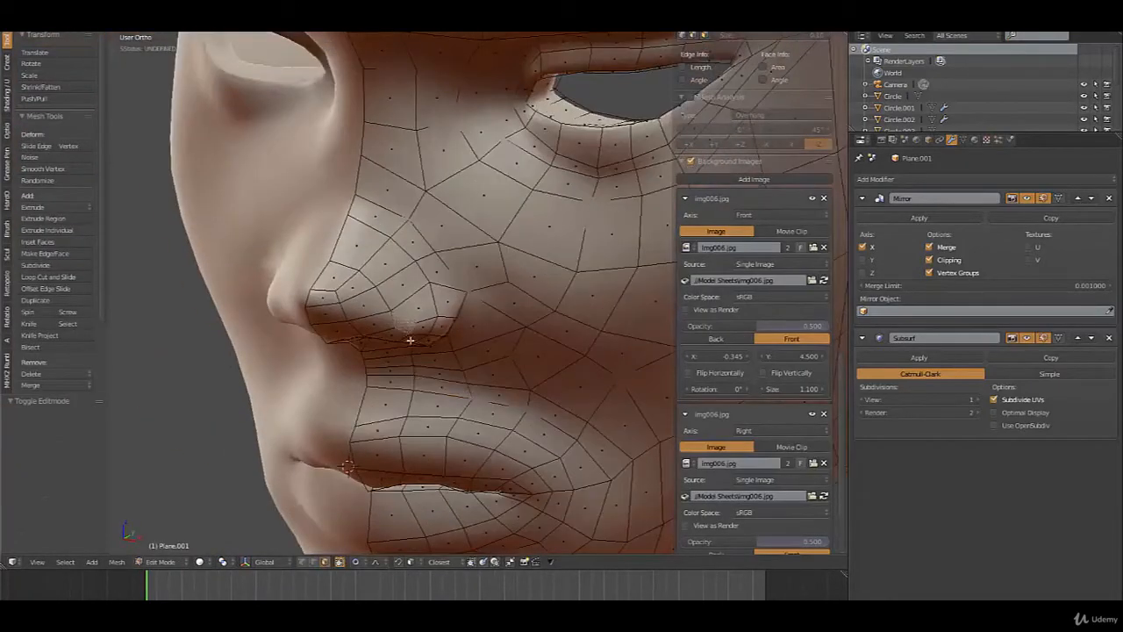
middle_click_drag(412, 324, 415, 292)
right_click(408, 357, "shift")
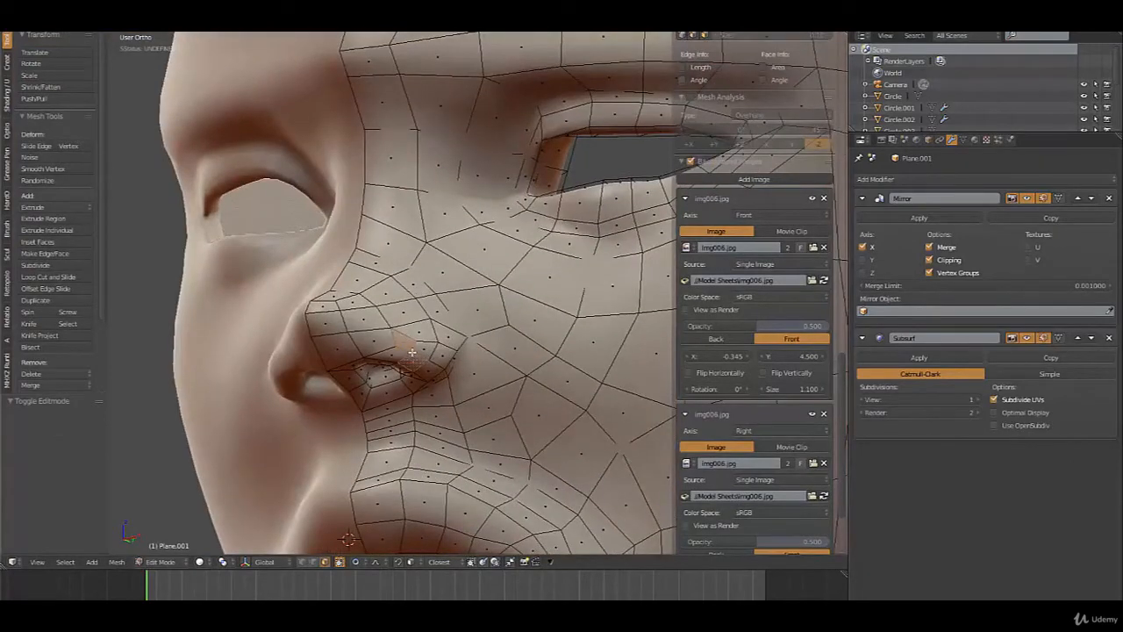
right_click(404, 350, "shift")
key("shift+r")
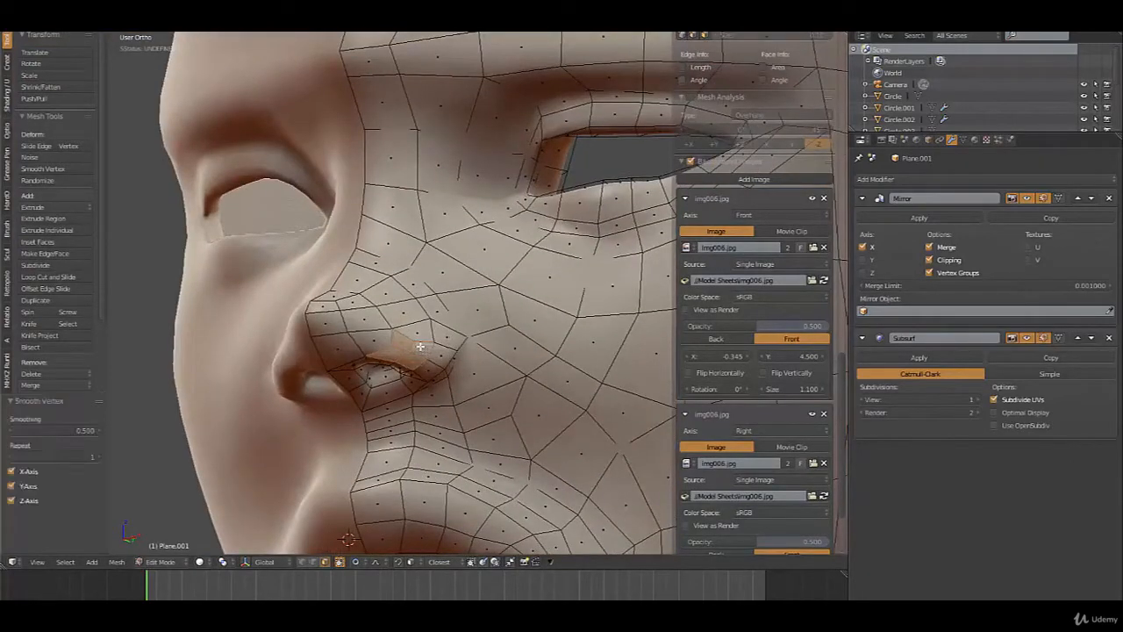
In vertex selection mode, move a point on the nose wing's lower edge about 0.002 outward and 0.002 down
middle_click_drag(421, 350, 431, 422)
middle_click_drag(451, 305, 463, 330)
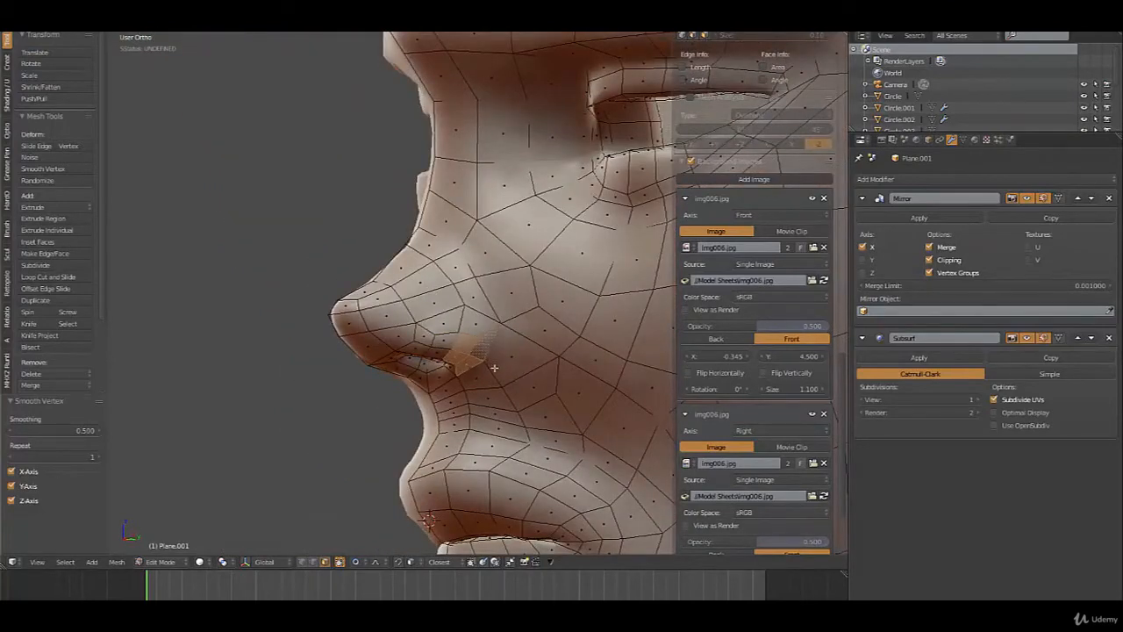
middle_click_drag(493, 368, 472, 384)
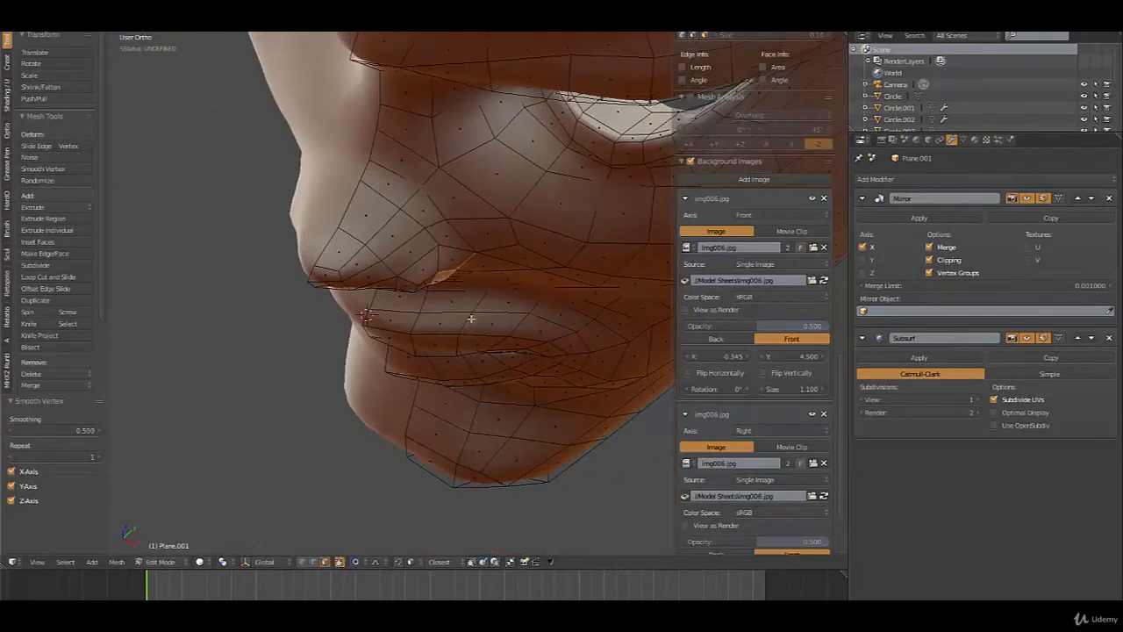
key("ctrl+Tab")
left_click(447, 281)
right_click(434, 284)
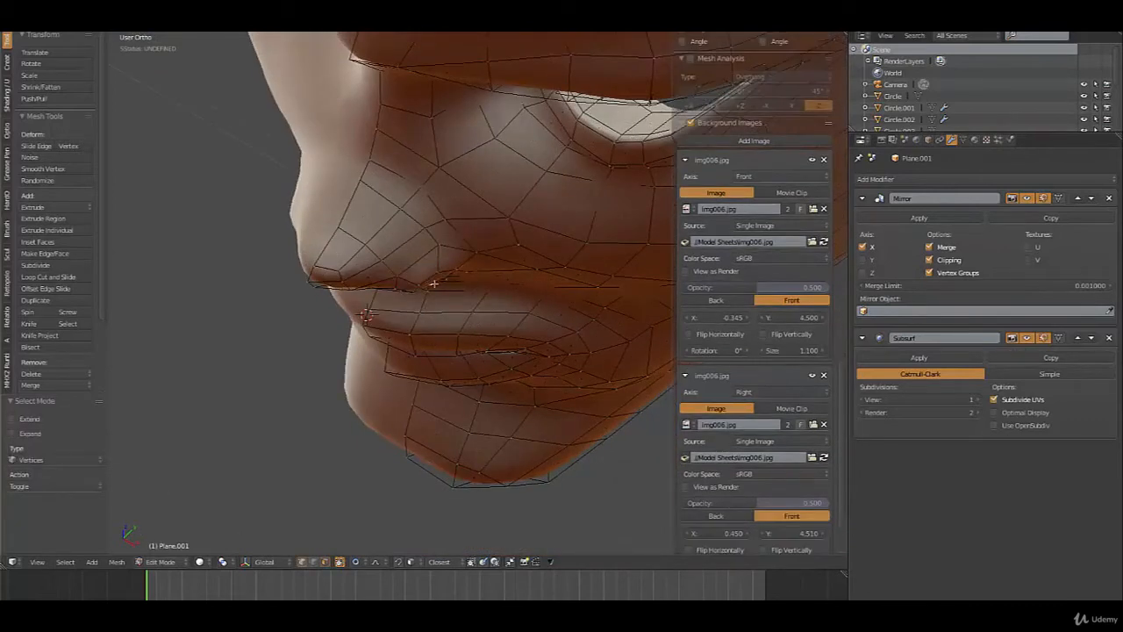
key("g")
left_click(443, 294)
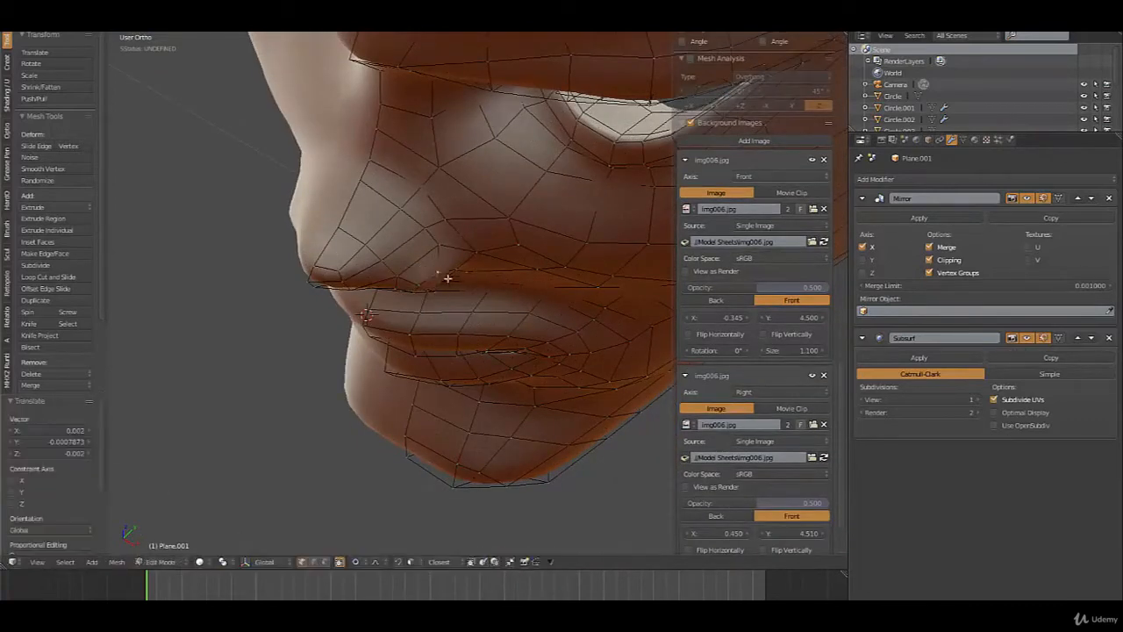
key("g")
left_click(449, 280)
Move the nose wing about 0.007 back and 0.0035 up with a 0.04 proportional radius, and review the whole face
key("g")
scroll(443, 282, "down", 12)
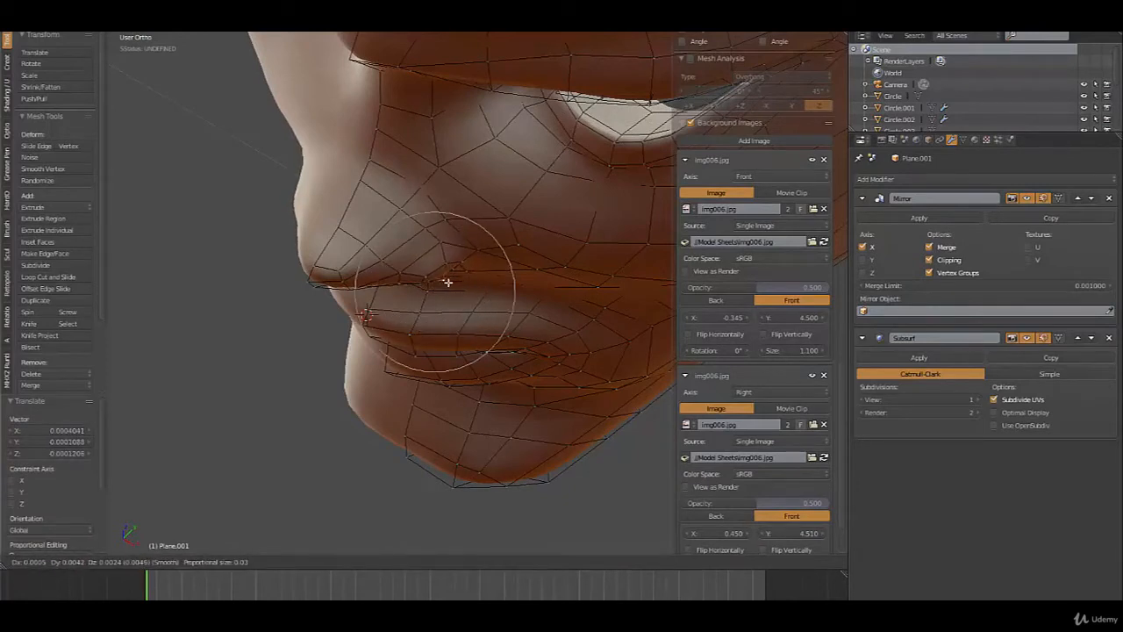
scroll(449, 281, "down", 3)
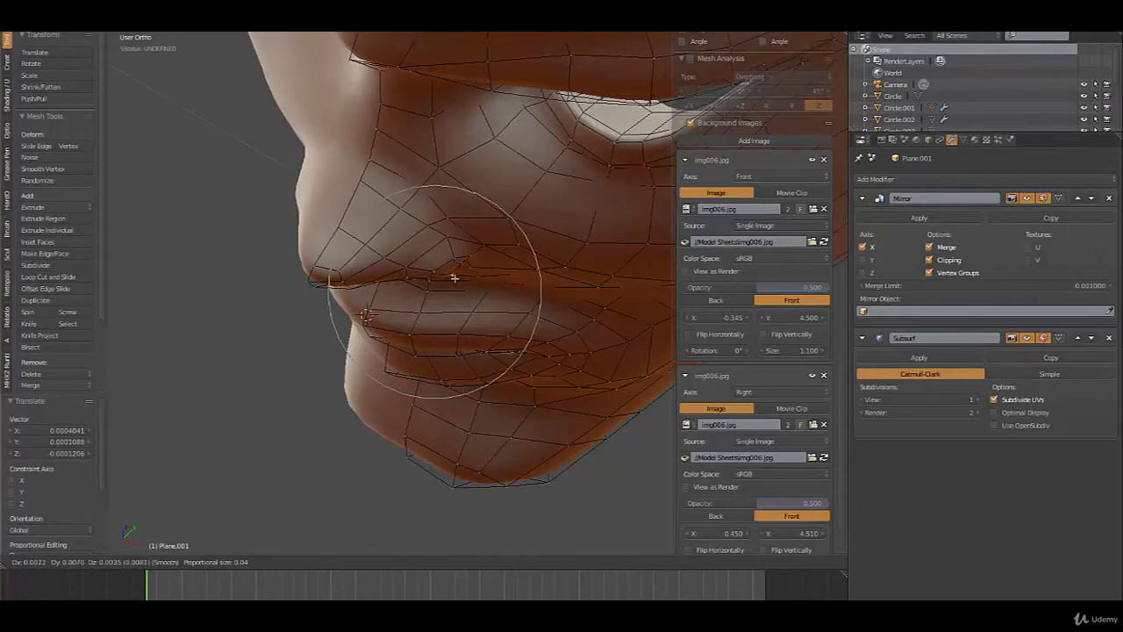
left_click(454, 277)
key("a")
scroll(446, 289, "down", 2)
scroll(447, 345, "up", 4)
key("Tab")
middle_click_drag(386, 295, 392, 324)
scroll(453, 320, "down", 4)
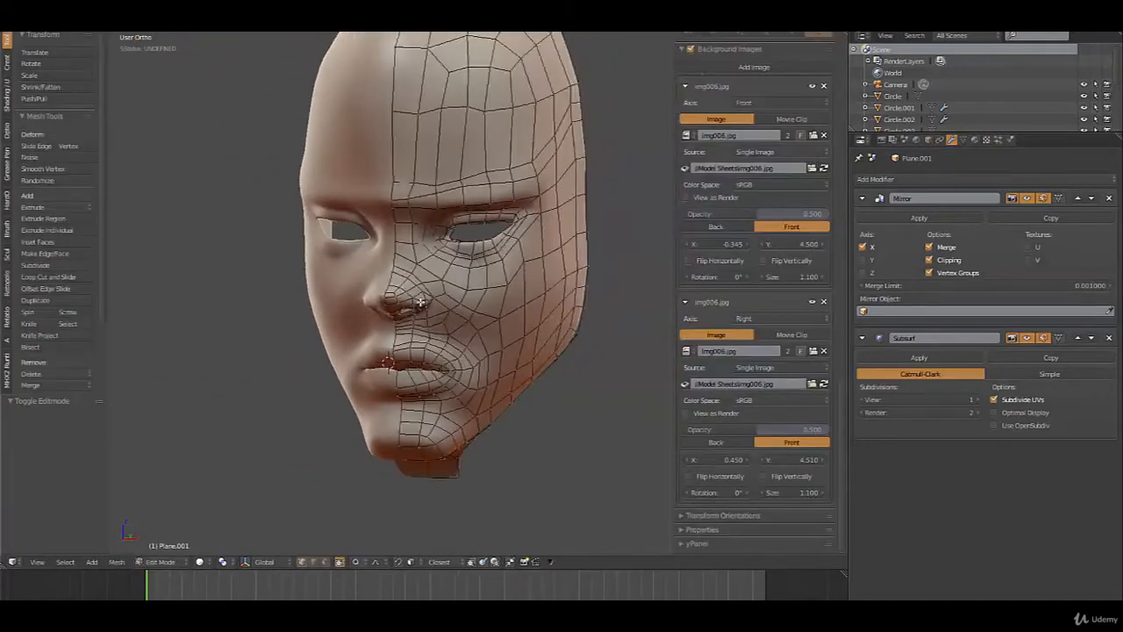
Slide the edge on the side of the nose bridge by about 0.14 and the edges just below it by about 0.19
scroll(423, 255, "up", 5)
scroll(424, 255, "up", 1)
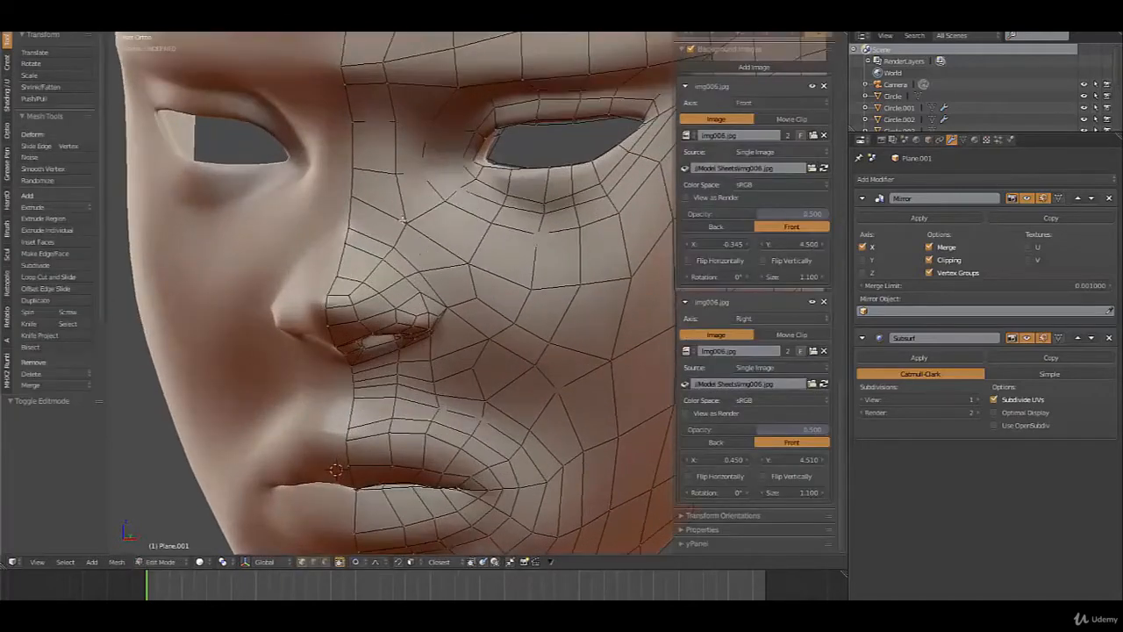
key("g")
key("g")
left_click(404, 246)
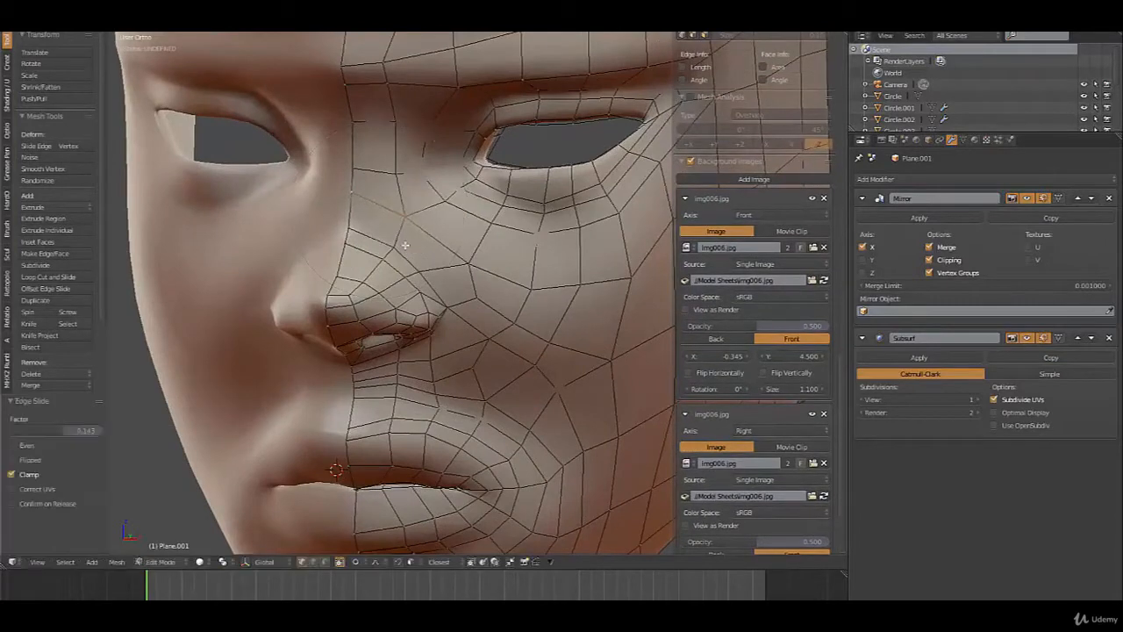
right_click(385, 245)
right_click(424, 267, "shift")
key("g")
key("g")
left_click(425, 264)
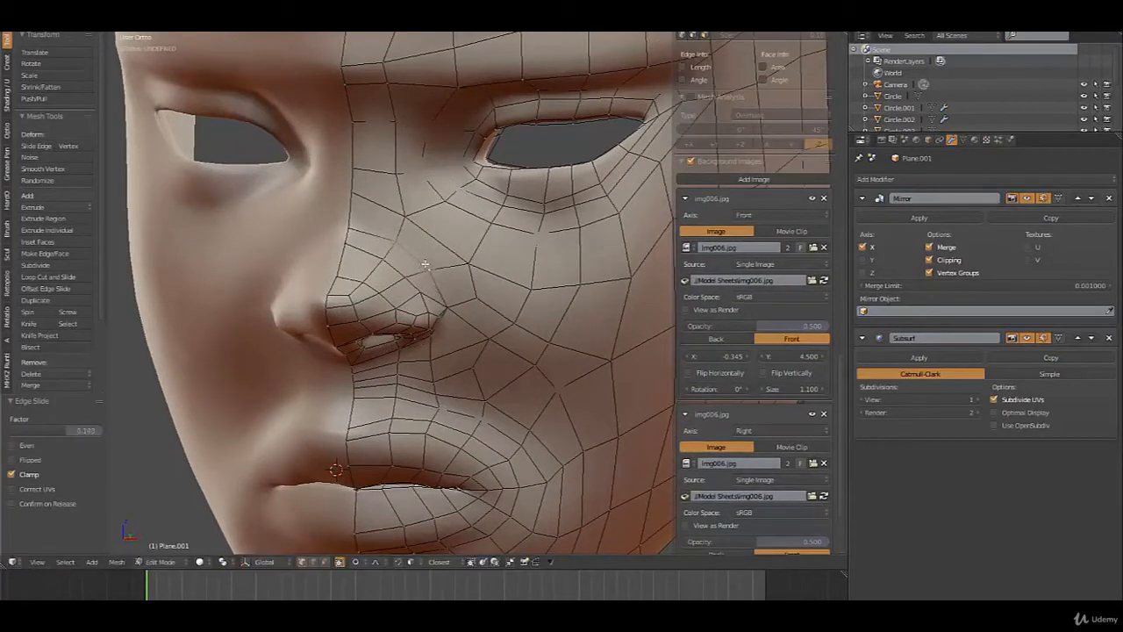
Slide the centre vertex on the nose bridge by about 0.31 and the edge above the nose tip by about 0.23
right_click(358, 227)
key("g")
key("g")
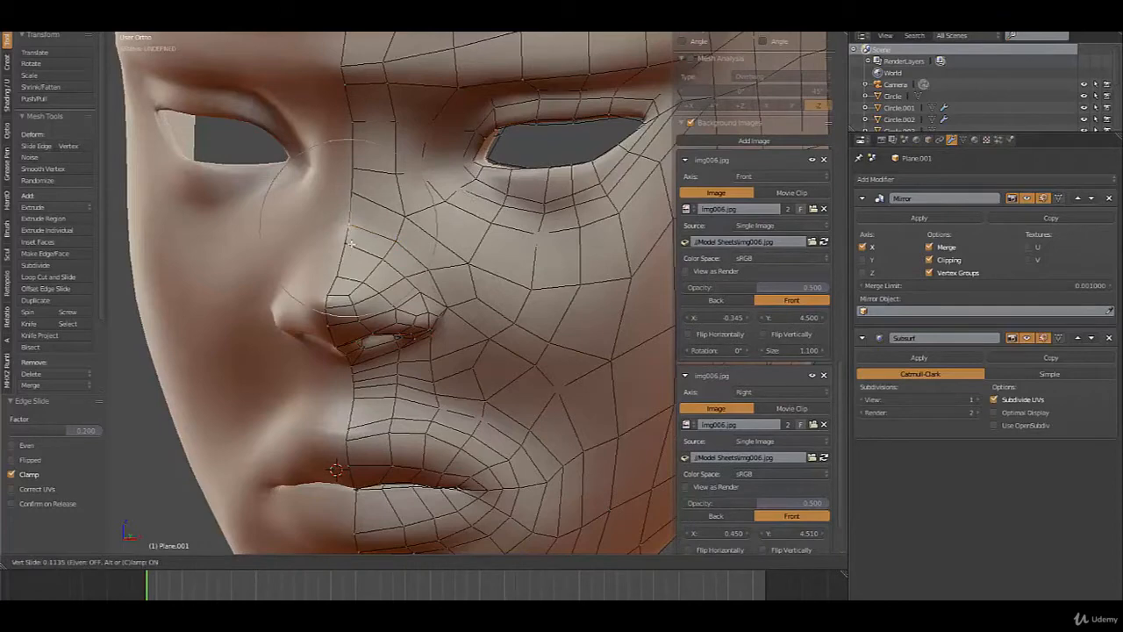
left_click(379, 257)
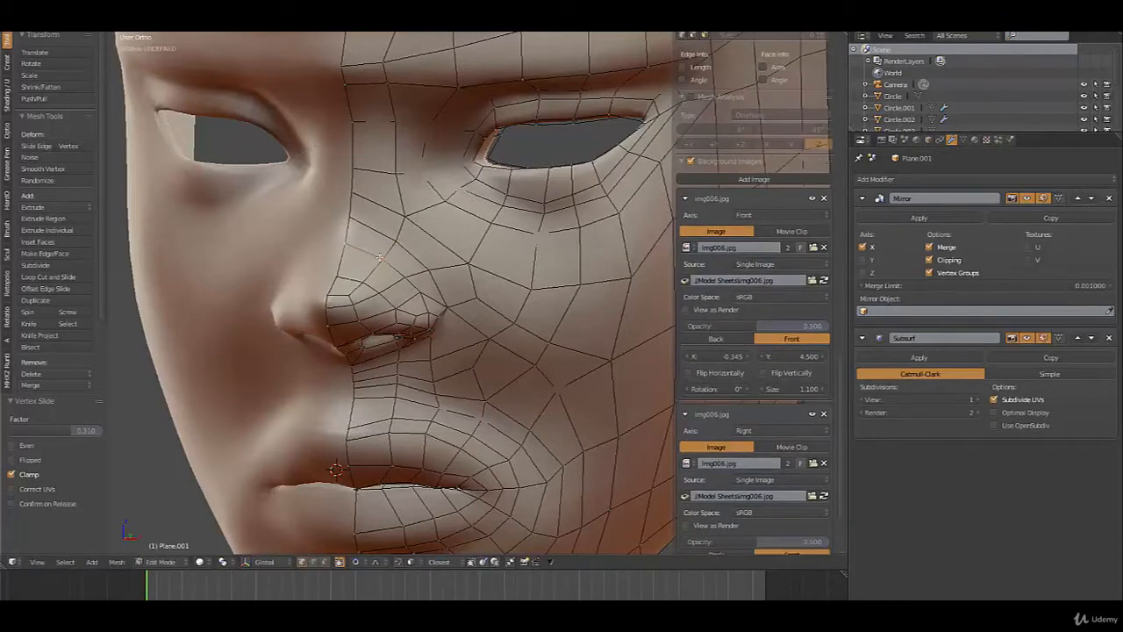
key("g")
key("g")
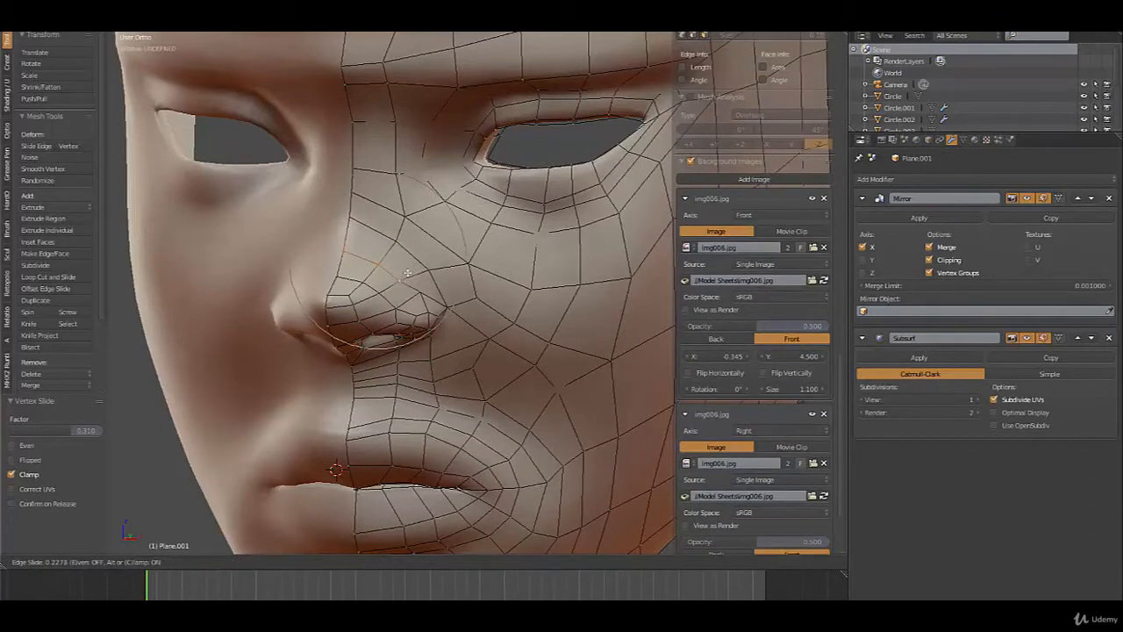
left_click(407, 273)
In object mode, set the viewport ambient occlusion strength to 0.5 and its samples to 50
key("Tab")
middle_click_drag(388, 283, 408, 271)
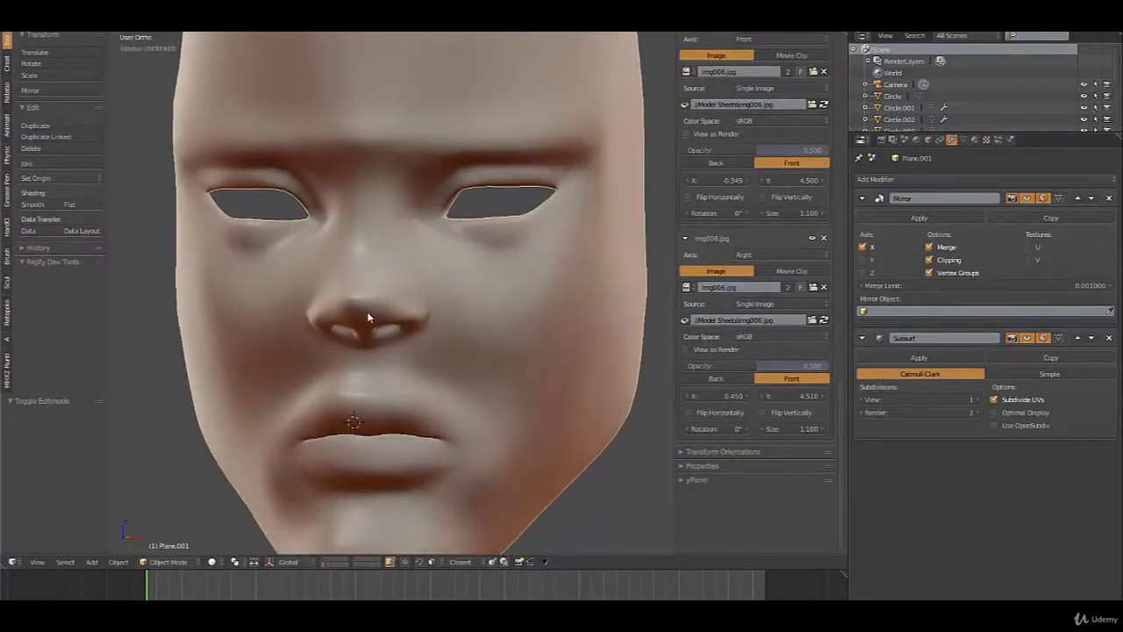
scroll(736, 189, "up", 7)
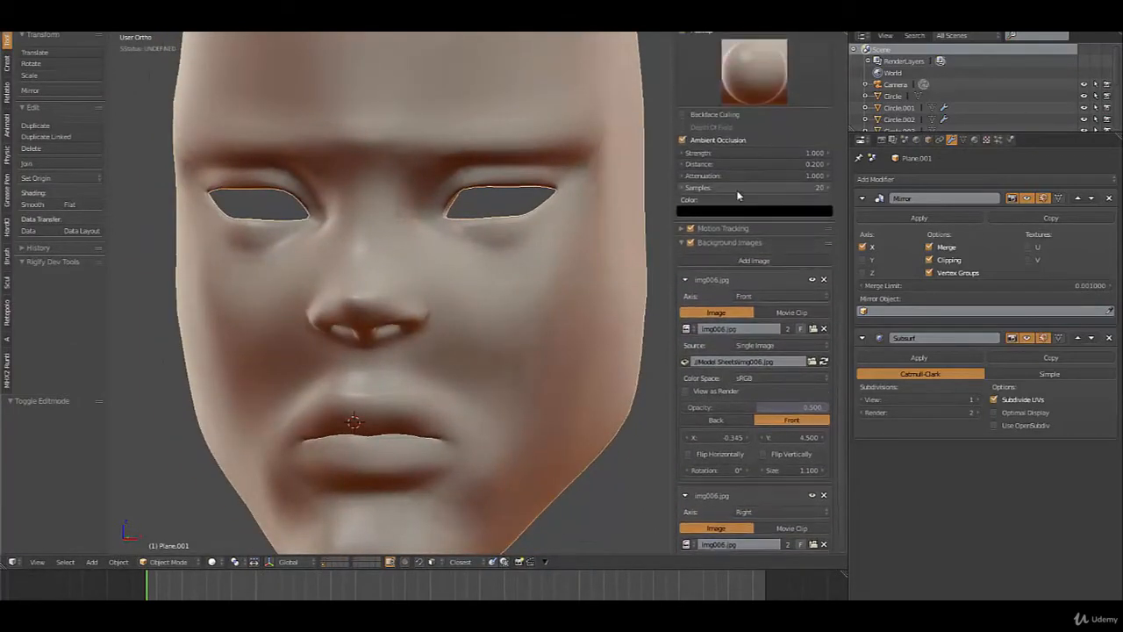
left_click(759, 154)
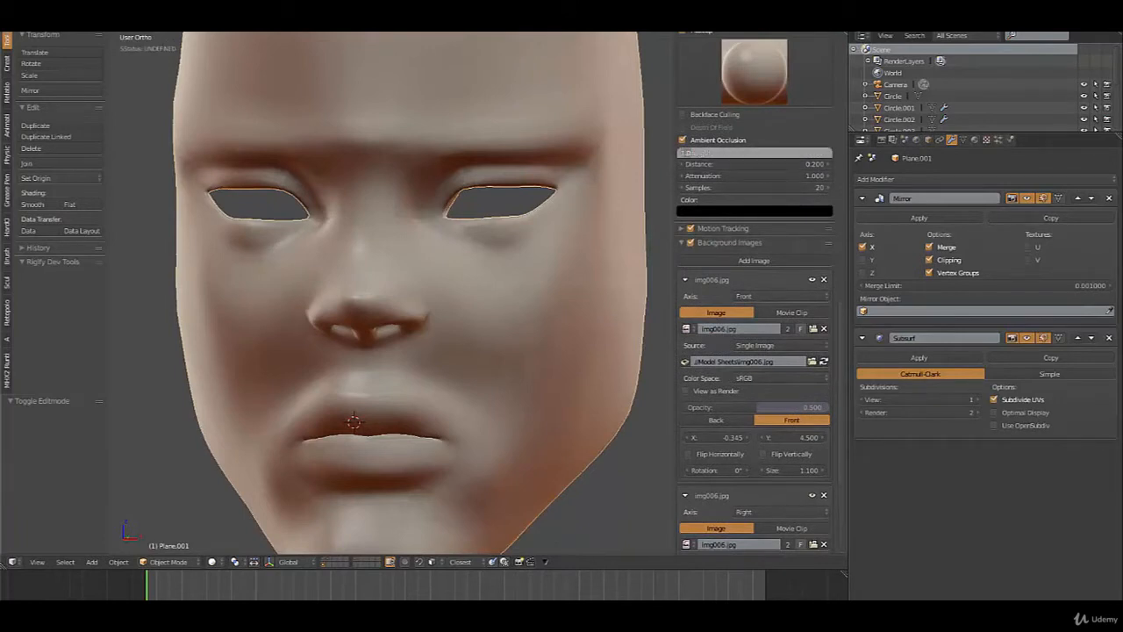
key("Return")
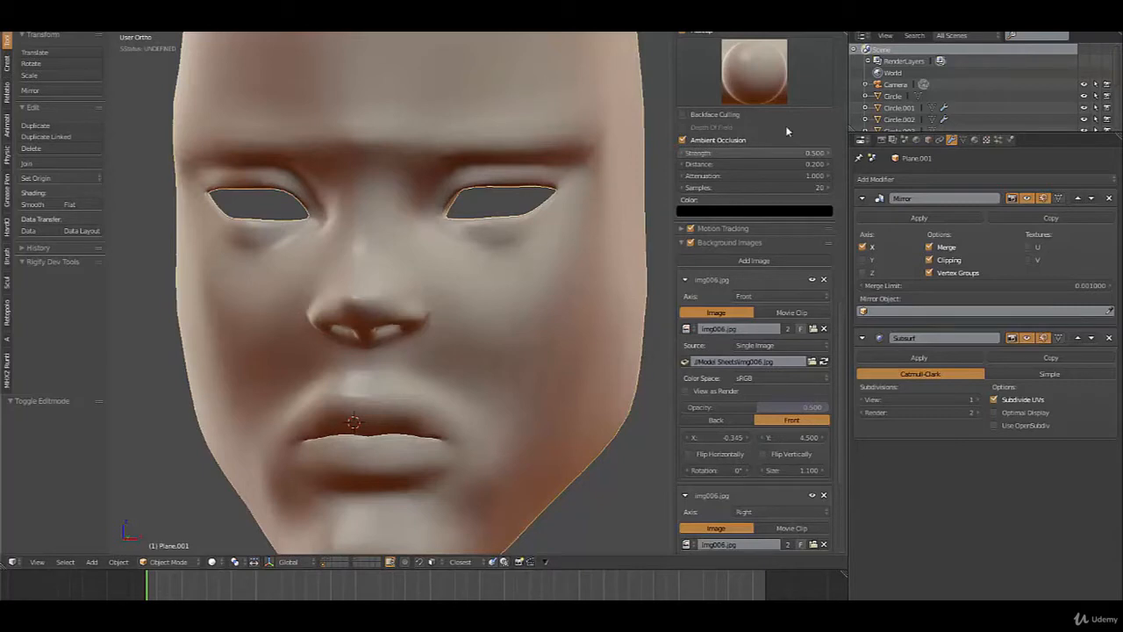
left_click(790, 187)
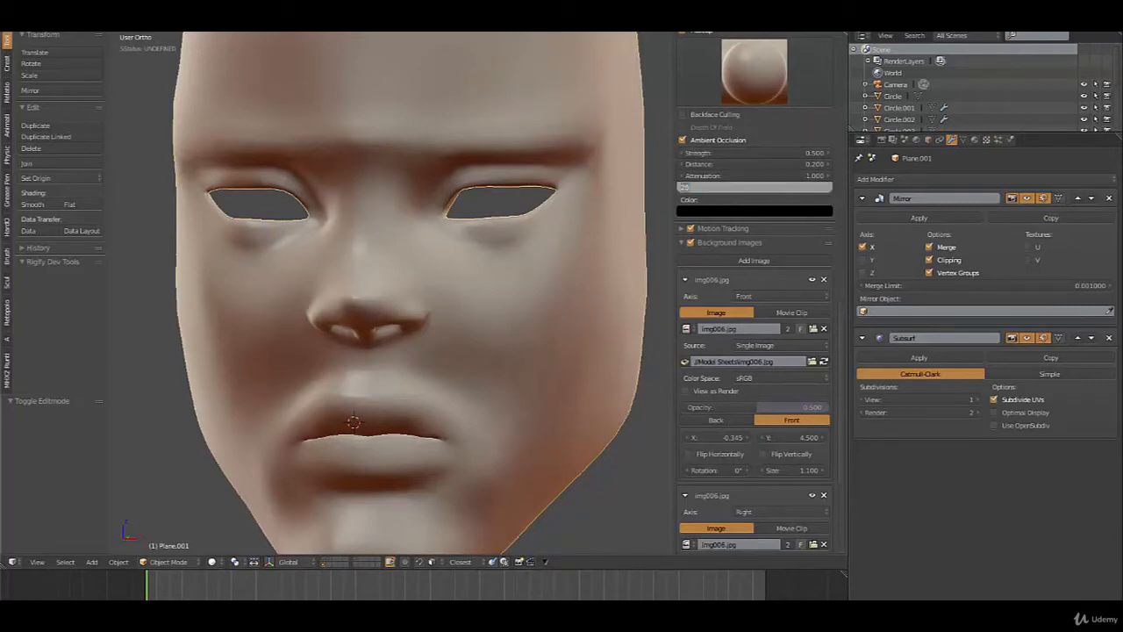
key("Return")
Review the face from several angles and compare its profile with the side reference drawing
scroll(351, 228, "down", 4)
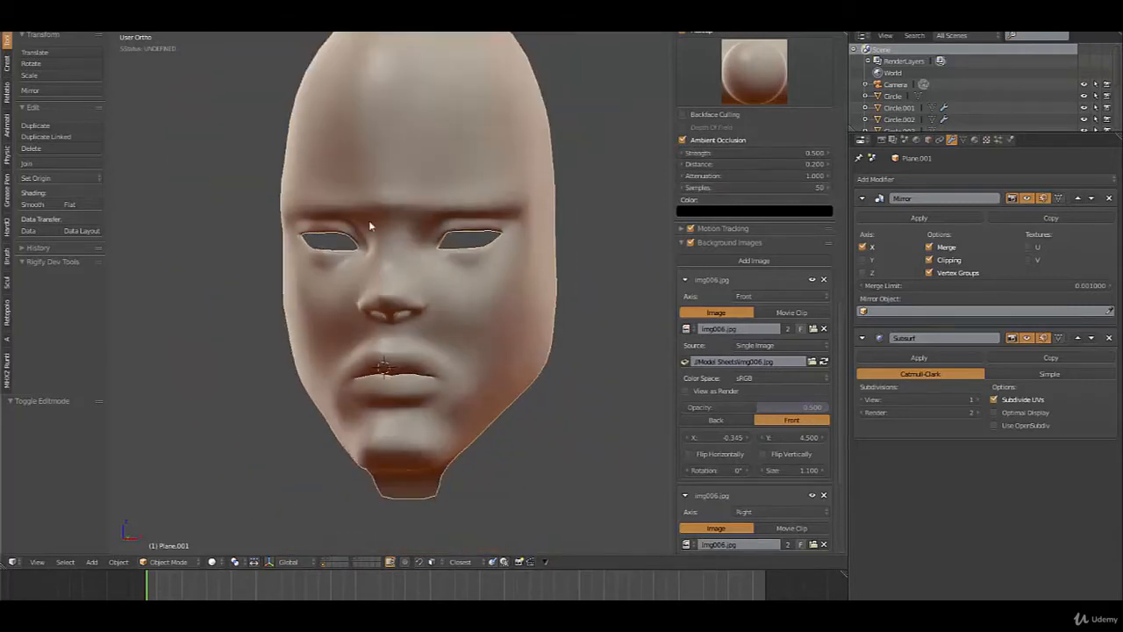
middle_click_drag(461, 225, 398, 217)
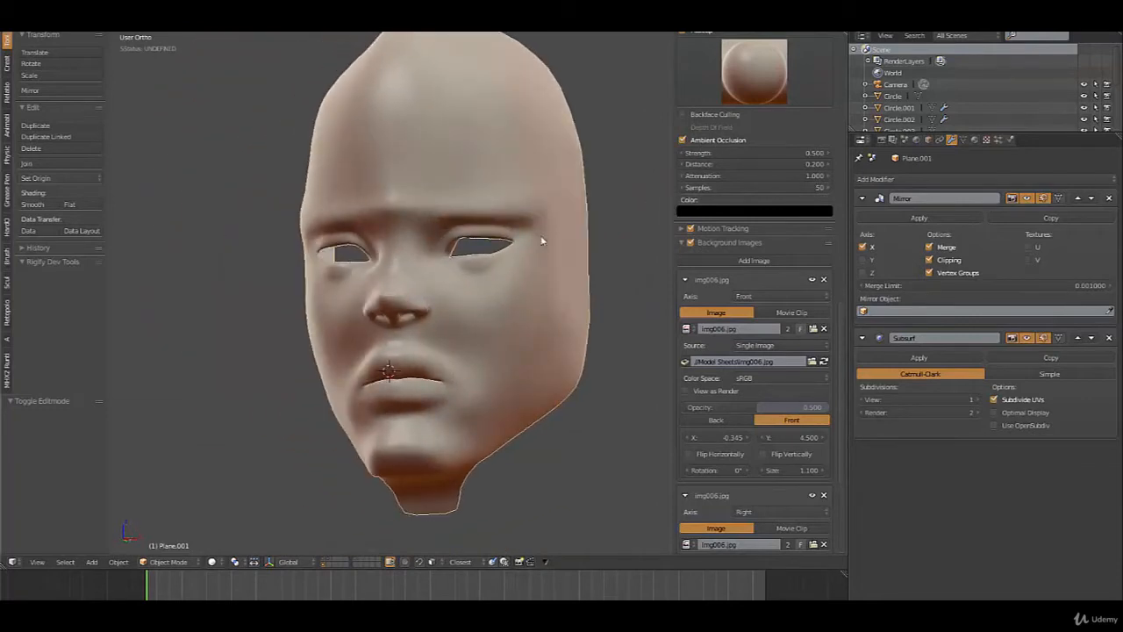
mouse_move(542, 240)
middle_mouse_down()
mouse_move(443, 262)
mouse_move(485, 278)
mouse_move(466, 281)
mouse_move(514, 313)
mouse_move(394, 289)
middle_mouse_up()
scroll(446, 298, "down", 3)
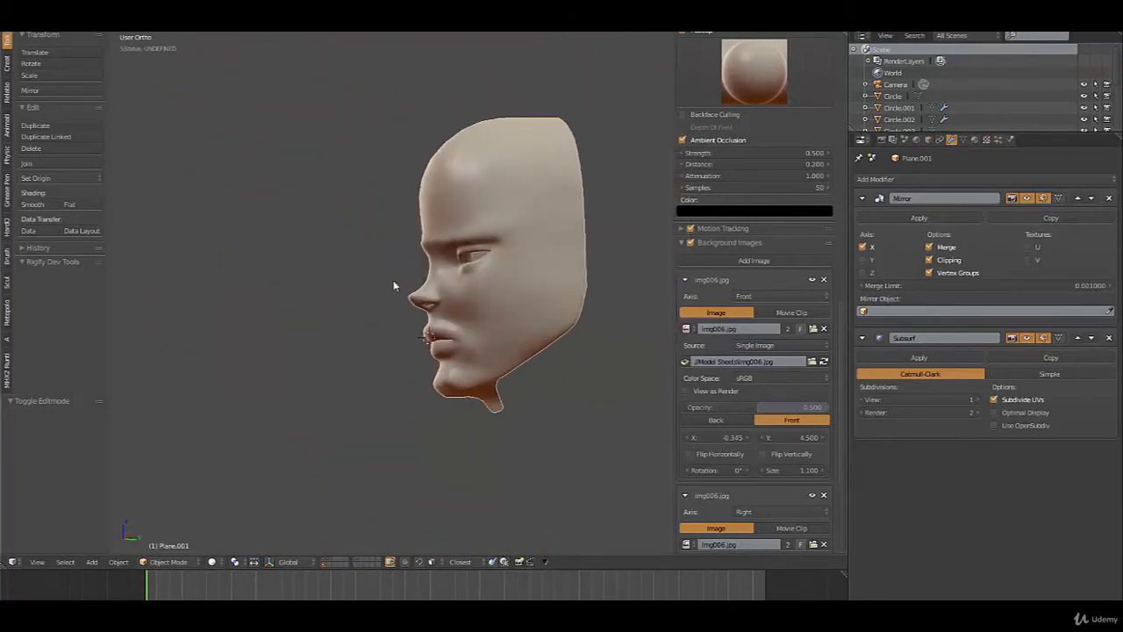
key("KP_3")
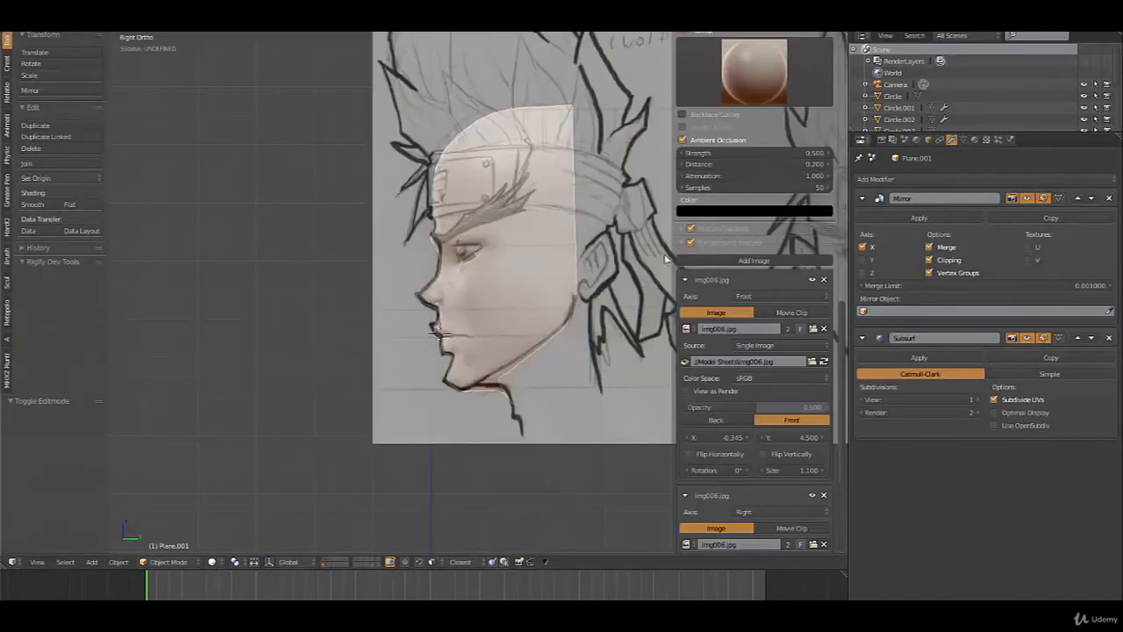
middle_click_drag(582, 144, 450, 150, "shift")
mouse_move(476, 225)
middle_mouse_down("shift")
mouse_move(212, 207)
mouse_move(463, 258)
middle_mouse_up("shift")
scroll(418, 234, "up", 3)
In edit mode, move the crown's rear edge about 0.008 back and 0.022 down and rotate it about 30°, following the skull outline
key("Tab")
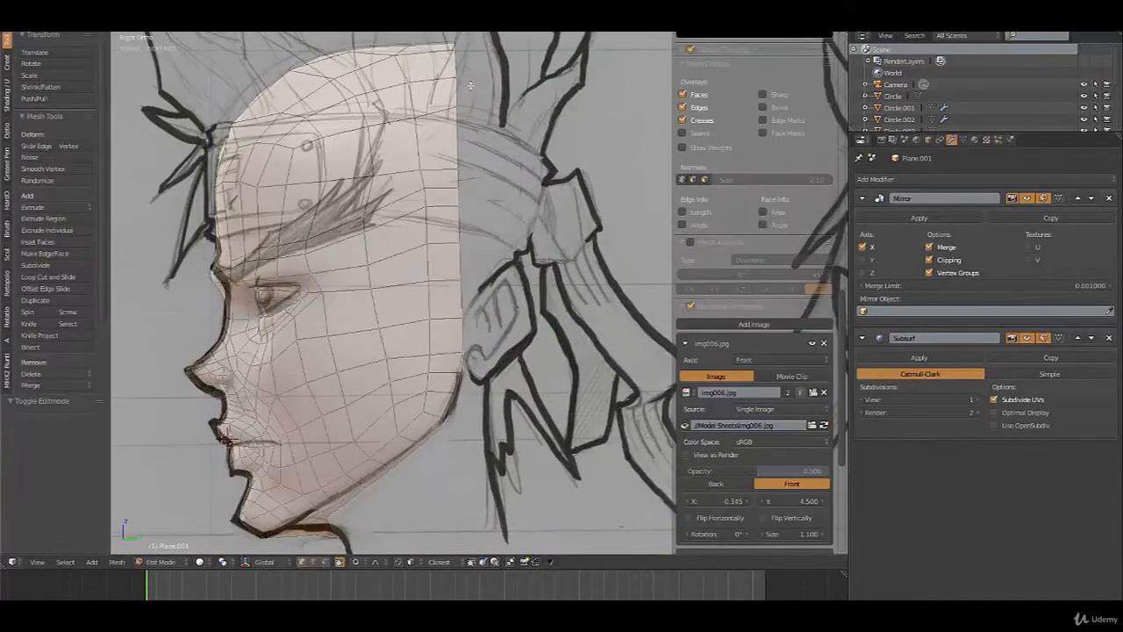
middle_click_drag(459, 55, 453, 104, "shift")
right_click(451, 98)
right_click(472, 105, "shift")
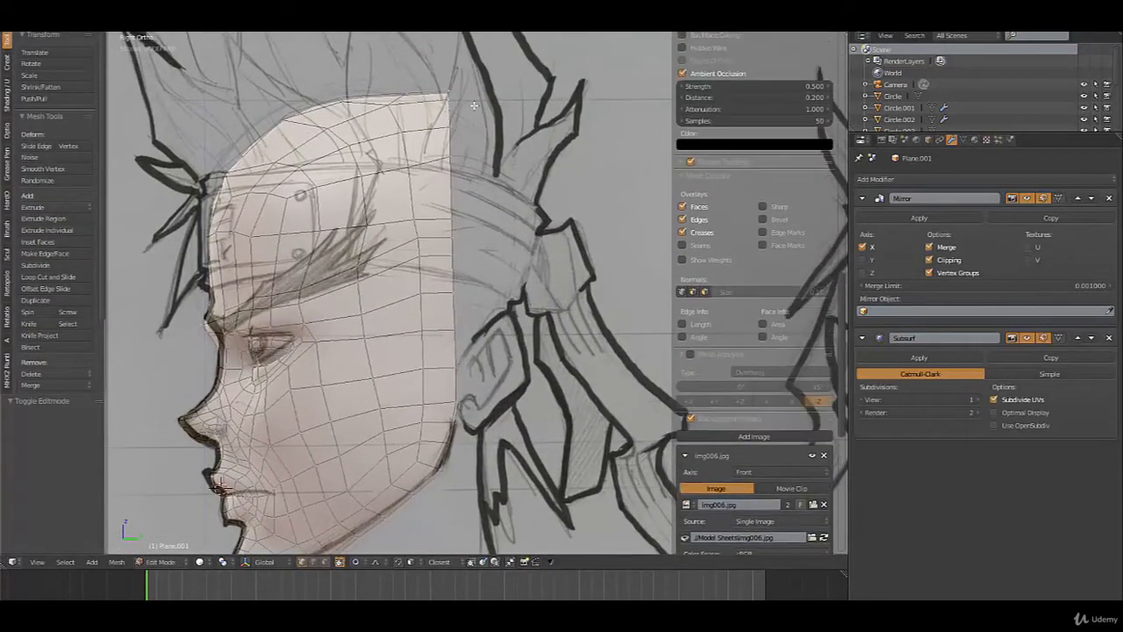
key("g")
left_click(485, 123)
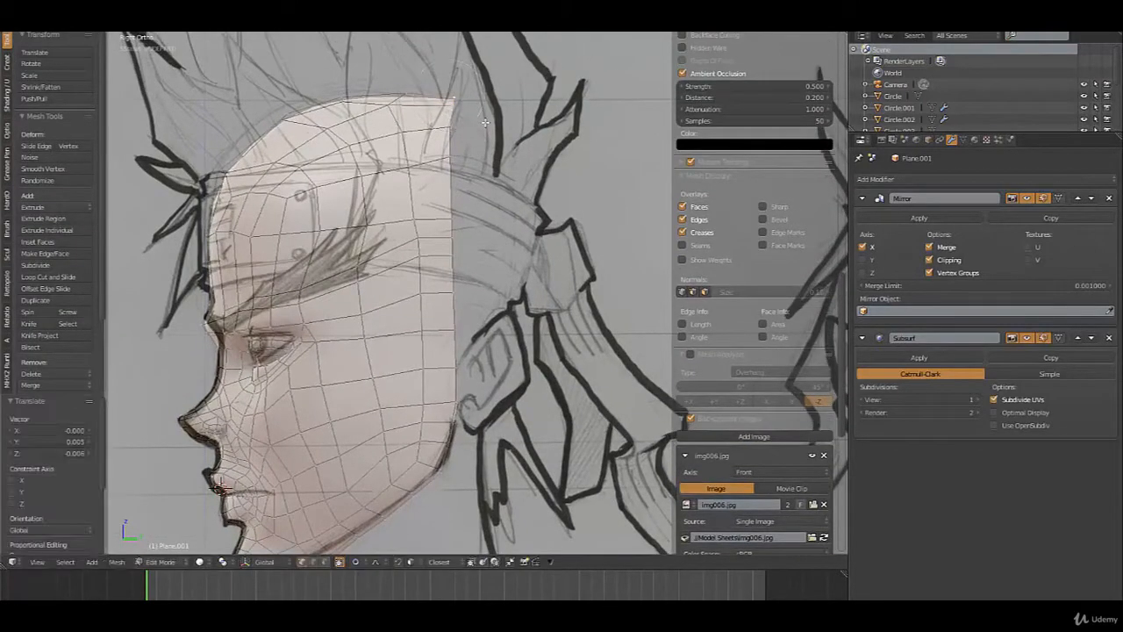
key("g")
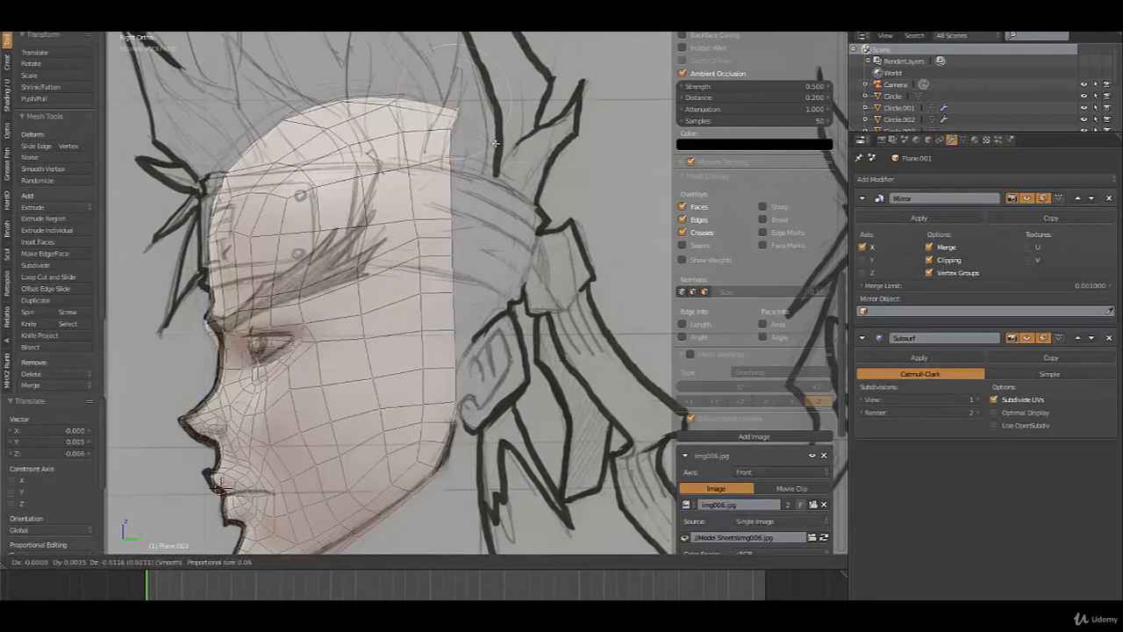
left_click(496, 148)
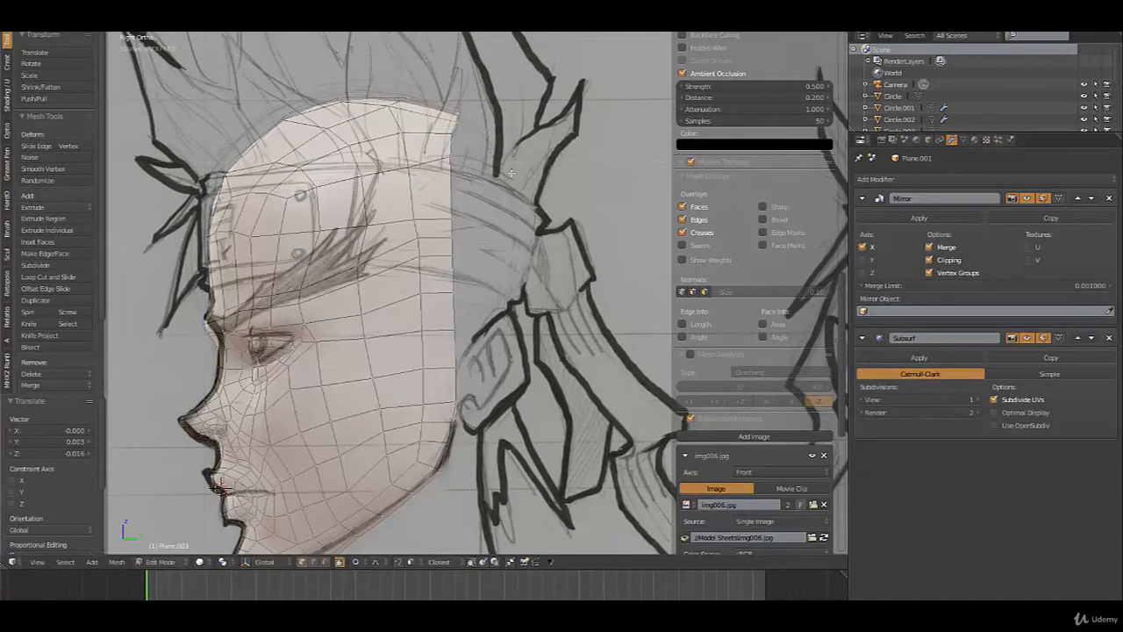
key("r")
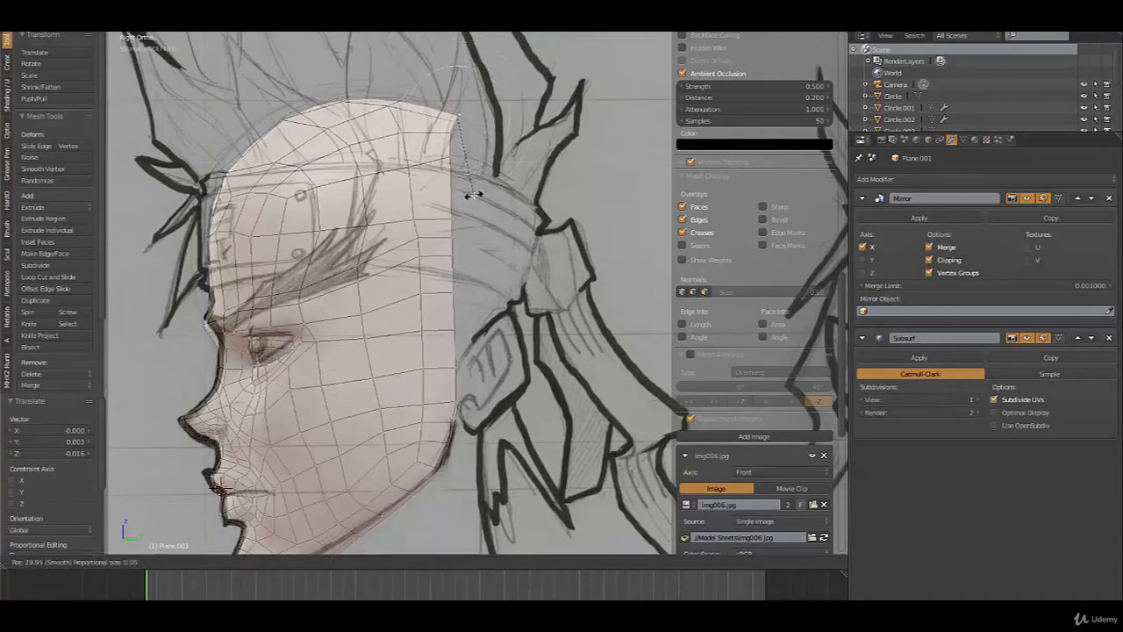
left_click(462, 158)
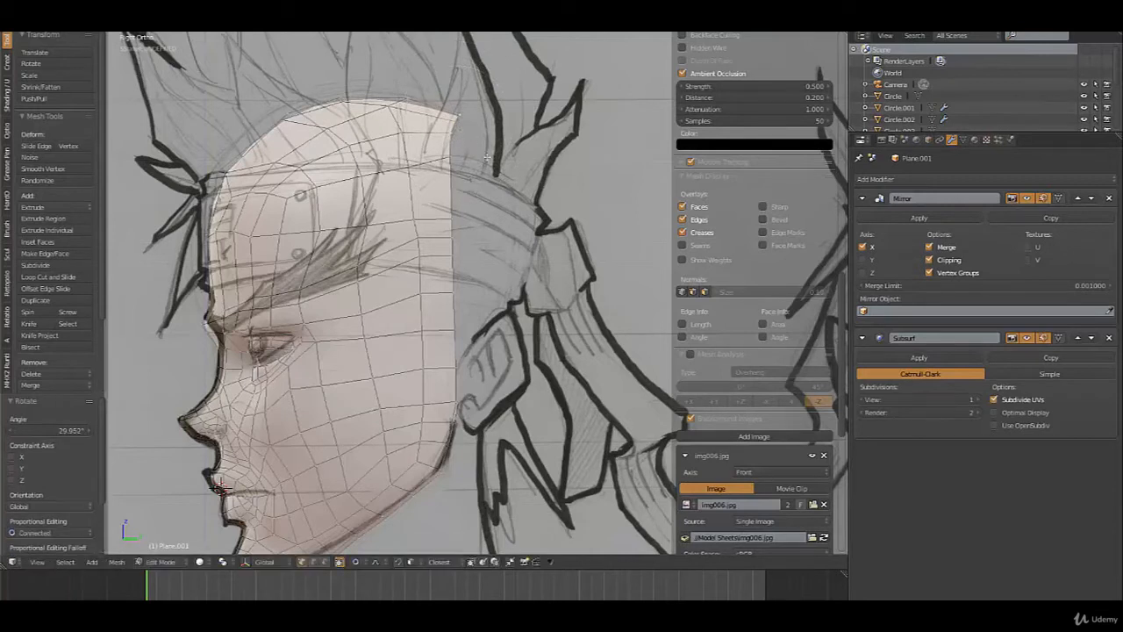
Extrude the crown's rear edge in successive segments down the back of the skull, past the ear and along the neck
left_click(502, 166, "ctrl")
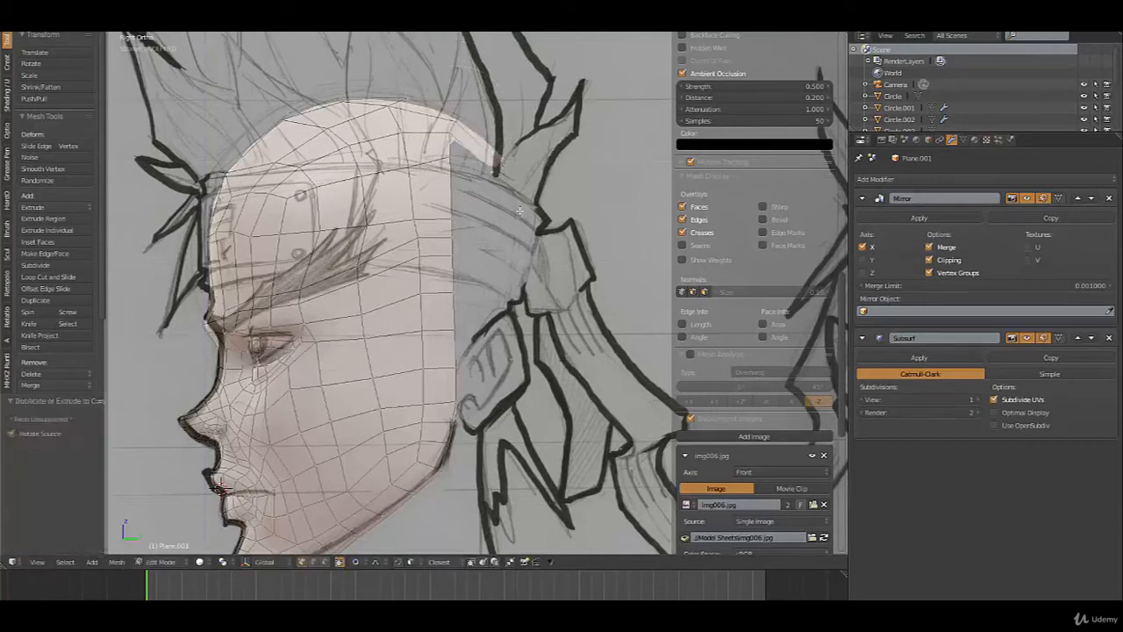
left_click(515, 262, "ctrl")
left_click(507, 312, "ctrl")
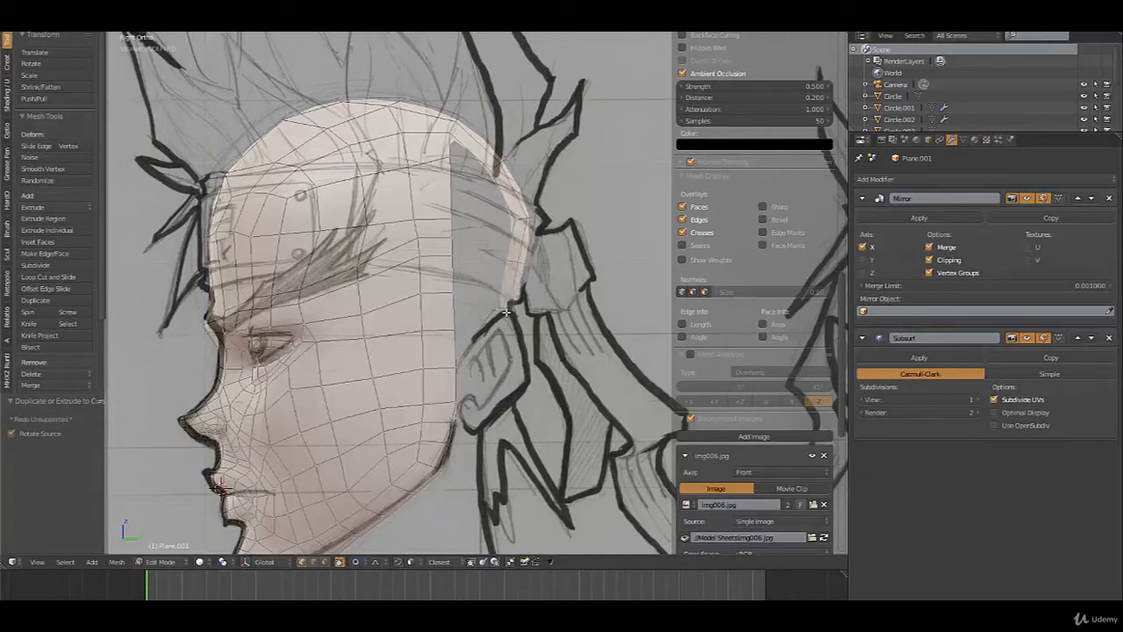
left_click(490, 365, "ctrl")
left_click(483, 412, "ctrl")
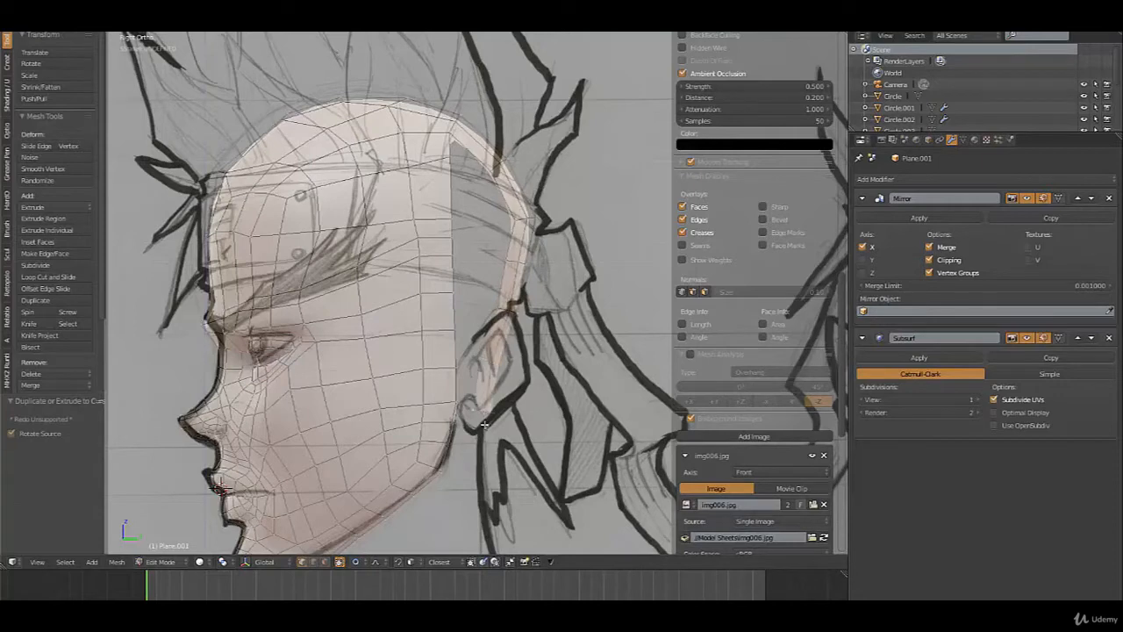
left_click(483, 471, "ctrl")
middle_click_drag(511, 457, 493, 279, "shift")
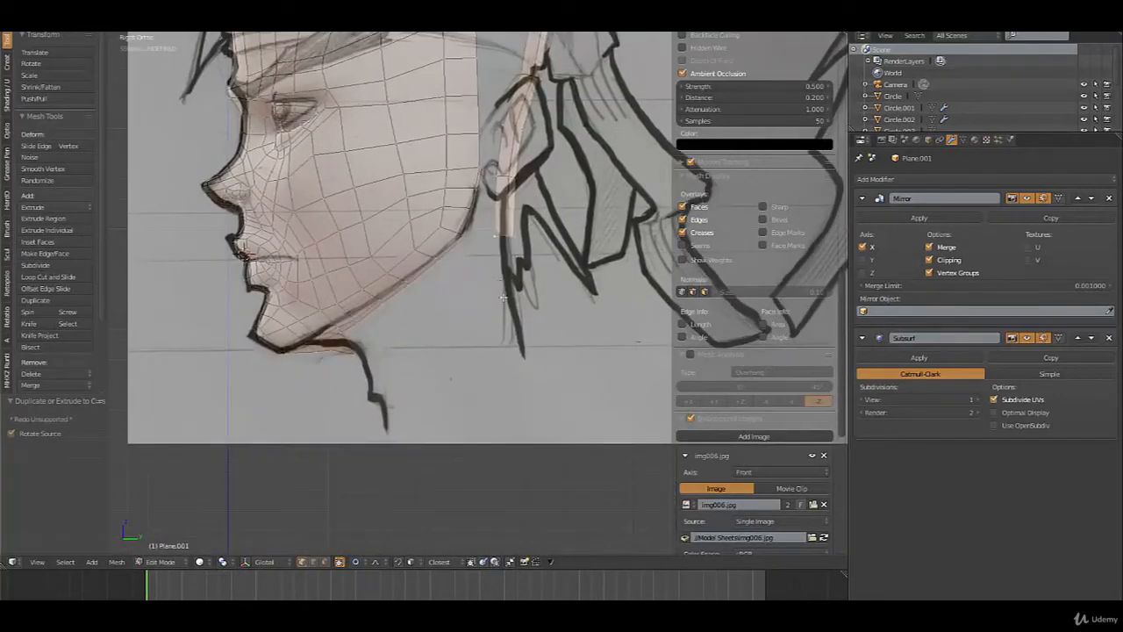
left_click(506, 305, "ctrl")
left_click(522, 352, "ctrl")
Narrow the lower end of the back strip by moving its outer edge about 0.033 inward along X with proportional editing
scroll(530, 230, "down", 2)
middle_click_drag(523, 188, 416, 251)
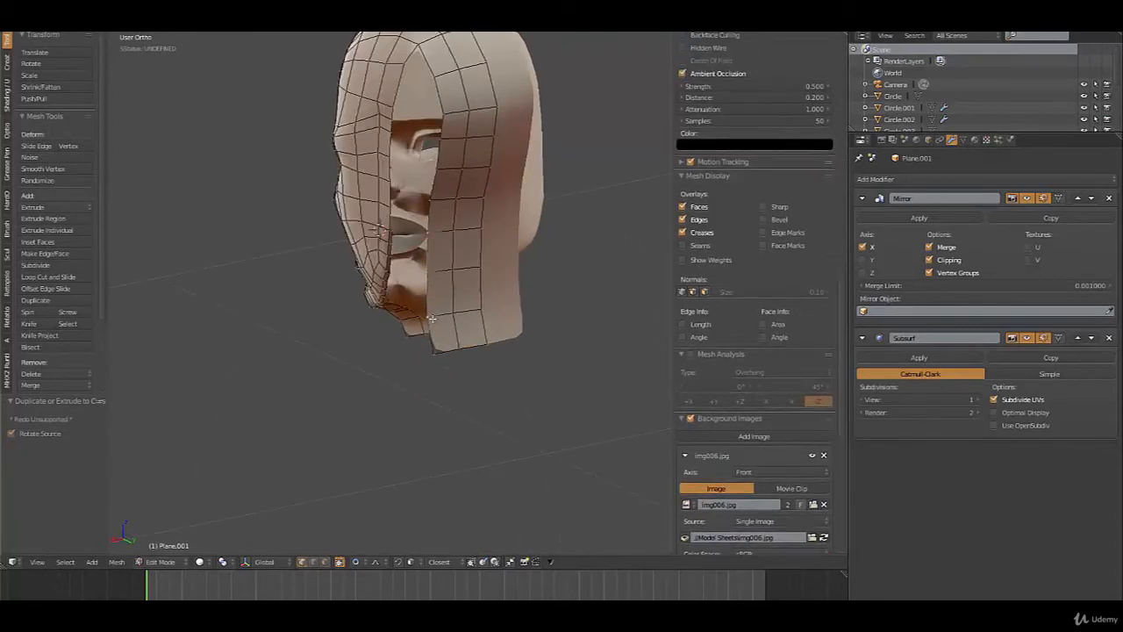
middle_click_drag(436, 350, 481, 302)
key("g")
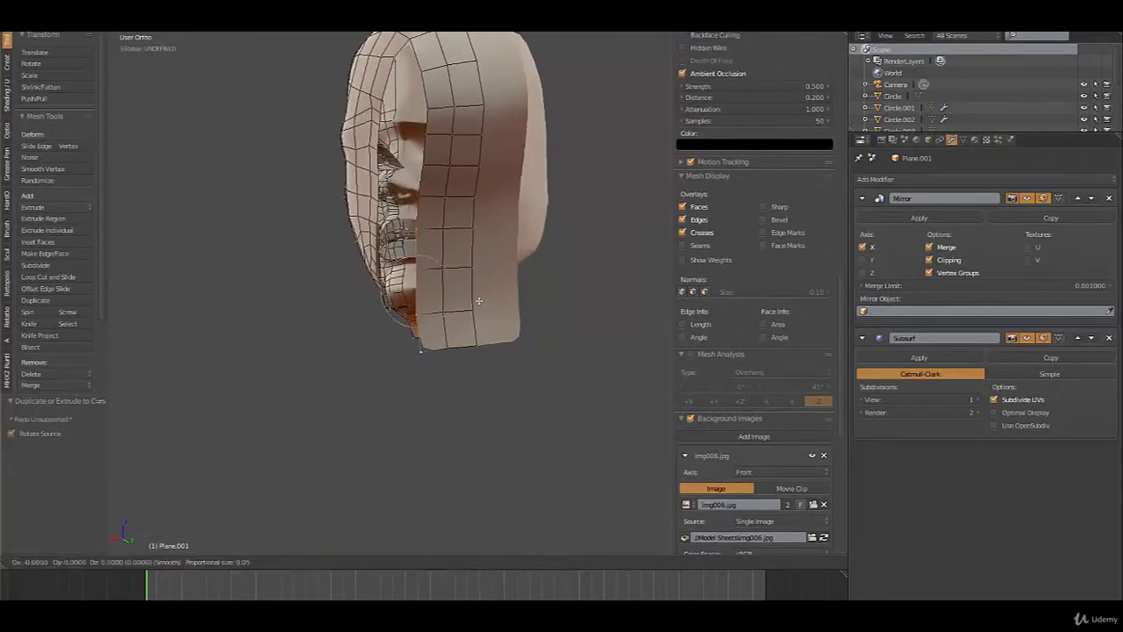
key("x")
scroll(491, 304, "down", 3)
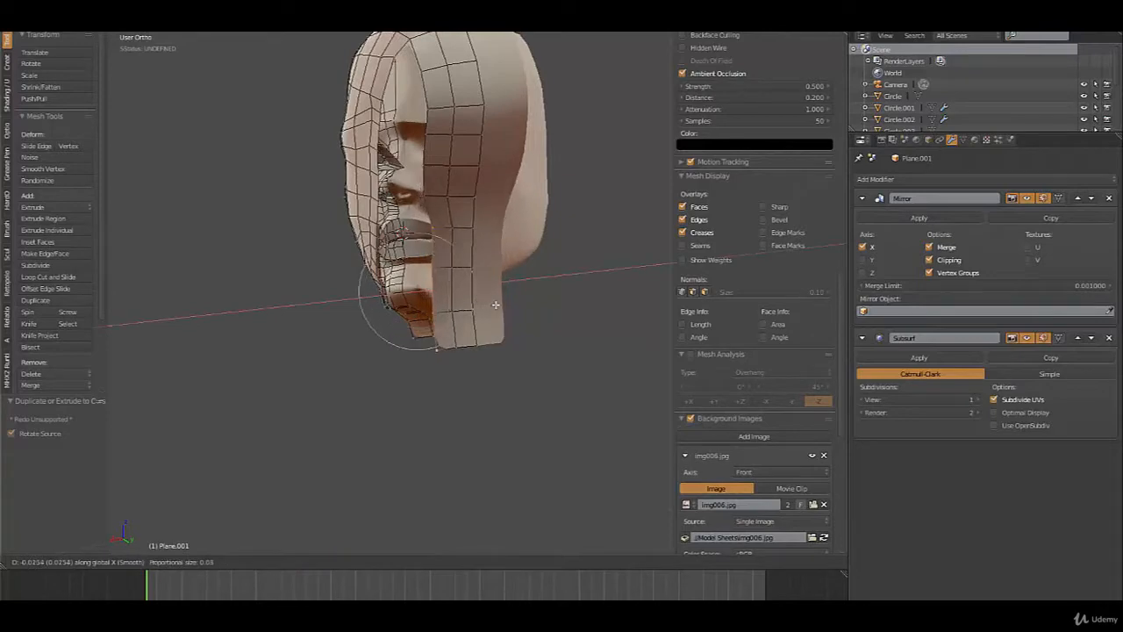
left_click(496, 307)
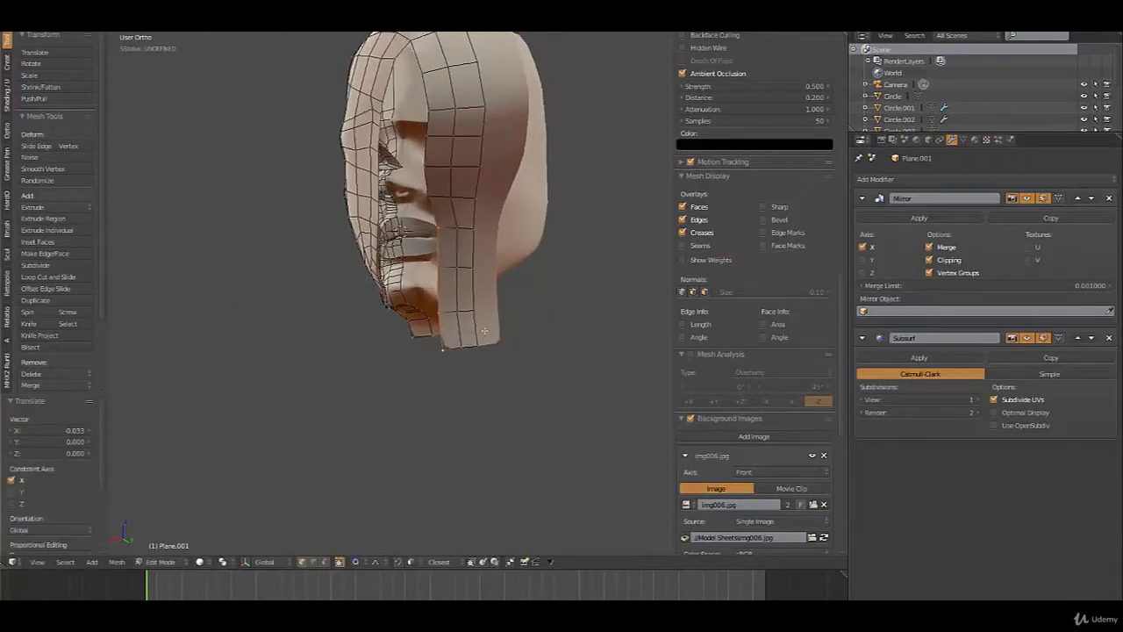
With proportional editing, move two points on the back strip's outer edge about 0.012 and 0.020 backward along Y
middle_click_drag(485, 330, 481, 248)
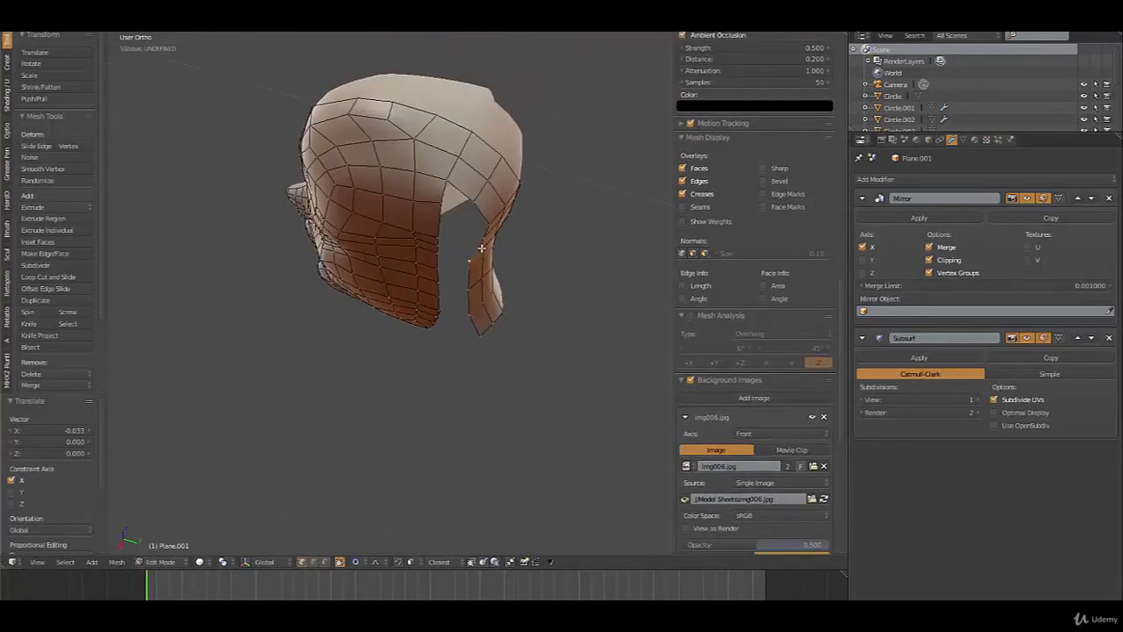
key("g")
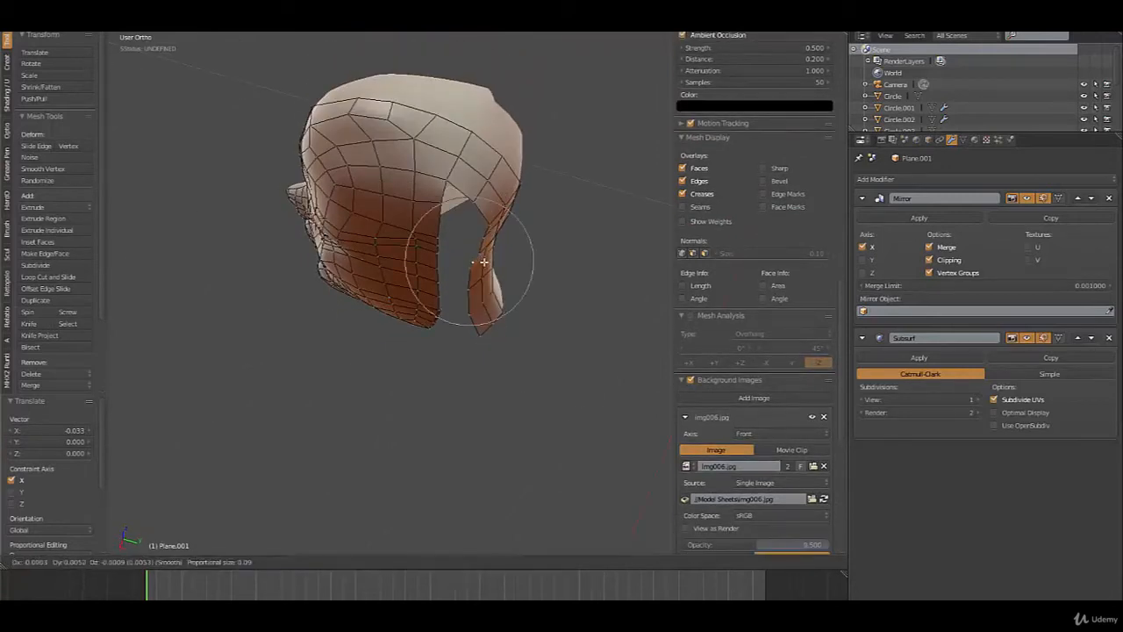
left_click(484, 263)
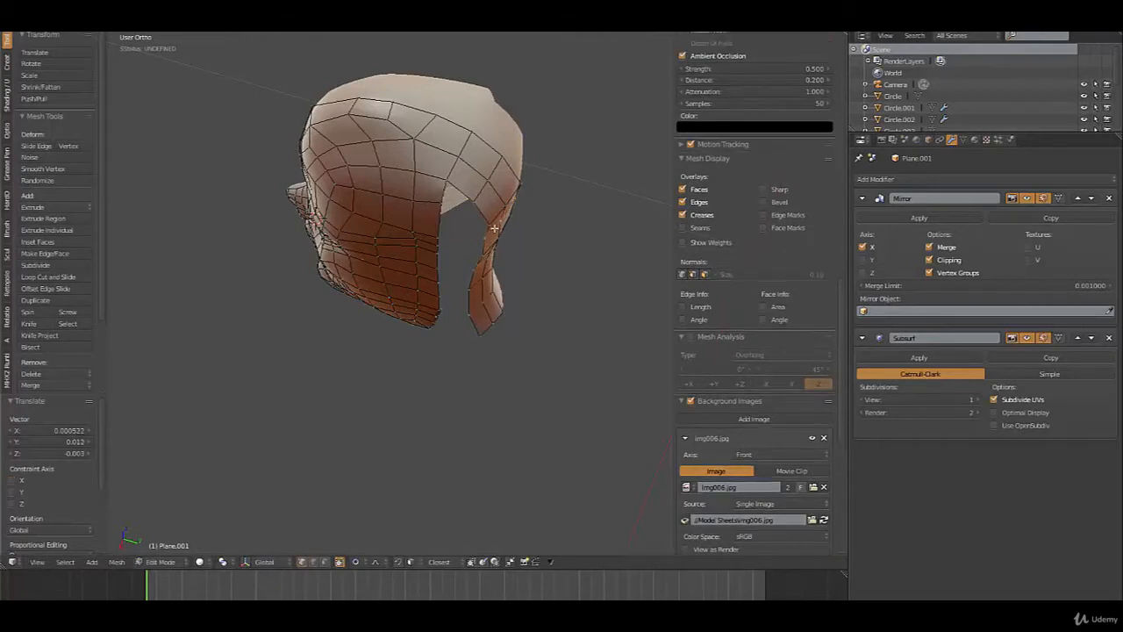
key("g")
scroll(509, 250, "up", 4)
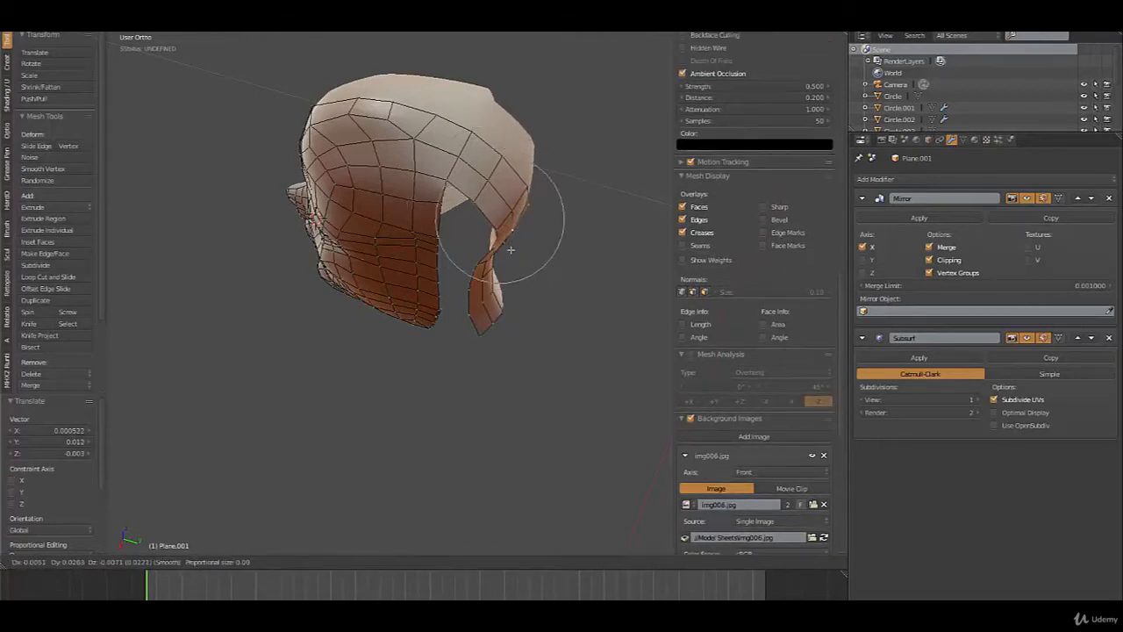
left_click(508, 248)
middle_click_drag(509, 249, 510, 169)
In side view, shift the back strip's points to the skull outline, about 0.005 back and 0.016 down, then 0.013 back and 0.008 up
right_click(495, 150)
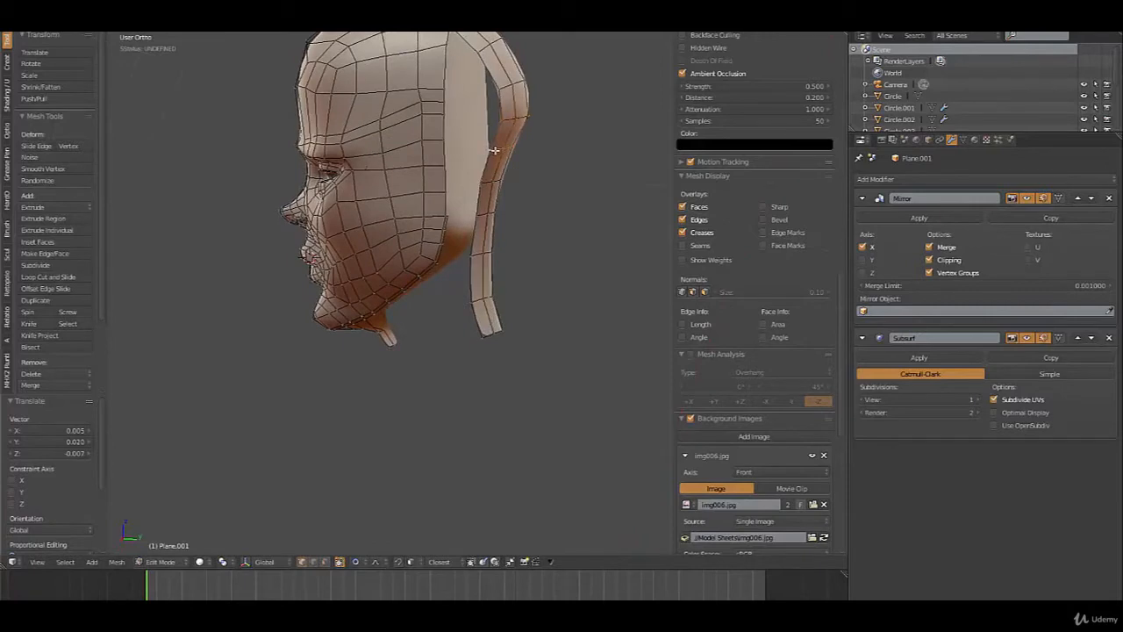
key("KP_3")
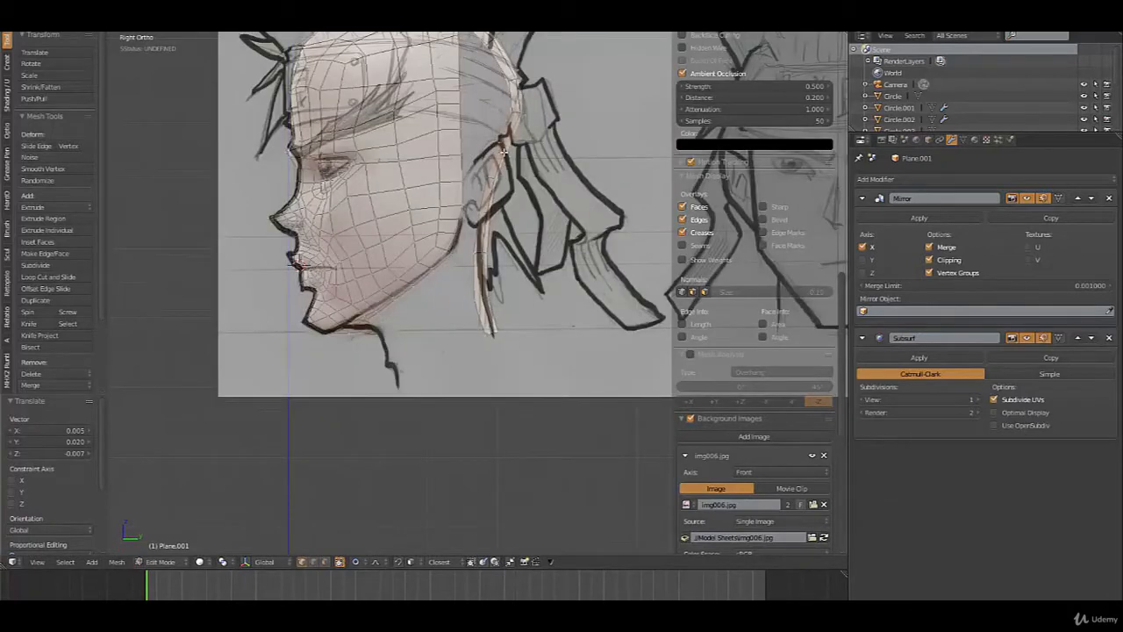
key("g")
scroll(507, 164, "down", 11)
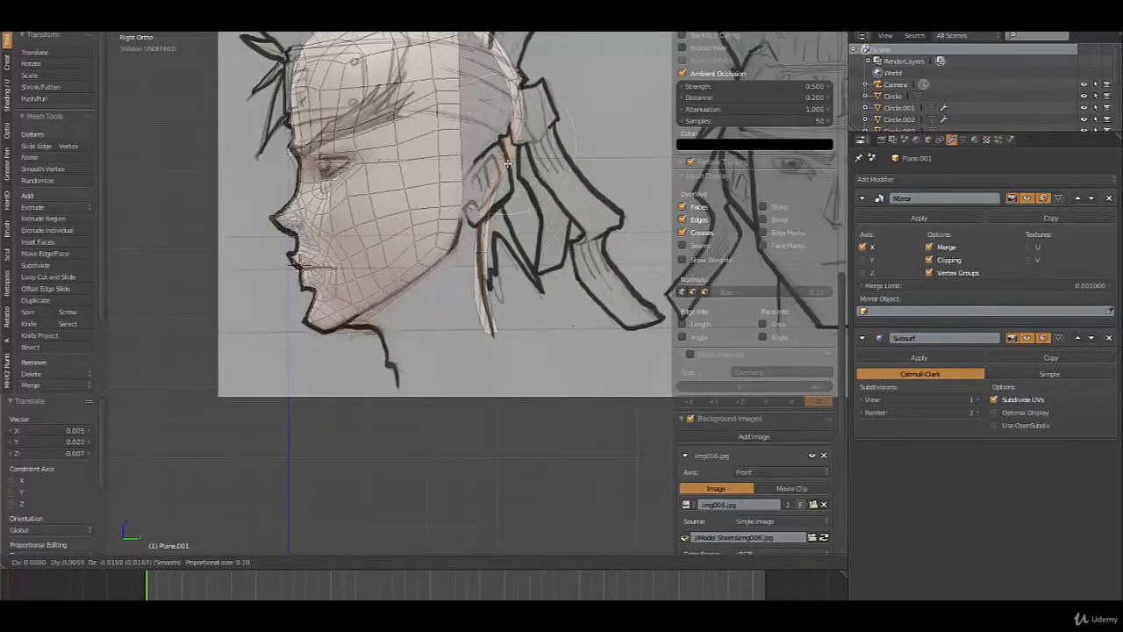
left_click(509, 164)
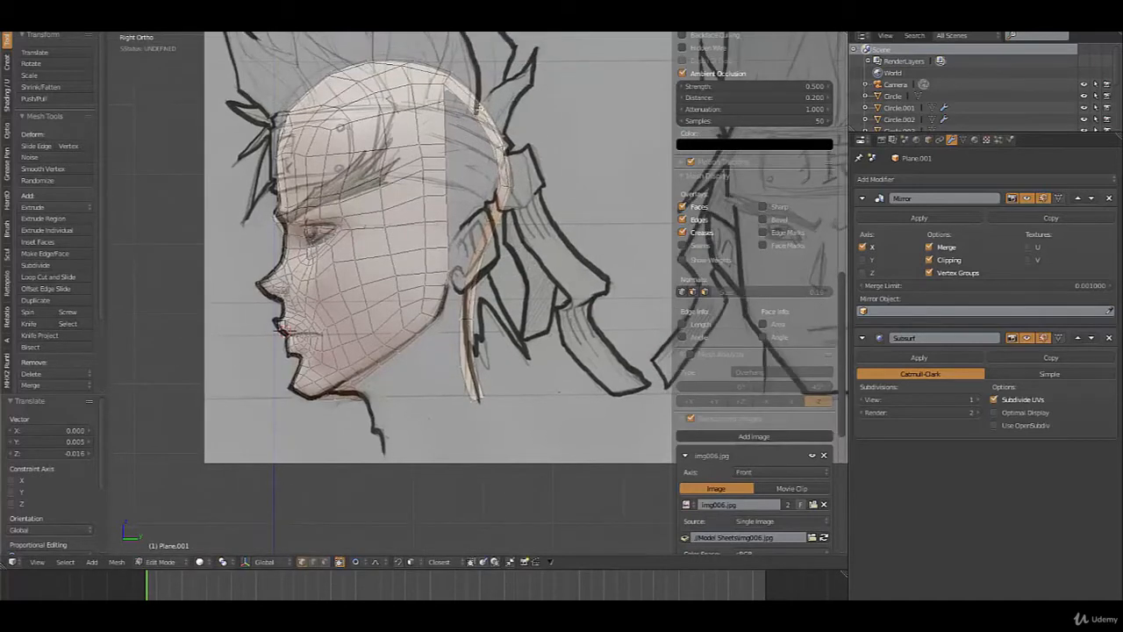
key("g")
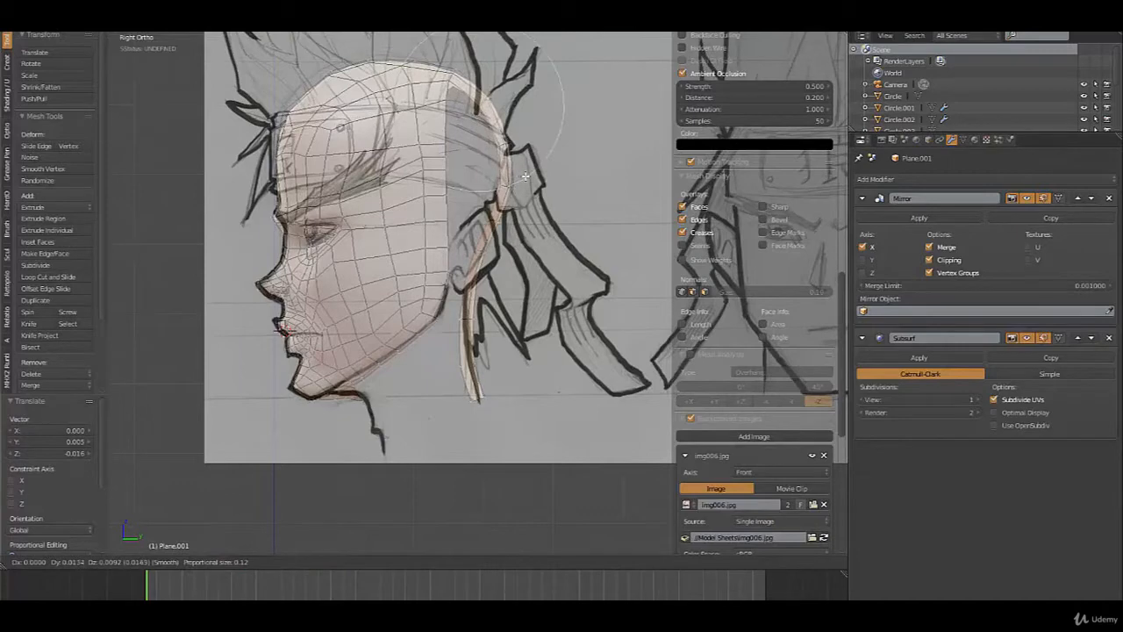
left_click(529, 179)
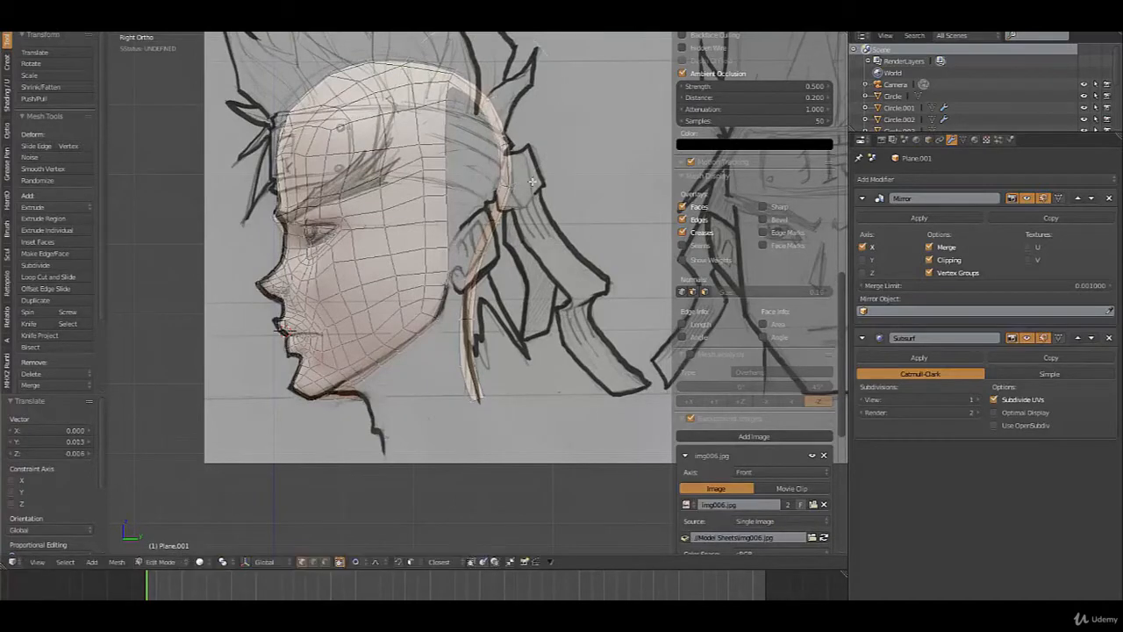
Reshape the rear edge of the jaw and cheek by moving its points inward and forward, and compare the profile with the side reference
key("a")
middle_click_drag(531, 182, 514, 314)
key("g")
left_click(571, 324)
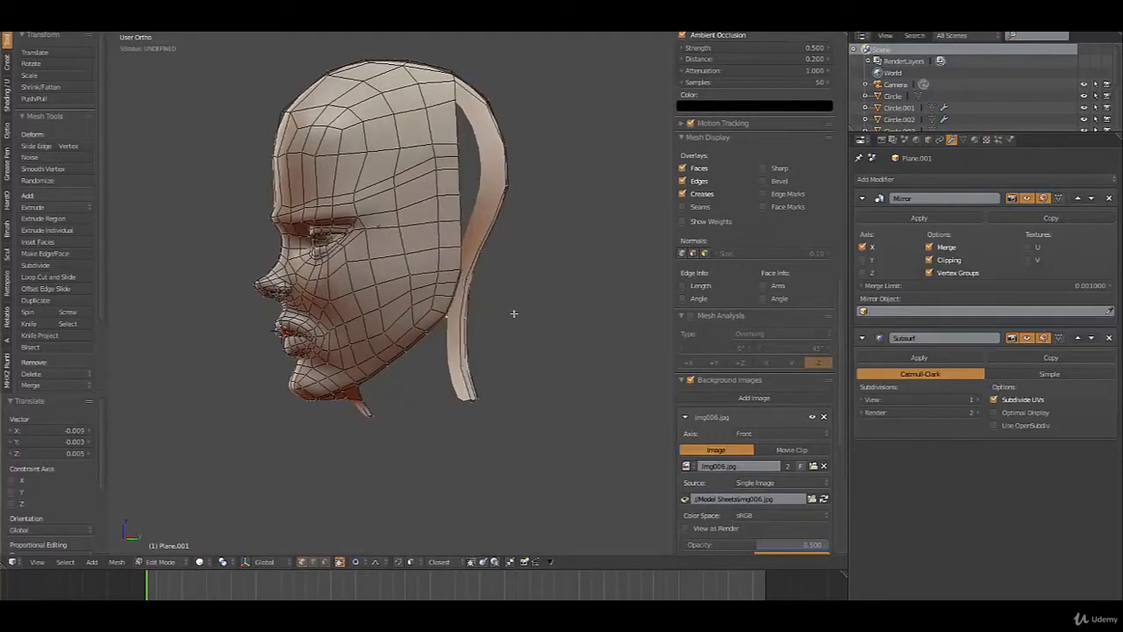
key("g")
left_click(505, 316)
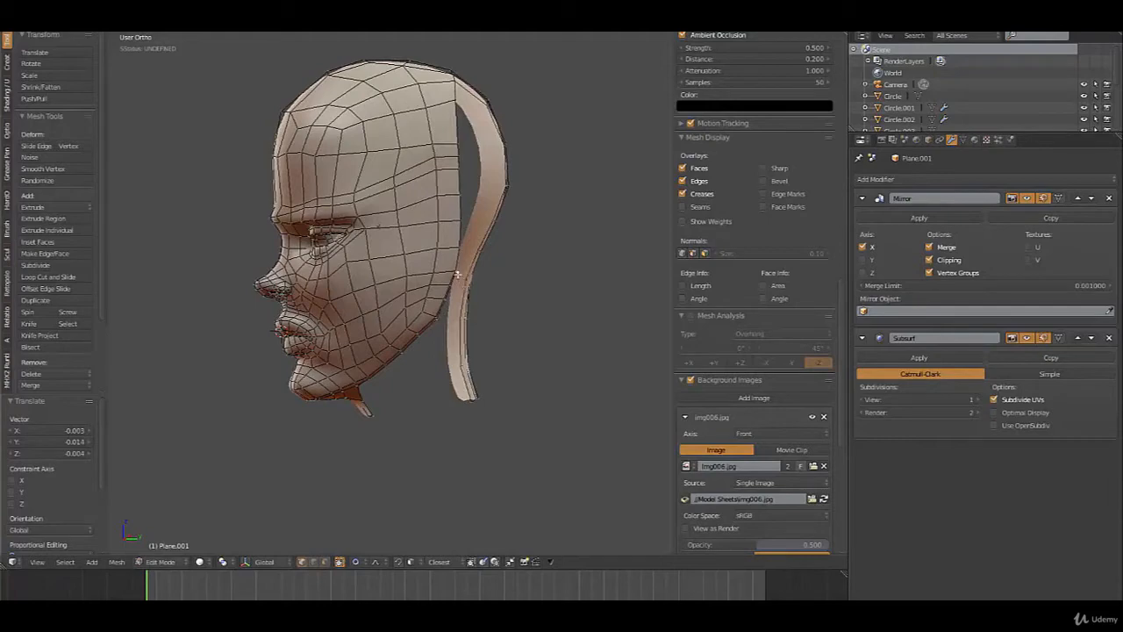
key("g")
left_click(471, 303)
mouse_move(450, 328)
middle_mouse_down()
mouse_move(561, 331)
mouse_move(446, 321)
middle_mouse_up()
key("Tab")
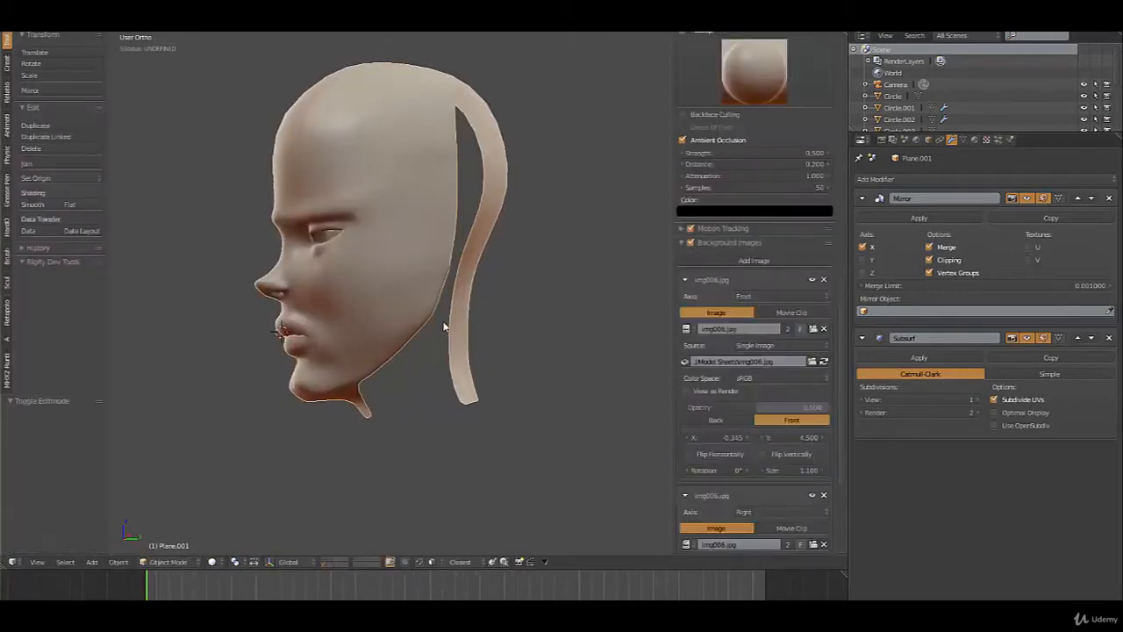
key("KP_3")
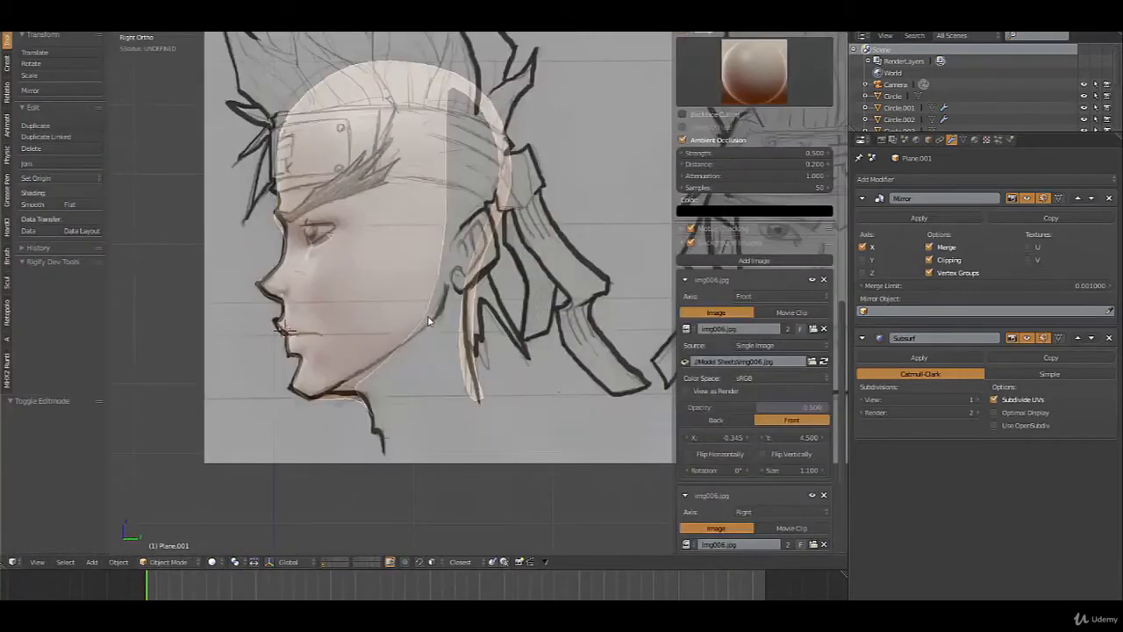
key("Tab")
Pull two points on the cheek's outer rear edge about 0.004 inward along X, using a proportional size of 0.03
middle_click_drag(430, 321, 476, 367)
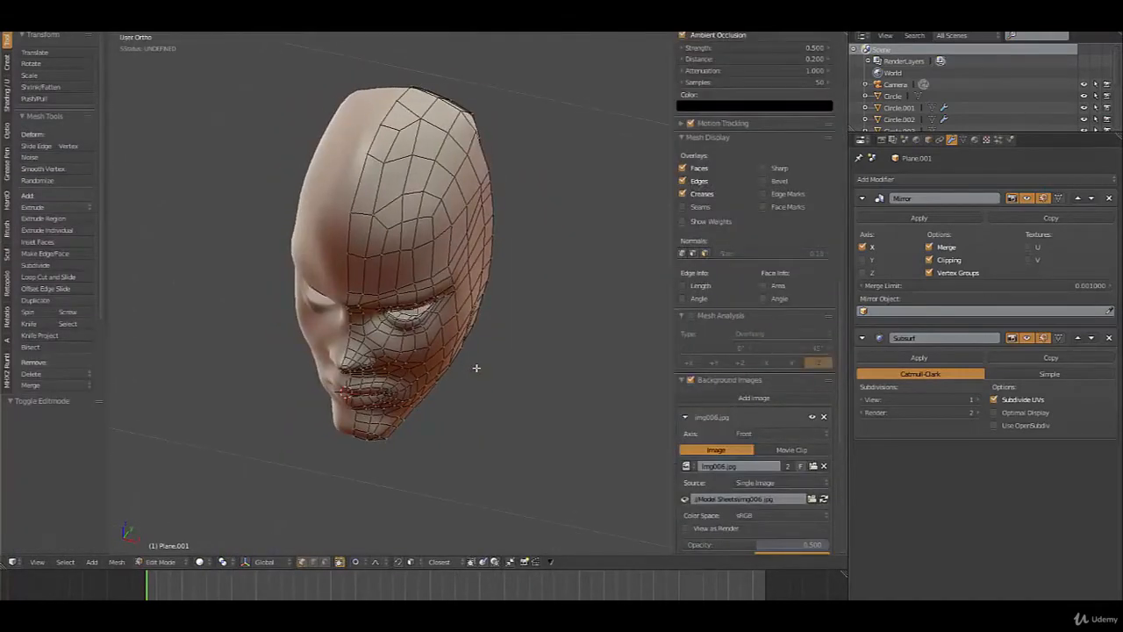
scroll(476, 368, "up", 4)
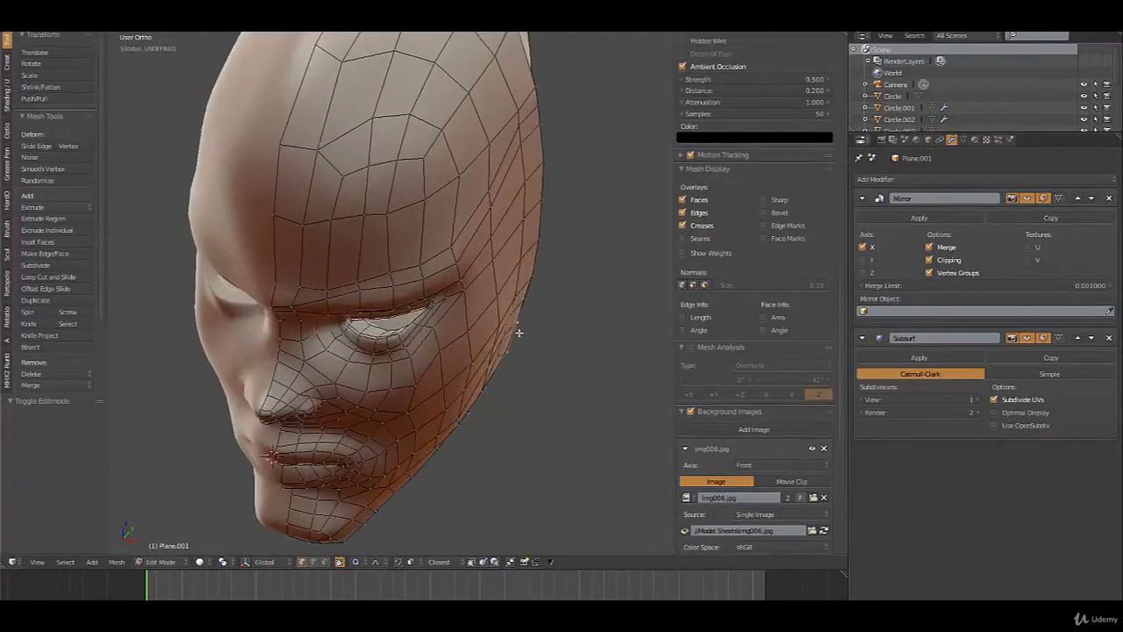
middle_click_drag(518, 333, 523, 402)
key("g")
scroll(545, 393, "up", 6)
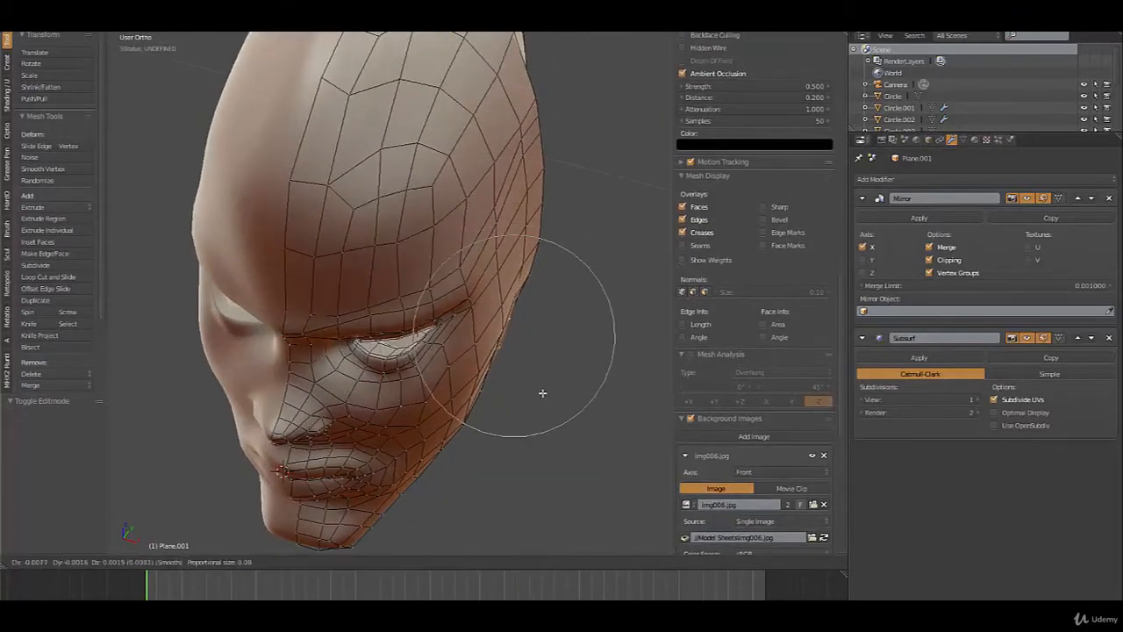
scroll(542, 393, "up", 8)
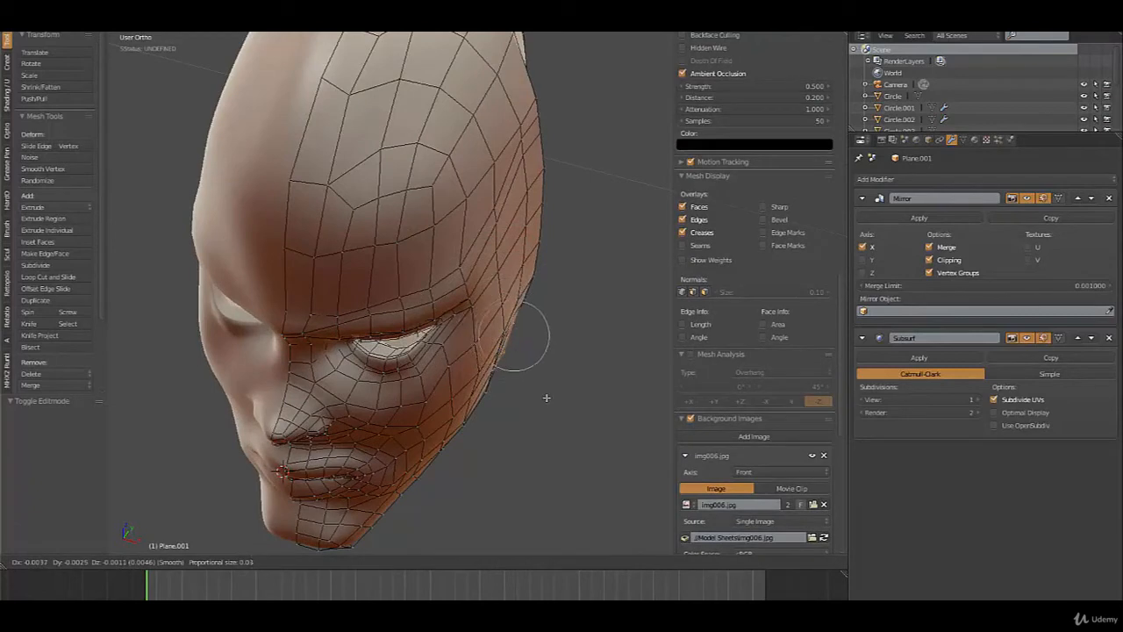
left_click(545, 397)
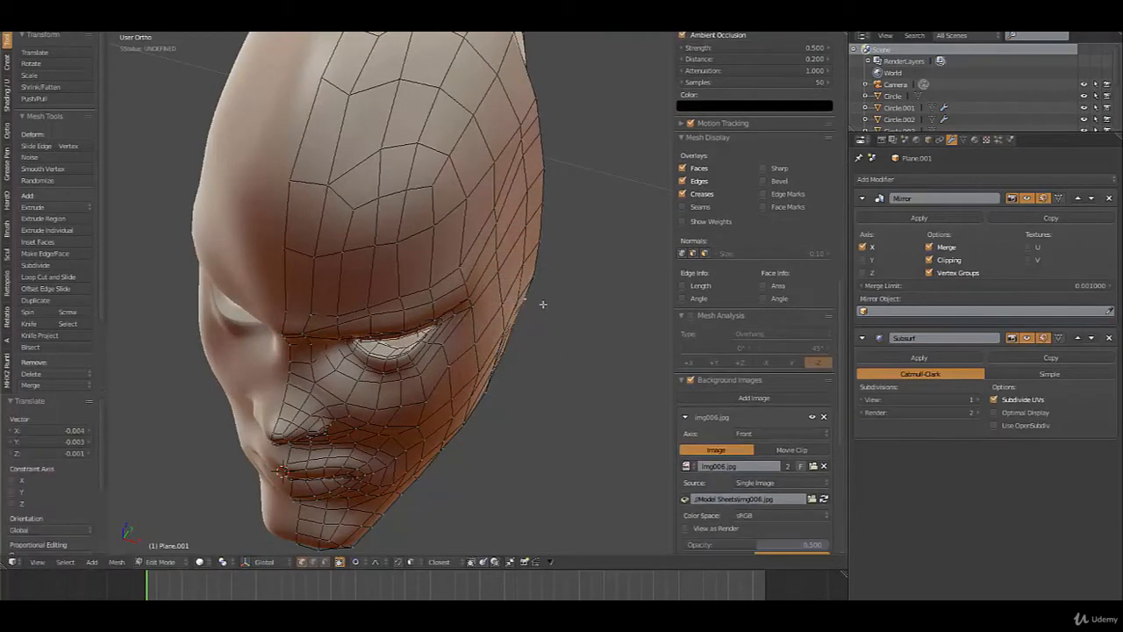
key("g")
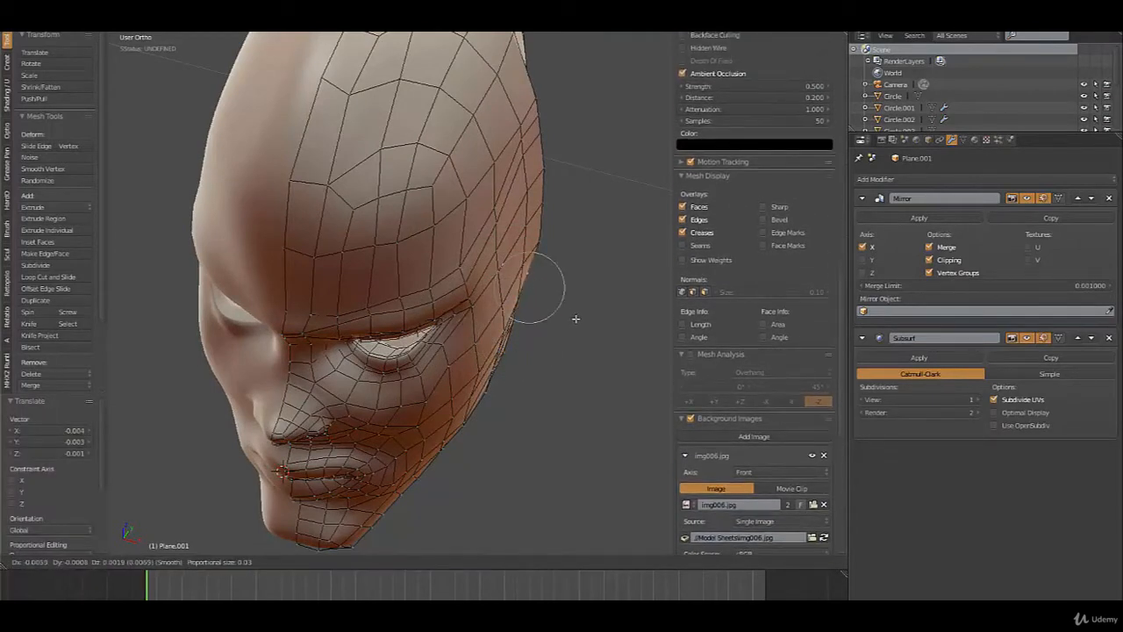
left_click(575, 319)
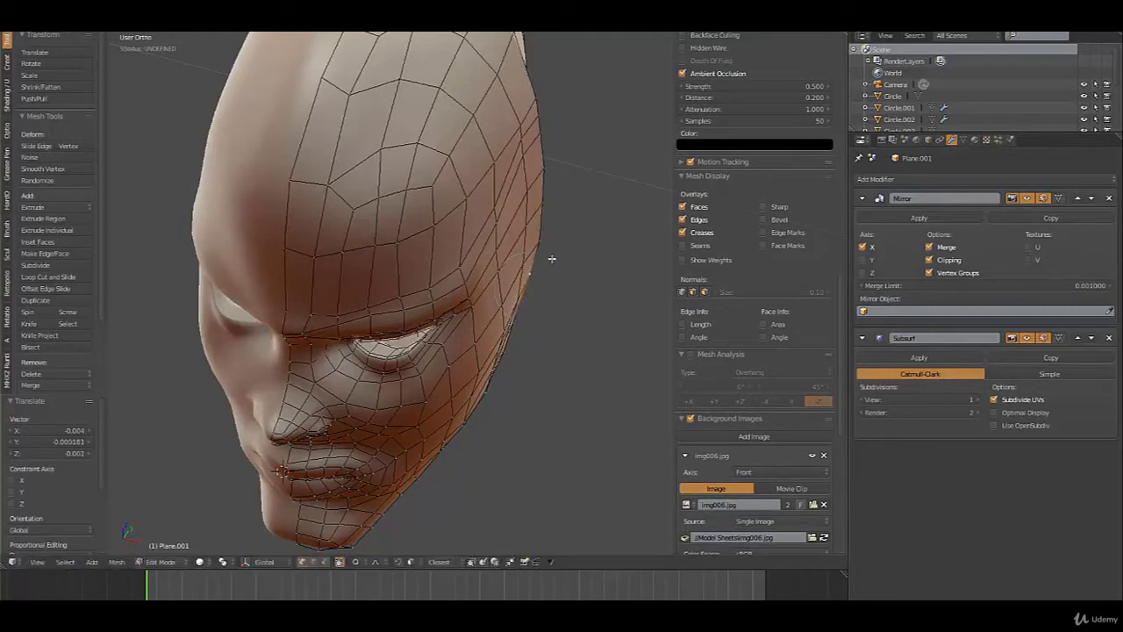
Bevel the horizontal edge loop across the back strip near ear level with an amount of 0.010 and one segment
middle_click_drag(551, 258, 483, 268)
key("Tab")
key("Tab")
left_click(483, 268, "alt")
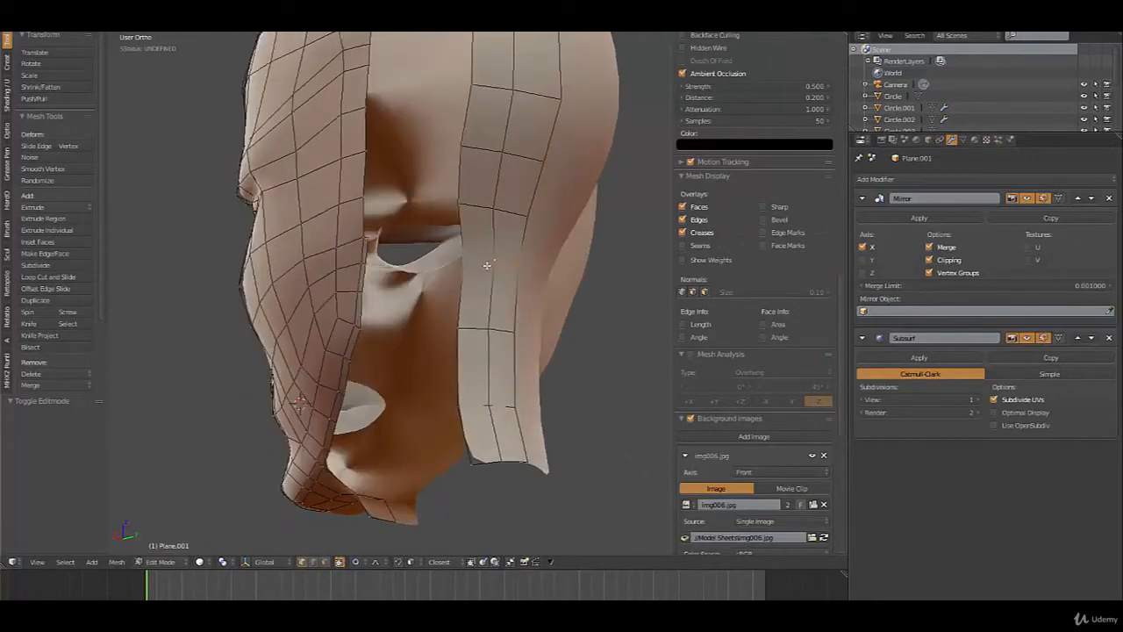
key("ctrl+b")
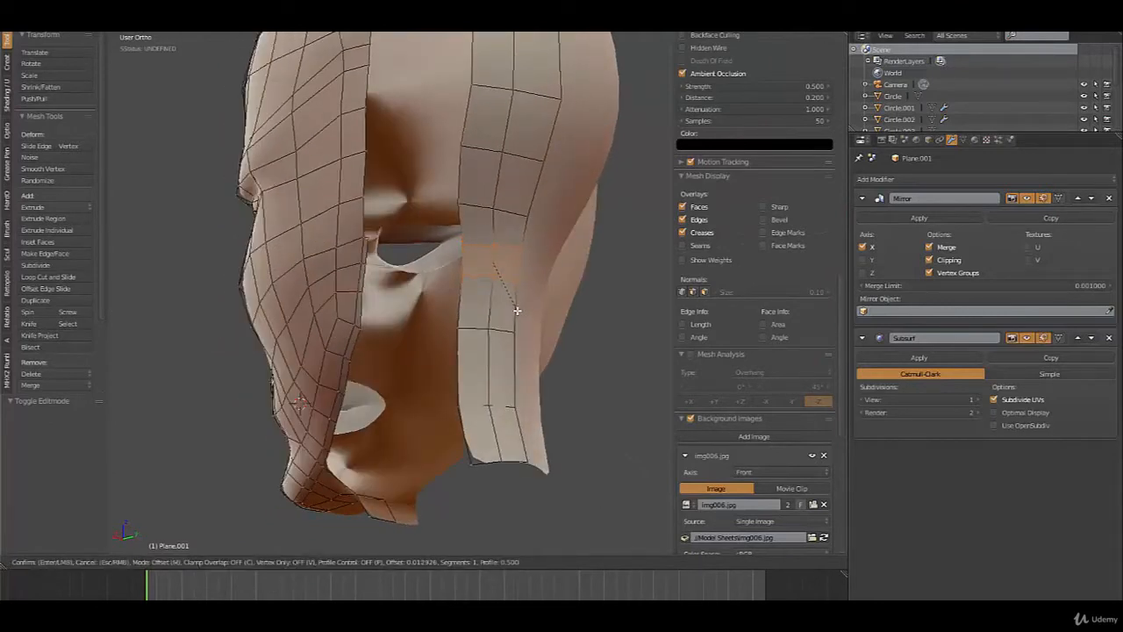
left_click(512, 306)
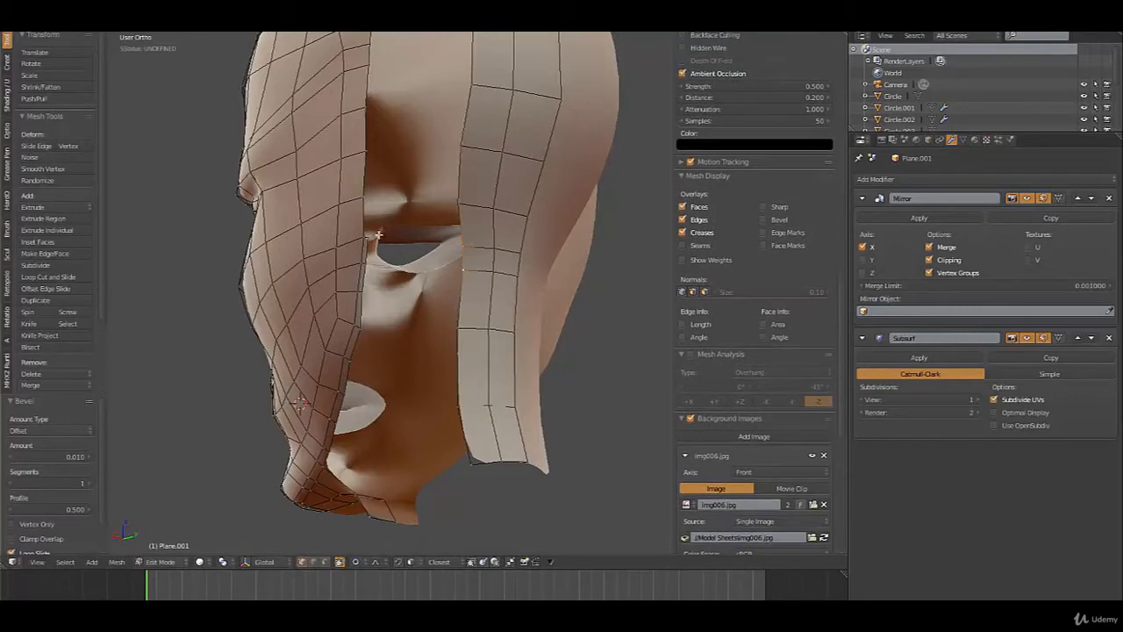
Fill a face bridging the cheek's rear edge and the beveled section of the back strip
key("a")
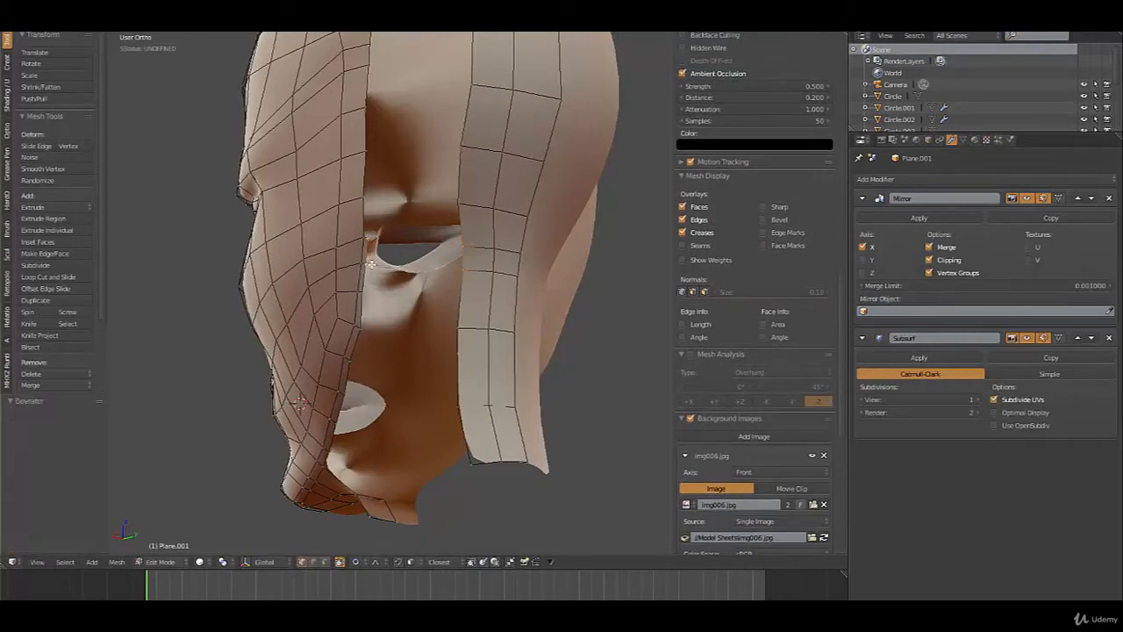
key("f")
middle_click_drag(386, 267, 491, 325)
Add a centered loop cut to the back strip below the bridge and fill two more faces beneath it
key("ctrl+r")
left_click(488, 318)
right_click(490, 315)
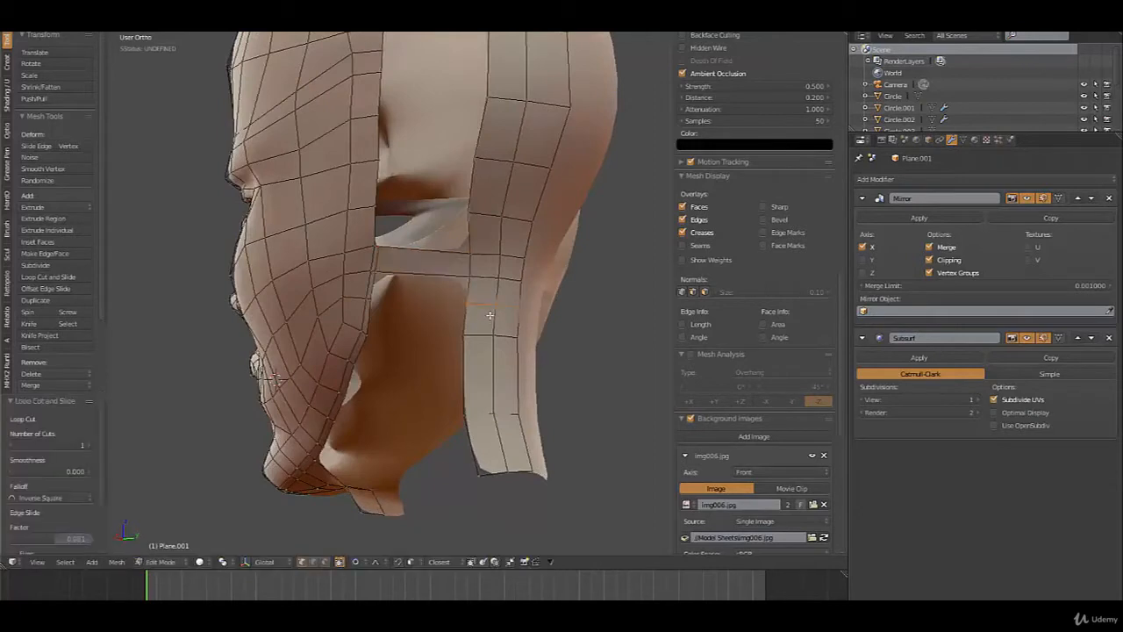
right_click(467, 283)
right_click(391, 271, "shift")
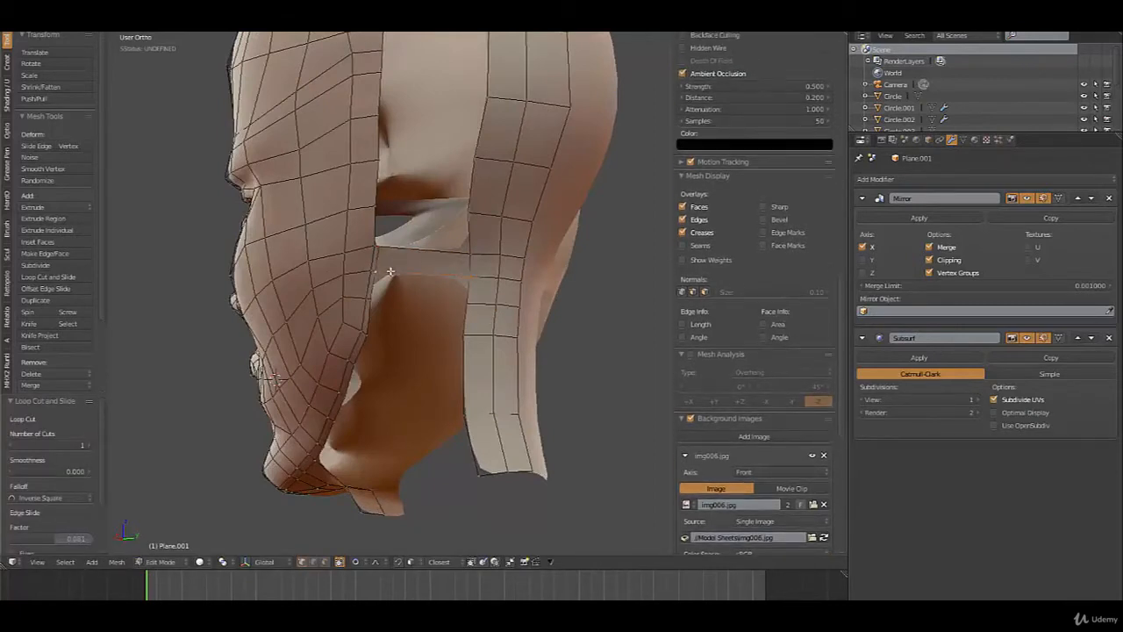
key("f")
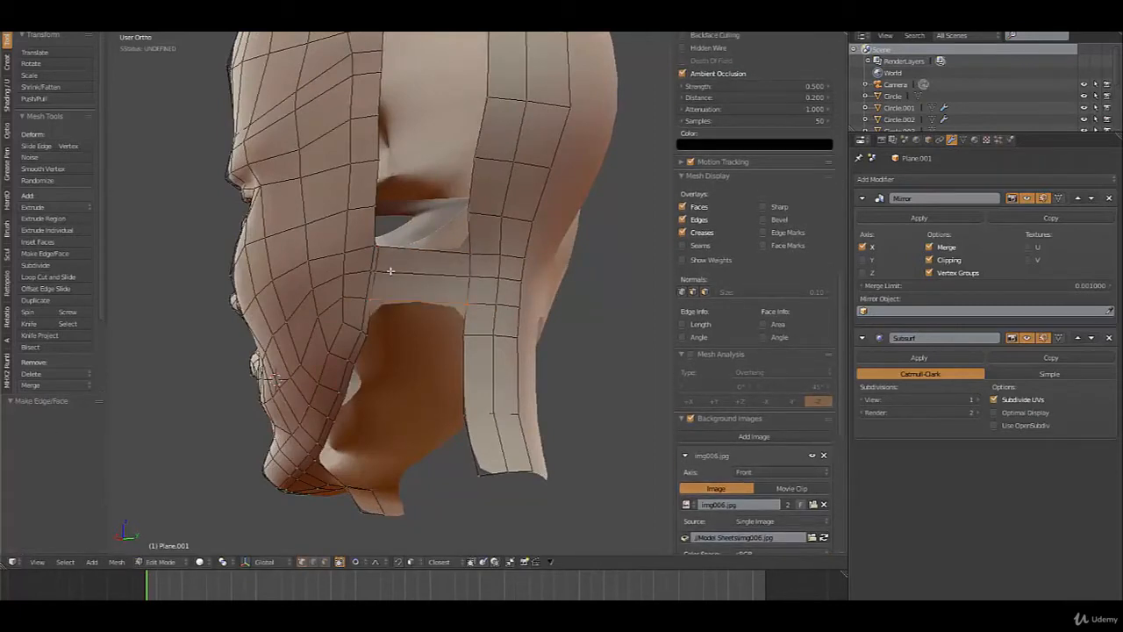
key("f")
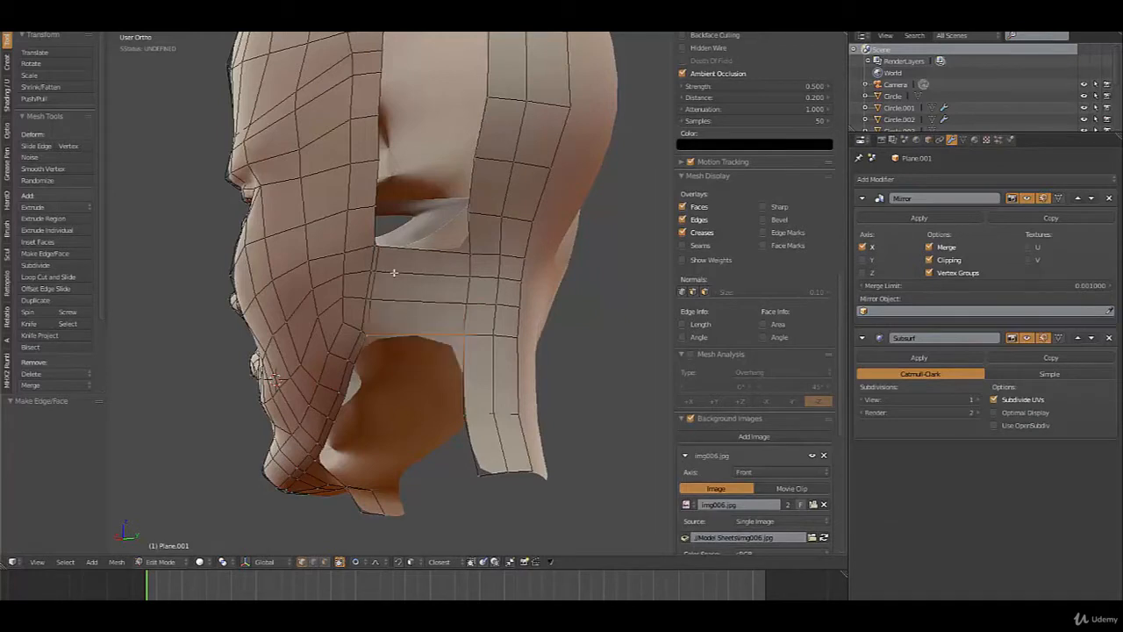
Select the three points where the bridge meets the cheek and reposition them to smooth the transition behind the jaw
right_click(370, 332)
right_click(374, 303, "shift")
right_click(379, 271, "shift")
key("g")
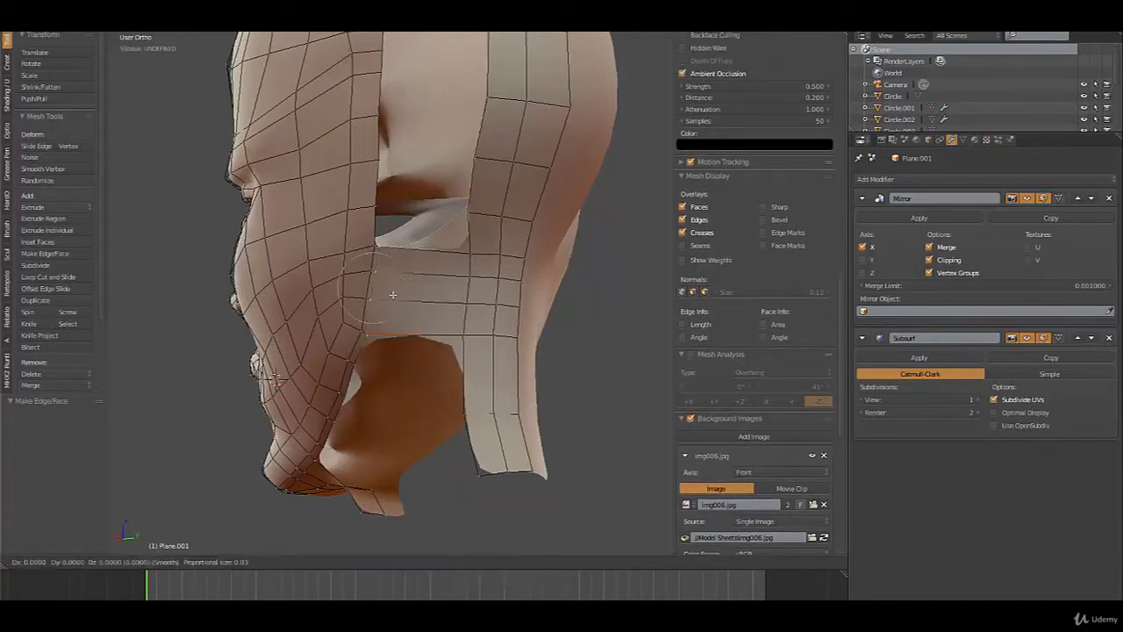
key("g")
left_click(404, 301)
middle_click_drag(408, 317, 363, 359)
key("g")
left_click(426, 337)
Adjust the jaw-edge point below the bridge, add a loop cut across the bridge faces, and reposition points there
right_click(362, 368)
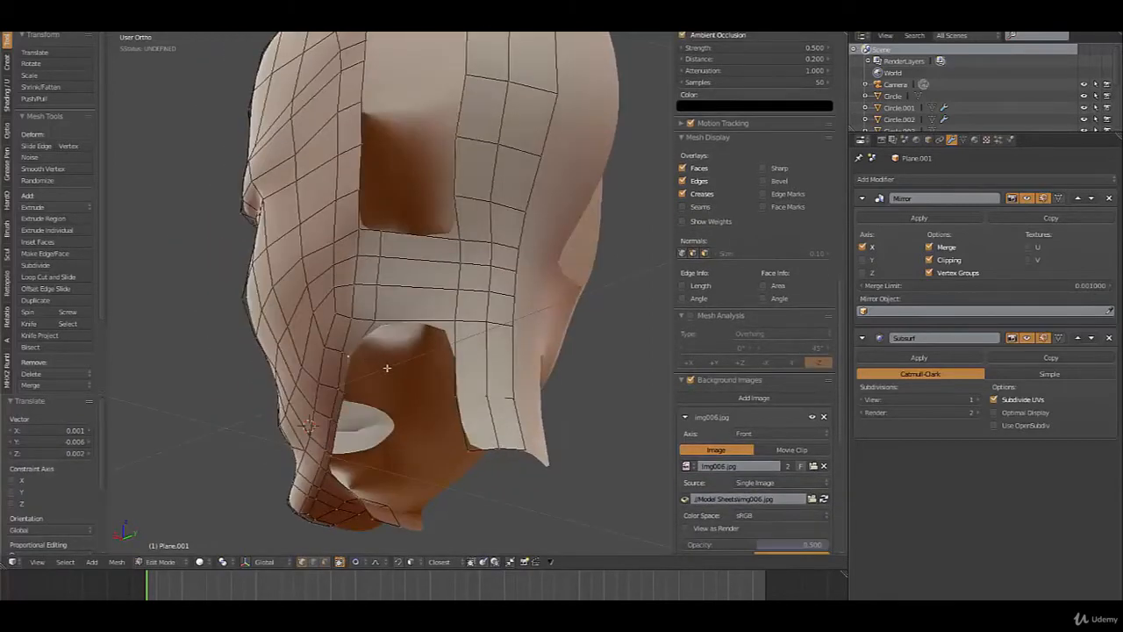
key("g")
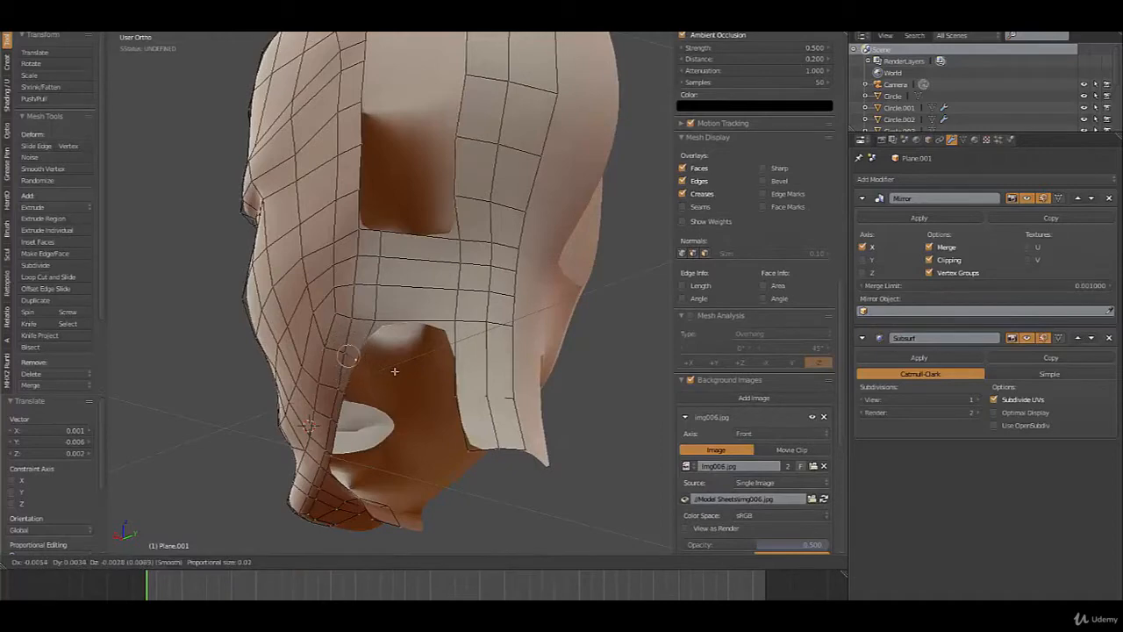
left_click(395, 371)
scroll(407, 354, "down", 3)
middle_click_drag(407, 354, 492, 321)
key("ctrl+r")
left_click(431, 316)
right_click(431, 317)
key("g")
left_click(439, 342)
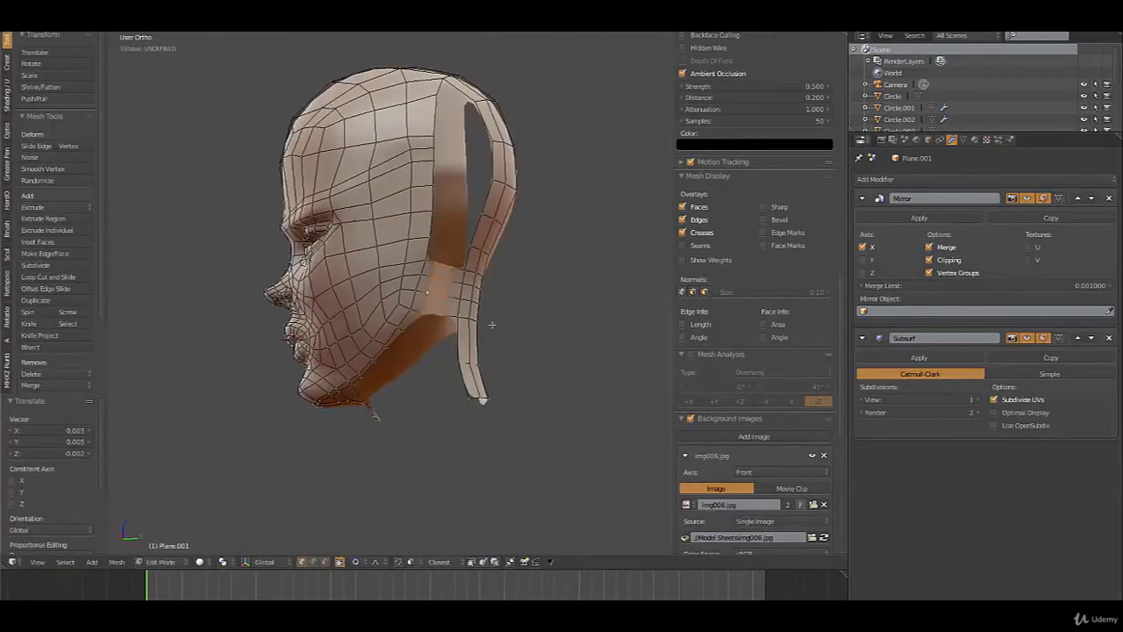
Review the head's smoothed shape in object mode and compare the jaw and bridge mesh with the side reference drawing
key("Tab")
middle_click_drag(472, 379, 394, 349)
key("Tab")
scroll(474, 365, "up", 2)
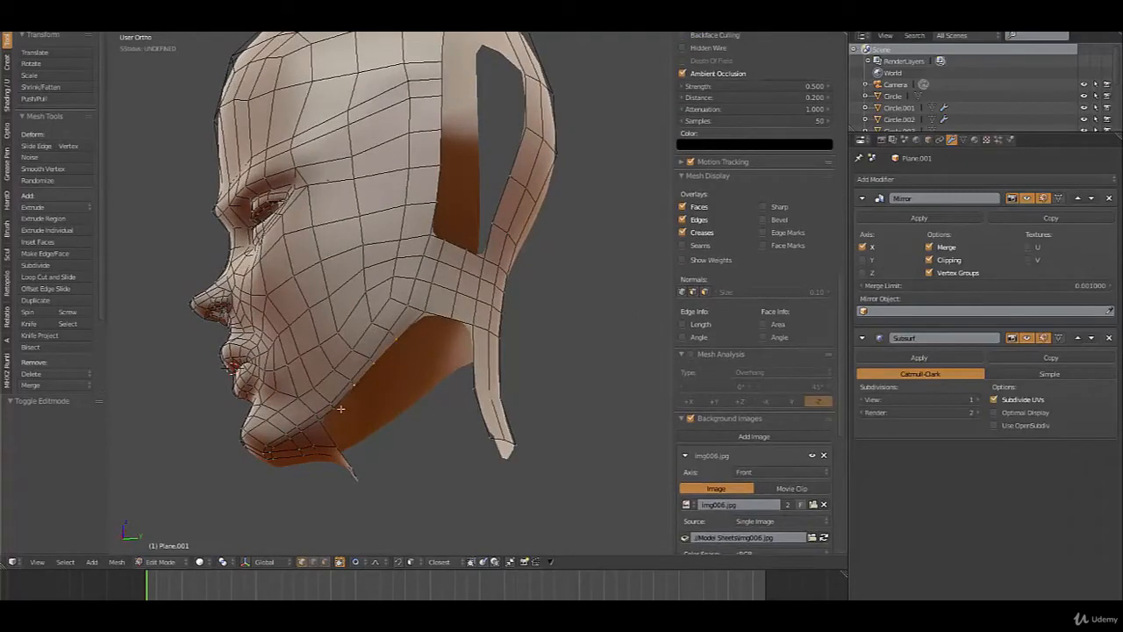
key("KP_3")
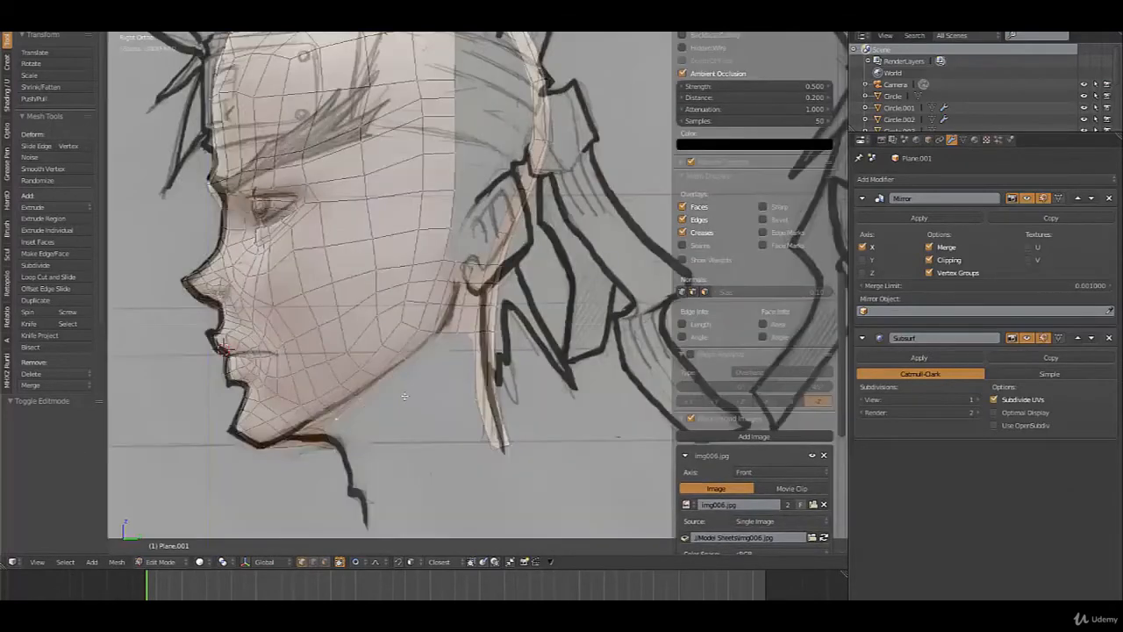
Extrude the jaw's underside edge down and back for the side of the neck, and rotate and reposition it
key("e")
left_click(472, 459)
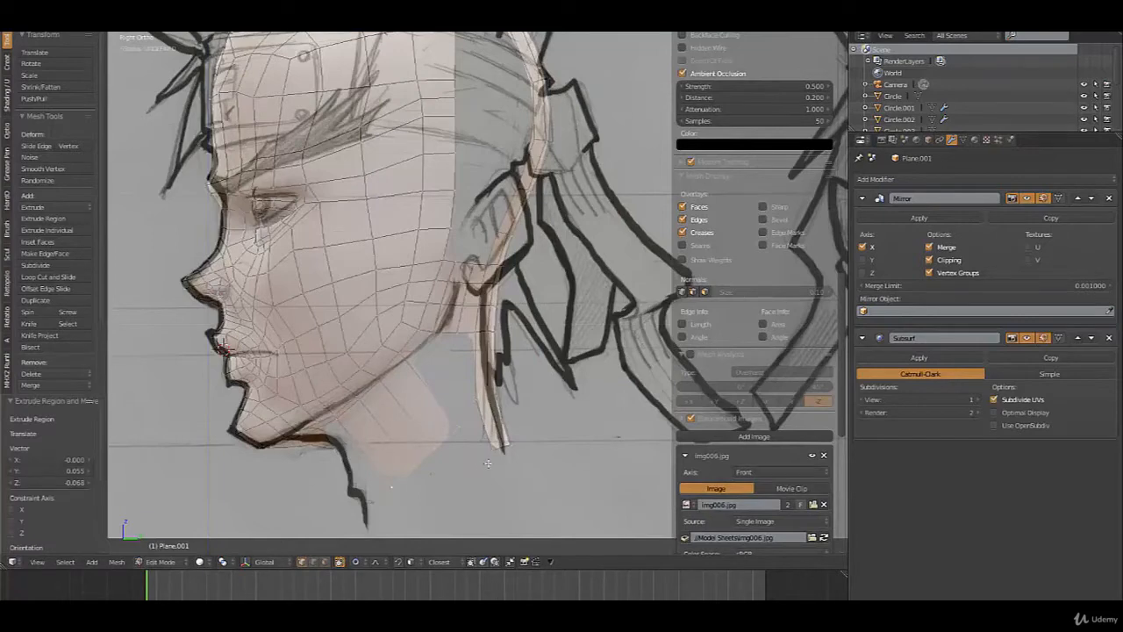
key("r")
left_click(482, 497)
key("g")
left_click(479, 471)
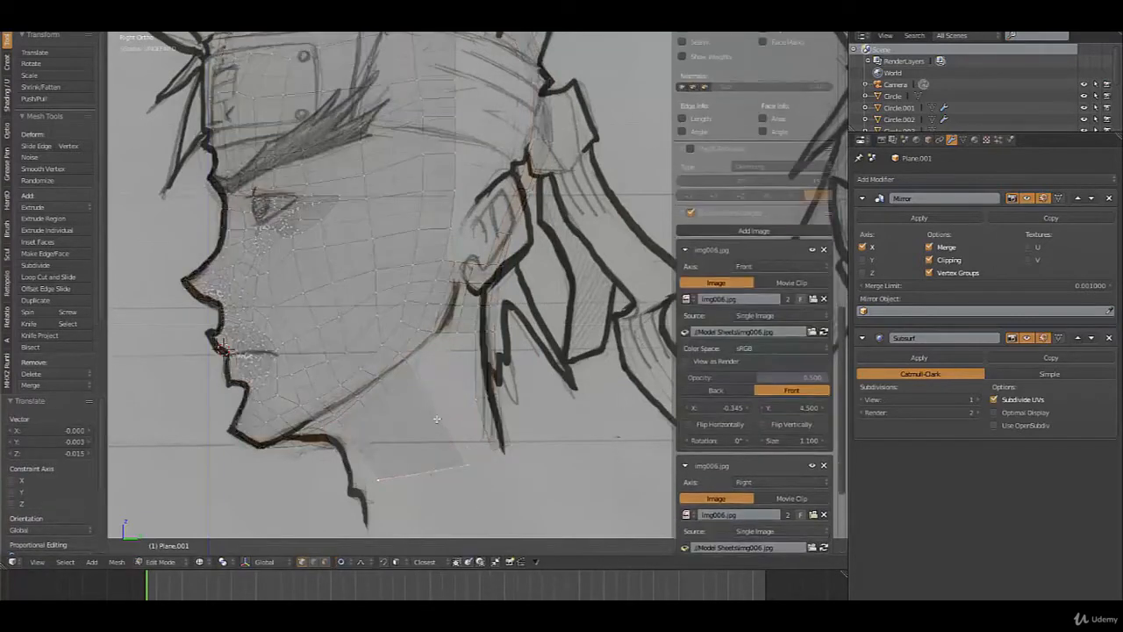
Trackball-rotate the neck flap's lower edge and nudge it so the flap fits the jaw from the front
mouse_move(456, 422)
middle_mouse_down()
mouse_move(437, 407)
mouse_move(537, 427)
mouse_move(530, 434)
middle_mouse_up()
key("z")
key("r")
key("r")
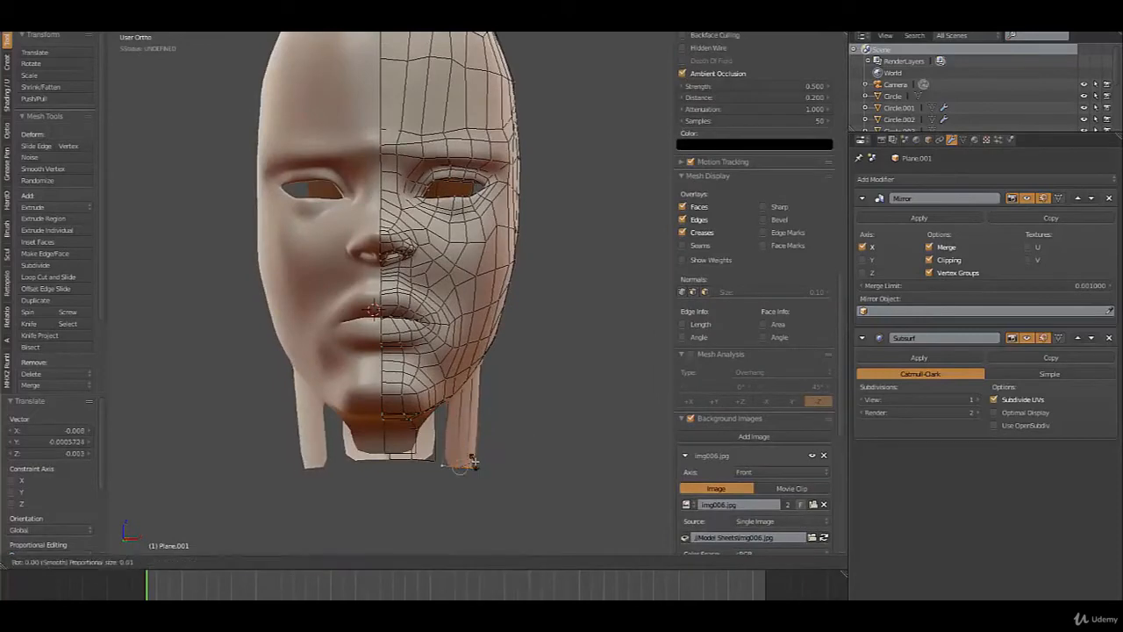
left_click(484, 461)
key("g")
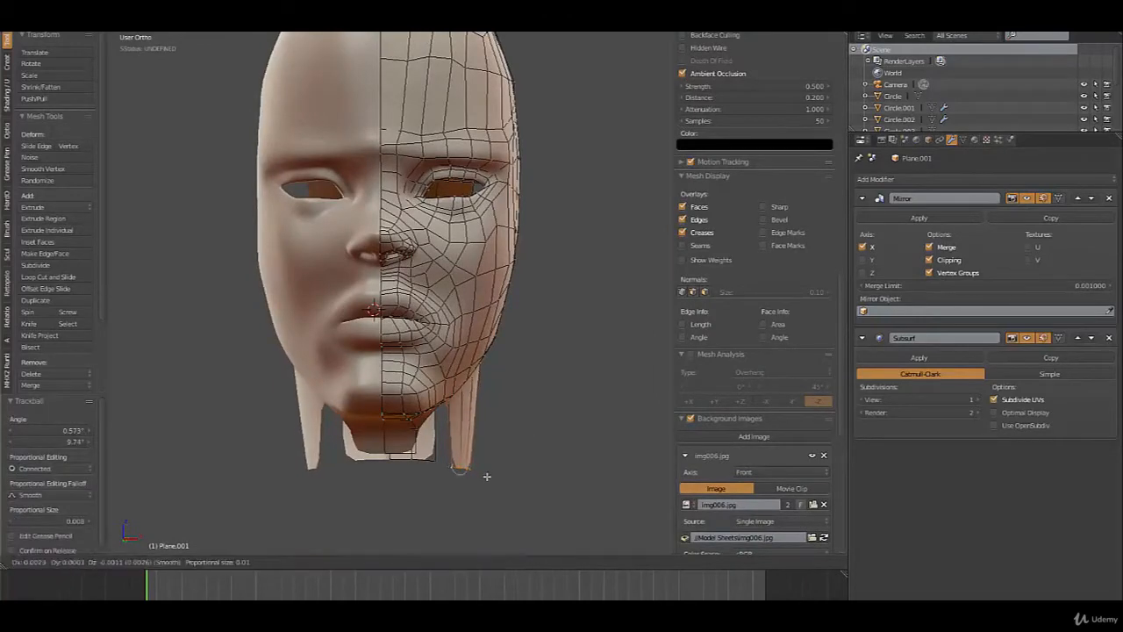
left_click(488, 476)
middle_click_drag(494, 451, 388, 403)
key("Tab")
key("Tab")
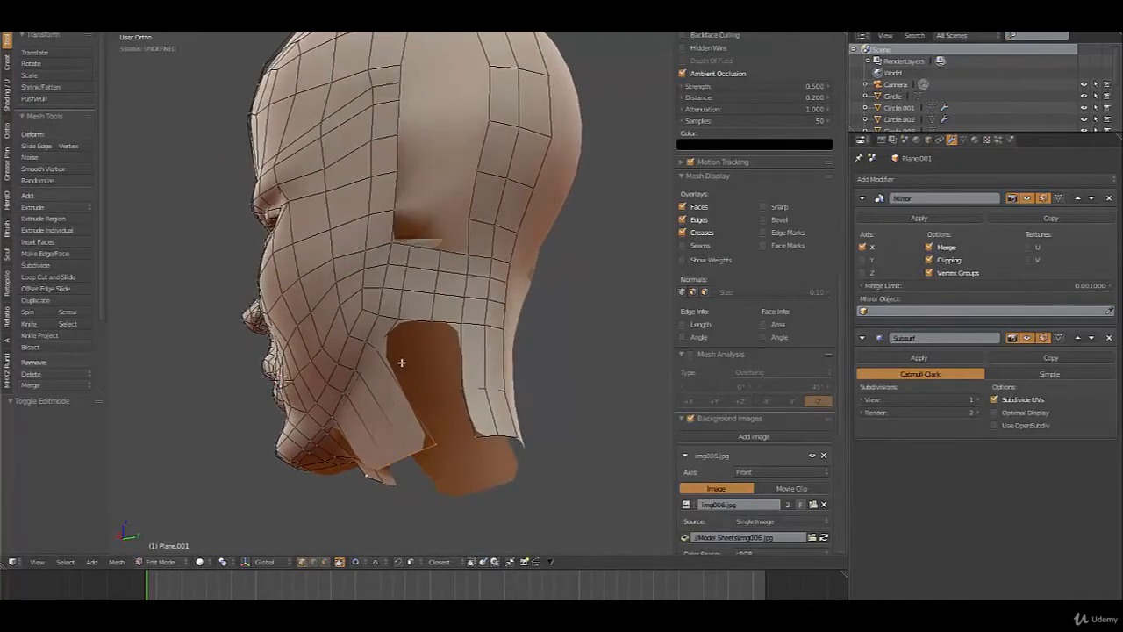
Extrude a point down from the bridge's lower edge and fill the faces beside it below the ear
right_click(436, 445)
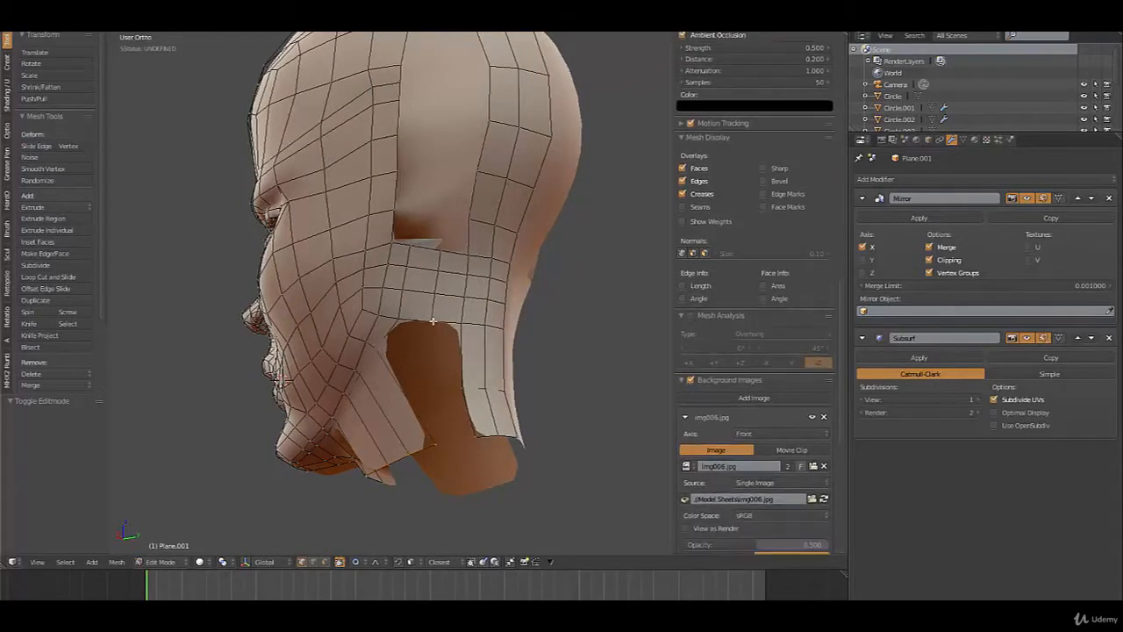
key("e")
left_click(432, 362)
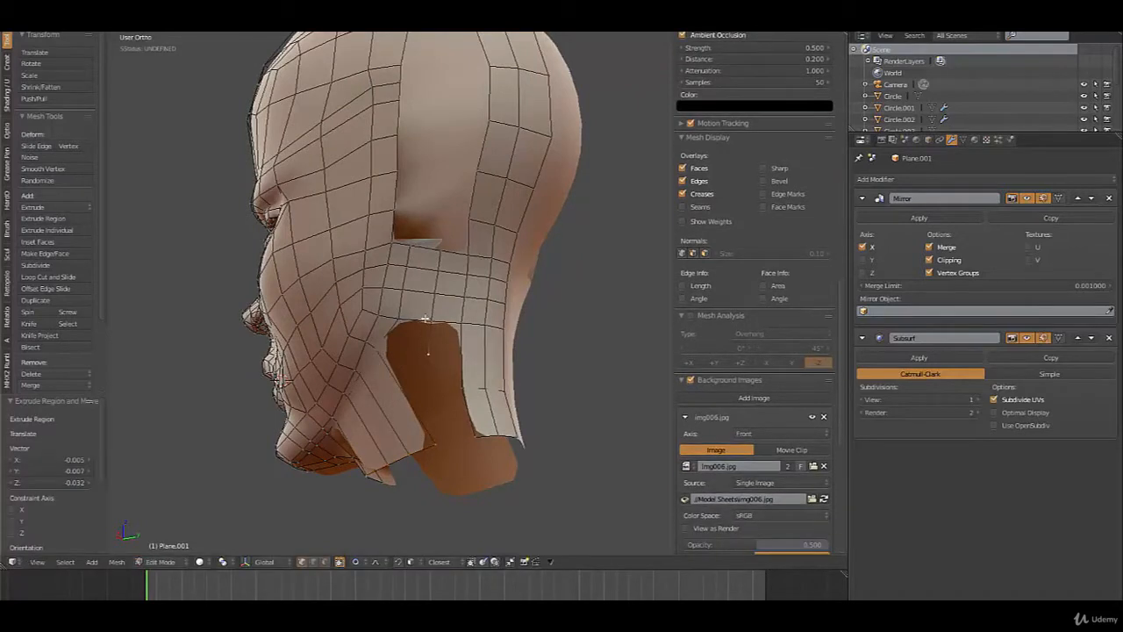
key("f")
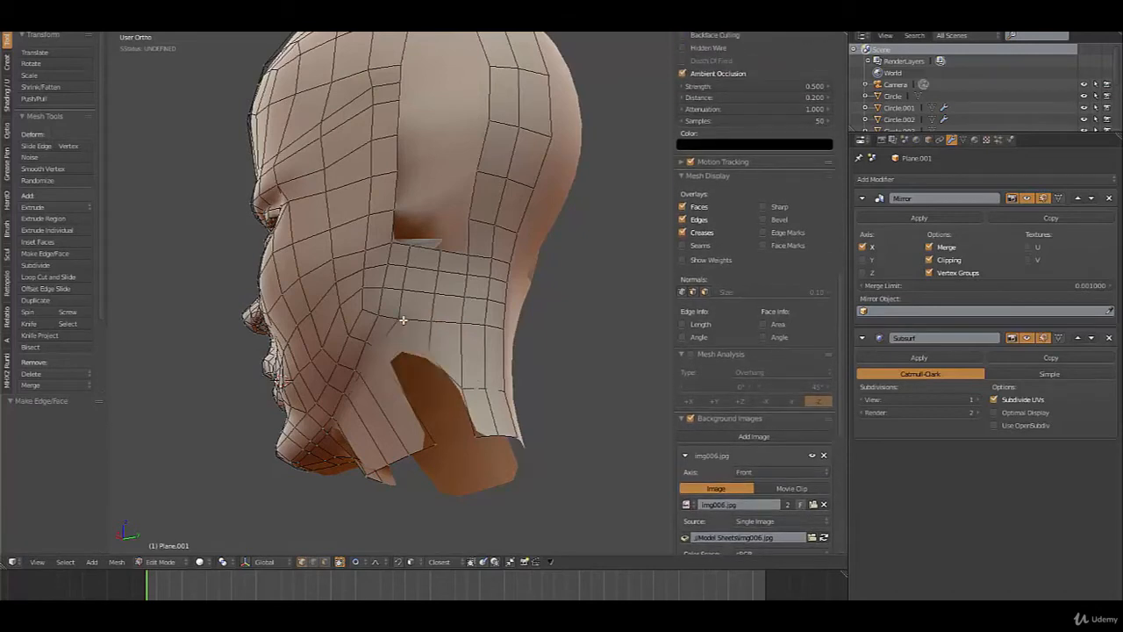
Add one centered loop cut across the neck flap and fill the faces joining it to the back strip
key("ctrl+r")
left_click(386, 423)
right_click(386, 423)
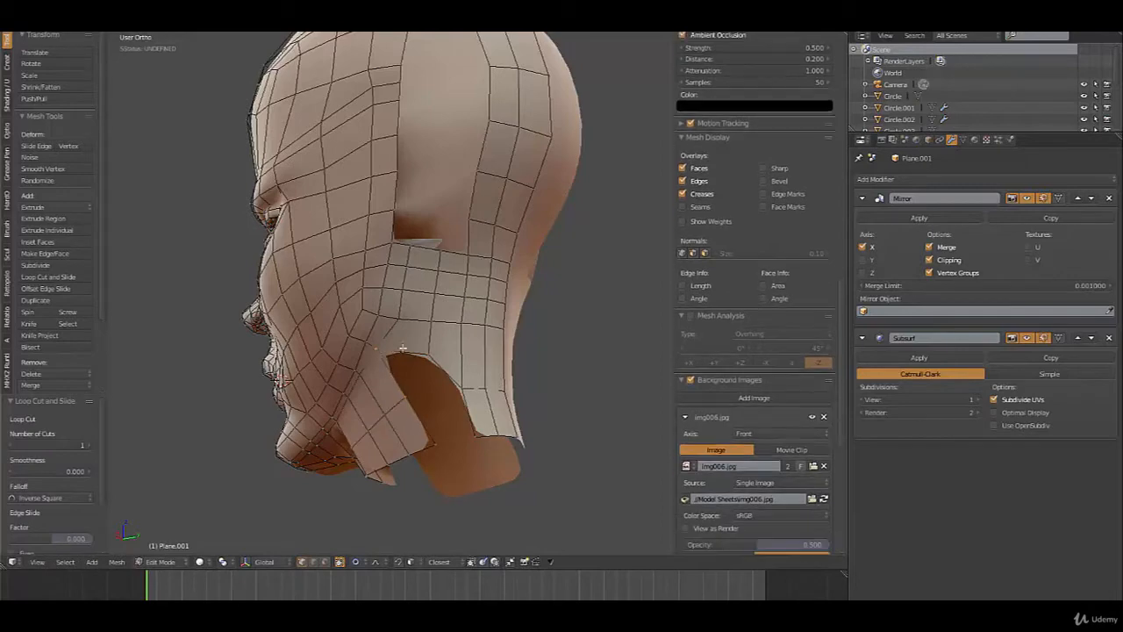
key("f")
key("f")
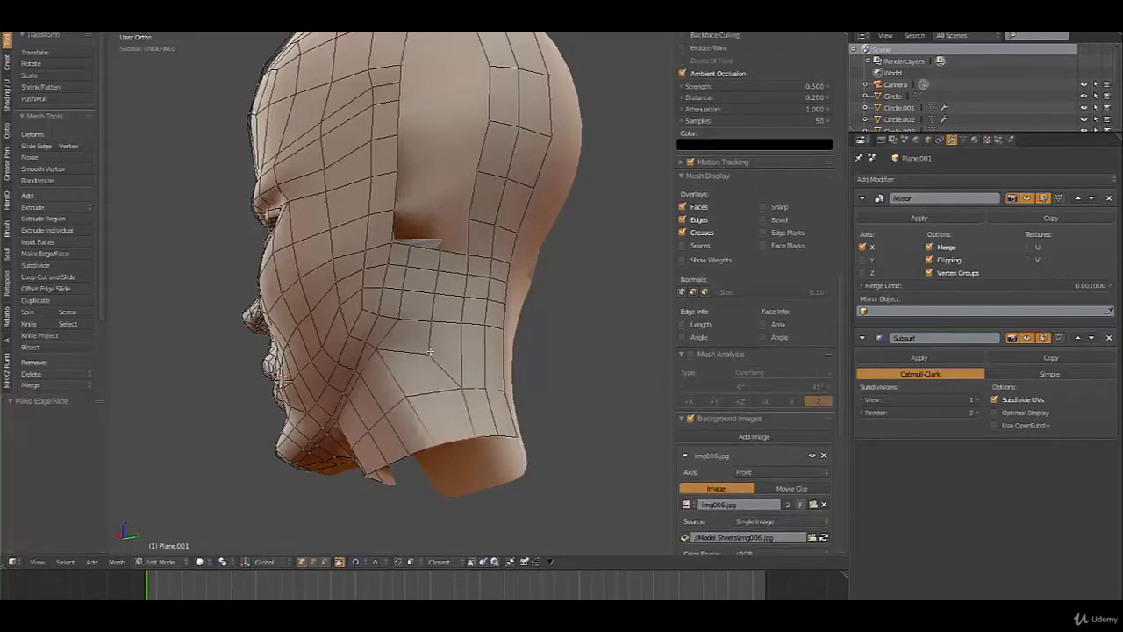
Fill the gap between the side of the neck and the strip under the chin with faces
middle_click_drag(430, 354, 446, 392)
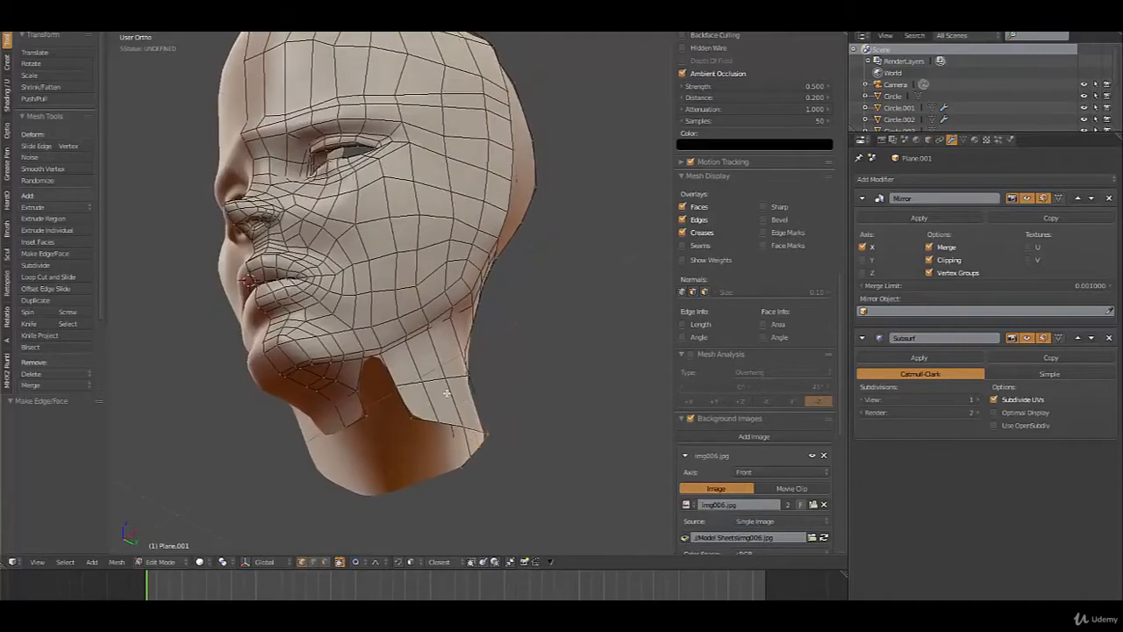
scroll(754, 351, "down", 2)
right_click(364, 359)
key("f")
middle_click_drag(386, 406, 418, 477)
Reposition the back corner and the front throat point of the neck's lower edge in side view
key("KP_3")
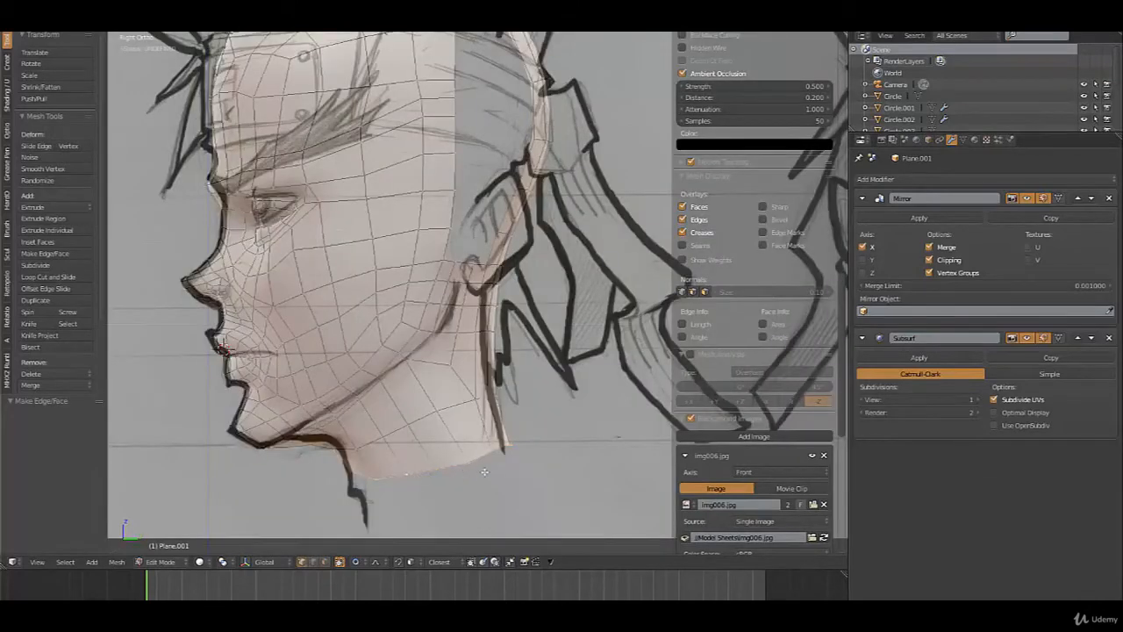
key("g")
left_click(512, 466)
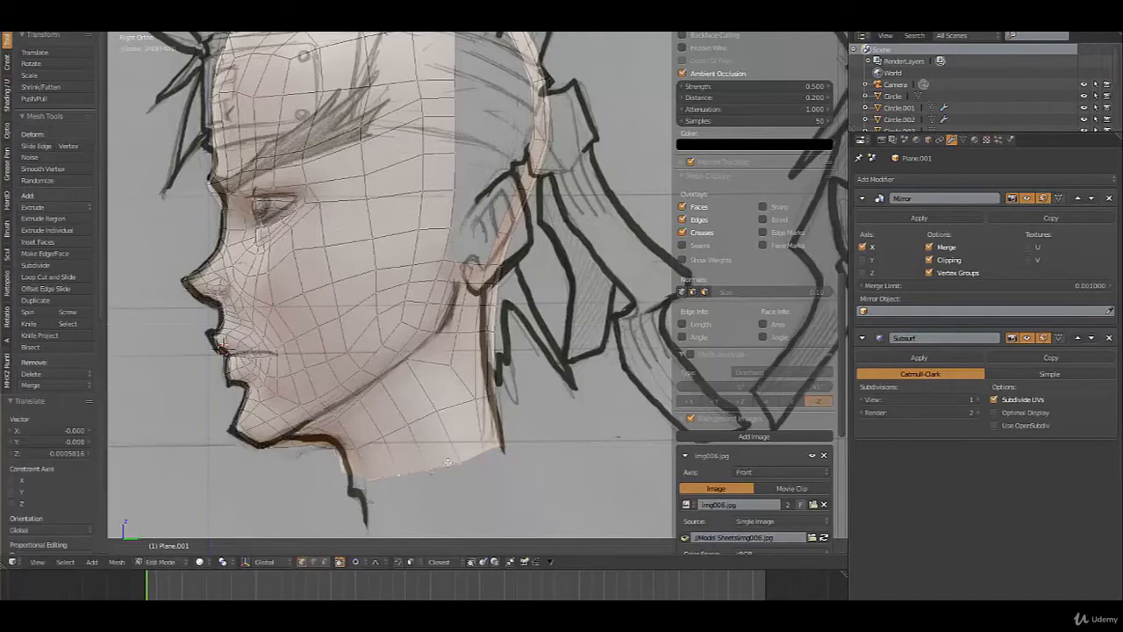
mouse_move(511, 466)
middle_mouse_down()
mouse_move(494, 453)
mouse_move(350, 452)
middle_mouse_up()
right_click(331, 457)
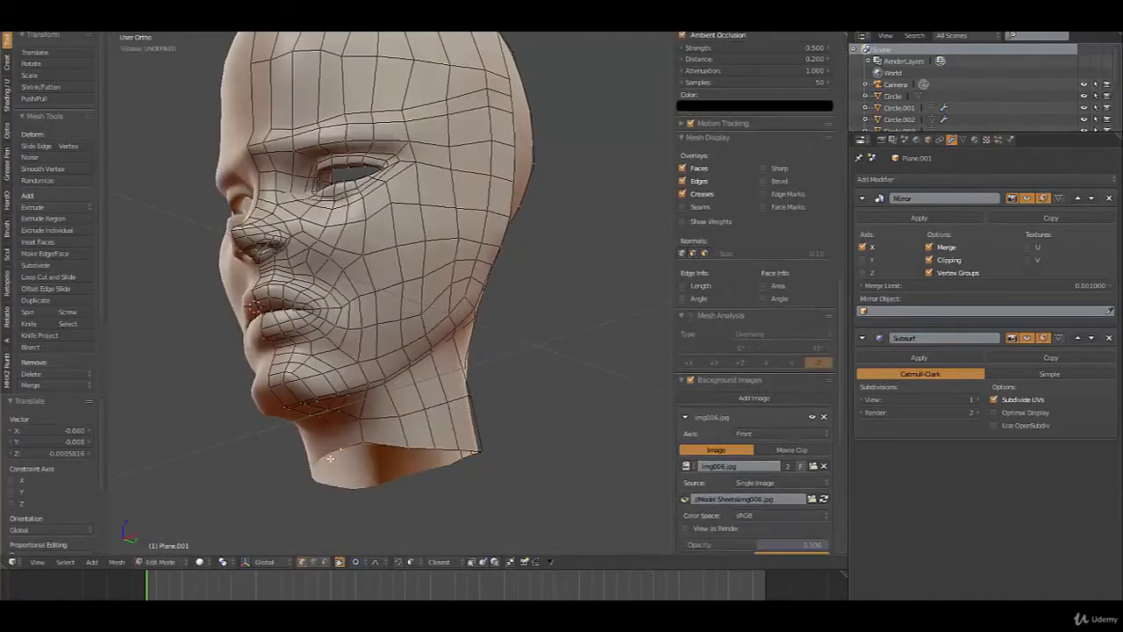
key("KP_3")
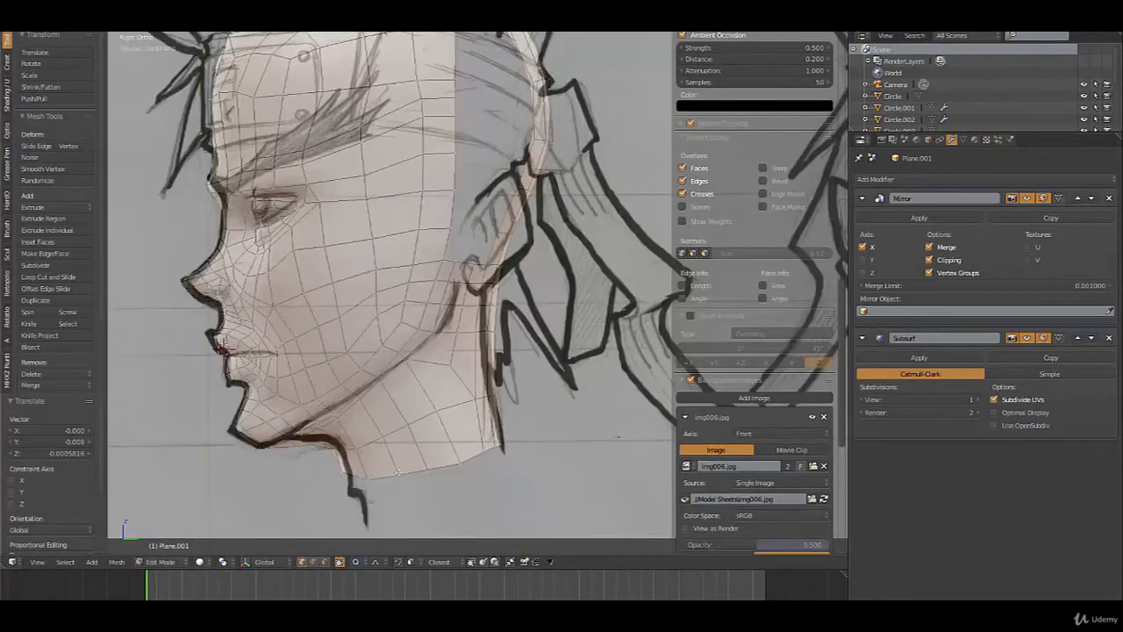
key("g")
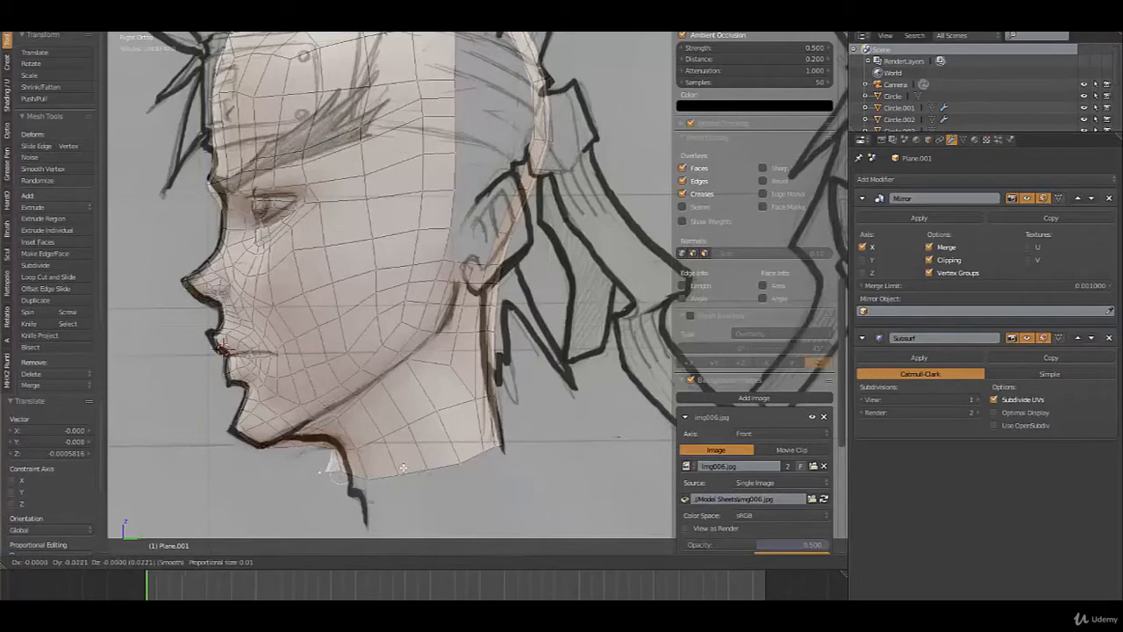
left_click(403, 469)
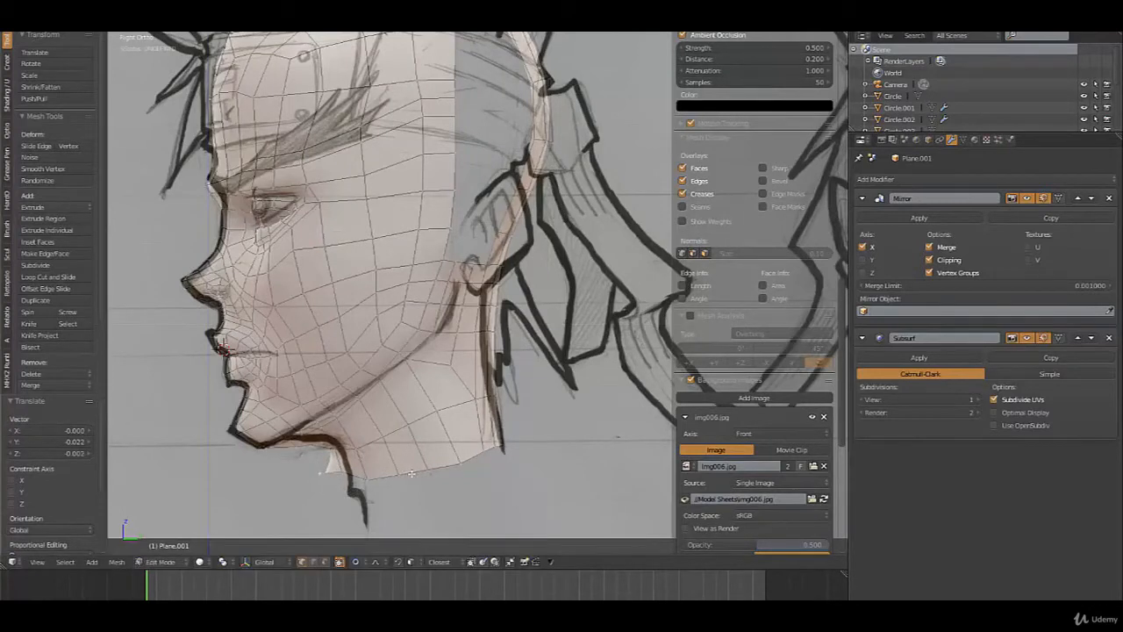
Extrude the neck's lower edge downward twice, lowering it by about 0.029 and about 0.037
key("e")
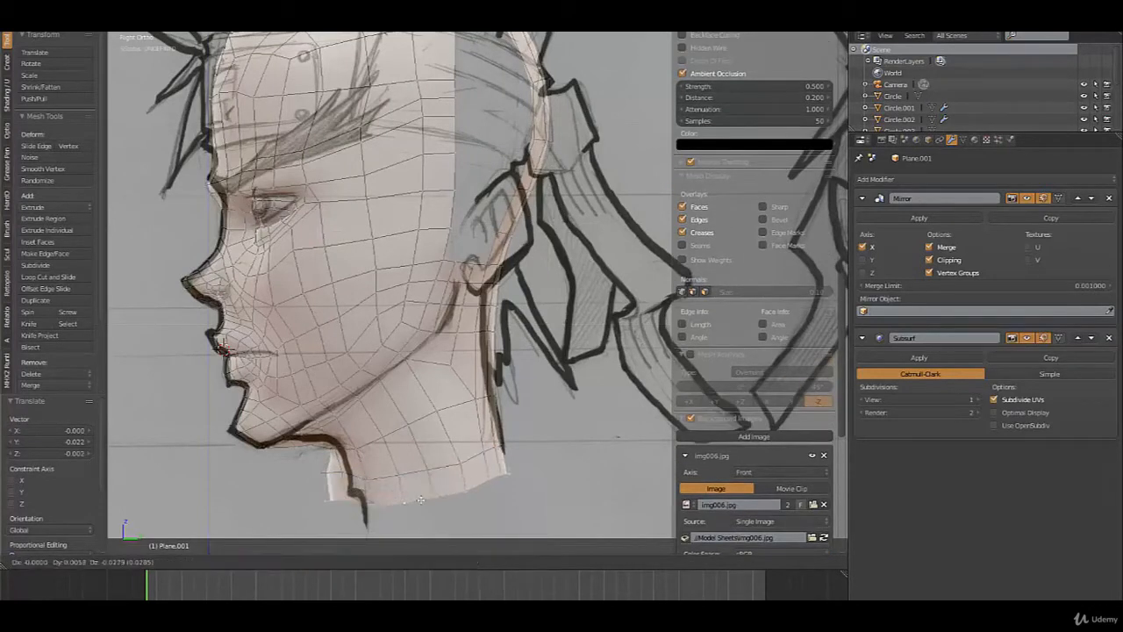
left_click(421, 501)
key("s")
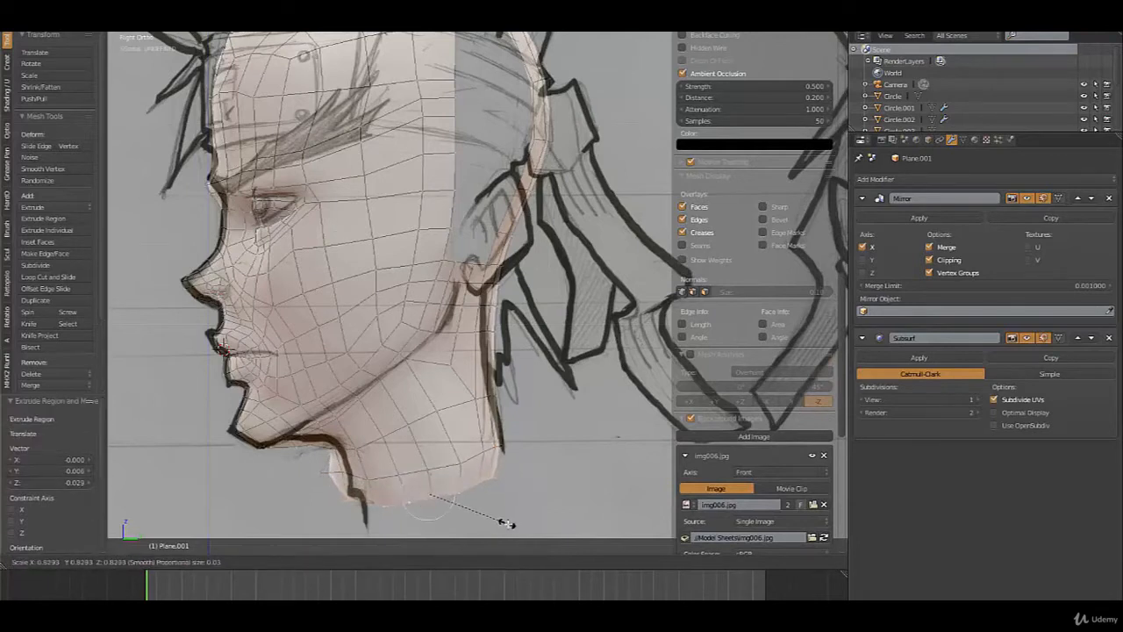
left_click(525, 523)
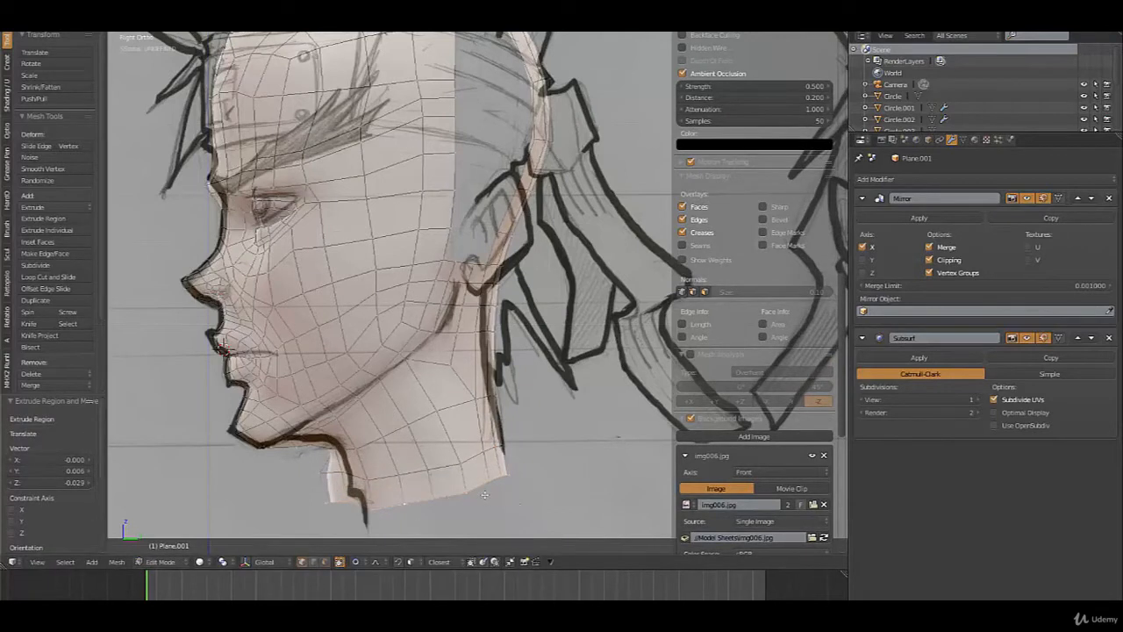
key("e")
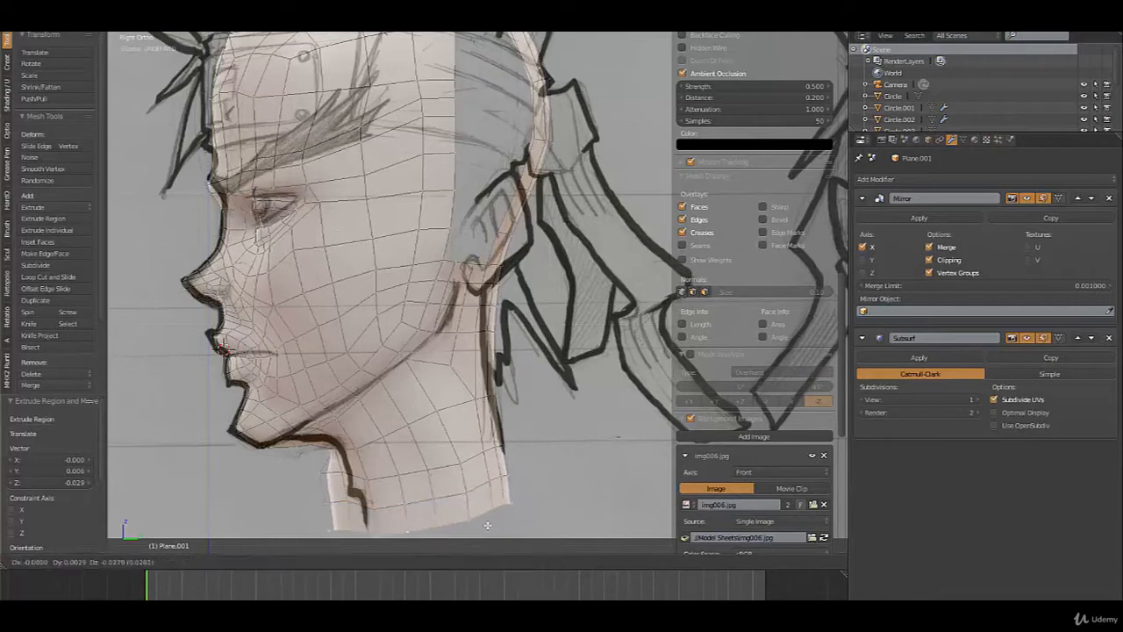
left_click(491, 530)
middle_click_drag(359, 544, 394, 443, "shift")
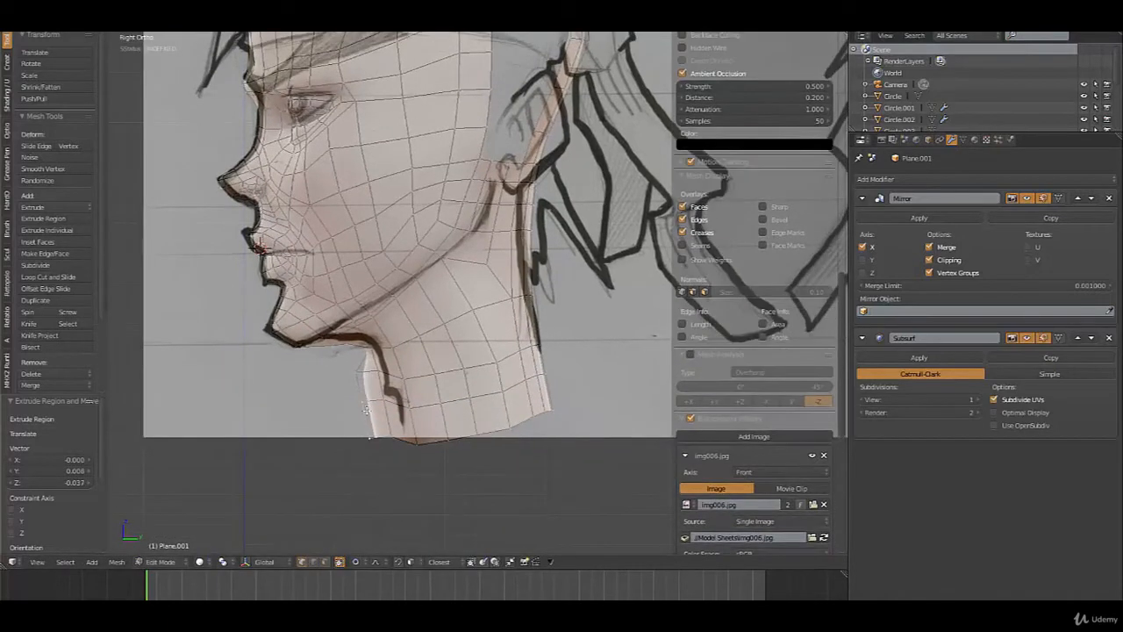
Move the points along the front of the neck in side view to even out the throat line
key("g")
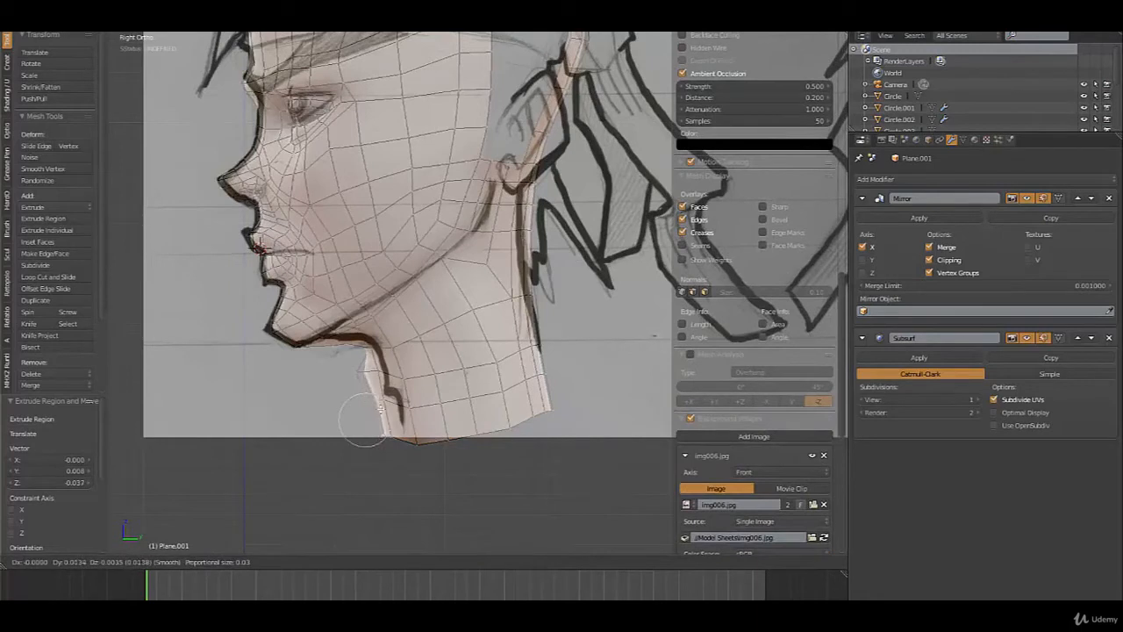
left_click(382, 412)
key("g")
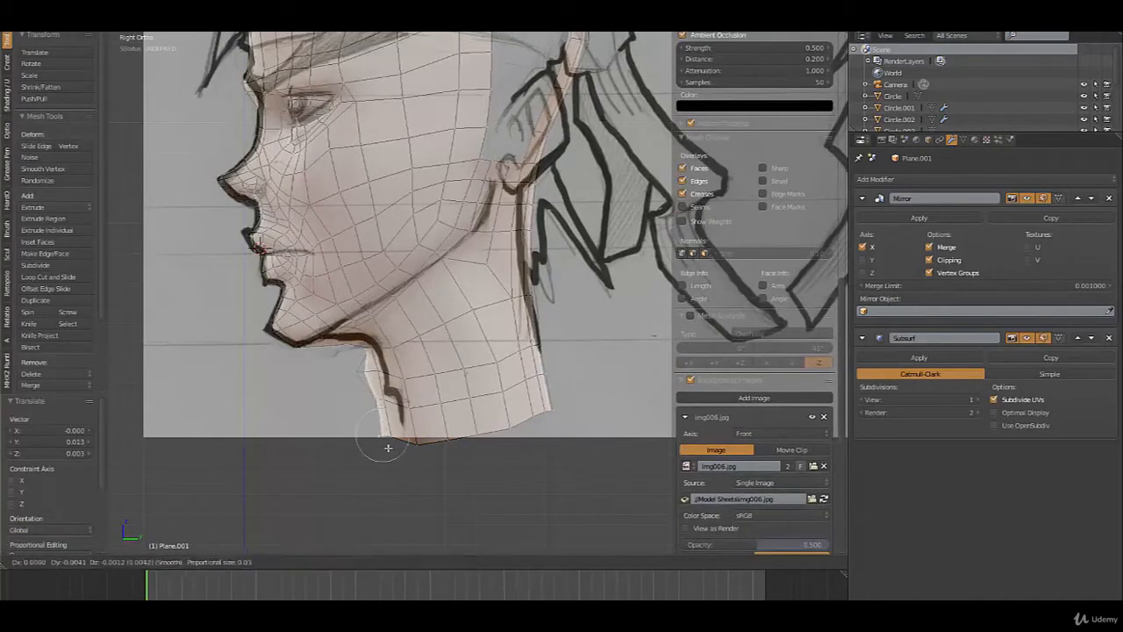
left_click(380, 447)
key("g")
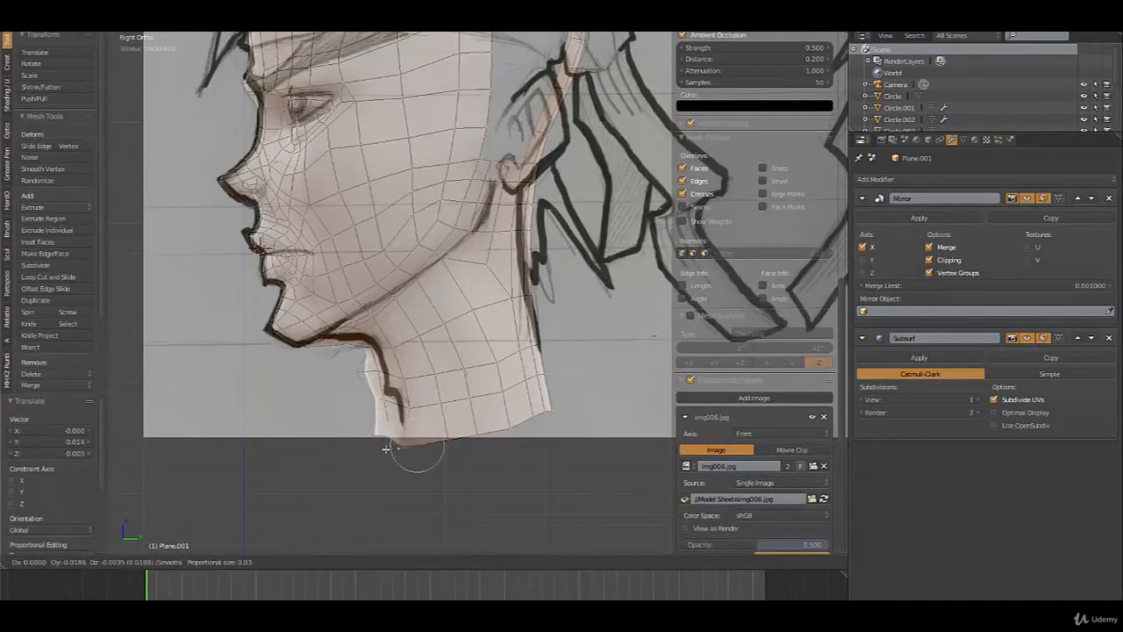
left_click(386, 453)
Pull the front-side point of the neck's lower edge inward using proportional editing with a larger influence
middle_click_drag(389, 450, 456, 431)
key("g")
scroll(446, 438, "down", 4)
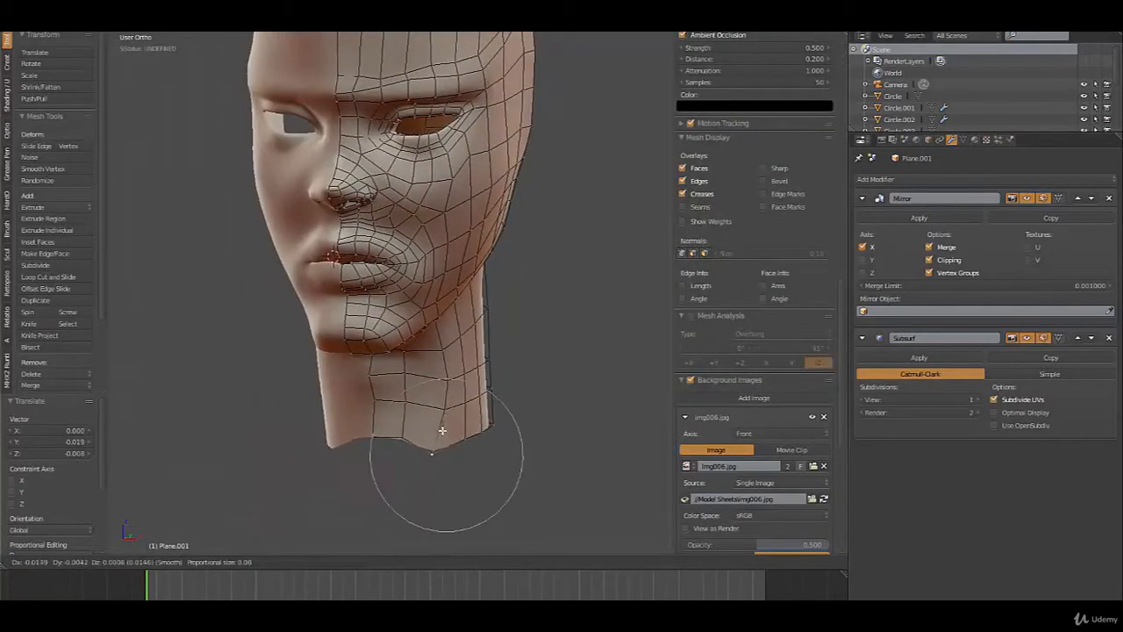
left_click(442, 430)
Widen the neck's base outward in front view using proportional editing with a size of 0.22
key("KP_1")
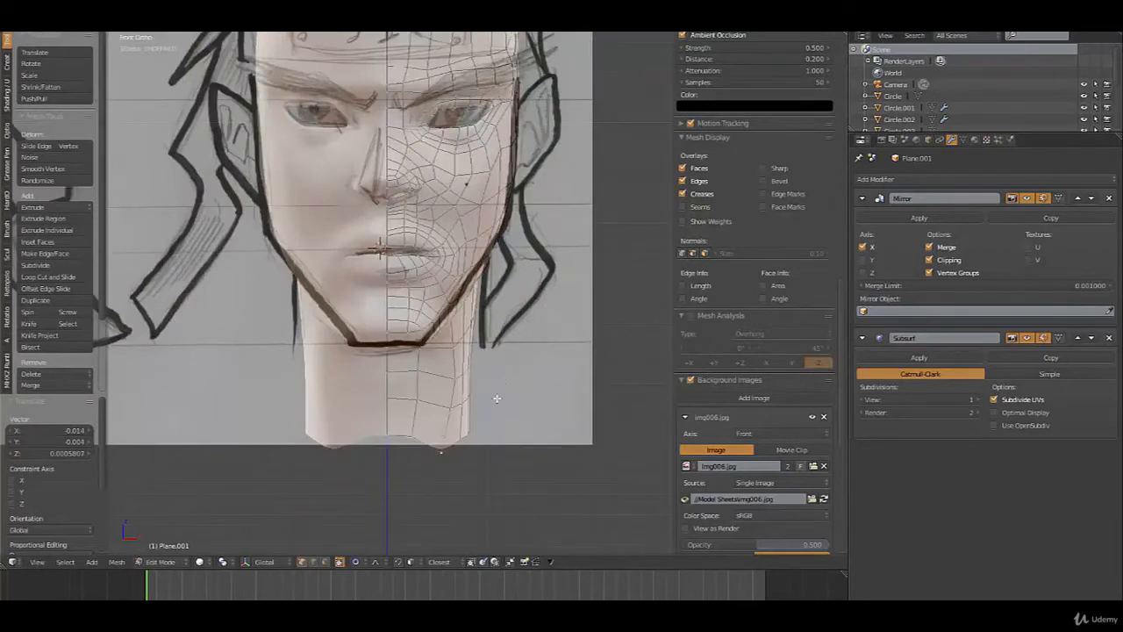
key("g")
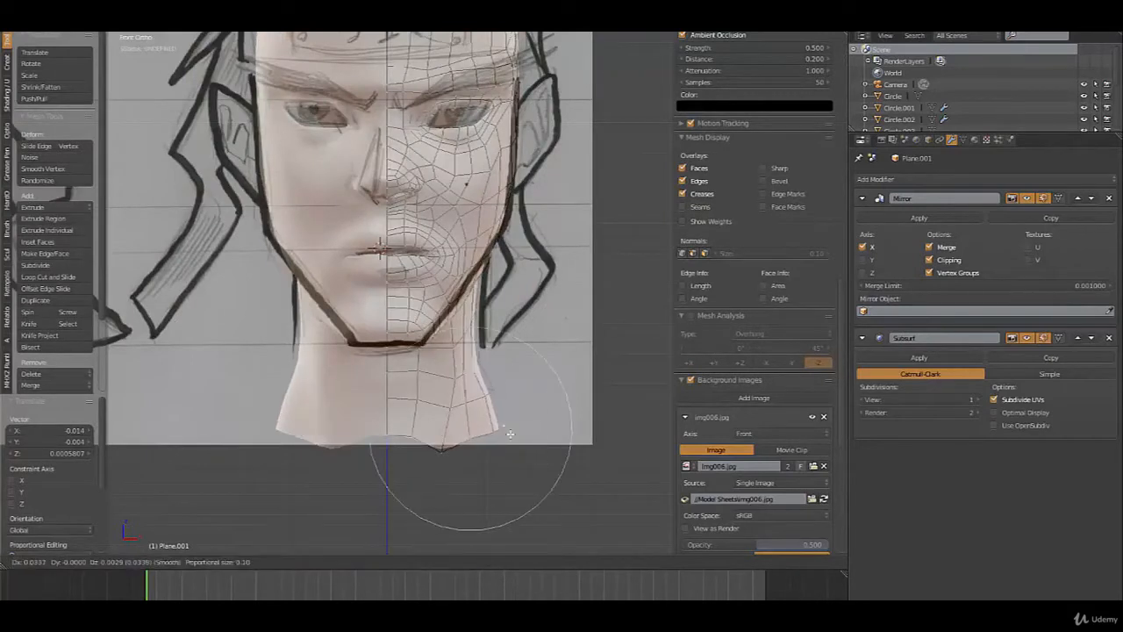
scroll(492, 434, "down", 3)
scroll(510, 433, "down", 1)
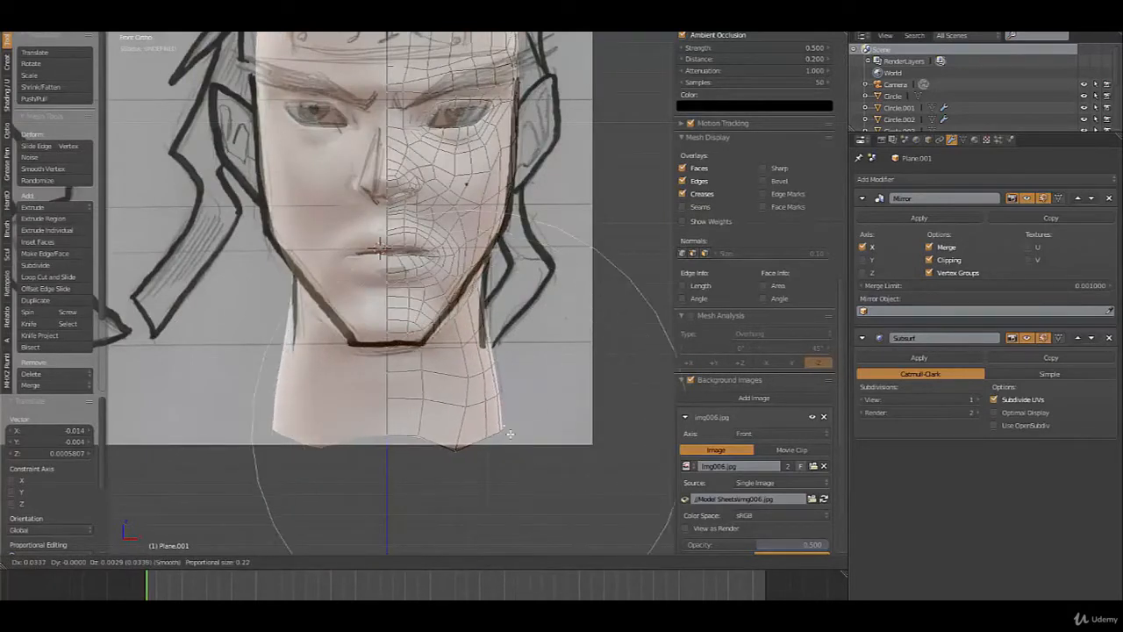
left_click(510, 434)
key("g")
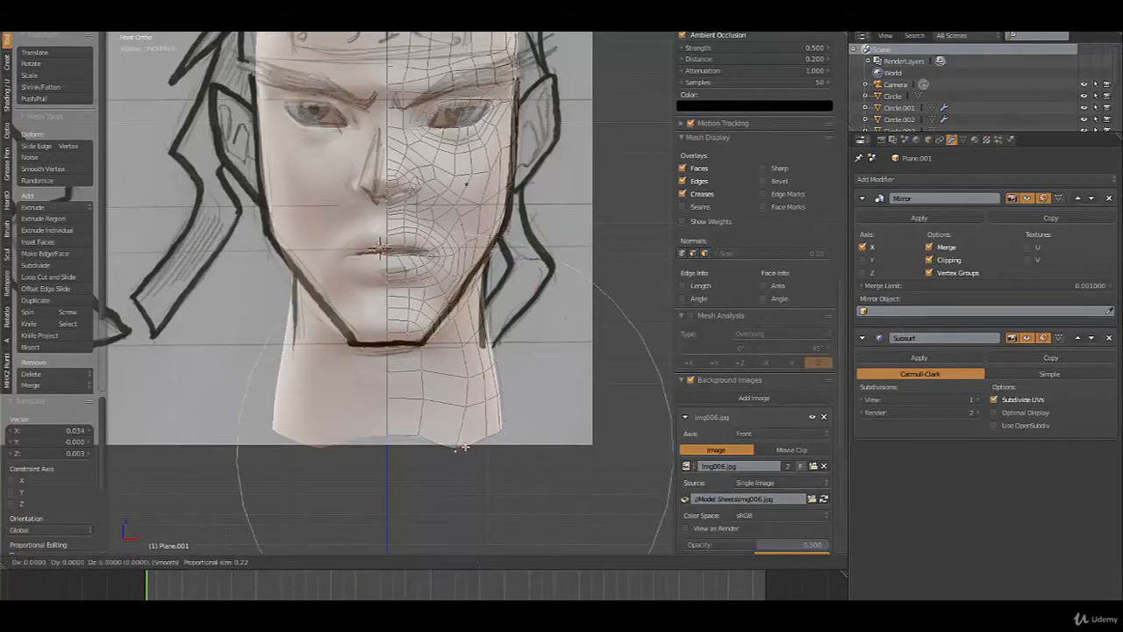
left_click(466, 447)
Pull the back-of-head points about 0.037 rearward in side view using proportional editing size 0.29, leaving the neck's front base point unselected
middle_click_drag(466, 446, 430, 389)
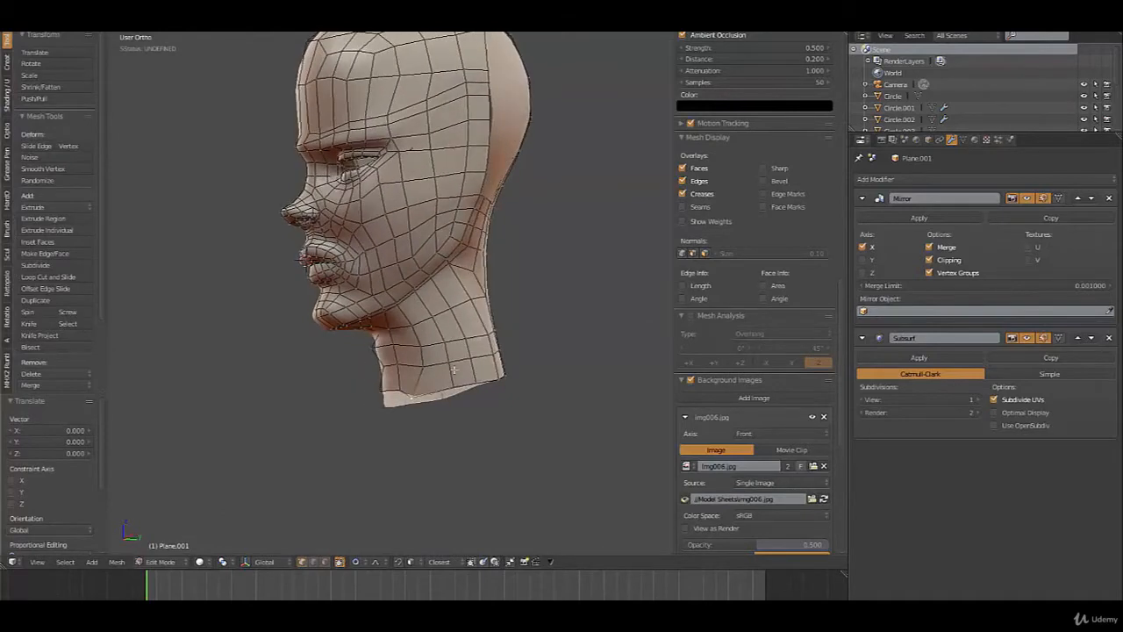
scroll(504, 296, "down", 3)
key("KP_3")
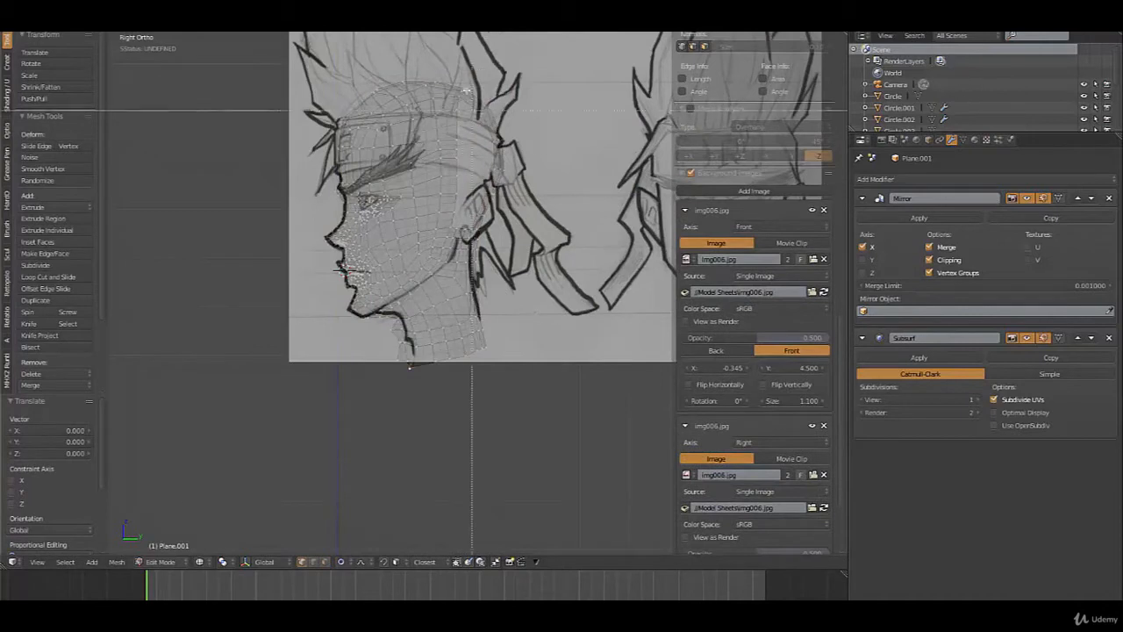
left_click_drag(469, 68, 498, 123)
left_click_drag(522, 223, 522, 224)
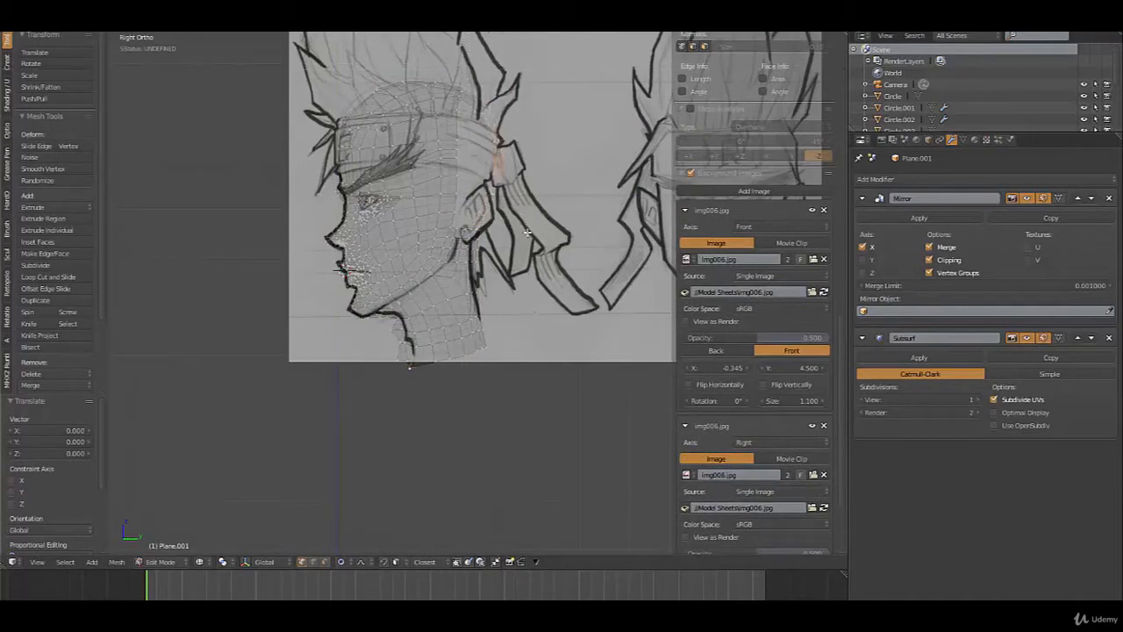
key("g")
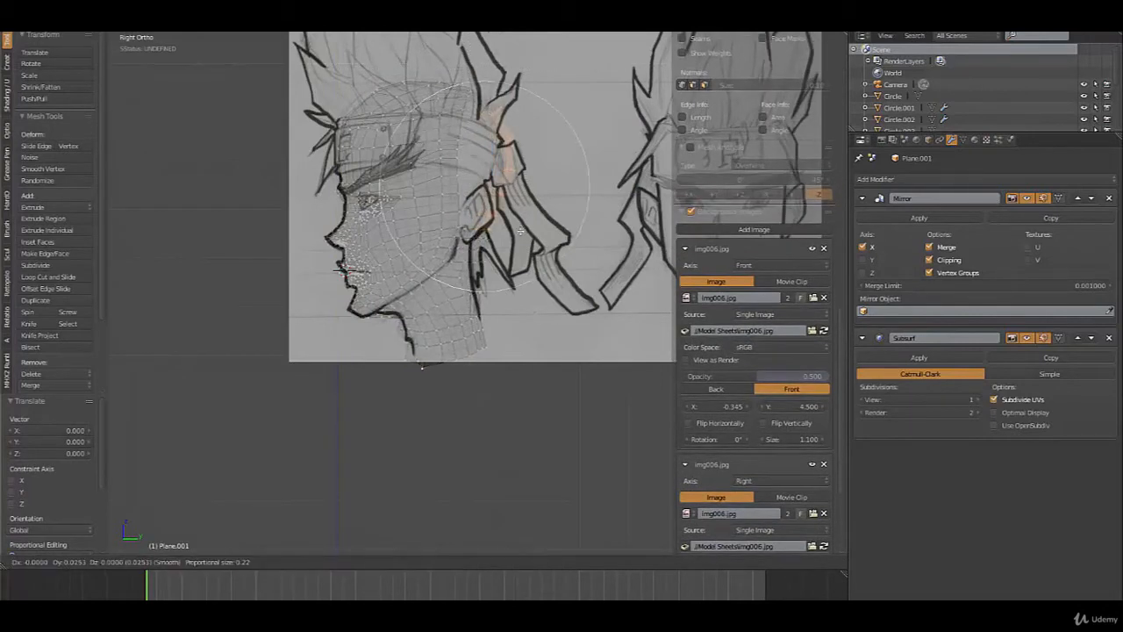
left_click(517, 235)
key("b")
left_click_drag(418, 318, 375, 375)
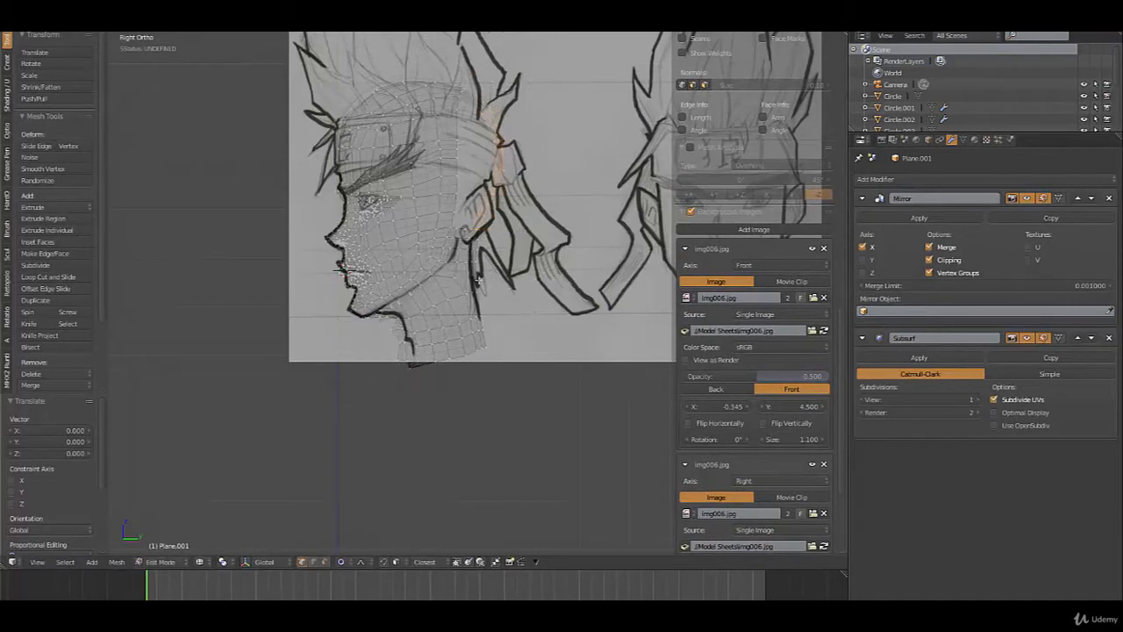
key("g")
scroll(527, 274, "down", 1)
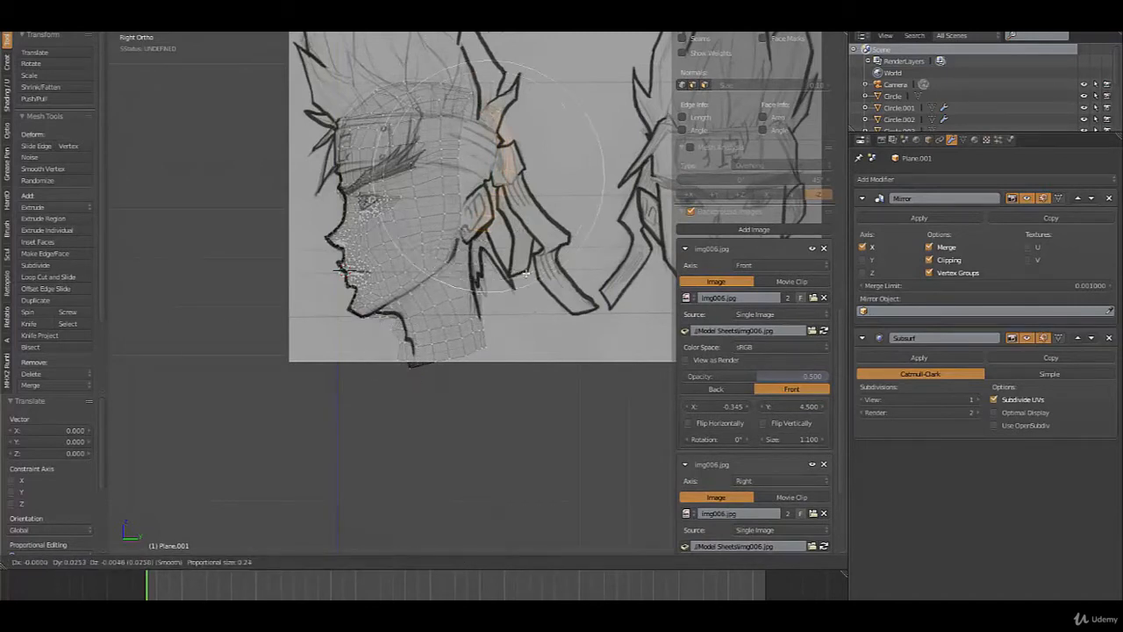
scroll(526, 274, "down", 1)
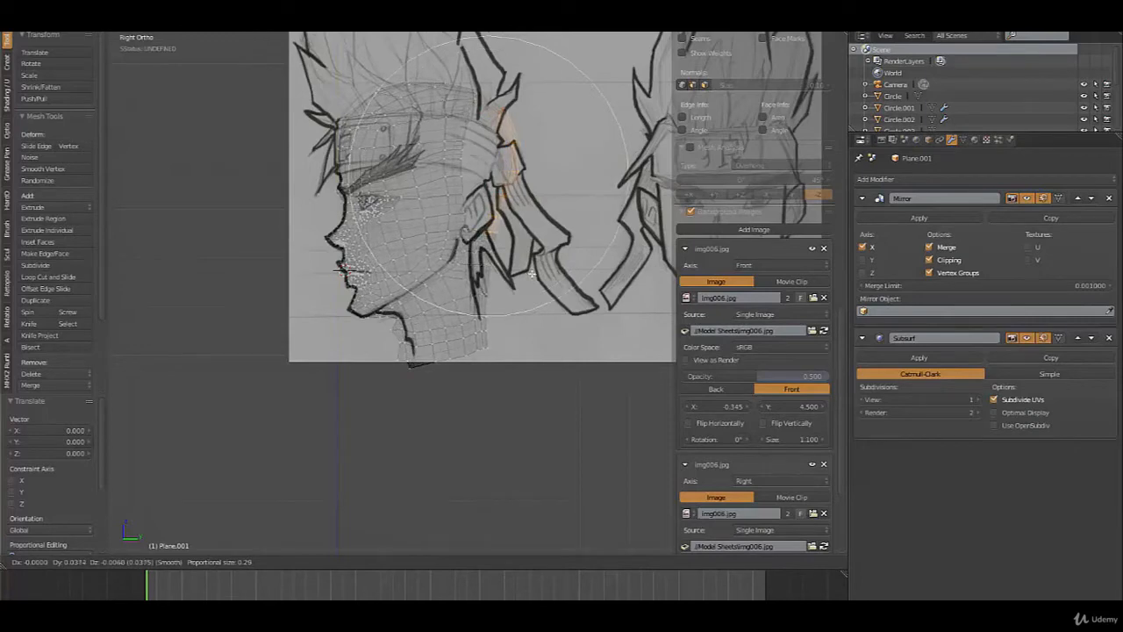
left_click(531, 274)
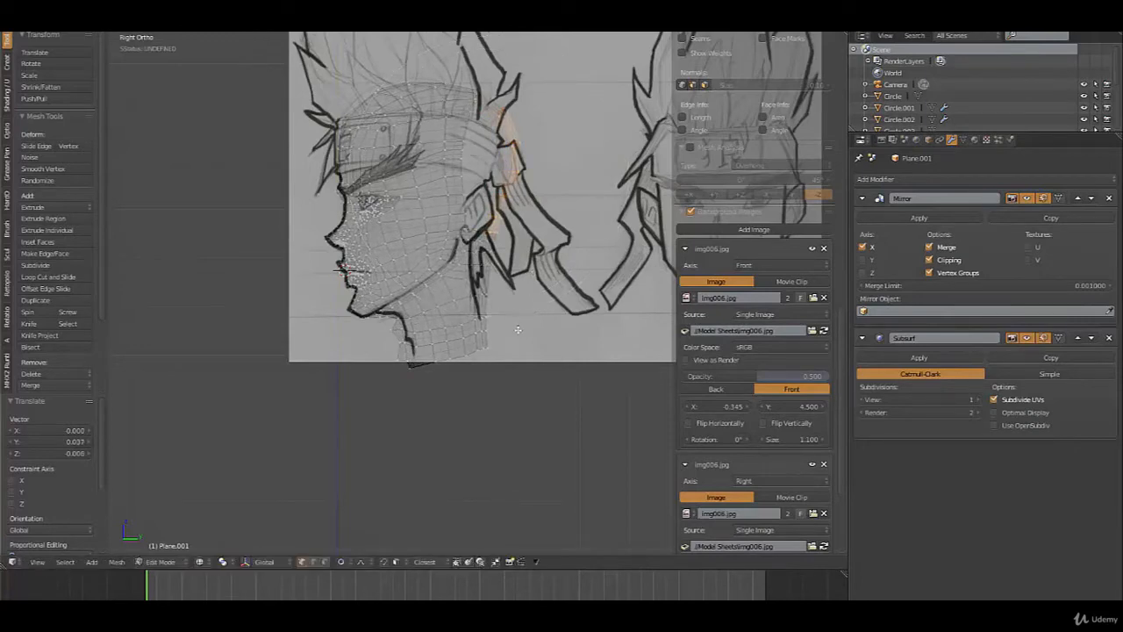
key("a")
Slide the temple vertex in front of the side opening along its edge to even out the face spacing
middle_click_drag(518, 332, 487, 167)
right_click(425, 169)
key("a")
key("Tab")
key("Tab")
scroll(755, 219, "up", 3)
key("g")
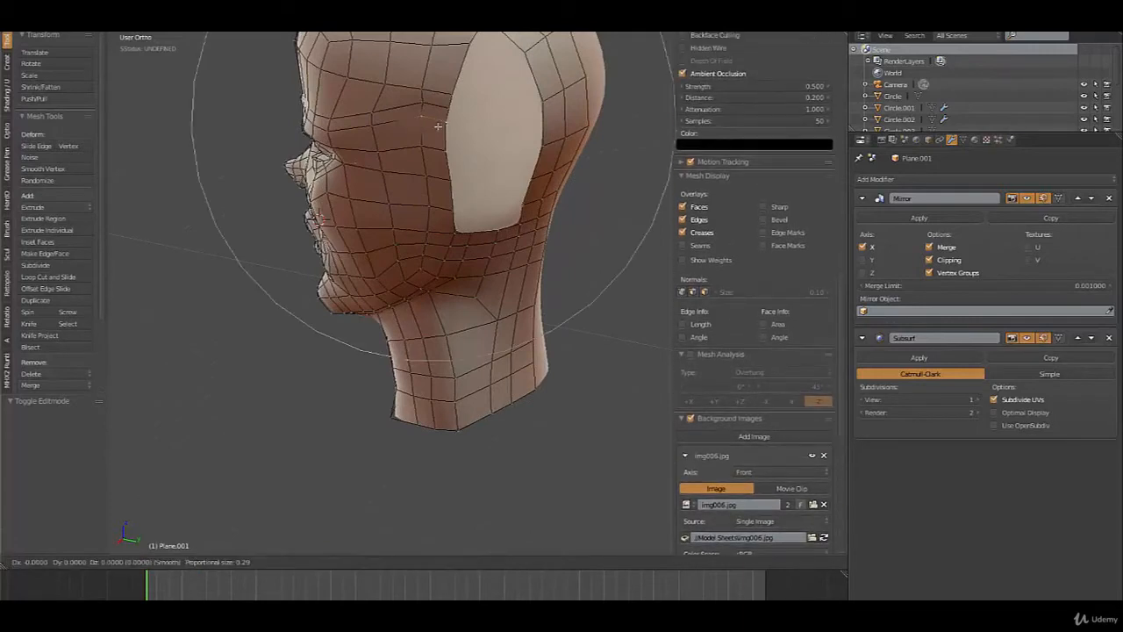
left_click(441, 135)
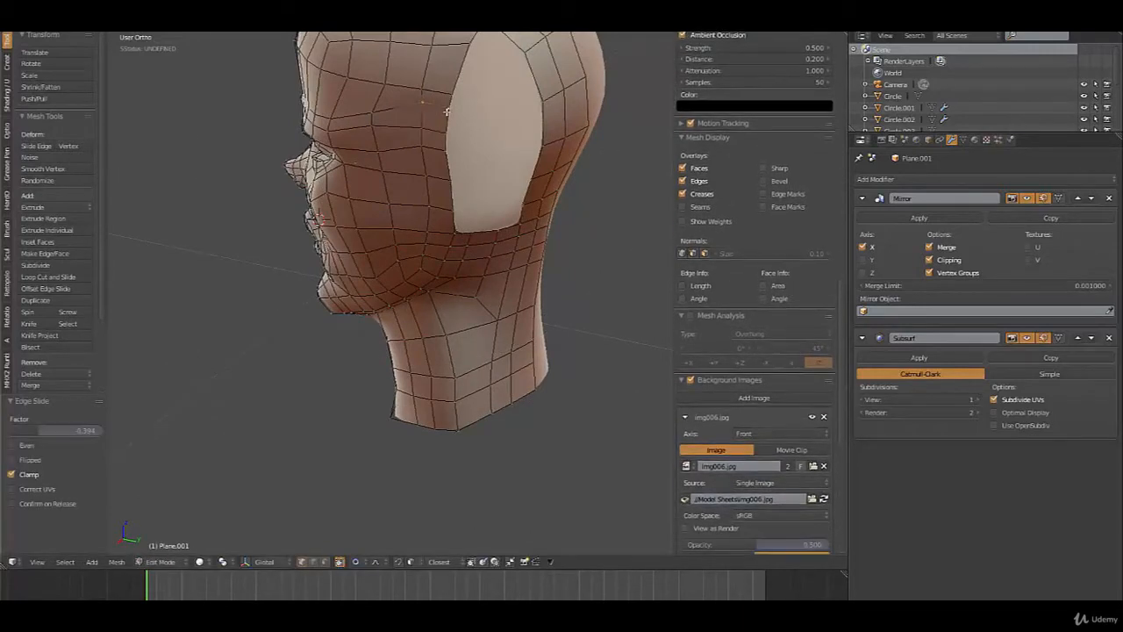
key("g")
key("g")
left_click(446, 115)
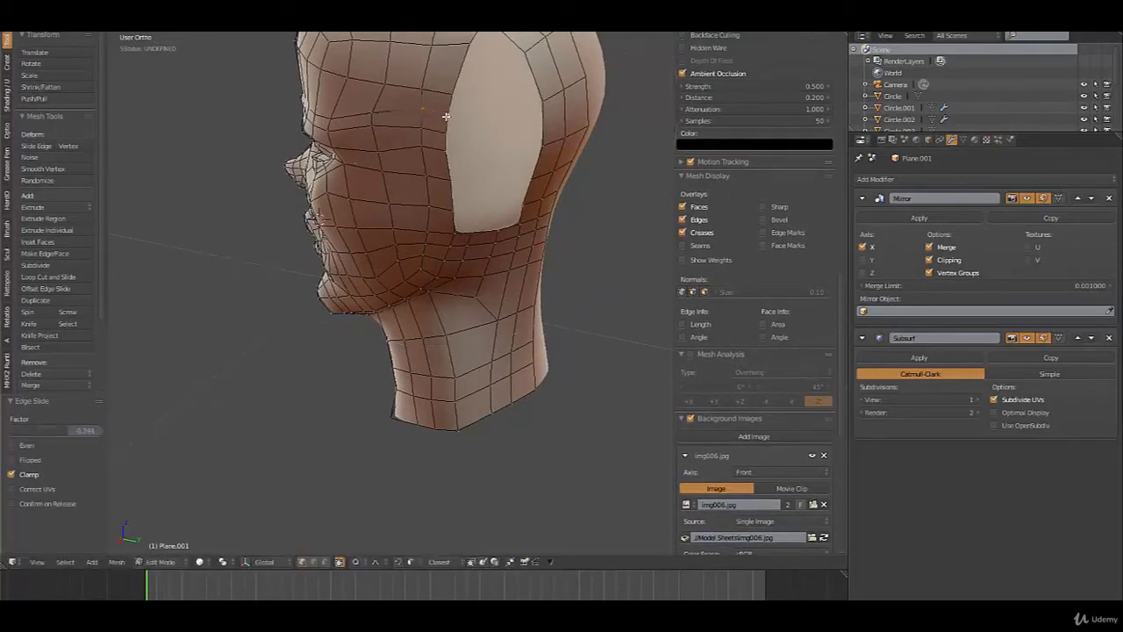
Select the side opening's border and add one centred loop cut across the strip behind it
middle_click_drag(488, 162, 459, 246)
scroll(447, 203, "down", 2)
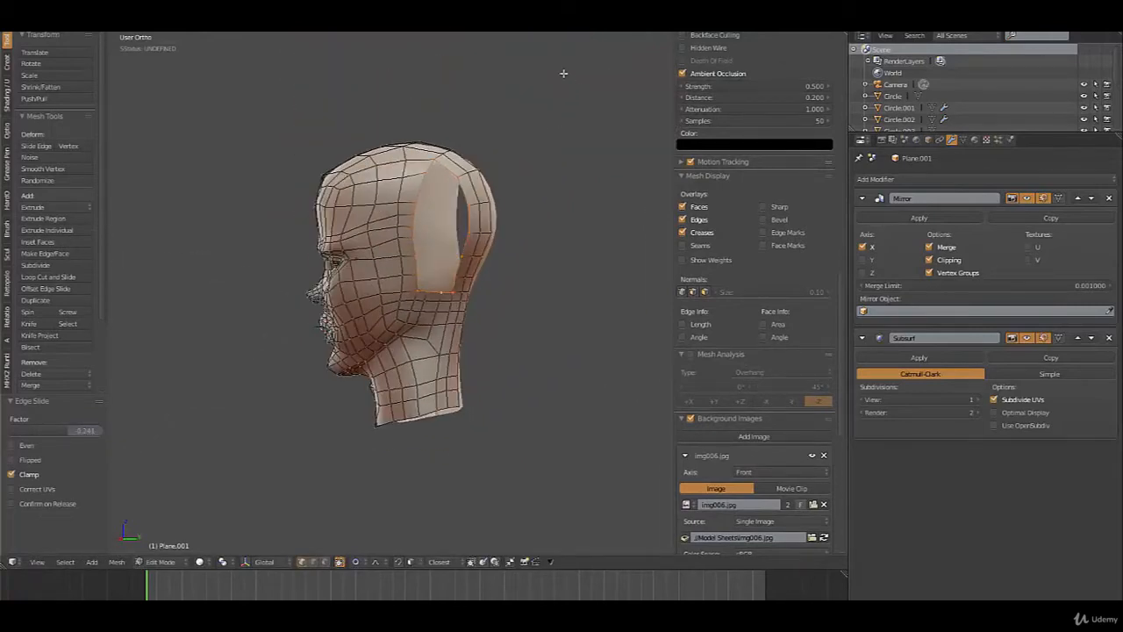
middle_click_drag(406, 173, 416, 174)
key("ctrl+r")
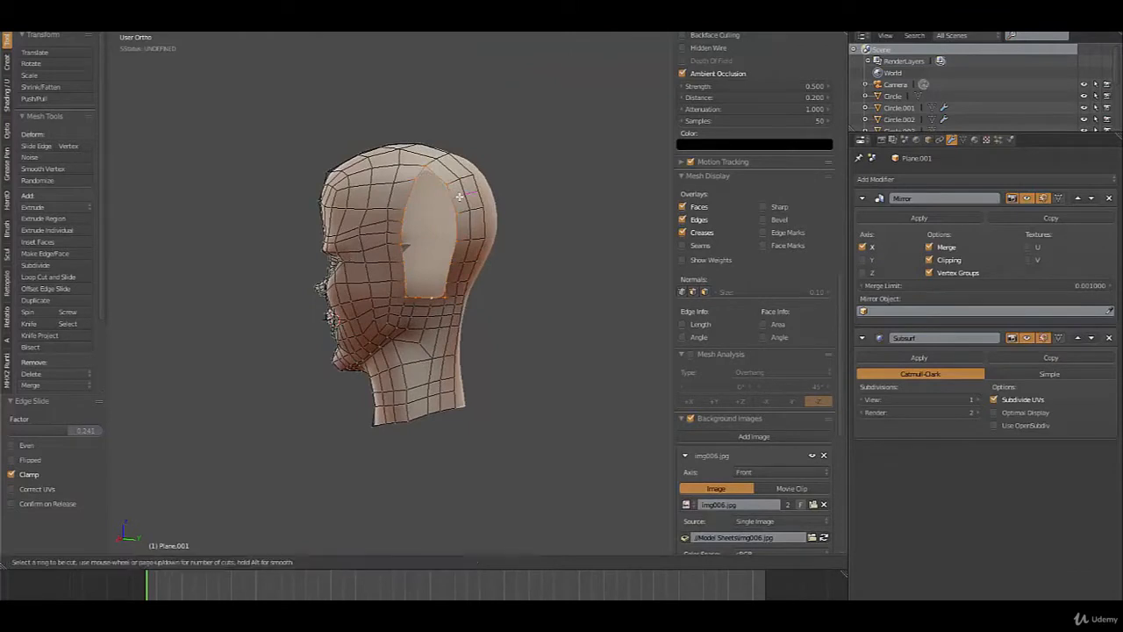
left_click(458, 194)
right_click(474, 202)
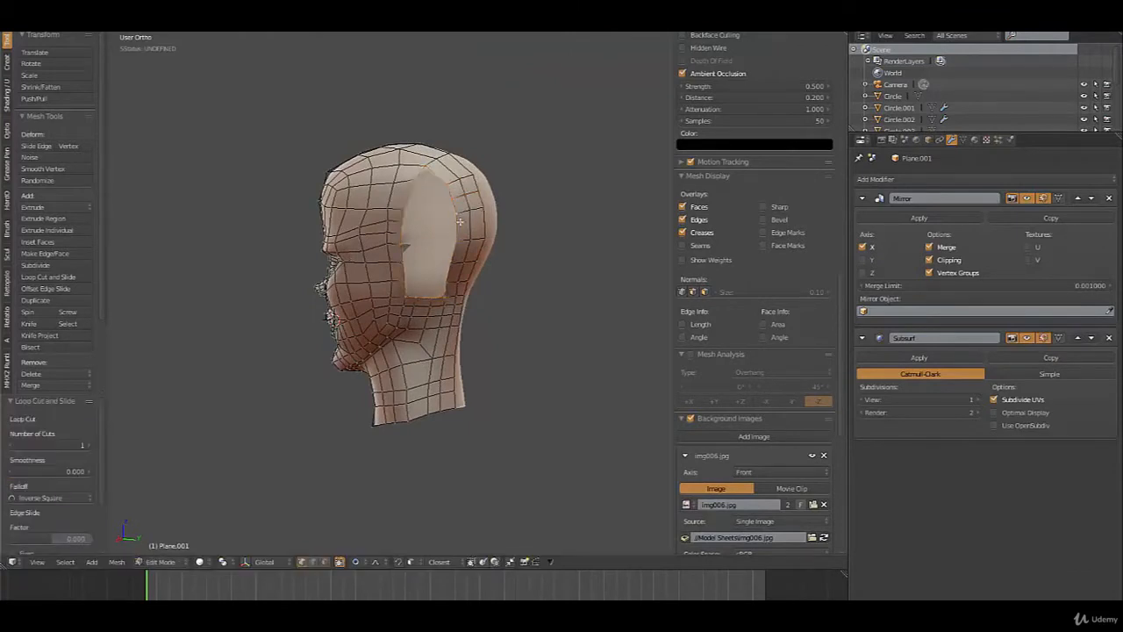
Close the side opening with Grid Fill, using a span of 3 and an offset of 2
key("ctrl+f")
left_click(459, 223)
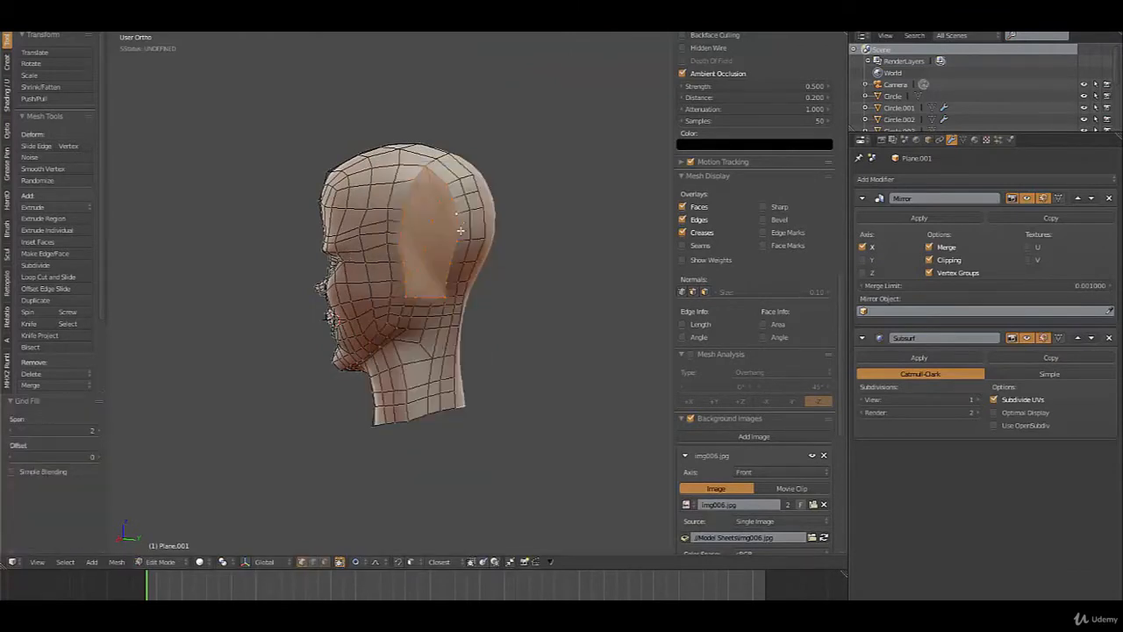
left_click(98, 431)
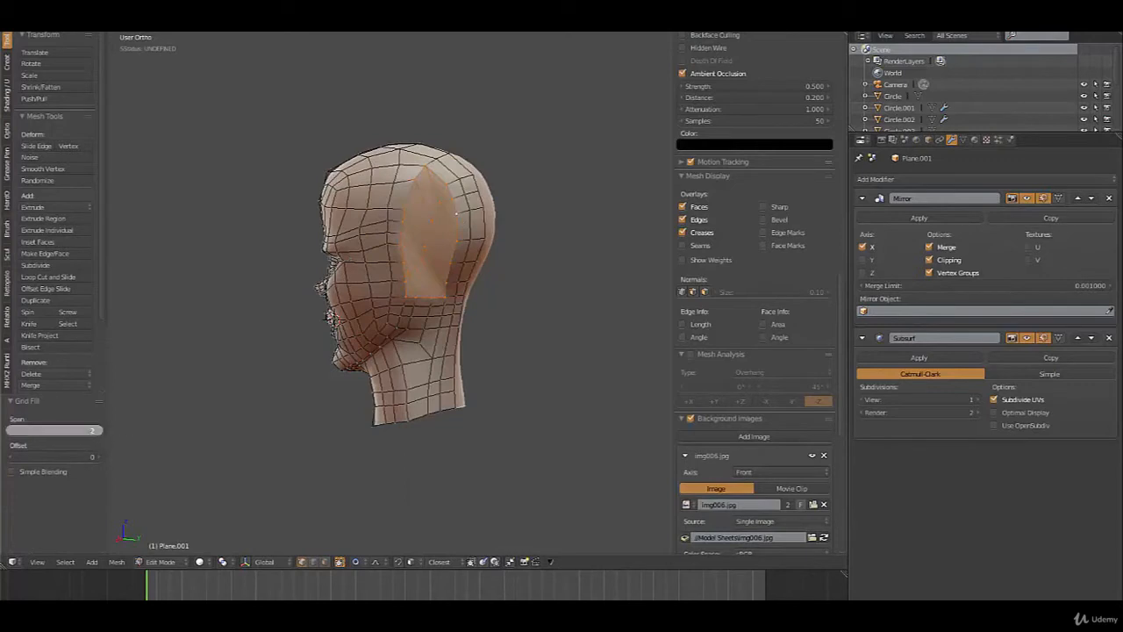
left_click(103, 455)
left_click(102, 456)
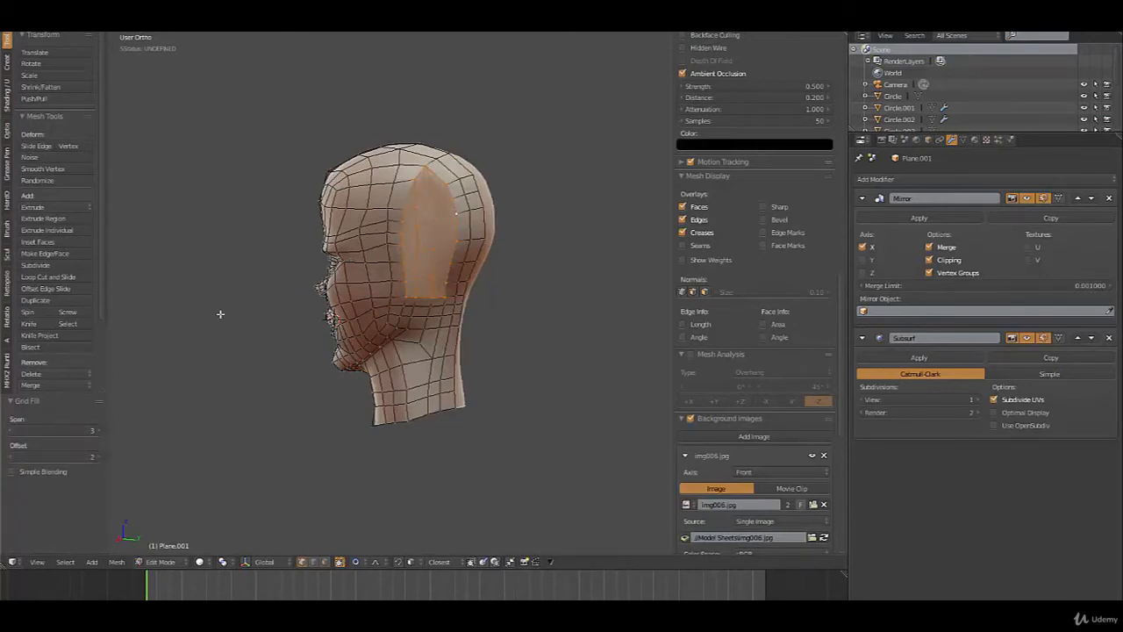
Pull the sunken area of the filled patch outward by about 0.023 using proportional editing with a size of 0.14
middle_click_drag(315, 309, 476, 323)
scroll(485, 292, "up", 2)
key("a")
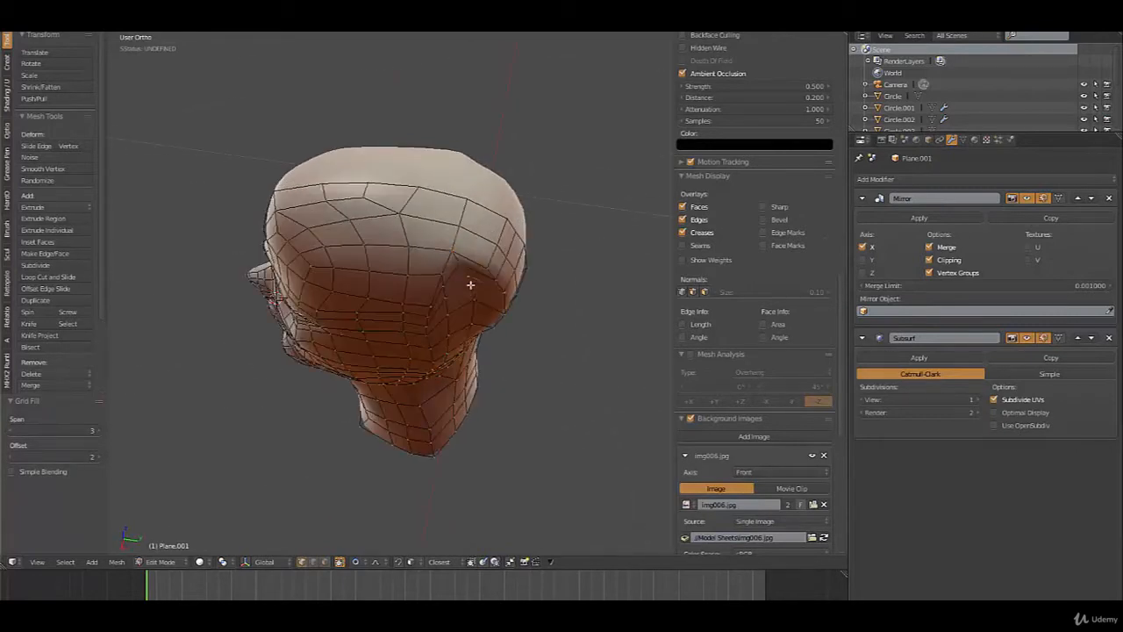
right_click(469, 301)
mouse_move(474, 323)
middle_mouse_down()
mouse_move(480, 306)
mouse_move(490, 320)
middle_mouse_up()
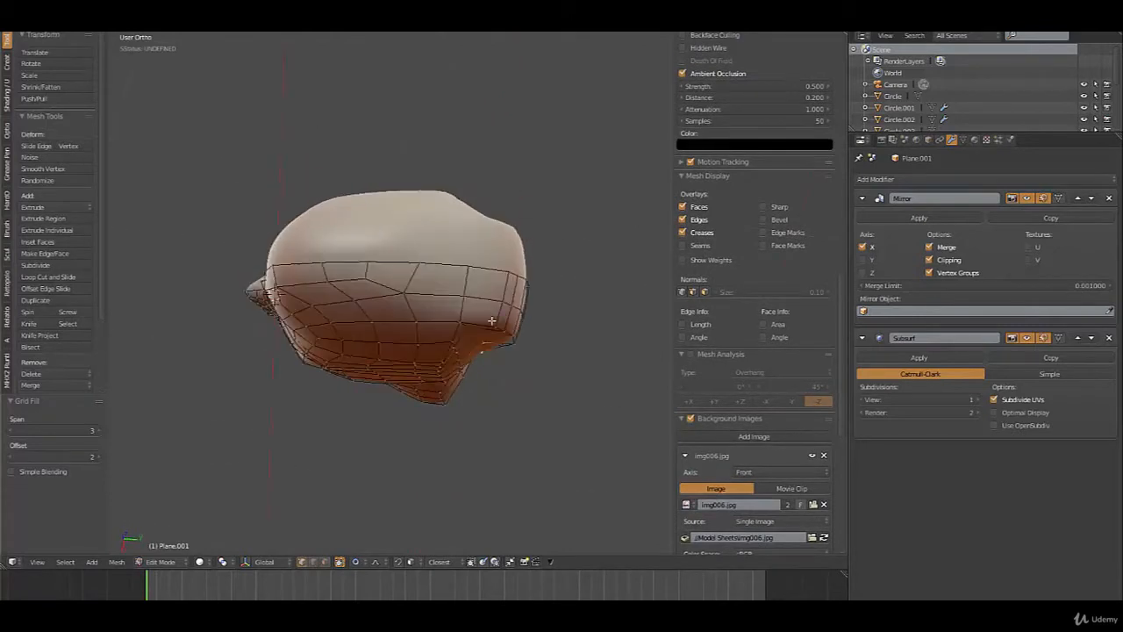
key("g")
scroll(490, 329, "up", 6)
scroll(490, 329, "up", 2)
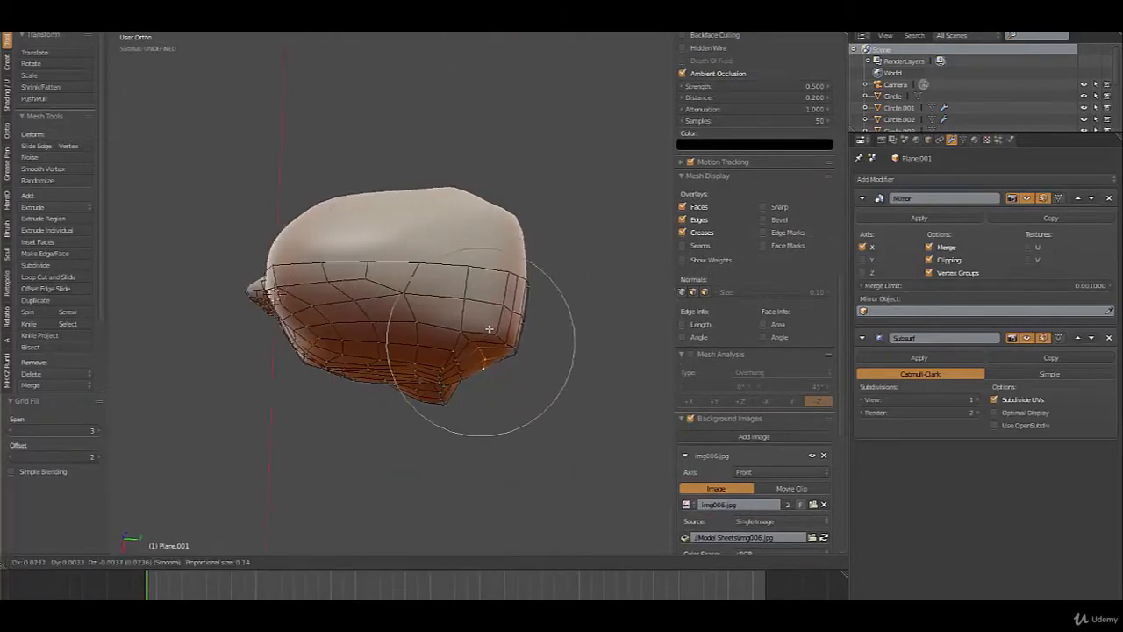
left_click(490, 329)
Move neighbouring points of the filled patch outward with smaller proportional influences, down to 0.07, to round the head's side
right_click(478, 359)
key("g")
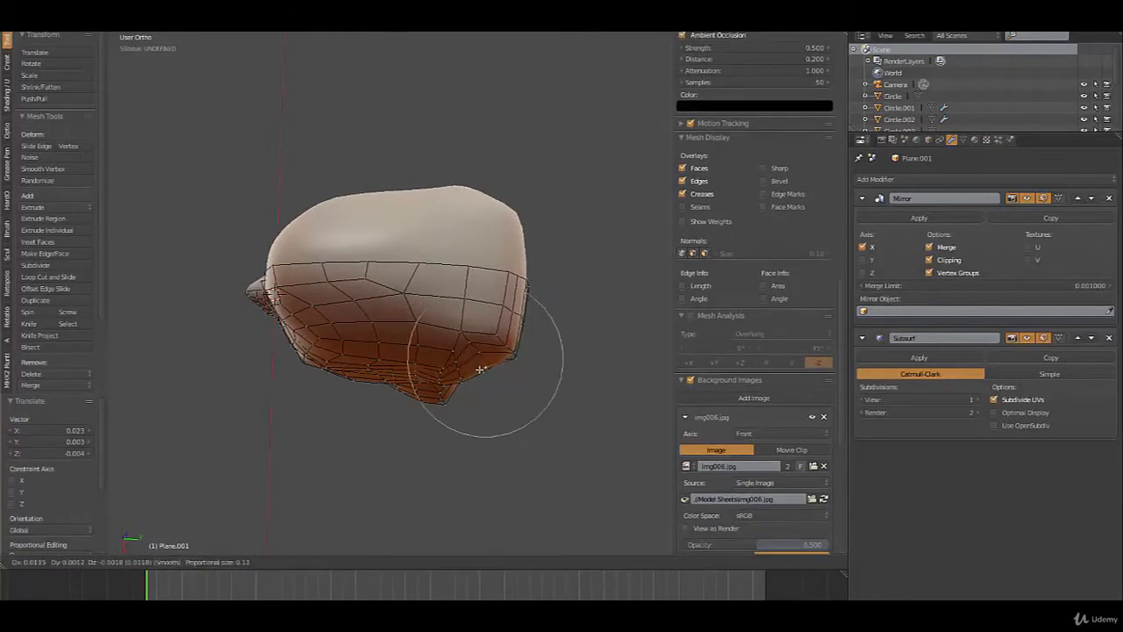
left_click(480, 358)
key("g")
scroll(479, 355, "up", 3)
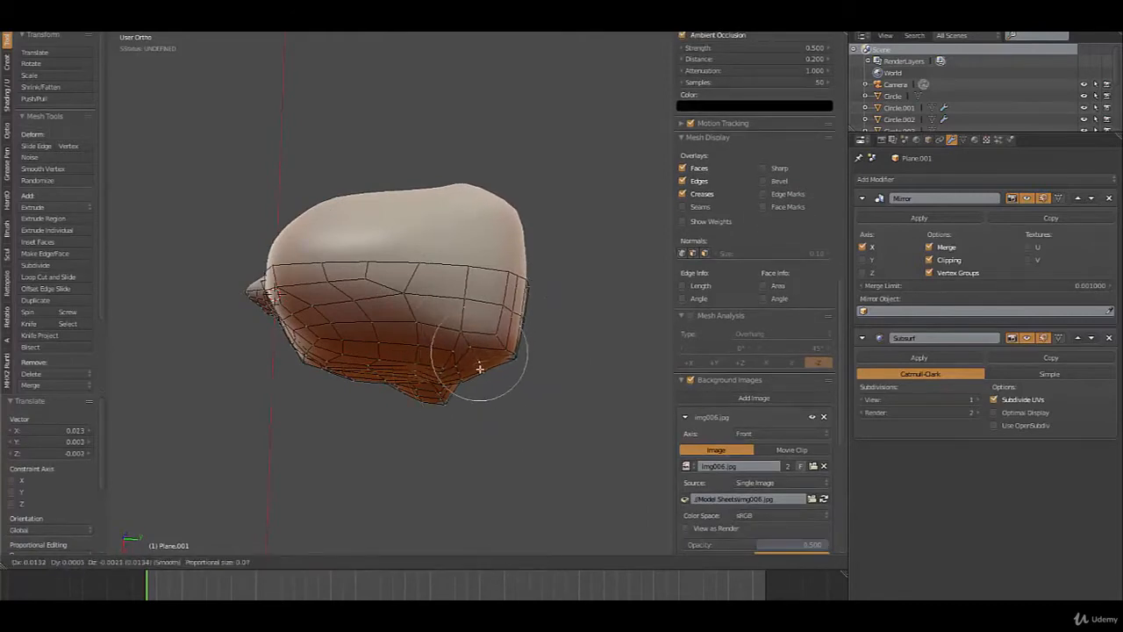
left_click(482, 367)
mouse_move(482, 369)
middle_mouse_down()
mouse_move(516, 321)
mouse_move(509, 256)
mouse_move(511, 289)
mouse_move(496, 313)
mouse_move(492, 281)
middle_mouse_up()
key("g")
left_click(501, 317)
Switch to Sculpt Mode and smooth the filled side and back of the head with a 96 px brush
left_click(167, 561)
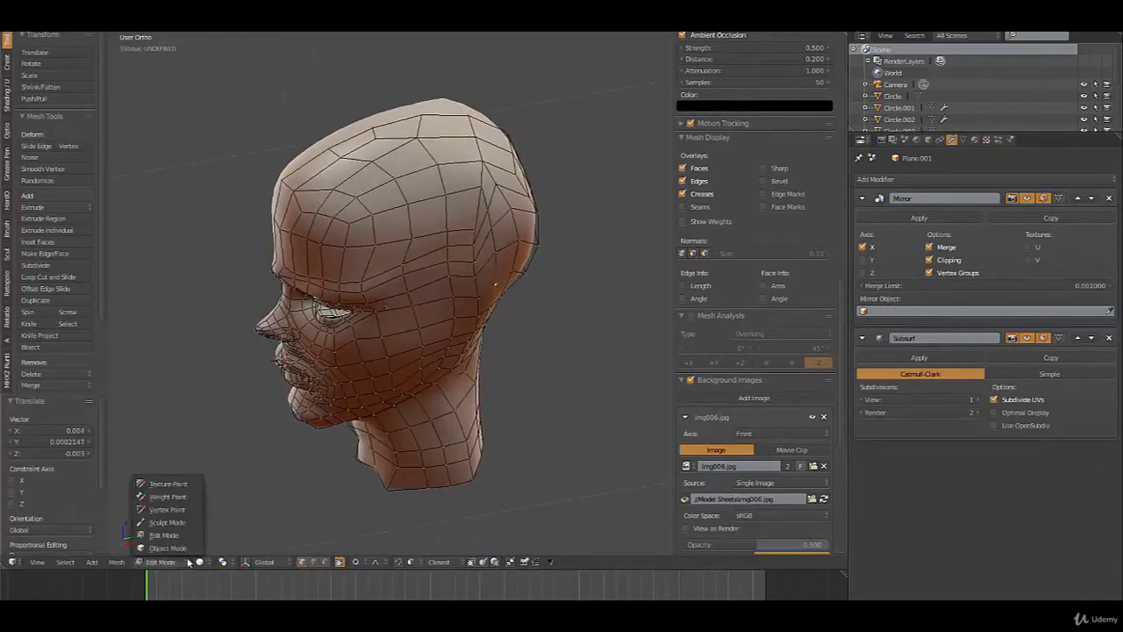
left_click(219, 518)
middle_click_drag(508, 347, 478, 331)
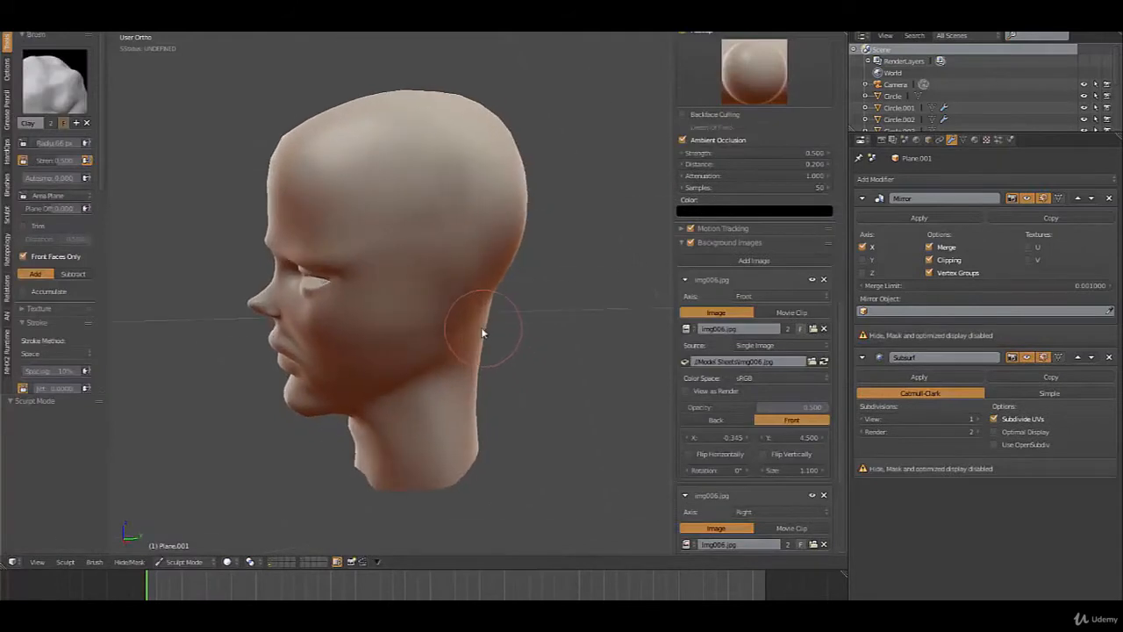
middle_click_drag(527, 295, 481, 254)
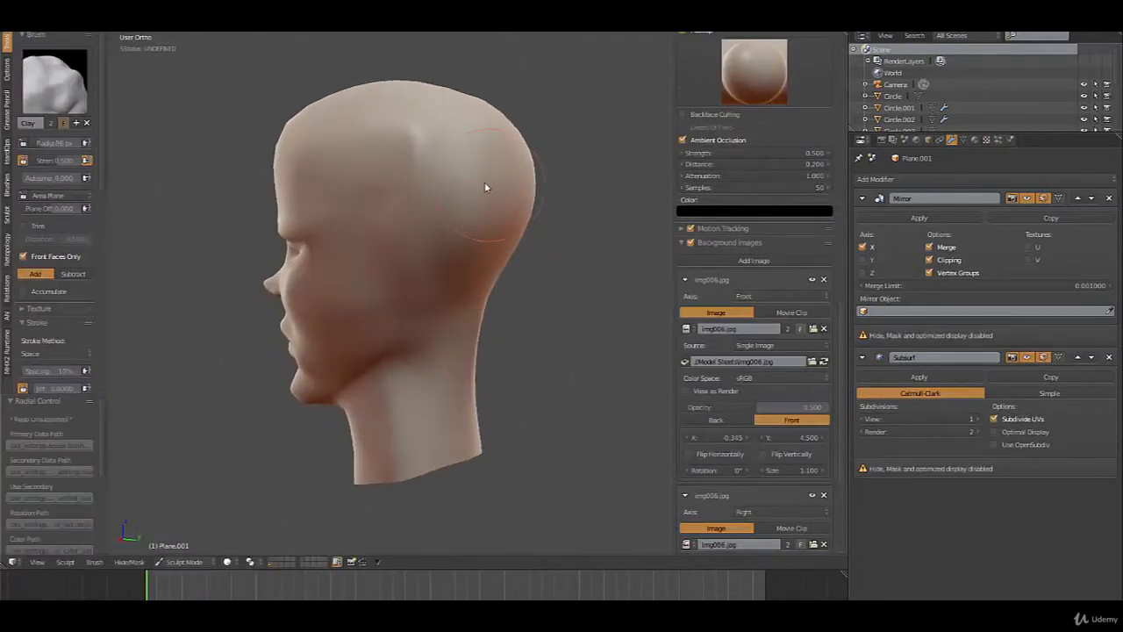
mouse_move(431, 161)
left_mouse_down("shift")
mouse_move(412, 166)
mouse_move(438, 237)
left_mouse_up("shift")
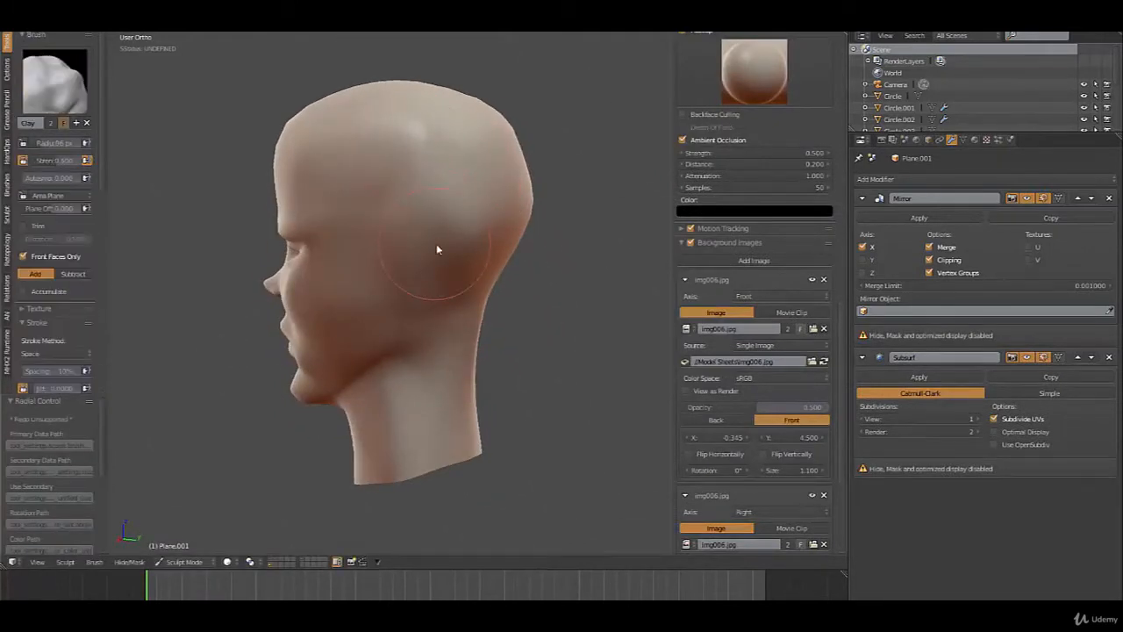
left_click_drag(479, 198, 458, 259, "shift")
mouse_move(445, 298)
middle_mouse_down()
mouse_move(522, 319)
mouse_move(467, 340)
mouse_move(482, 256)
middle_mouse_up()
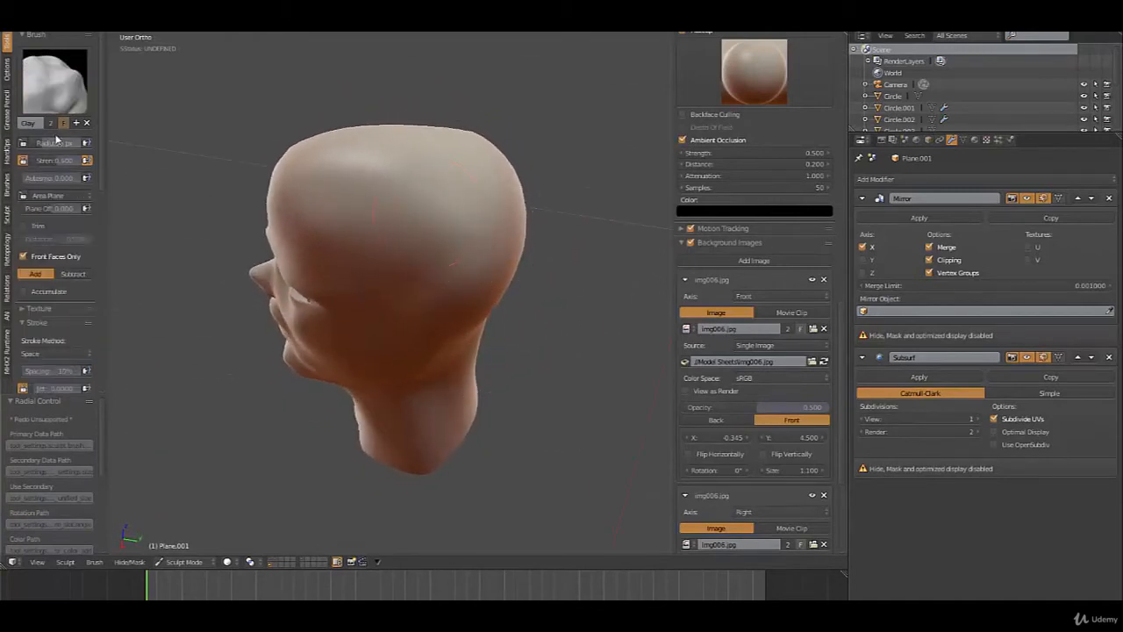
Select the Smooth brush, lower its strength, and smooth the side and upper part of the head
key("s")
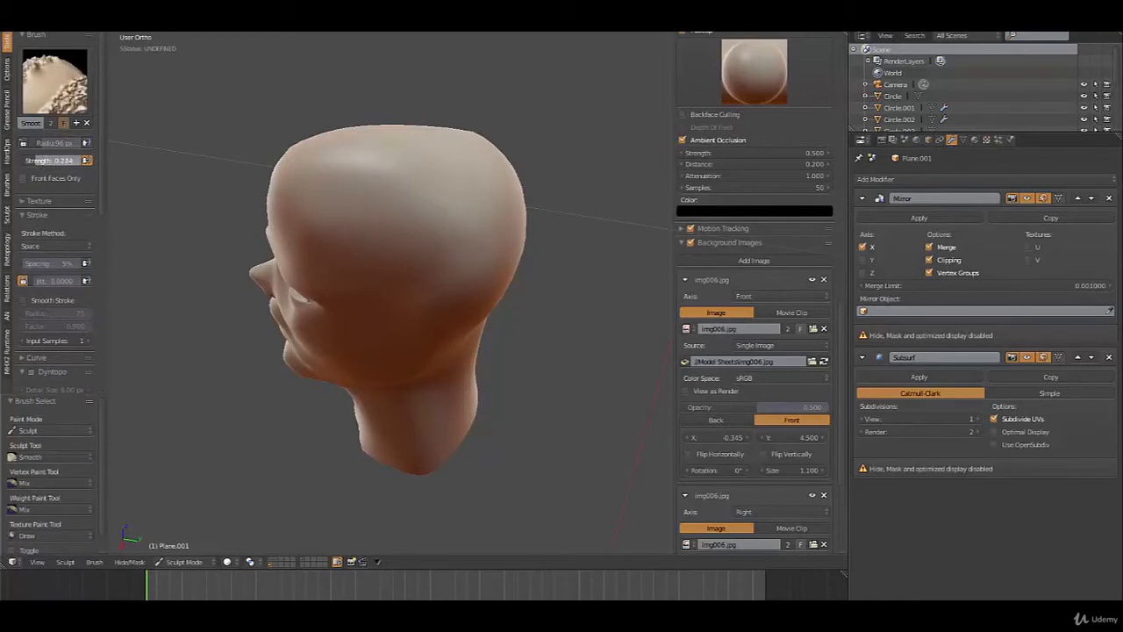
mouse_move(389, 281)
middle_mouse_down()
mouse_move(361, 248)
mouse_move(368, 230)
middle_mouse_up()
middle_click_drag(388, 268, 436, 243)
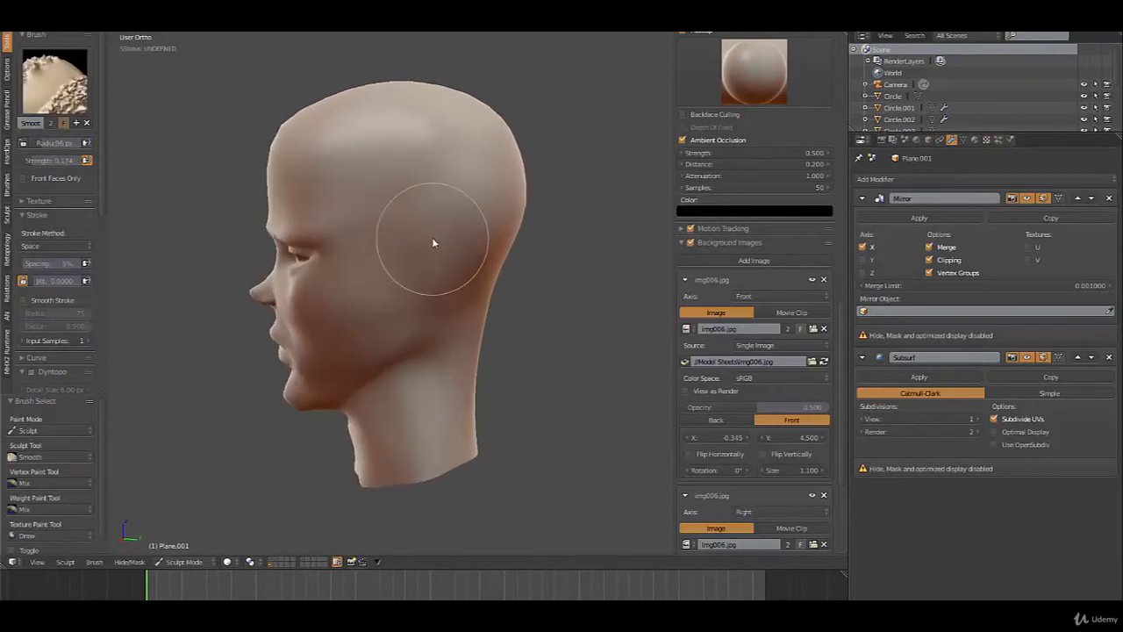
mouse_move(432, 297)
middle_mouse_down()
mouse_move(345, 261)
mouse_move(371, 243)
mouse_move(370, 189)
middle_mouse_up()
mouse_move(377, 167)
left_mouse_down()
mouse_move(378, 183)
mouse_move(391, 147)
left_mouse_up()
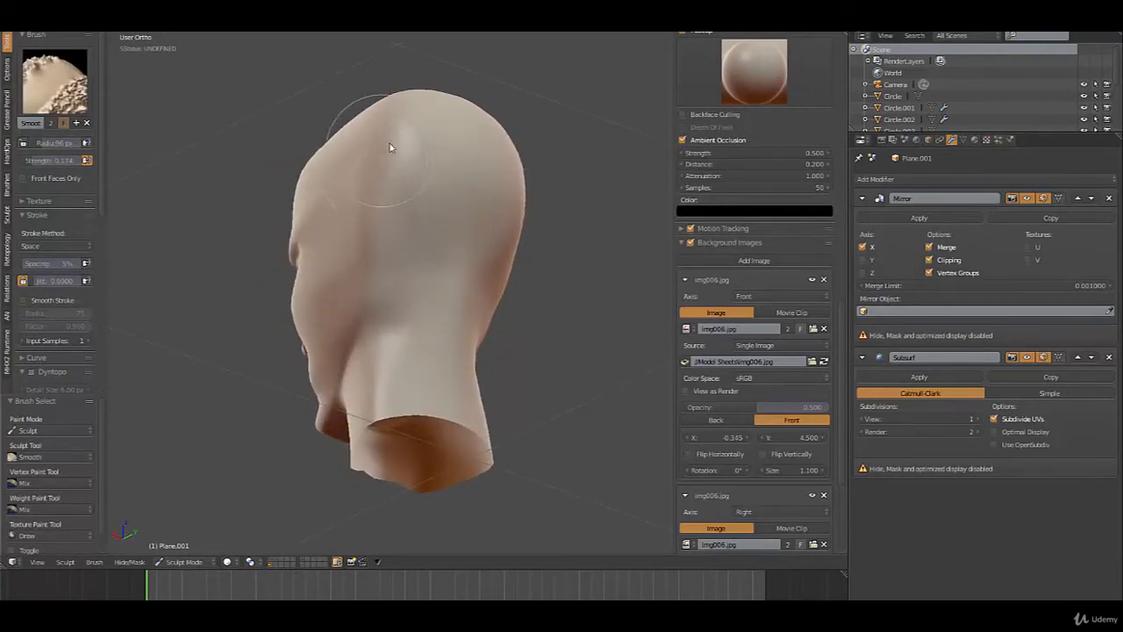
Pull the rear lower corner of the neck outward and down with the Grab brush
mouse_move(406, 158)
middle_mouse_down()
mouse_move(409, 110)
mouse_move(351, 234)
mouse_move(526, 269)
mouse_move(494, 261)
mouse_move(517, 254)
mouse_move(514, 279)
mouse_move(464, 343)
mouse_move(479, 448)
middle_mouse_up()
key("g")
mouse_move(478, 449)
left_mouse_down()
mouse_move(488, 452)
mouse_move(477, 458)
left_mouse_up()
mouse_move(502, 469)
middle_mouse_down()
mouse_move(459, 468)
mouse_move(439, 482)
mouse_move(477, 396)
mouse_move(466, 376)
middle_mouse_up()
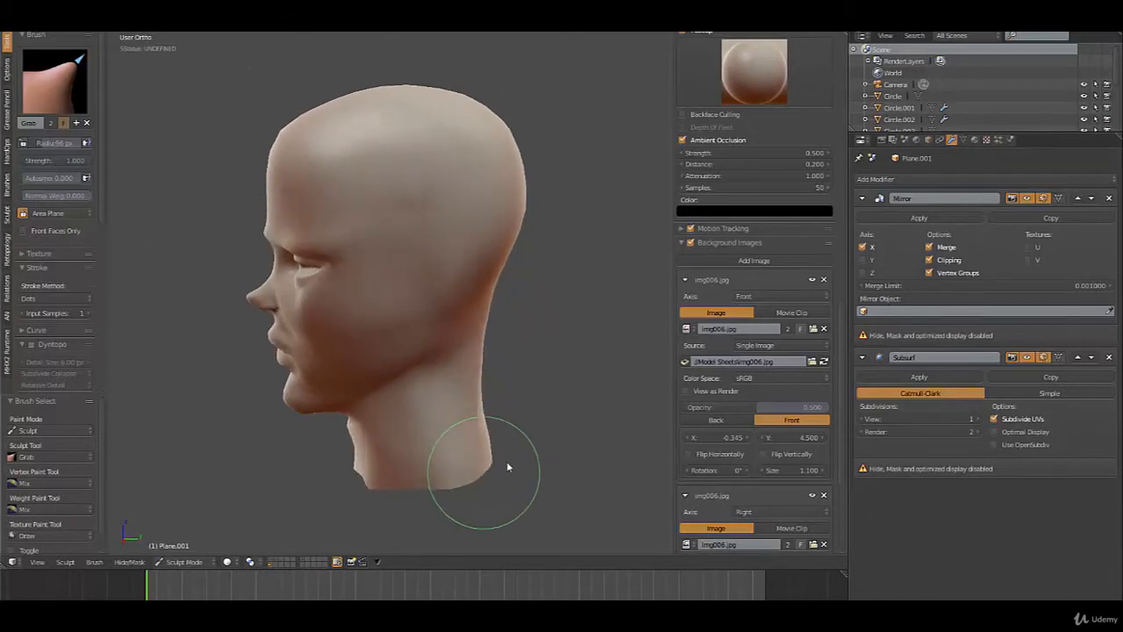
mouse_move(508, 464)
middle_mouse_down()
mouse_move(533, 454)
mouse_move(536, 437)
middle_mouse_up()
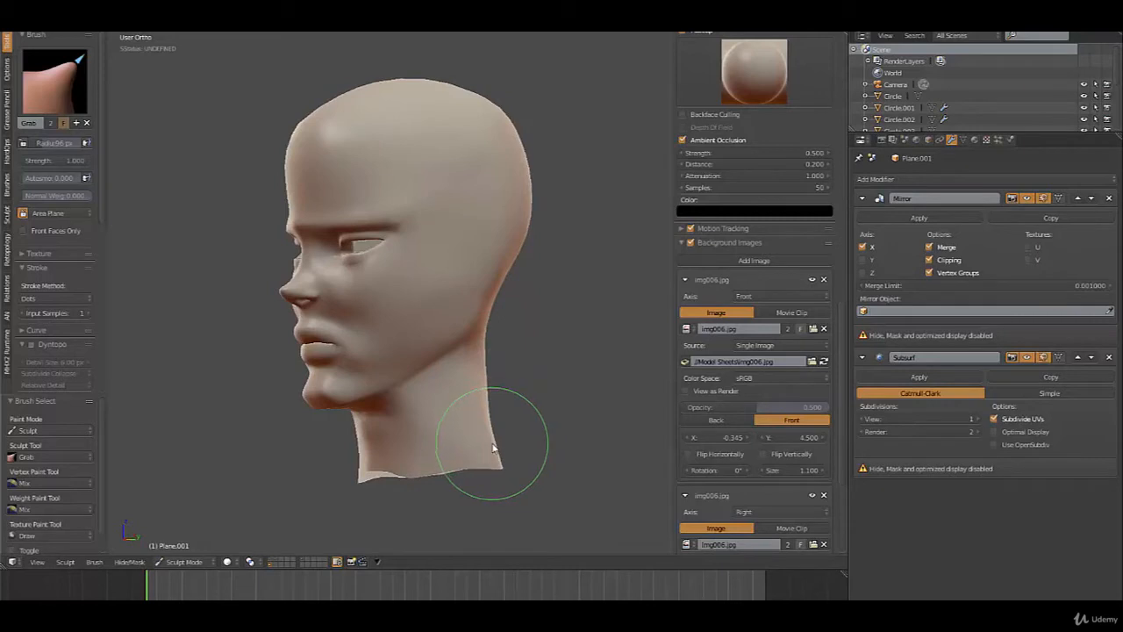
Shift the rear of the jawline forward with the Grab brush and compare the profile with the side reference drawing
mouse_move(407, 477)
middle_mouse_down()
mouse_move(479, 479)
mouse_move(465, 478)
mouse_move(501, 426)
mouse_move(491, 405)
mouse_move(501, 401)
mouse_move(462, 370)
mouse_move(424, 378)
middle_mouse_up()
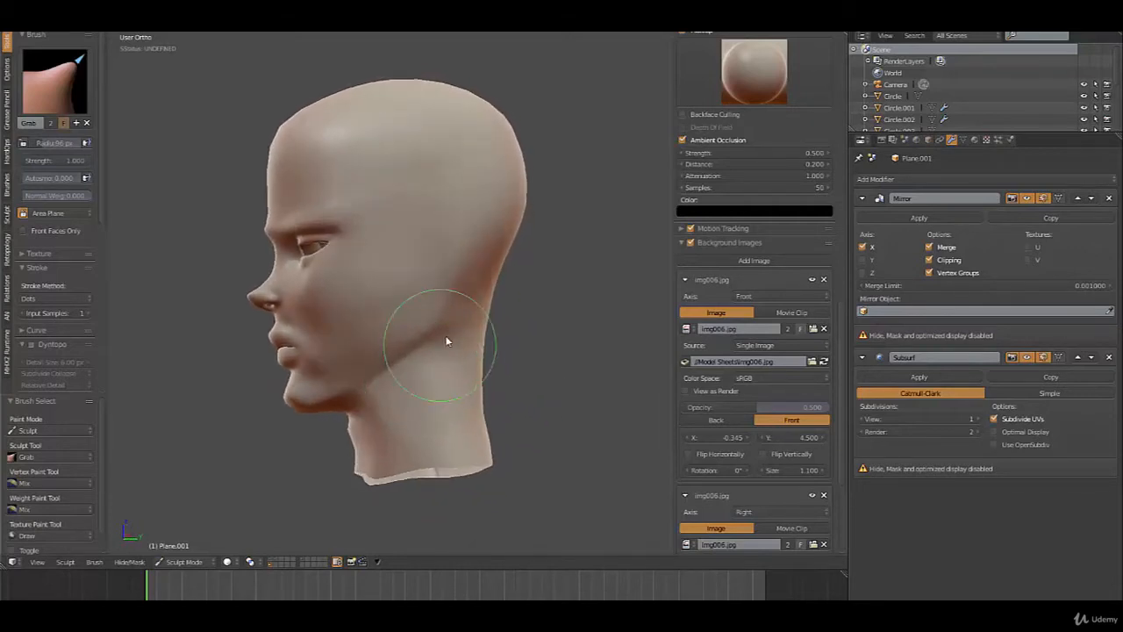
left_click_drag(448, 326, 433, 328)
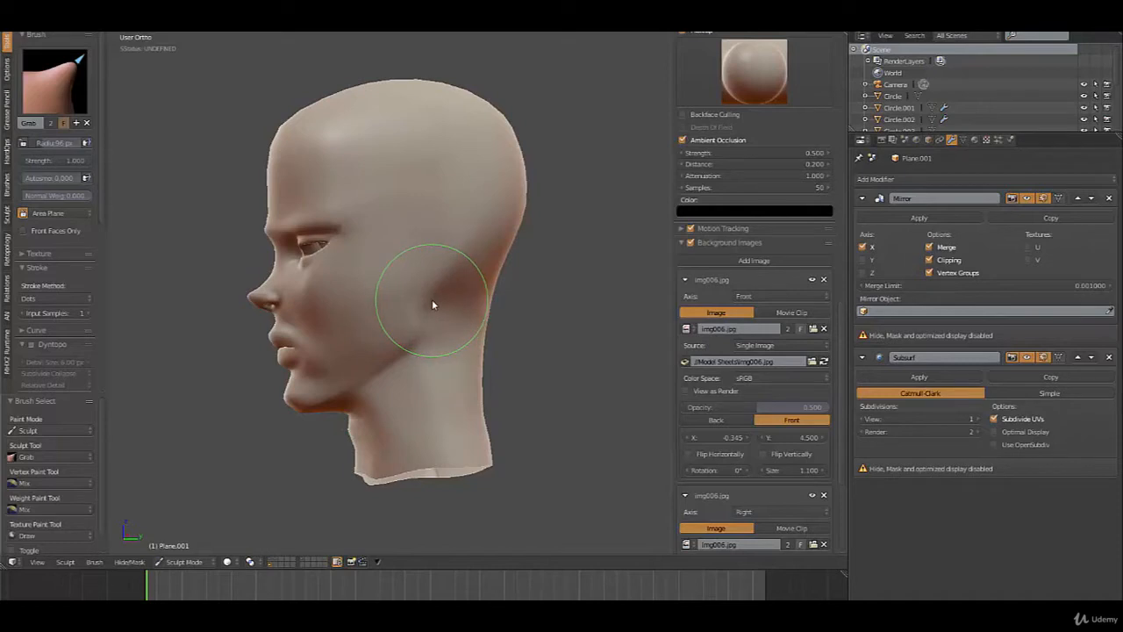
key("KP_3")
scroll(435, 334, "up", 1)
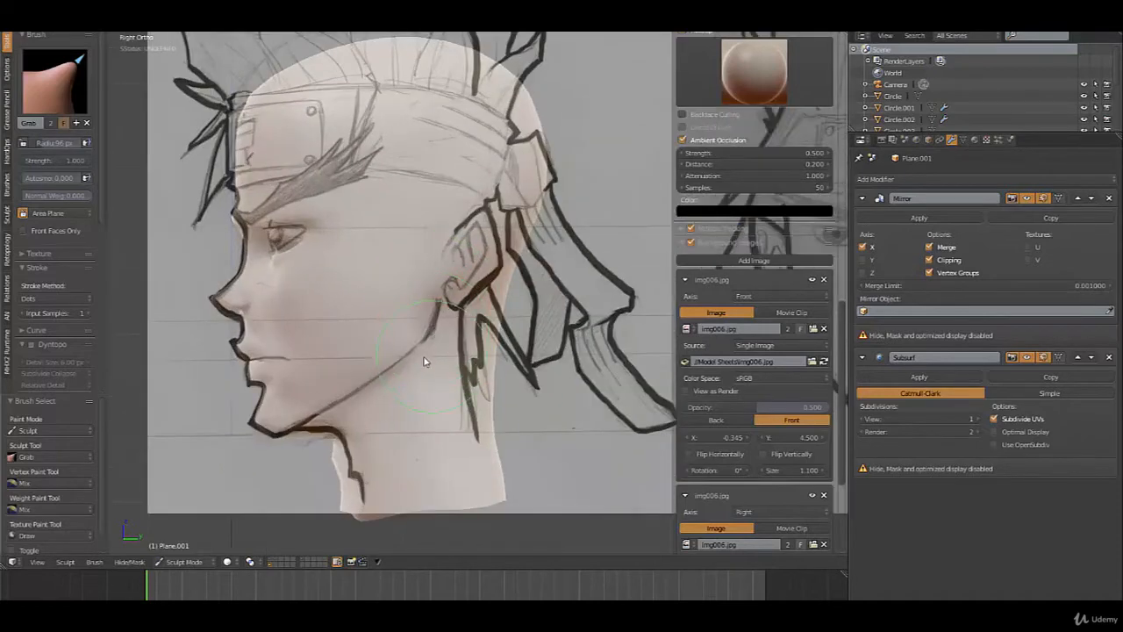
scroll(830, 421, "down", 2)
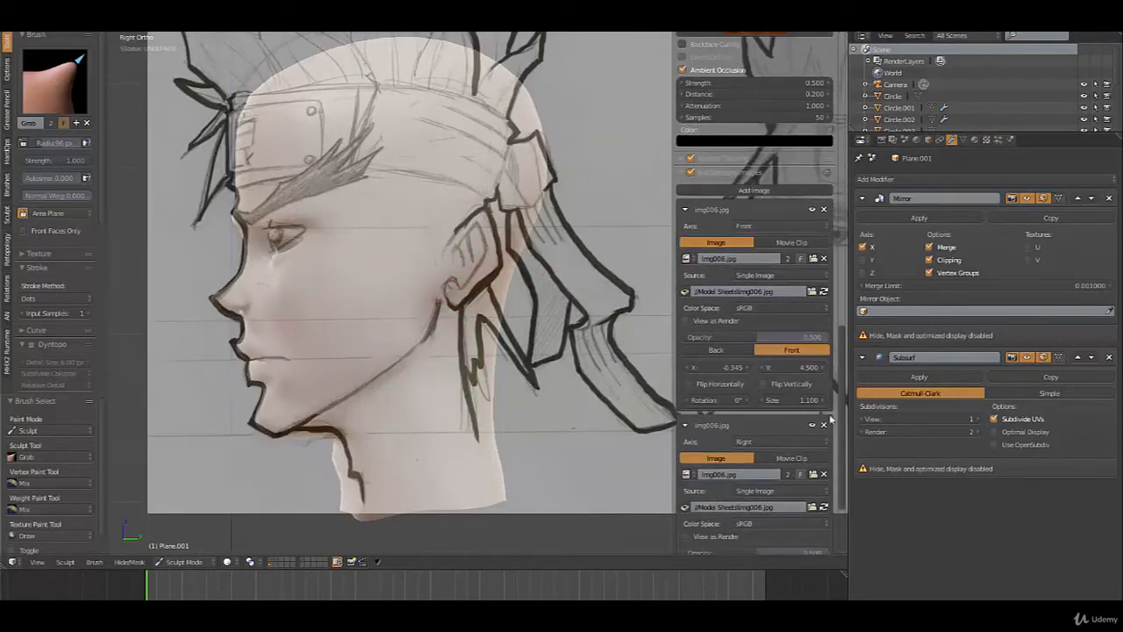
Reshape the rear corner of the jaw where it meets the neck with the Grab brush
mouse_move(533, 306)
middle_mouse_down()
mouse_move(507, 384)
mouse_move(479, 366)
mouse_move(494, 376)
mouse_move(493, 358)
mouse_move(511, 358)
mouse_move(476, 351)
mouse_move(501, 384)
mouse_move(492, 376)
middle_mouse_up()
scroll(503, 351, "up", 2)
mouse_move(503, 351)
left_mouse_down()
mouse_move(526, 388)
mouse_move(515, 425)
left_mouse_up()
mouse_move(524, 426)
middle_mouse_down()
mouse_move(540, 402)
mouse_move(533, 351)
middle_mouse_up()
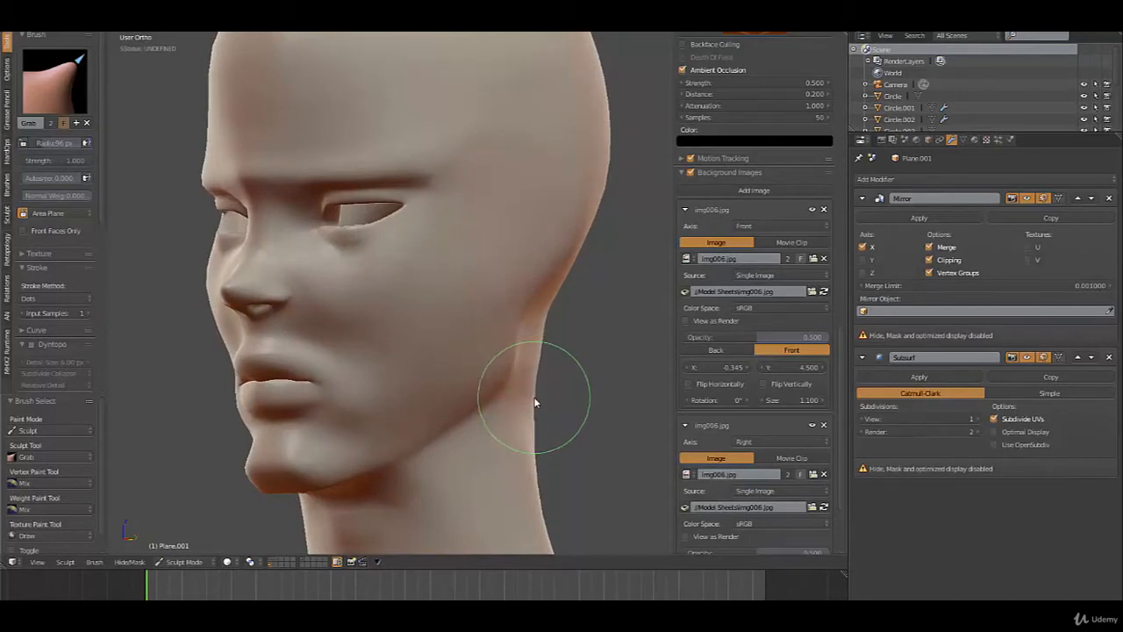
middle_click_drag(544, 325, 352, 374)
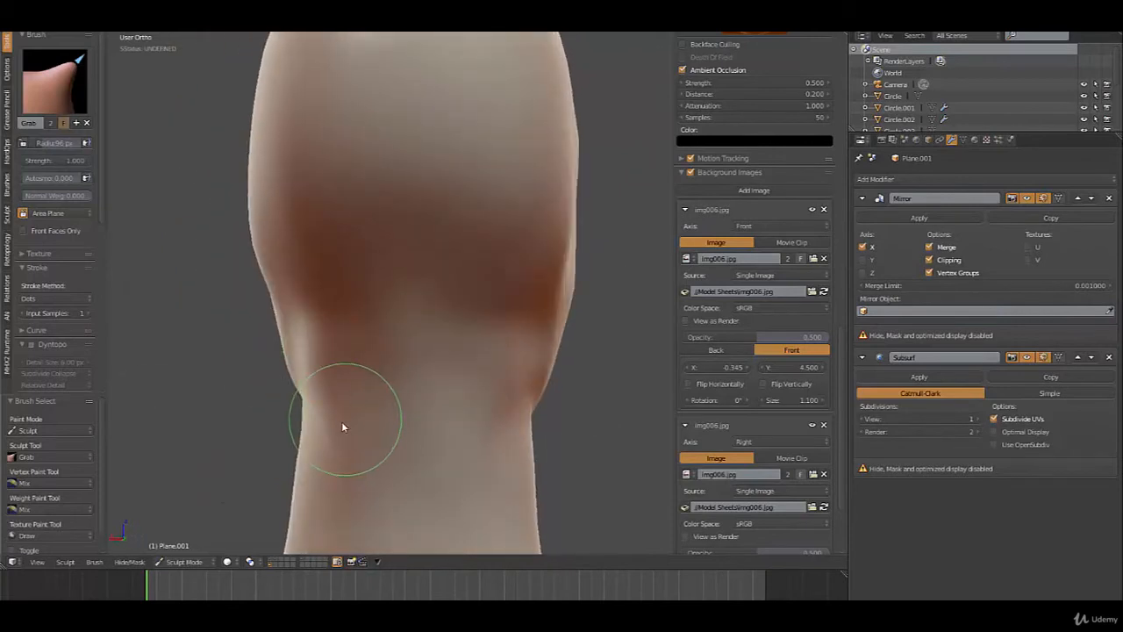
mouse_move(319, 441)
middle_mouse_down()
mouse_move(447, 409)
mouse_move(567, 414)
mouse_move(533, 388)
middle_mouse_up()
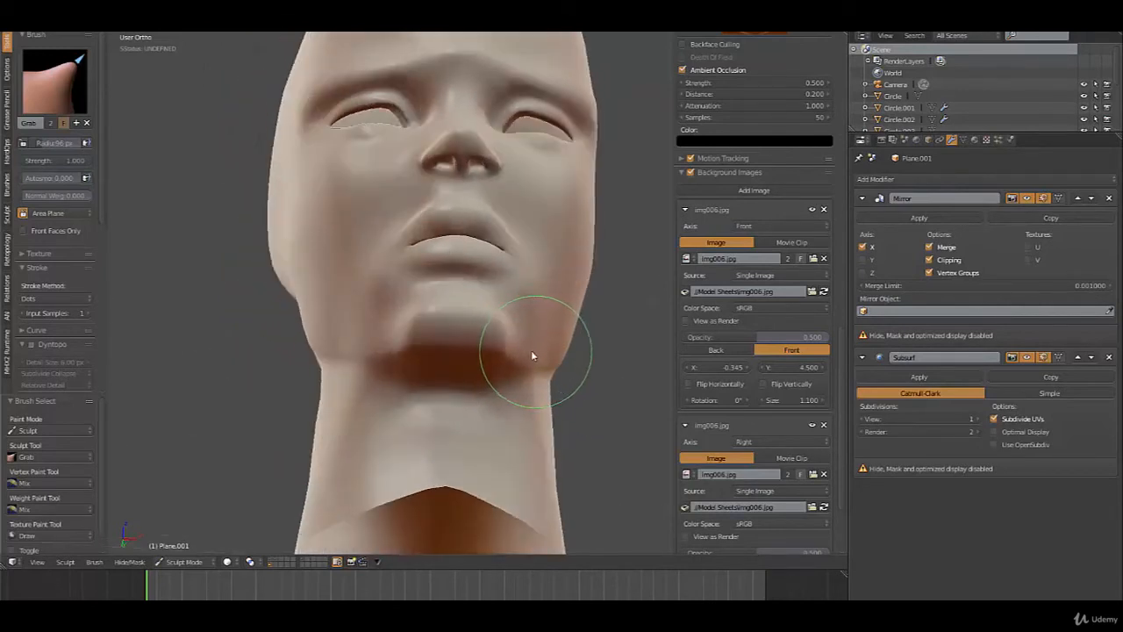
left_click_drag(532, 351, 523, 354)
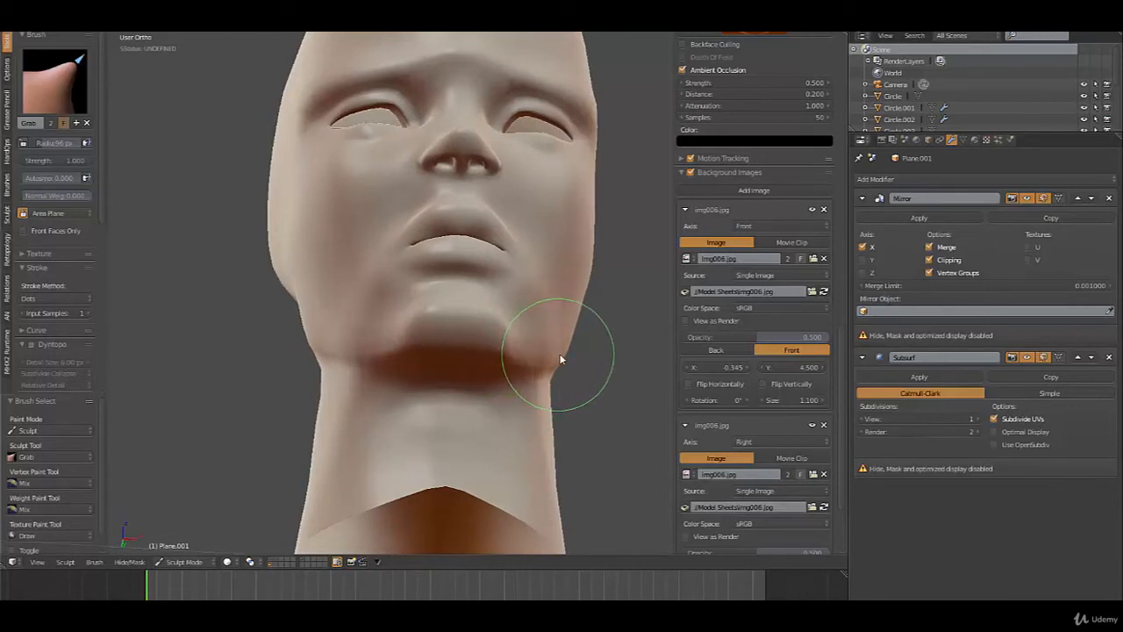
middle_click_drag(577, 358, 523, 391)
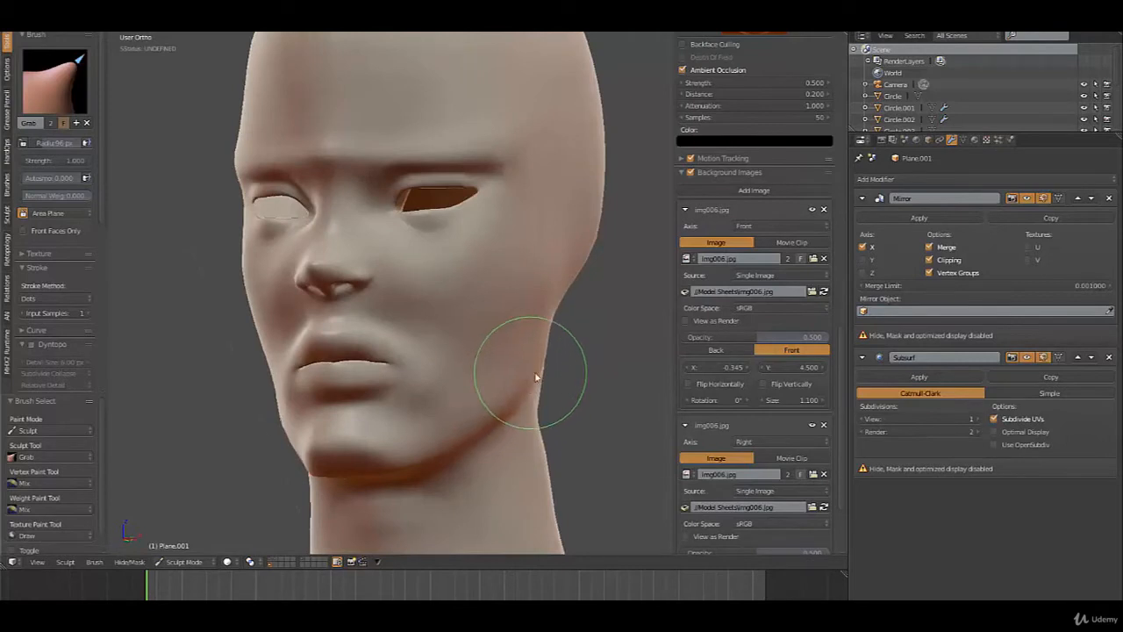
mouse_move(535, 386)
middle_mouse_down()
mouse_move(577, 384)
mouse_move(567, 396)
middle_mouse_up()
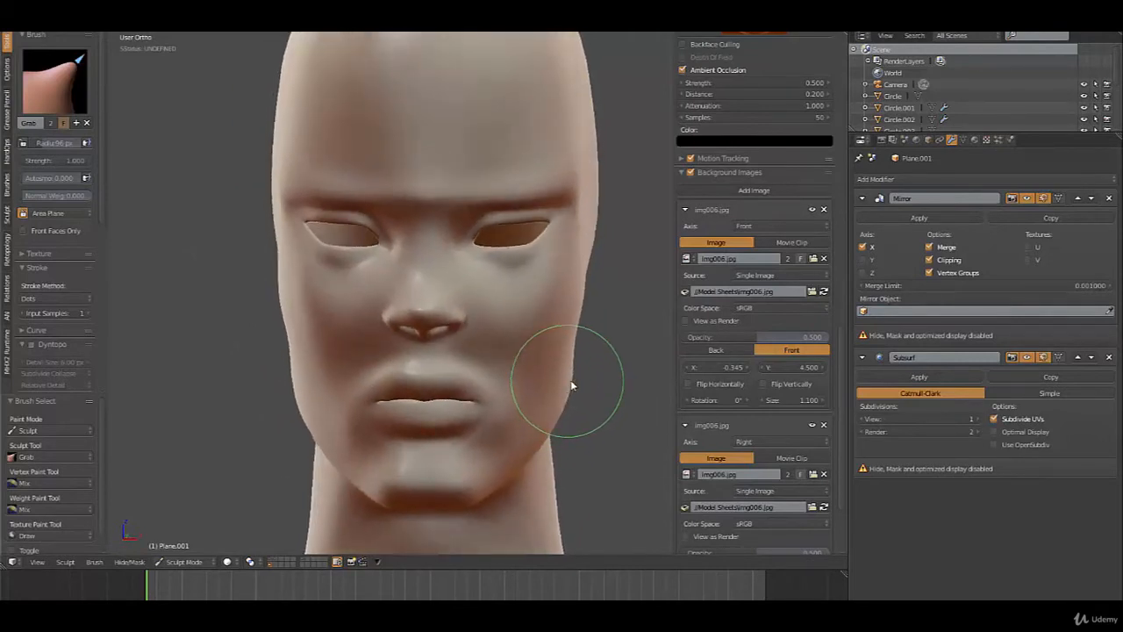
Lower the opacity of the front reference image to 0.163 and of the right reference image to 0.207
key("KP_1")
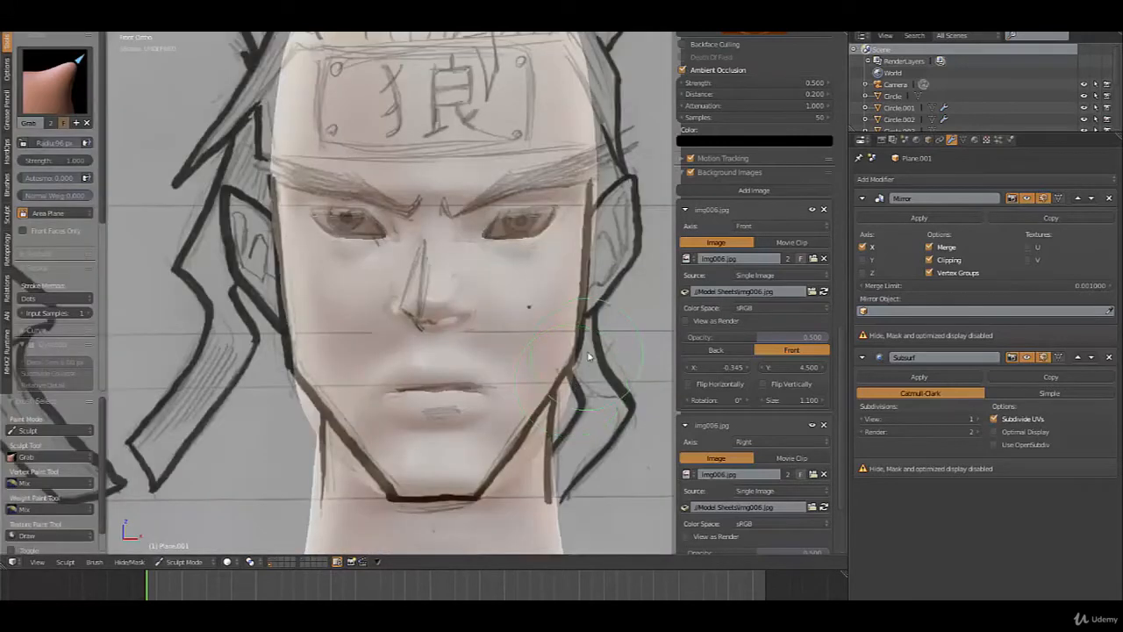
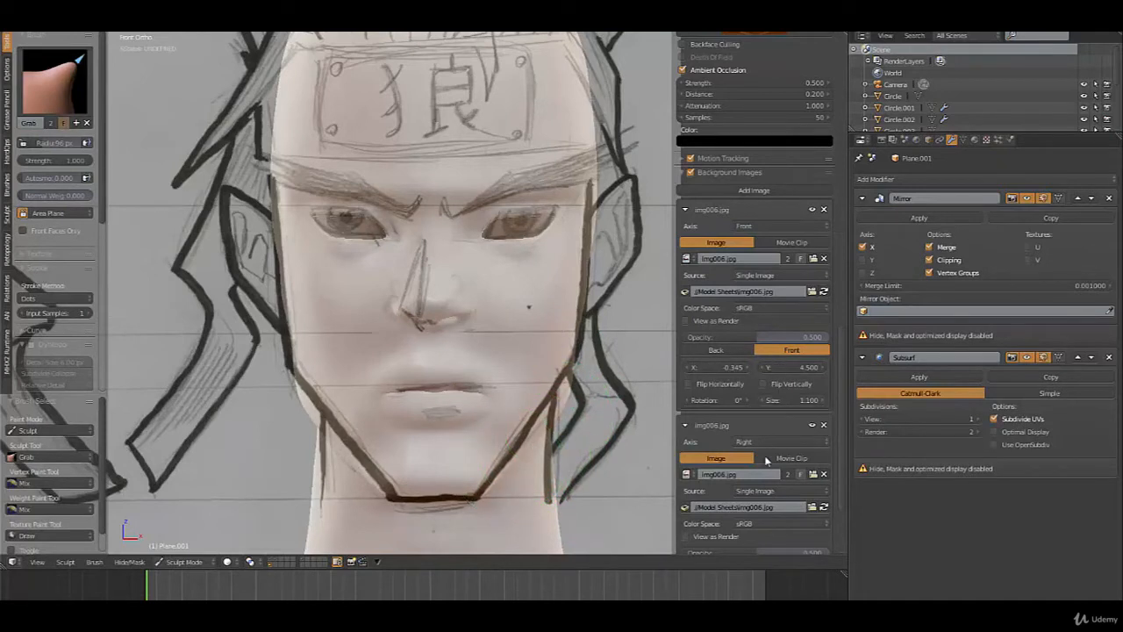
scroll(761, 482, "down", 2)
left_click_drag(765, 507, 697, 506)
right_click(696, 507)
scroll(752, 323, "down", 1)
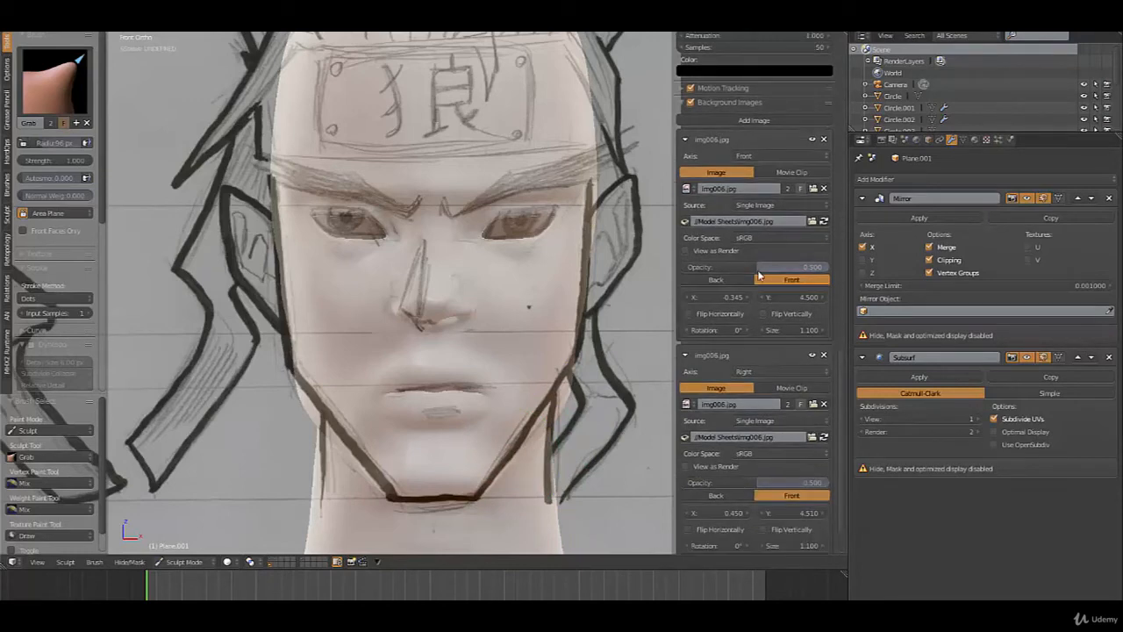
left_click_drag(759, 271, 725, 270)
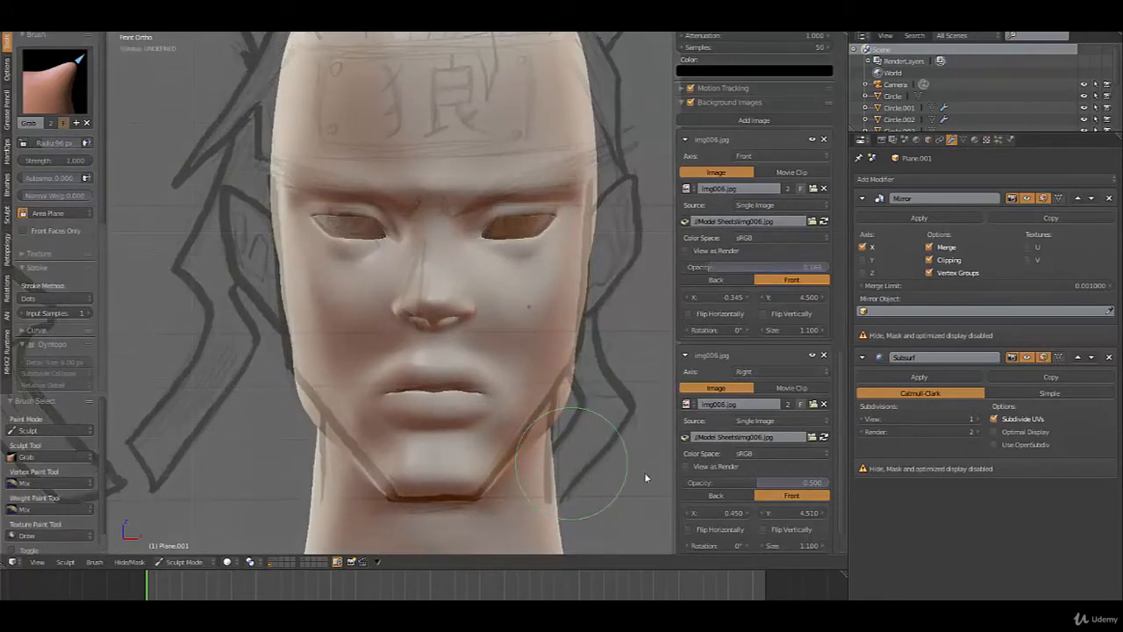
left_click_drag(761, 484, 742, 484)
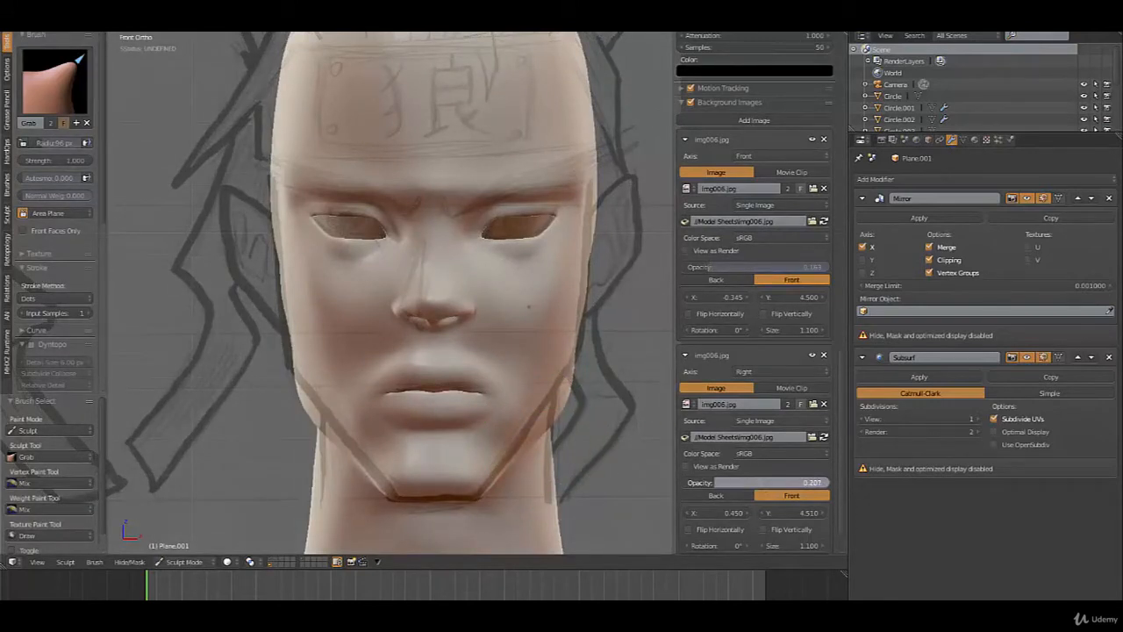
Adjust the side of the jaw against the front reference and the underside of the jawline with the Grab brush
left_click_drag(568, 408, 560, 397)
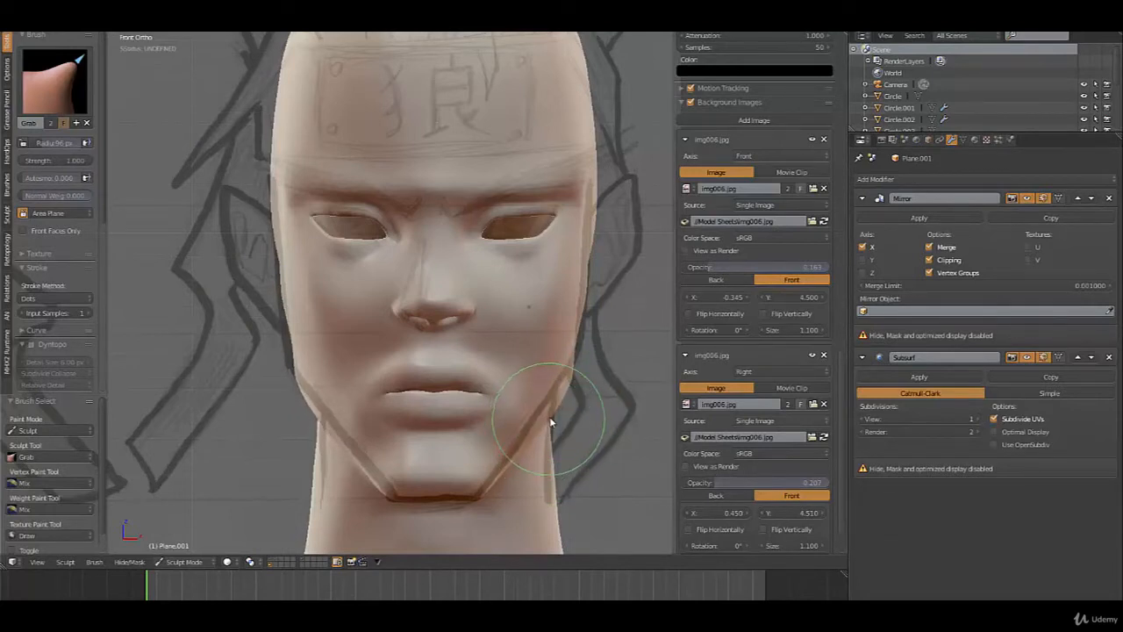
mouse_move(550, 423)
middle_mouse_down()
mouse_move(572, 442)
mouse_move(547, 407)
mouse_move(556, 416)
mouse_move(547, 391)
mouse_move(572, 373)
mouse_move(686, 407)
mouse_move(568, 448)
mouse_move(575, 460)
mouse_move(570, 451)
middle_mouse_up()
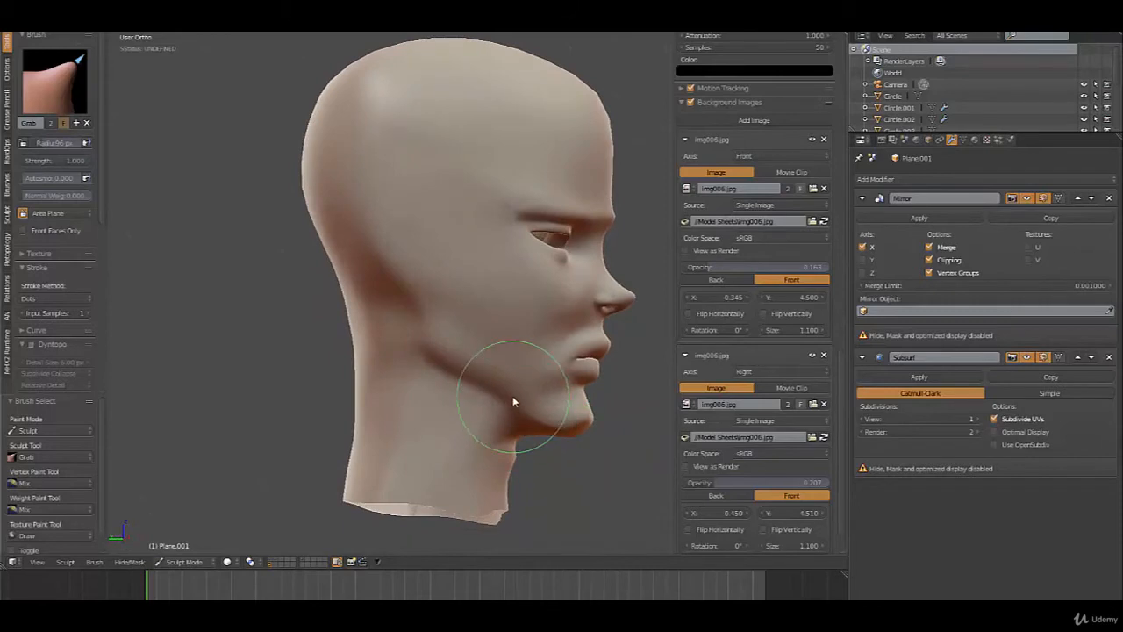
left_click_drag(503, 390, 495, 397)
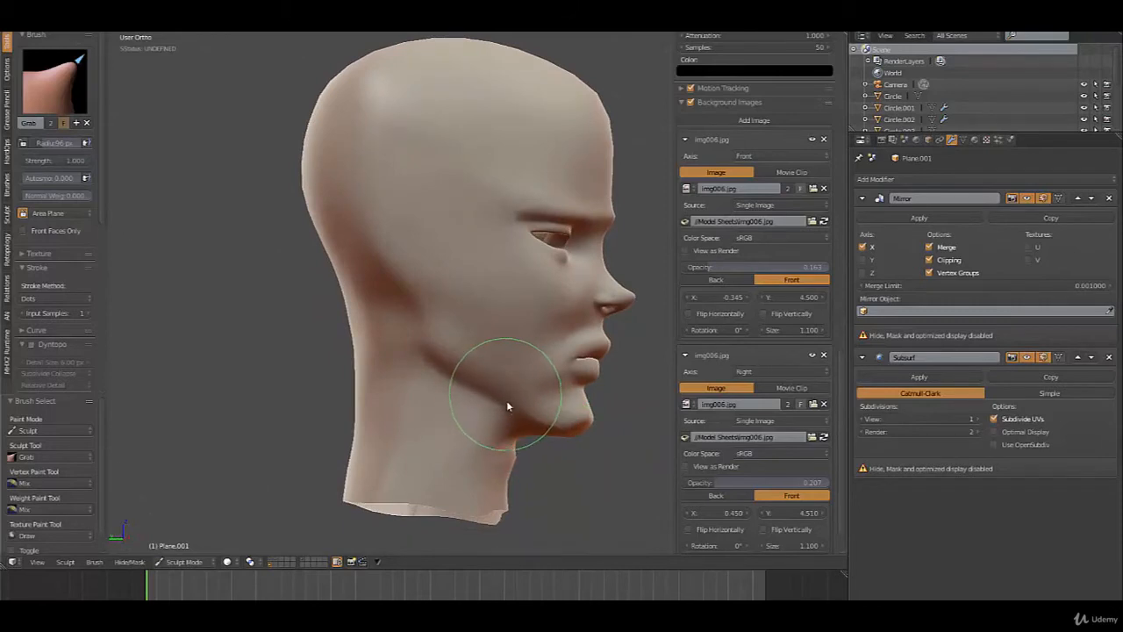
mouse_move(468, 389)
middle_mouse_down()
mouse_move(507, 394)
mouse_move(420, 370)
mouse_move(494, 357)
mouse_move(405, 330)
mouse_move(403, 365)
mouse_move(504, 390)
mouse_move(520, 367)
mouse_move(548, 361)
mouse_move(524, 344)
mouse_move(537, 335)
mouse_move(399, 350)
middle_mouse_up()
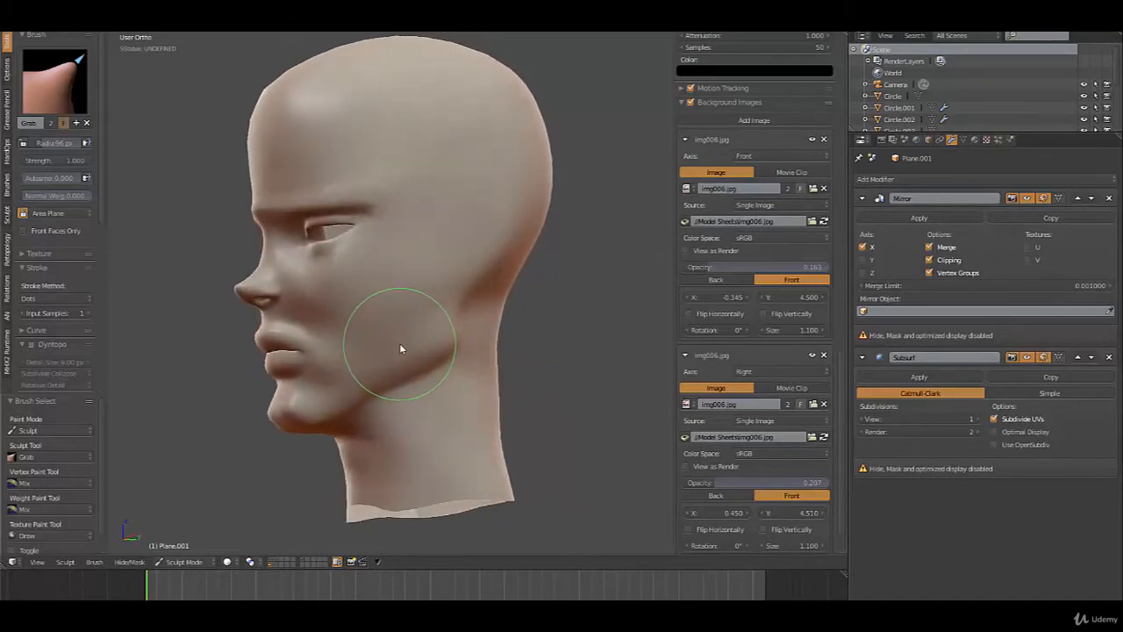
Enter Edit Mode in right view and reposition the middle vertices at the front of the sketched ear
key("KP_3")
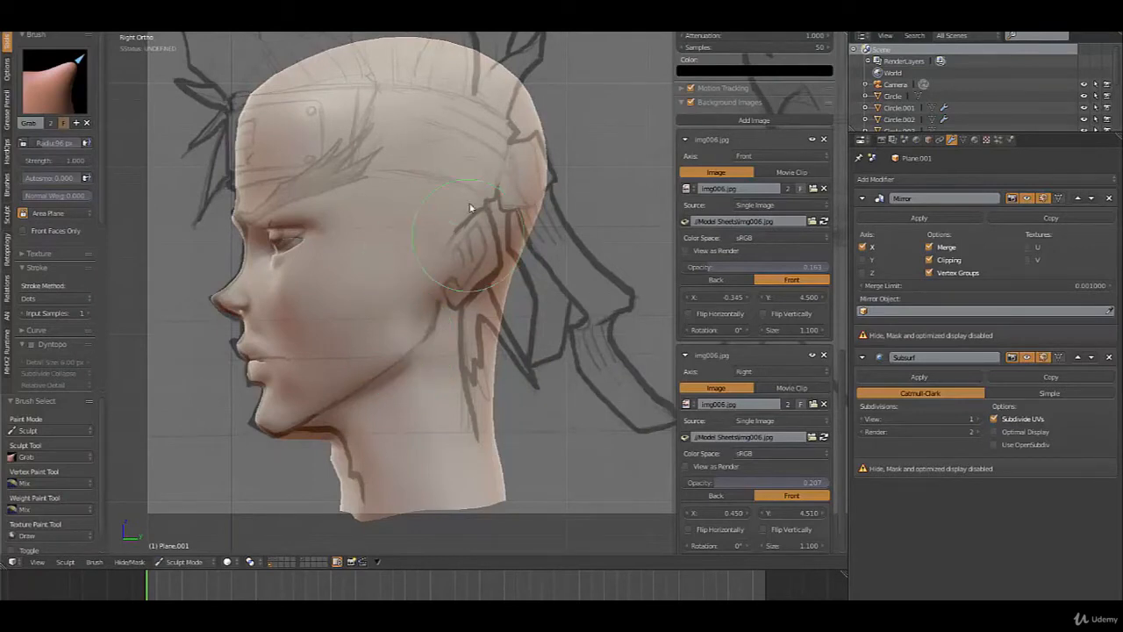
left_click(204, 561)
left_click(188, 549)
scroll(474, 246, "up", 2)
key("Tab")
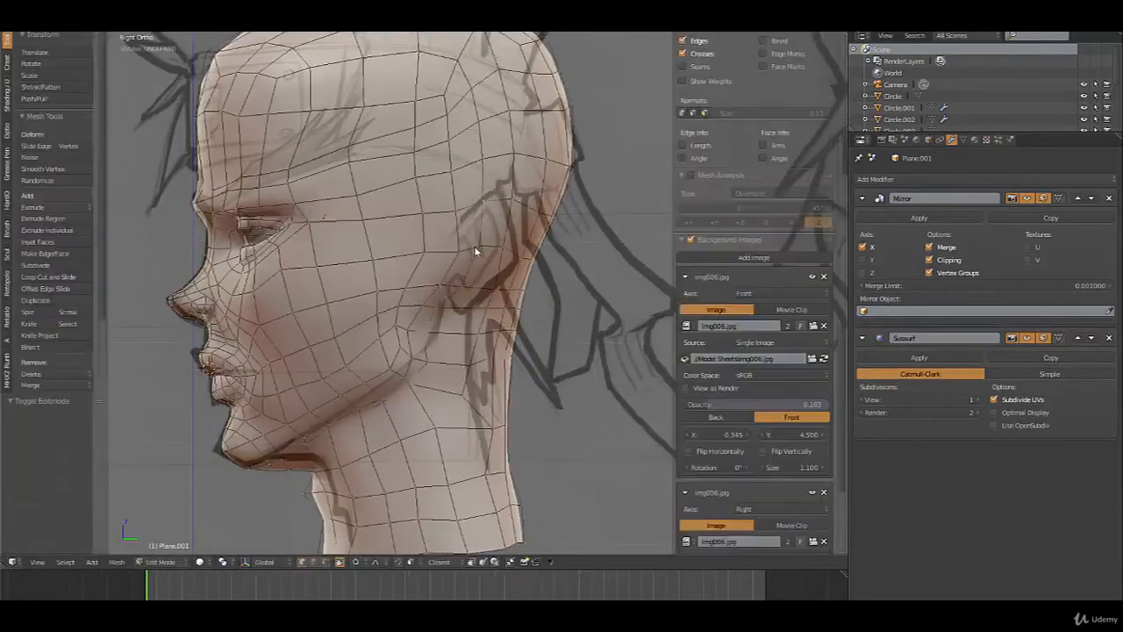
scroll(474, 245, "up", 3)
middle_click_drag(452, 239, 450, 271, "shift")
right_click(429, 253)
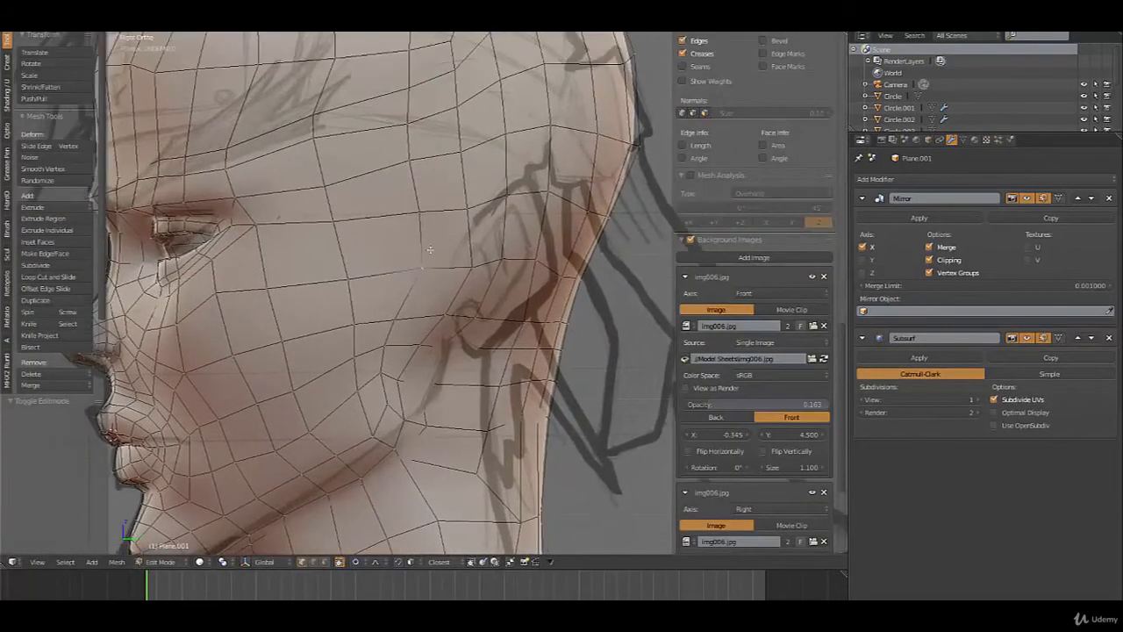
key("g")
left_click(482, 287)
right_click(471, 267)
key("g")
left_click(457, 266)
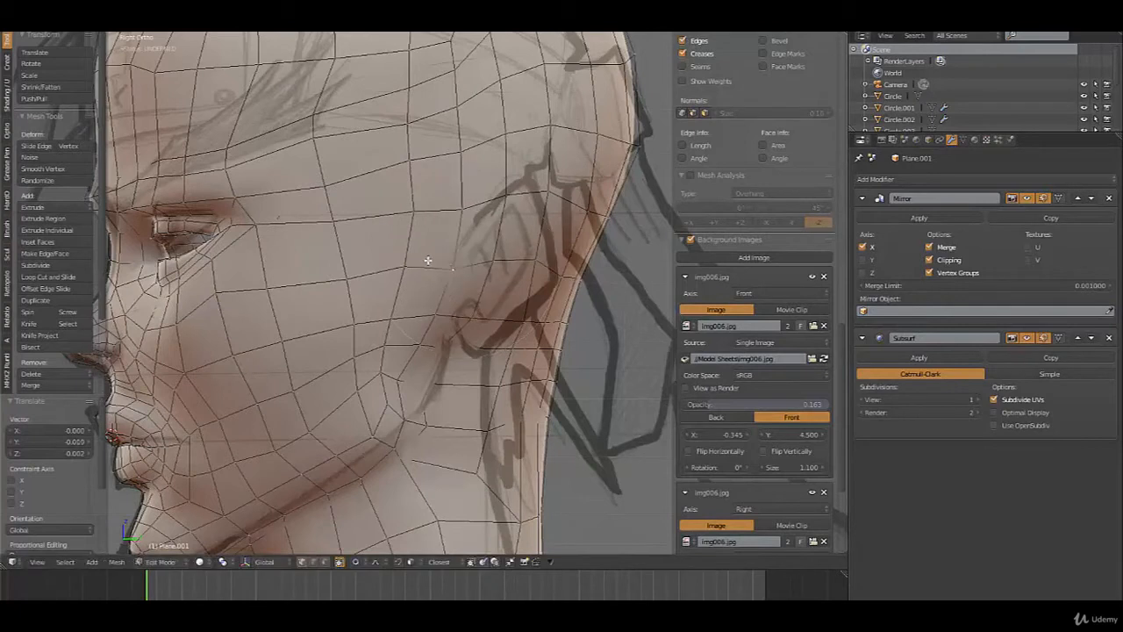
Move the vertices at the upper front, lower front and middle of the ear area to even out its faces
right_click(418, 232)
key("g")
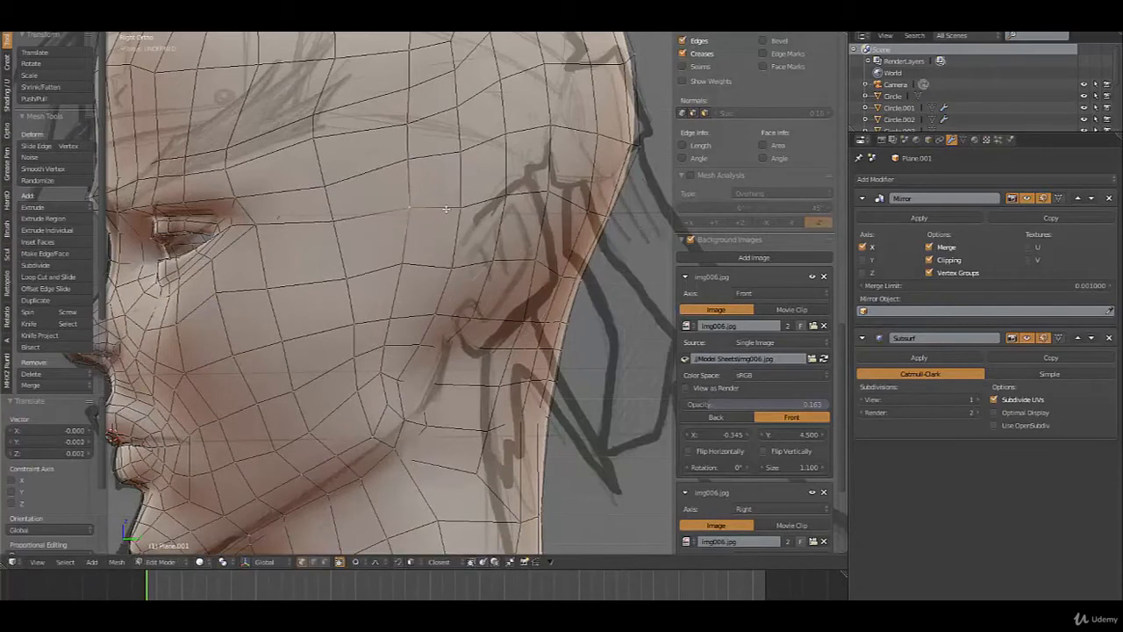
left_click(496, 206)
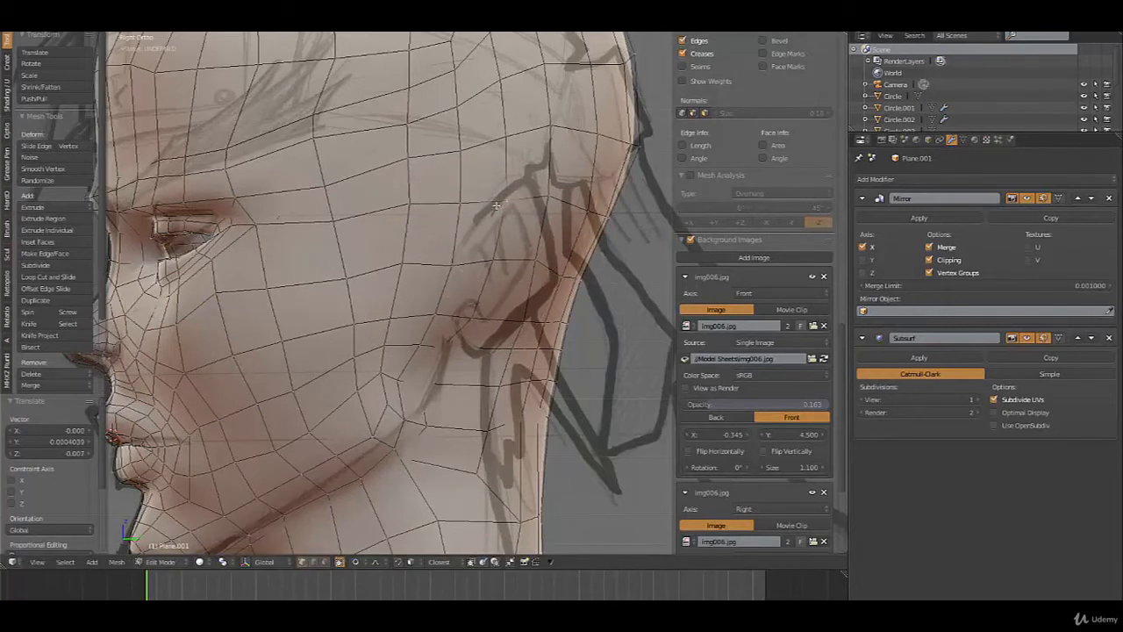
right_click(436, 302)
key("g")
left_click(436, 316)
key("g")
left_click(451, 263)
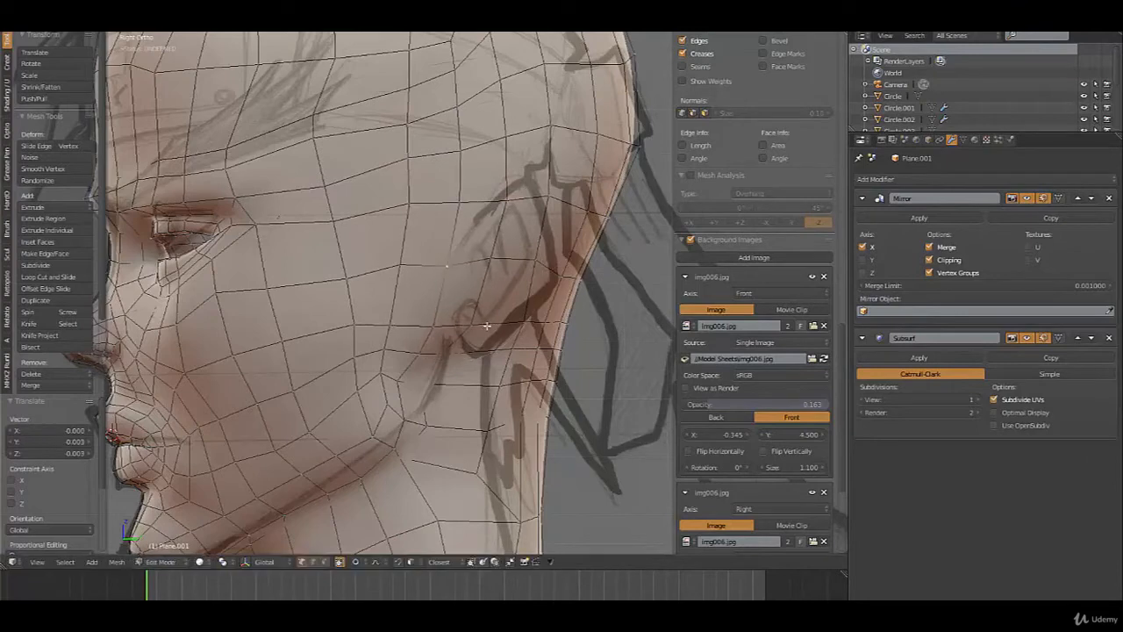
Select the four faces over the sketched ear and extrude them outward about 0.013 along their normals
key("ctrl+Tab")
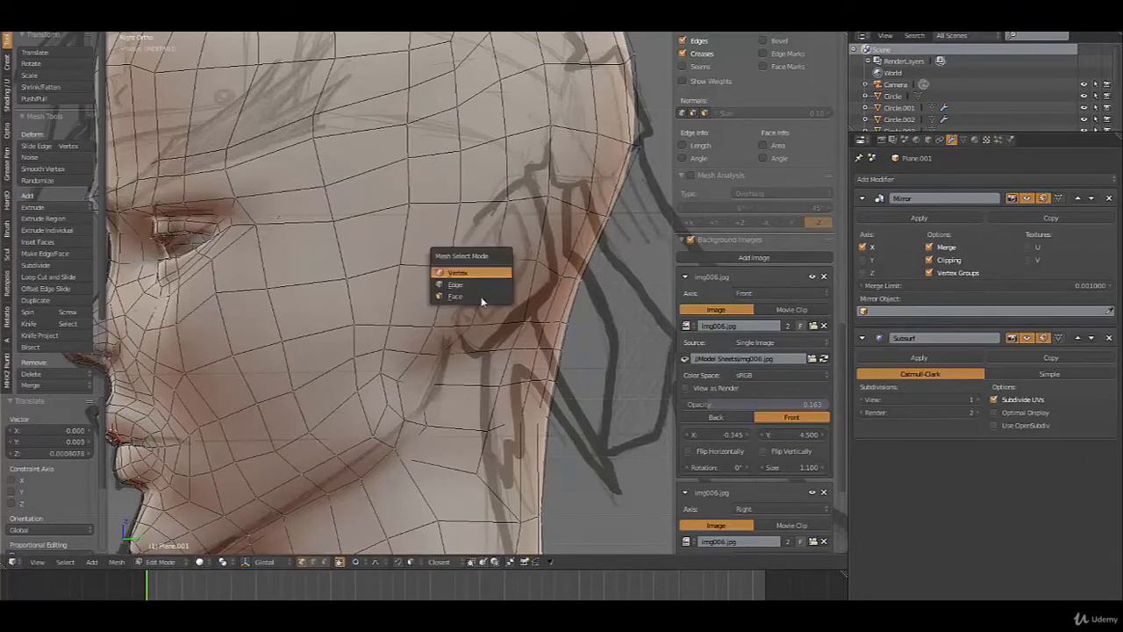
left_click(457, 297)
right_click(418, 290)
right_click(457, 294, "shift")
right_click(439, 241, "shift")
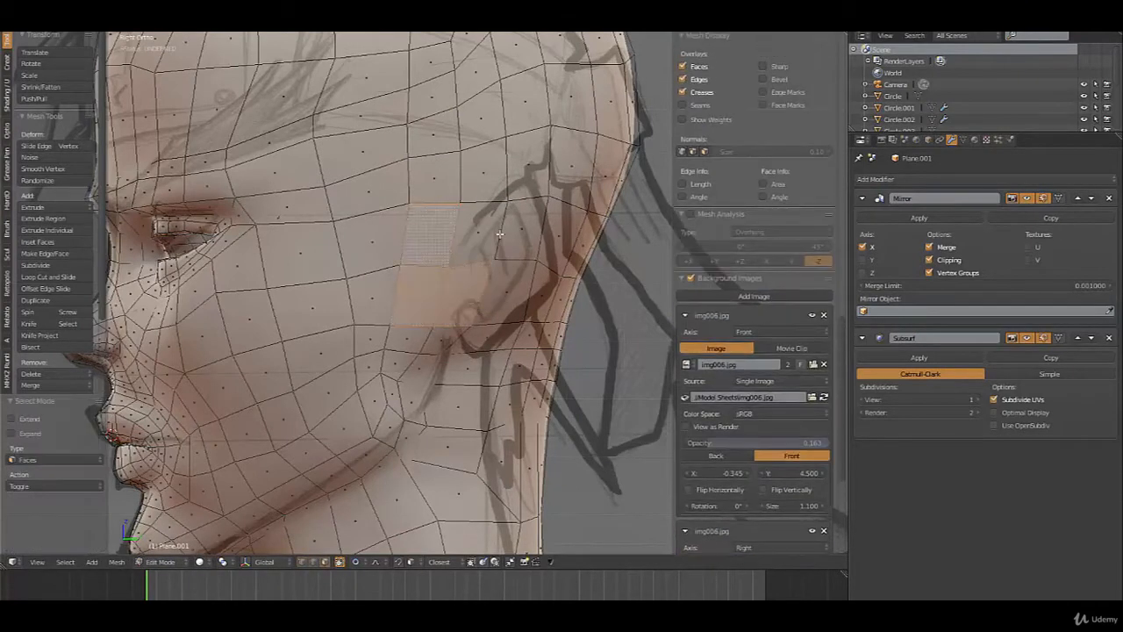
right_click(510, 236, "shift")
right_click(481, 234, "shift")
mouse_move(491, 292)
middle_mouse_down()
mouse_move(516, 298)
mouse_move(507, 283)
middle_mouse_up()
key("e")
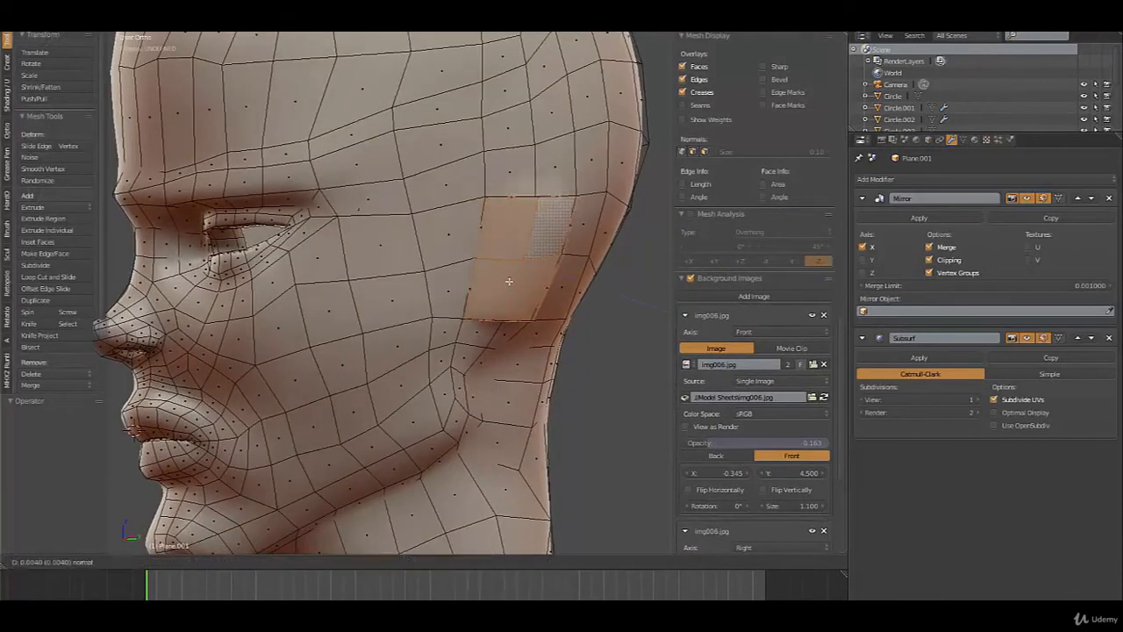
left_click(512, 282)
Rotate the extruded ear faces about -18.8° around the global Z axis so the ear flares away from the head
key("KP_1")
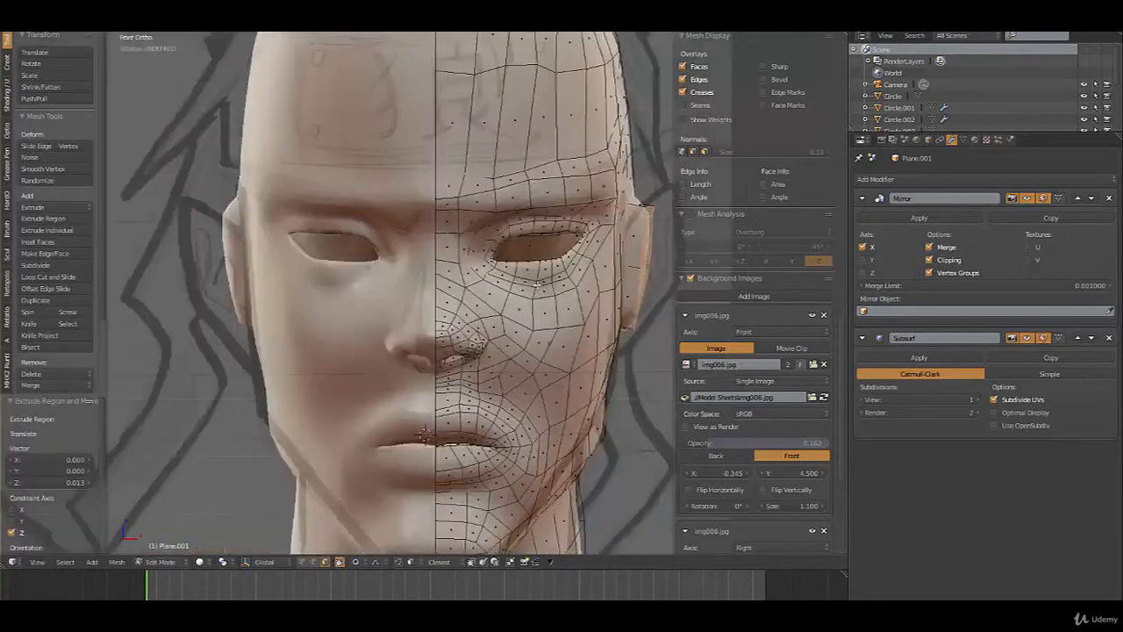
middle_click_drag(674, 324, 593, 291, "shift")
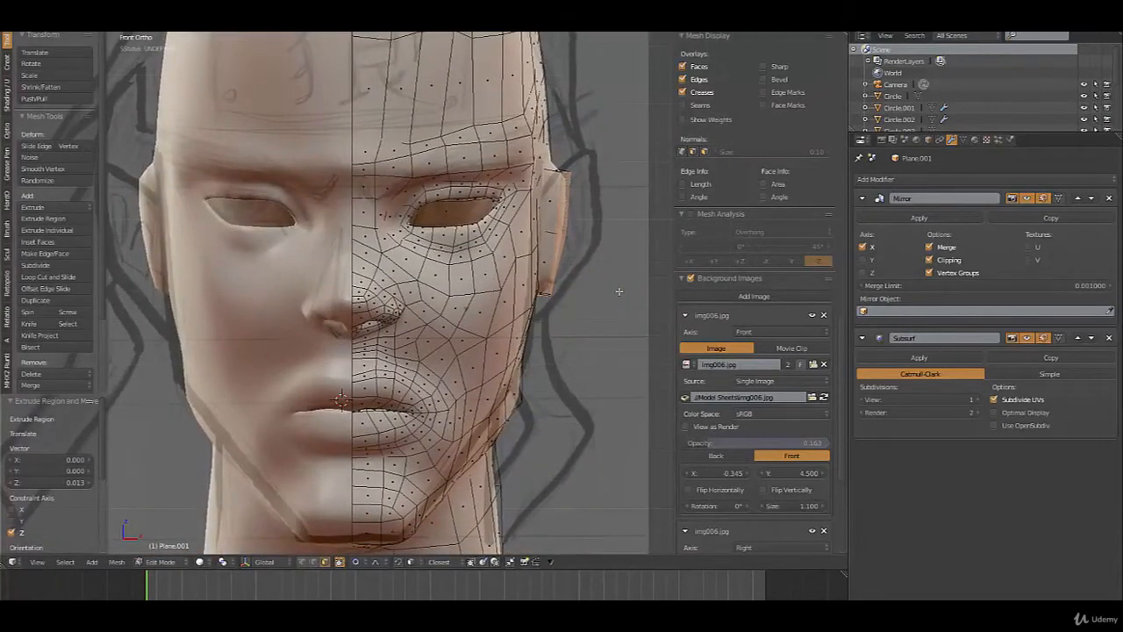
key("r")
key("z")
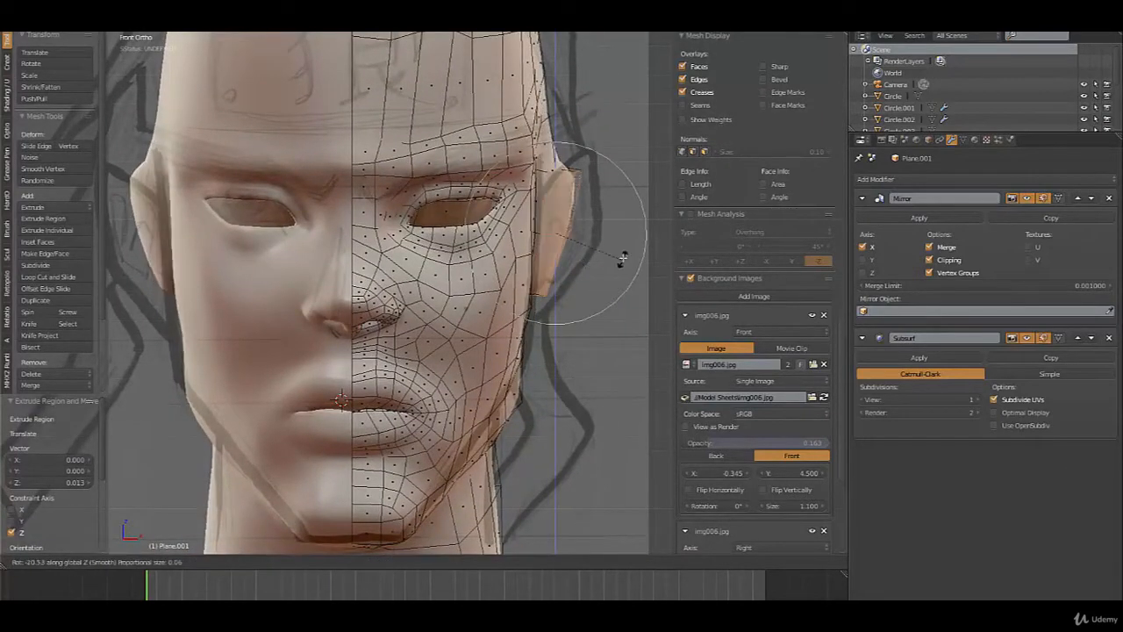
left_click(623, 267)
middle_click_drag(624, 274, 522, 268)
Scale the extruded ear faces up uniformly by about 1.41 in right view
key("KP_3")
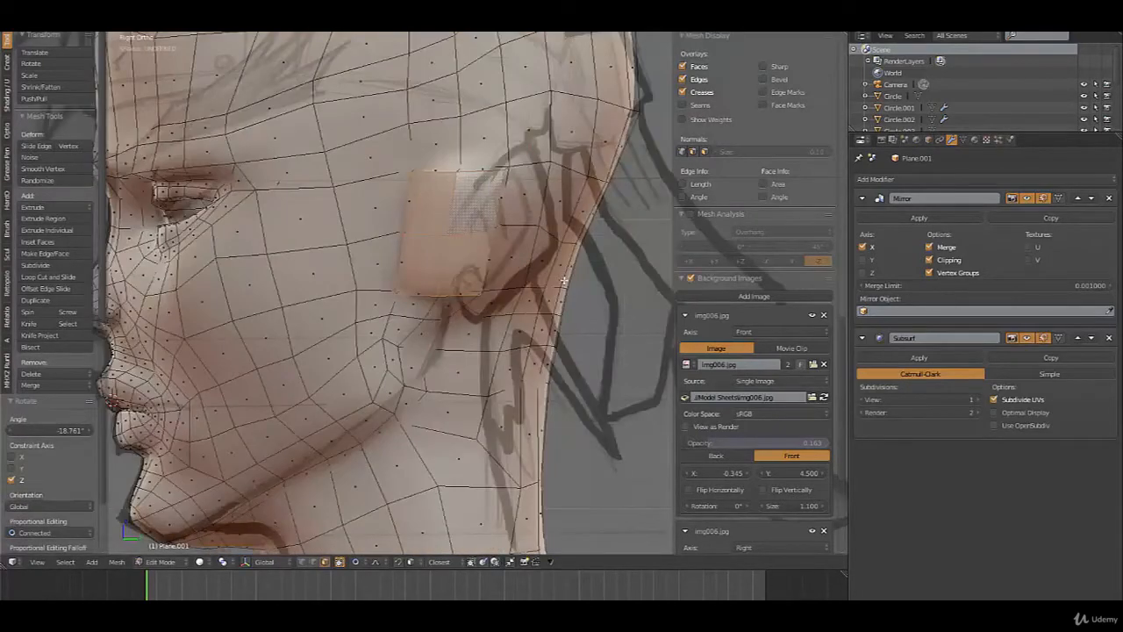
key("s")
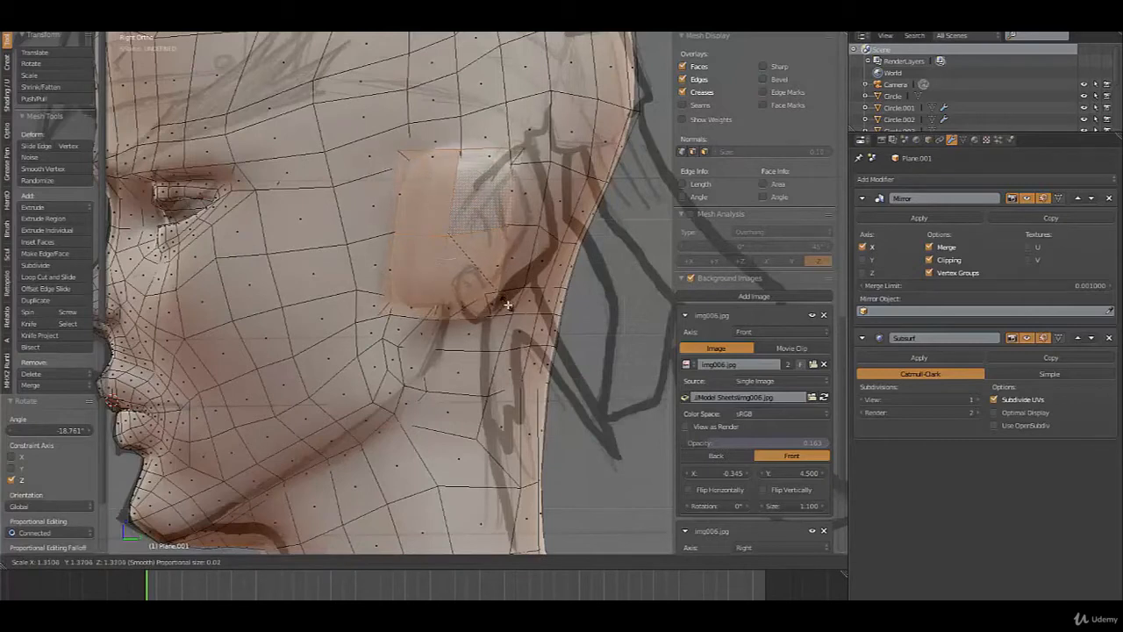
left_click(501, 301)
Switch to vertex selection and move the ear's upper middle and upper rear vertices to round off its top edge
key("ctrl+Tab")
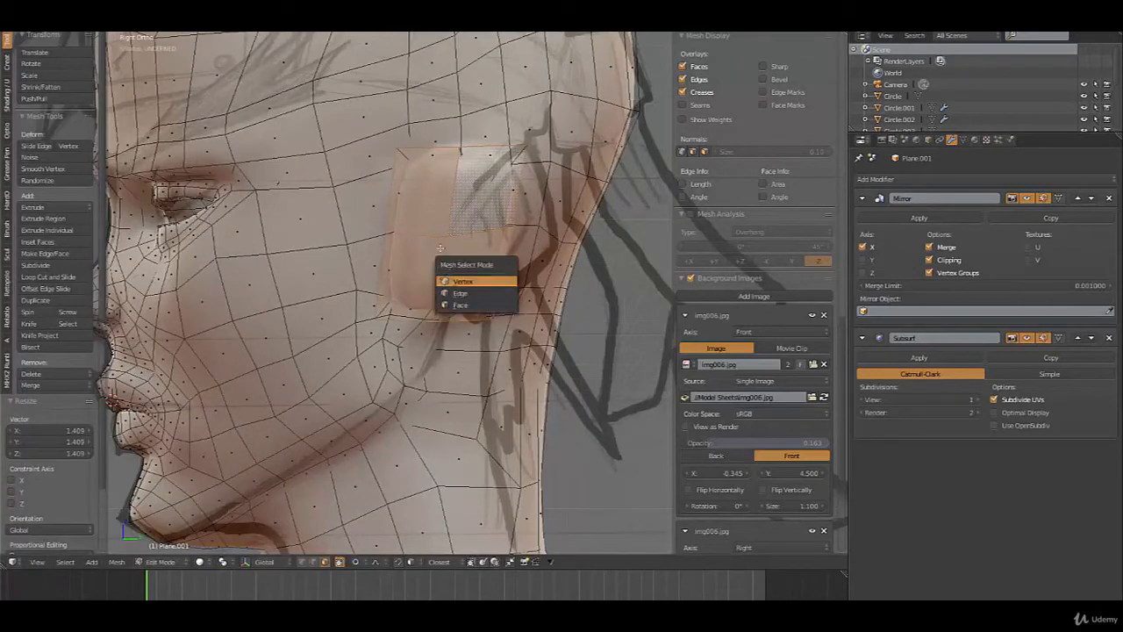
key("Return")
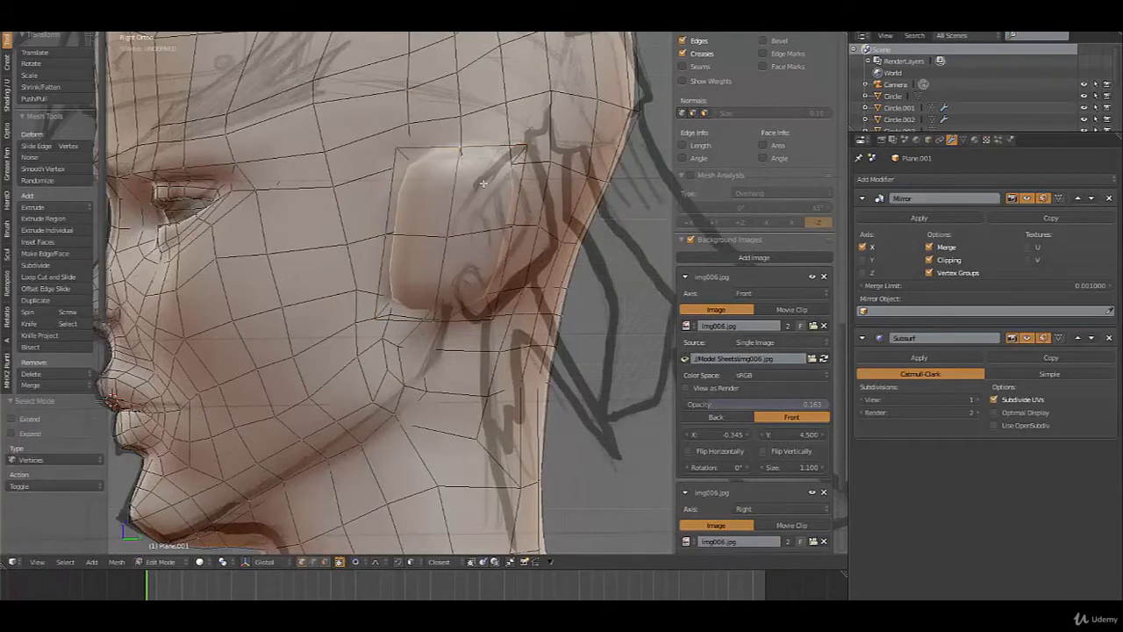
key("g")
left_click(500, 151)
right_click(524, 148)
key("g")
left_click(524, 153)
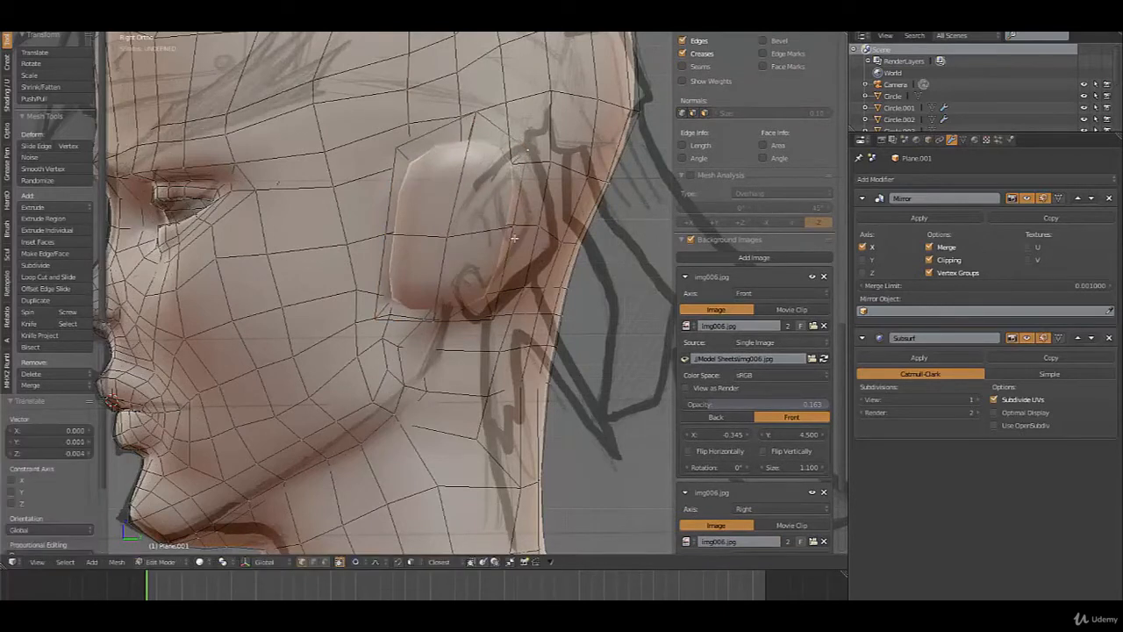
Move the vertices along the ear's lower edge and lower front corner to shape the earlobe outline
key("g")
left_click(442, 340)
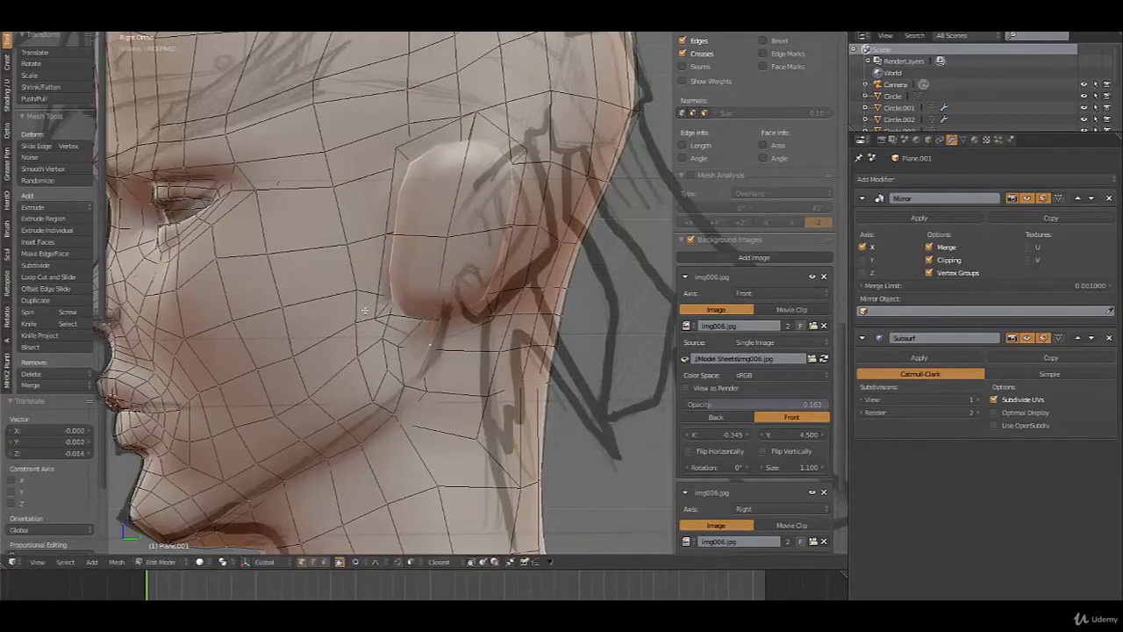
right_click(367, 310)
key("g")
left_click(373, 302)
key("g")
left_click(487, 308)
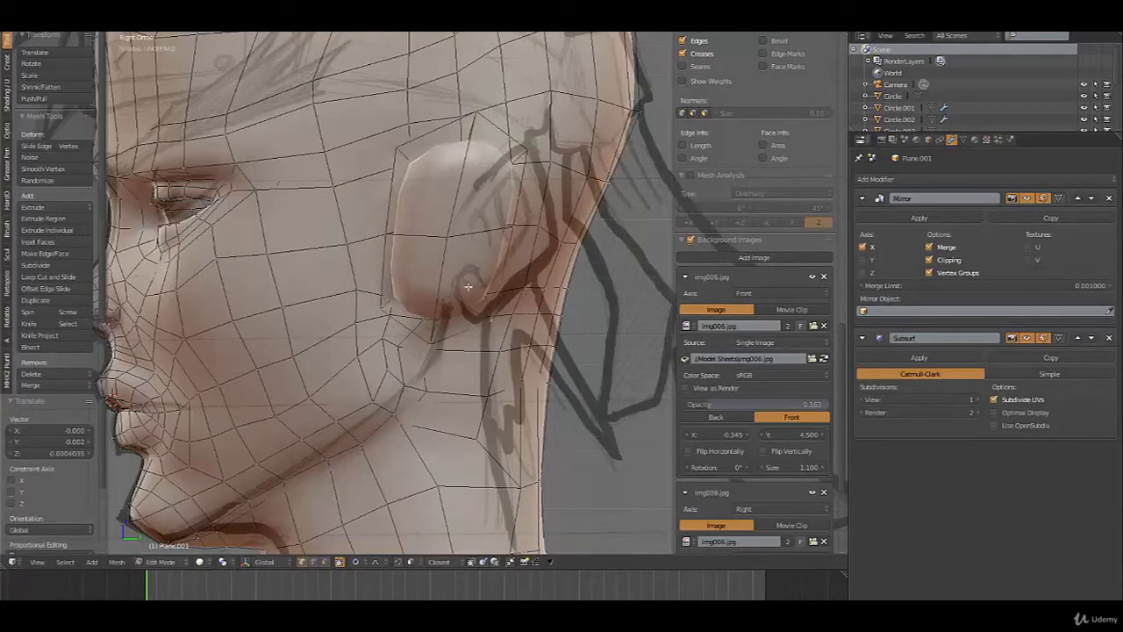
Move the vertex at the ear's upper rear corner outward, away from the head
middle_click_drag(500, 301, 528, 326)
middle_click_drag(571, 297, 588, 304)
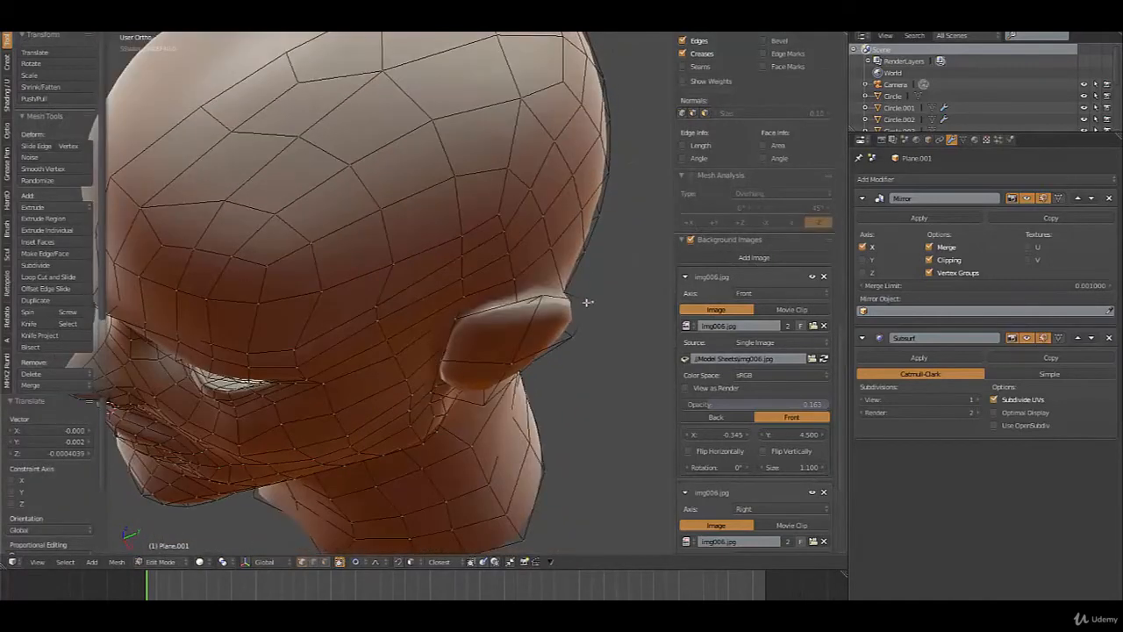
key("g")
left_click(602, 323)
key("g")
left_click(581, 369)
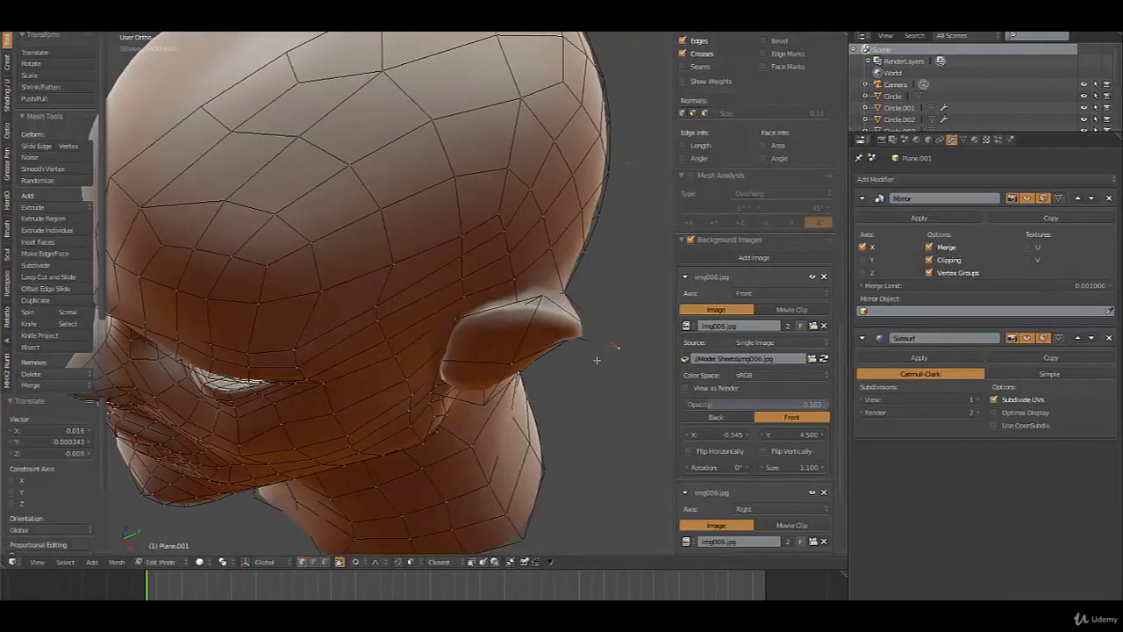
key("ctrl+z")
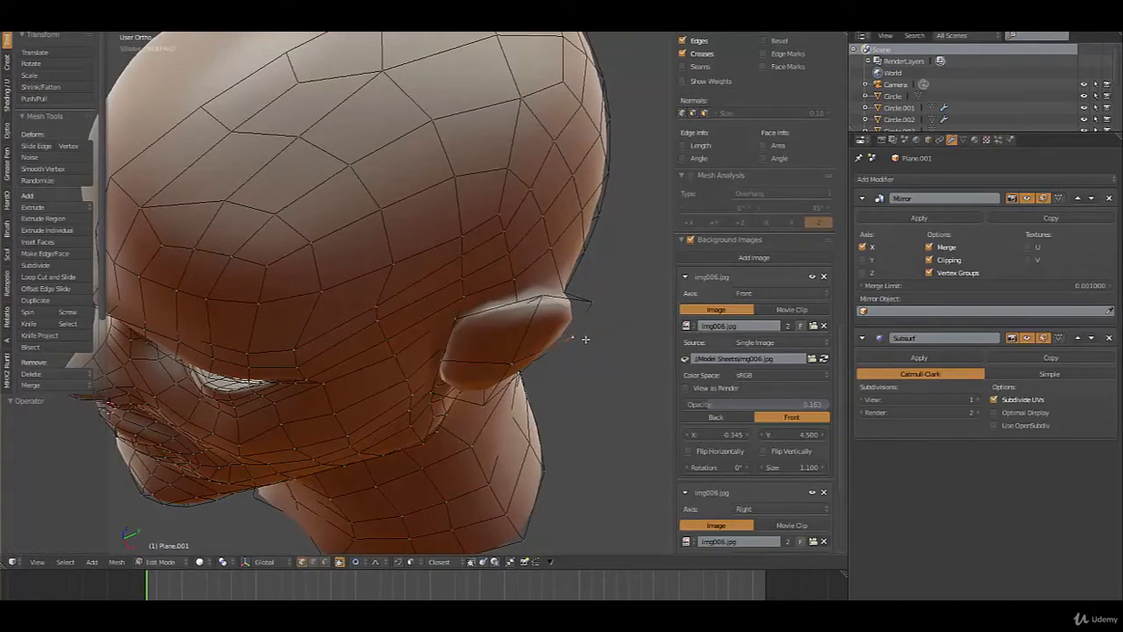
Move two neighbouring vertices on the ear's rear edge outward together, and pull the ear's lower rear vertex away from the head
key("shift+g")
right_click(591, 306, "shift")
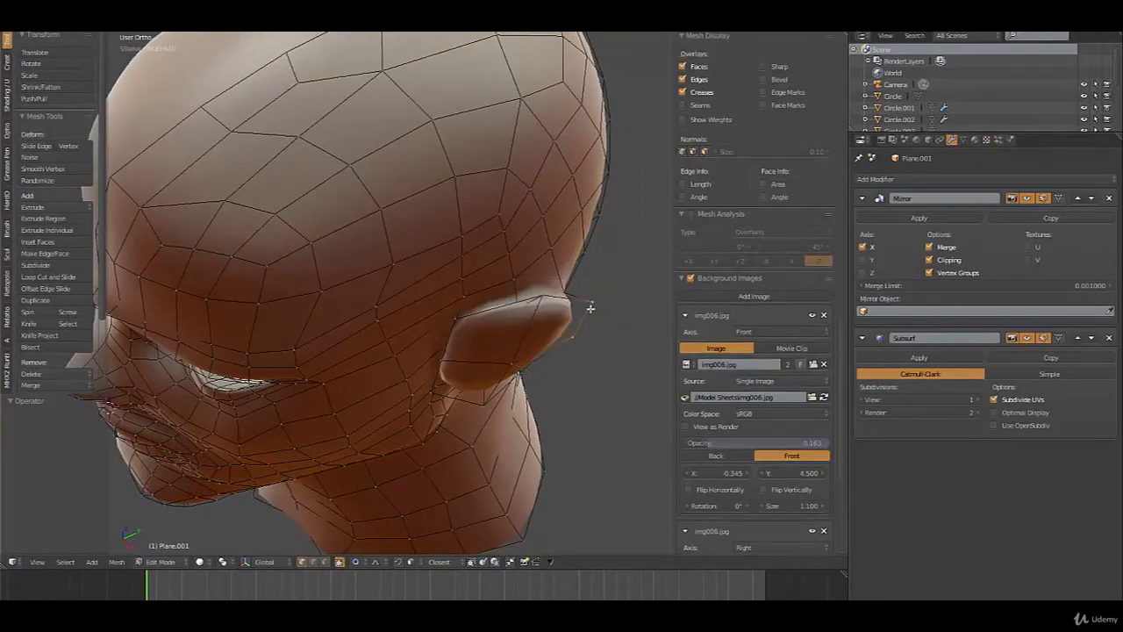
key("g")
left_click(590, 327)
middle_click_drag(589, 350, 577, 270)
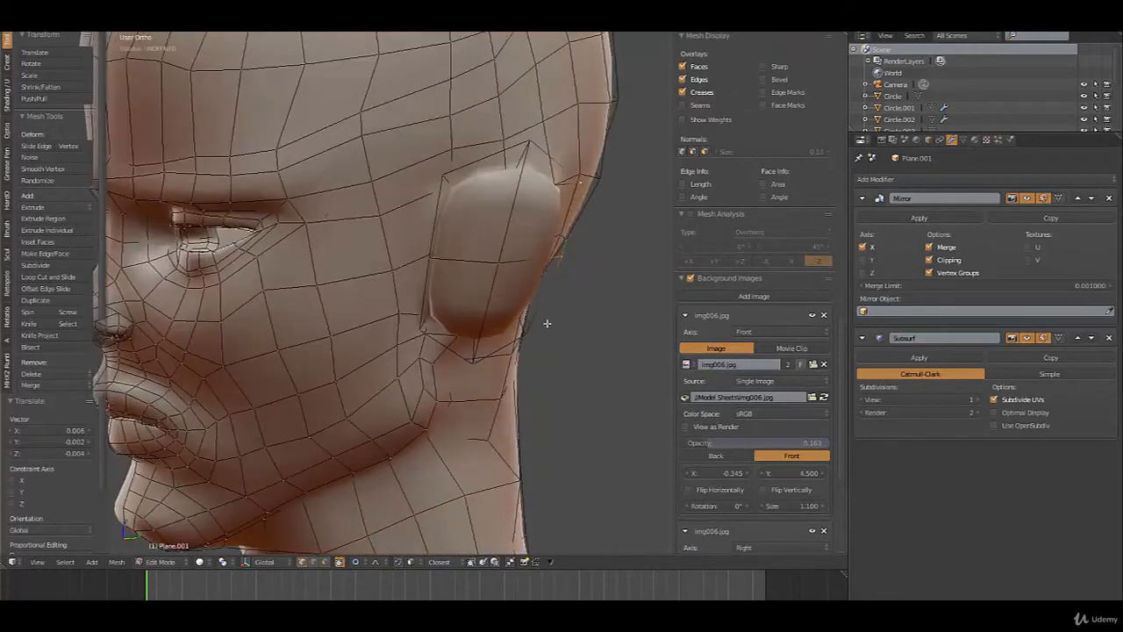
right_click(536, 349)
middle_click_drag(429, 332, 442, 248)
key("g")
left_click(367, 322)
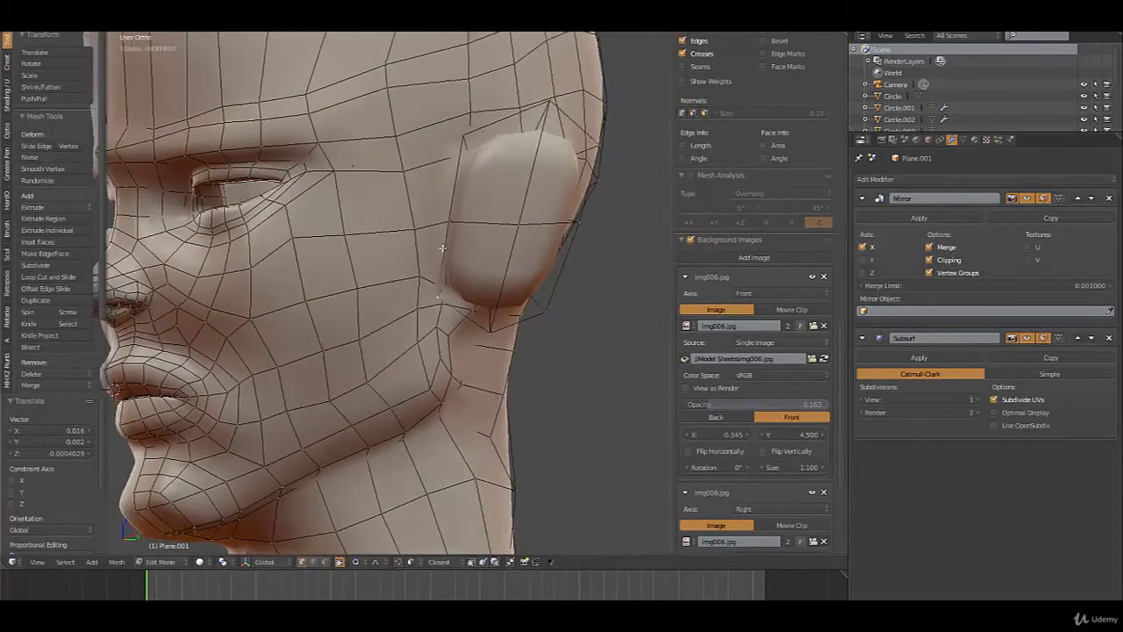
Move the ear's front middle and front upper vertices backward and outward to straighten its front edge
key("g")
left_click(478, 173)
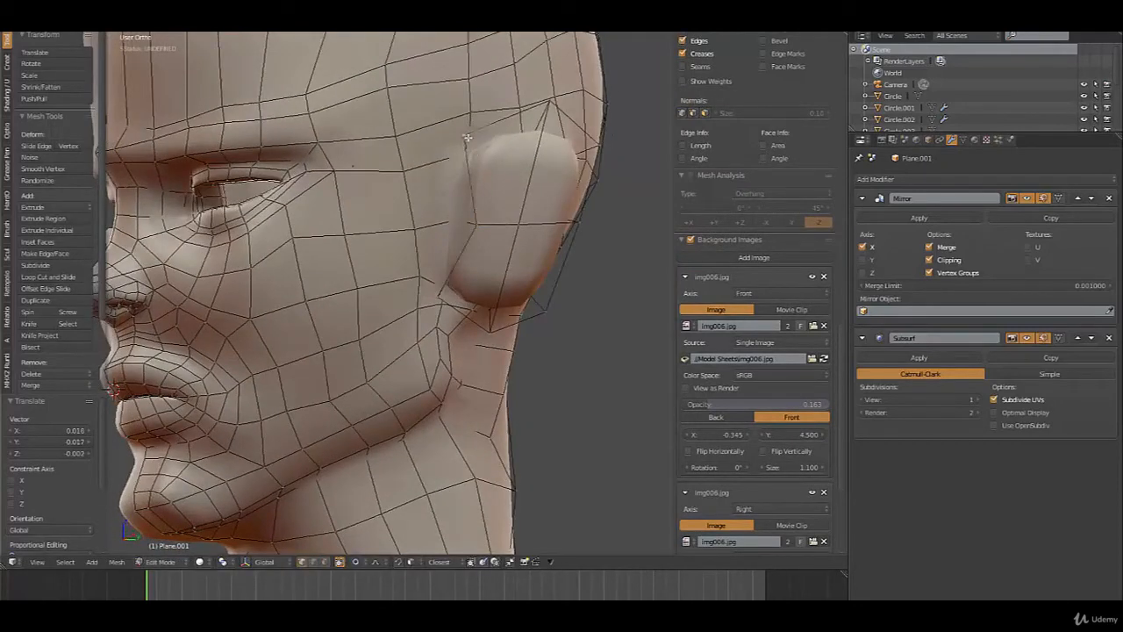
key("g")
left_click(481, 138)
Move the rear middle, lower rear and bottom vertices of the ear to round its rear outline and earlobe
key("g")
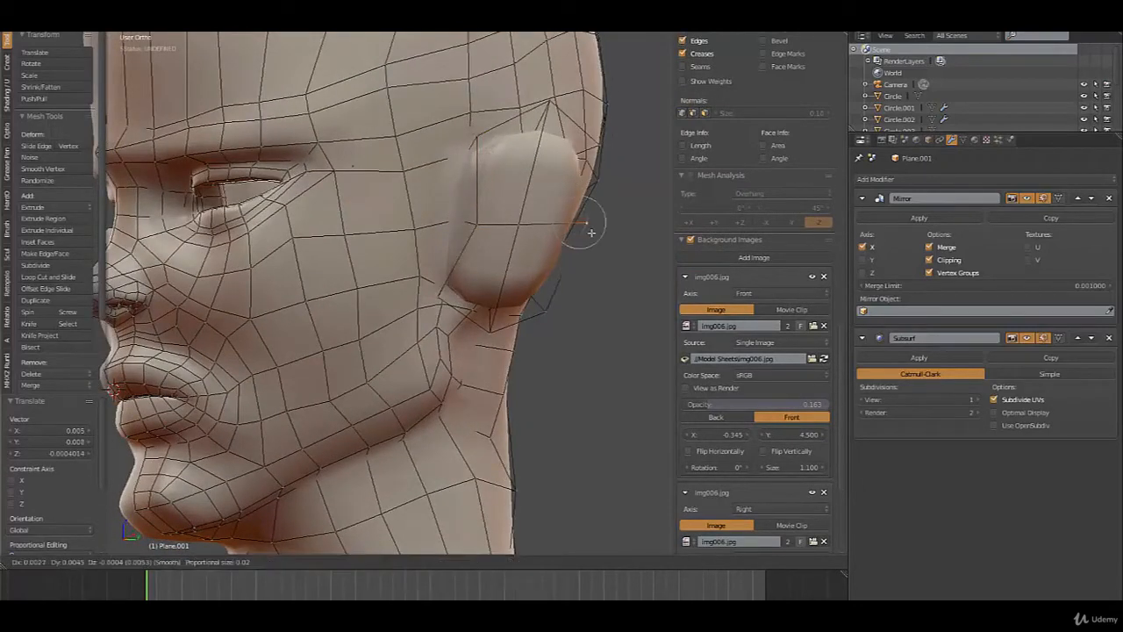
left_click(599, 232)
key("g")
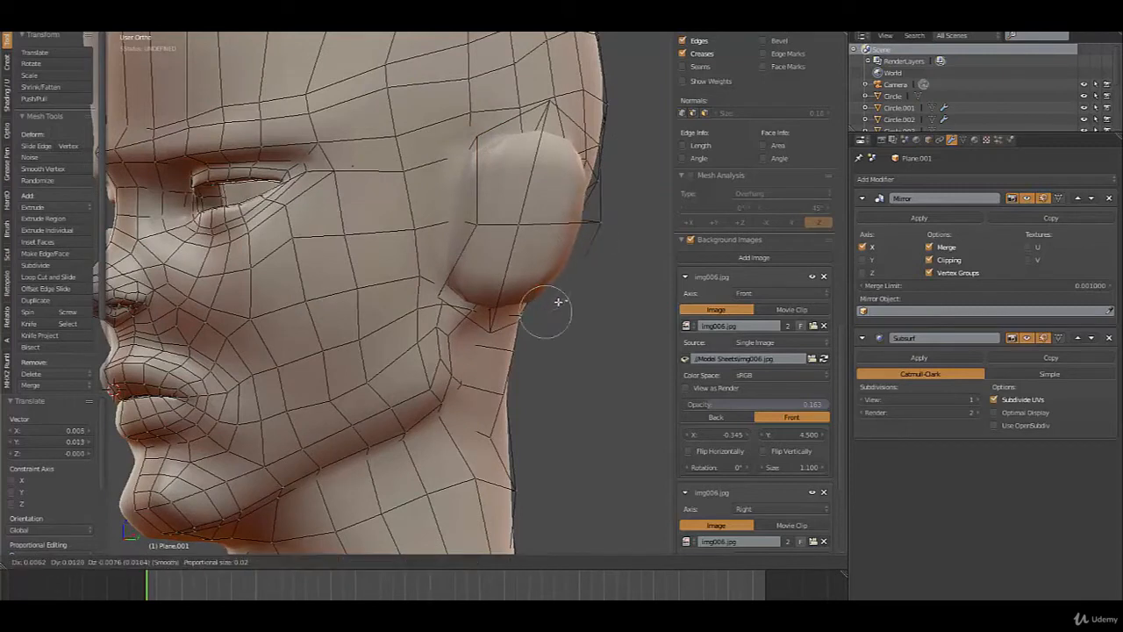
left_click(555, 294)
right_click(500, 325)
key("g")
left_click(499, 326)
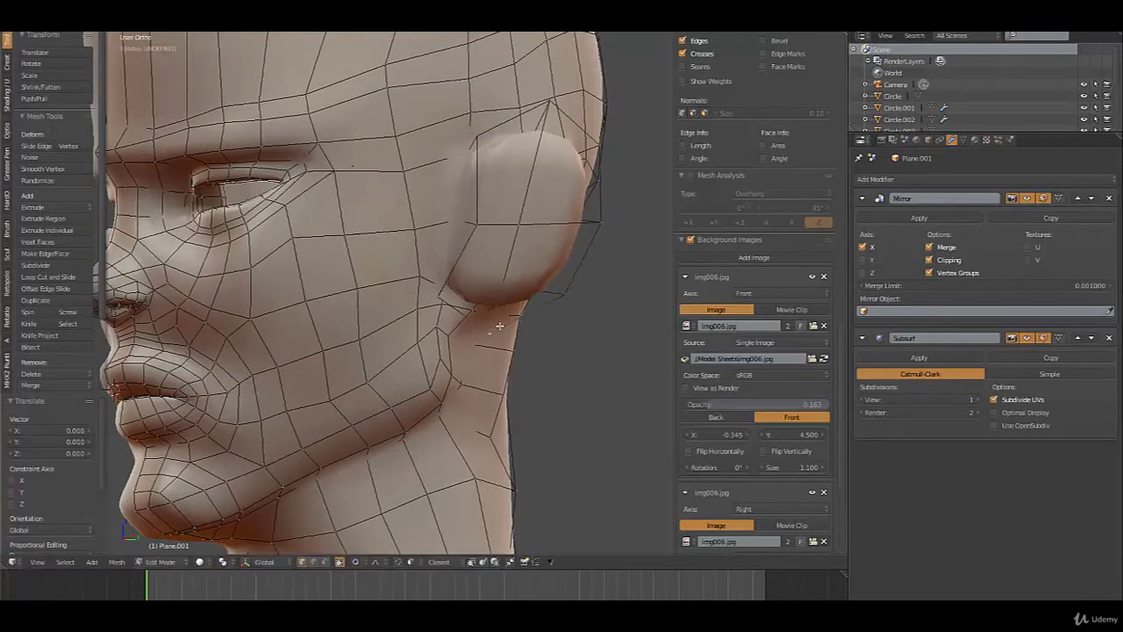
key("g")
left_click(476, 294)
Vertex-slide the vertices just in front of the ear toward it and check the shape in Object Mode
mouse_move(476, 293)
middle_mouse_down()
mouse_move(504, 294)
mouse_move(484, 289)
middle_mouse_up()
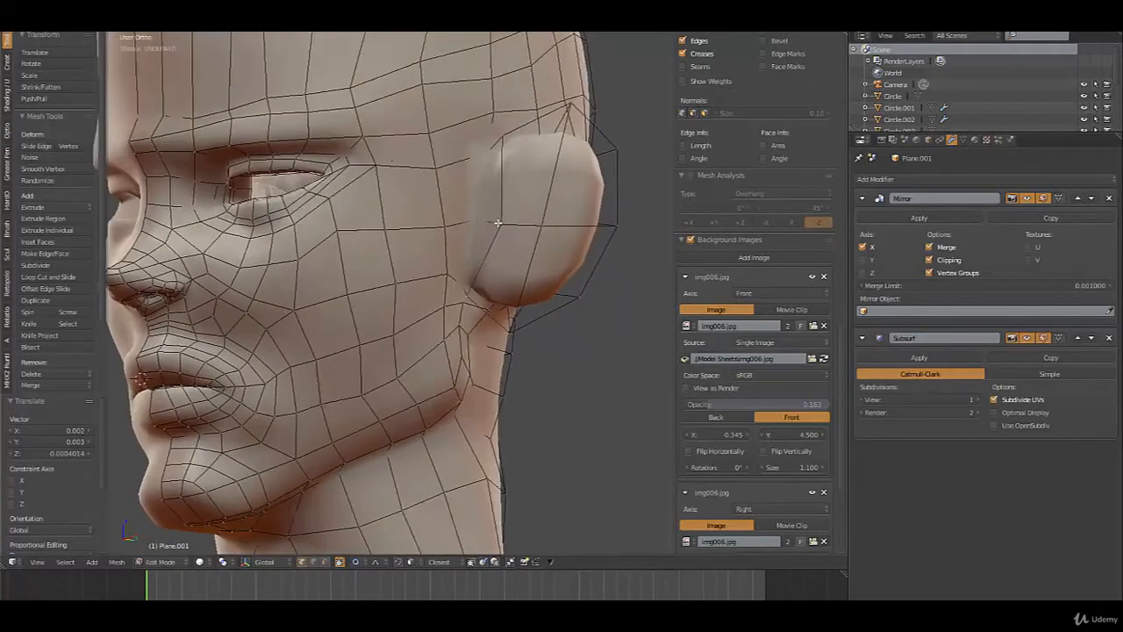
middle_click_drag(495, 225, 481, 247)
key("g")
key("g")
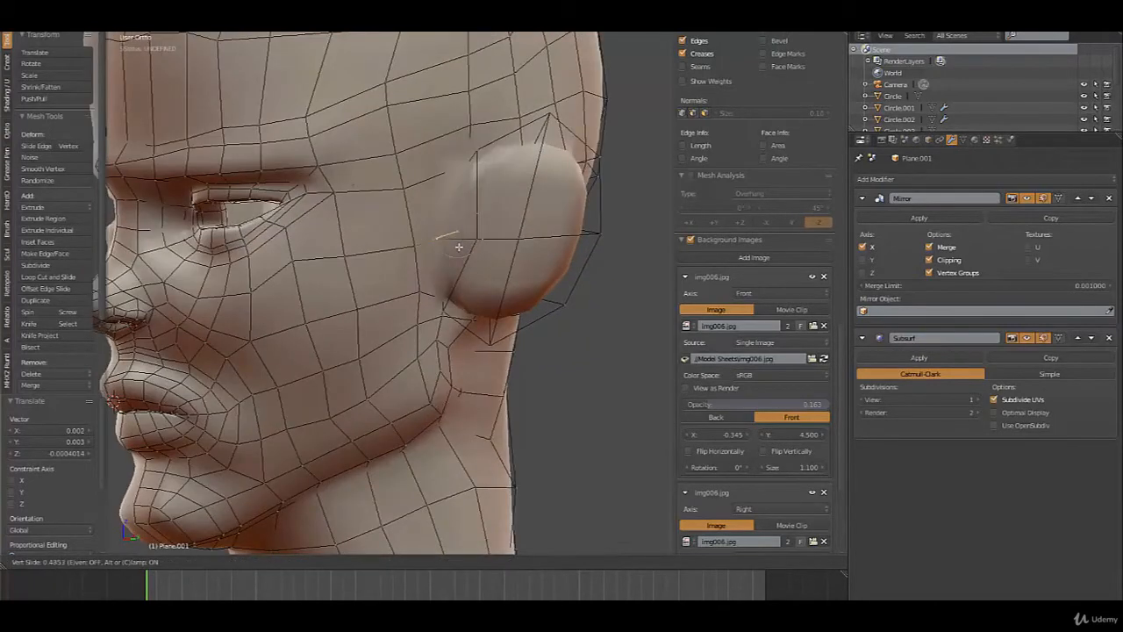
left_click(459, 248)
key("g")
key("g")
left_click(481, 247)
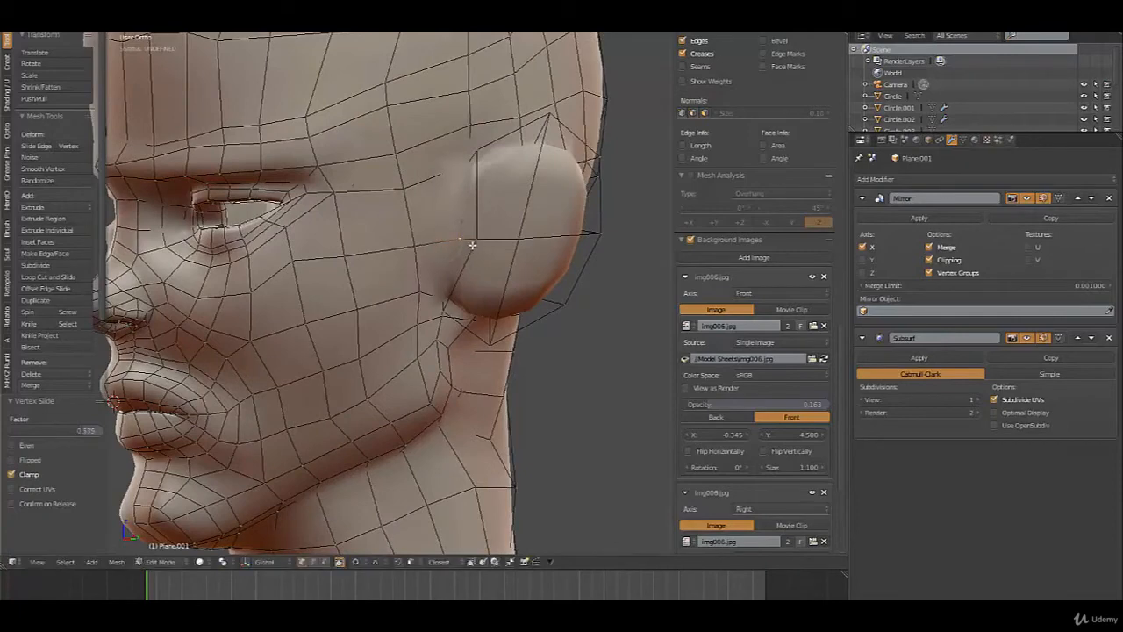
middle_click_drag(481, 246, 495, 283)
key("Tab")
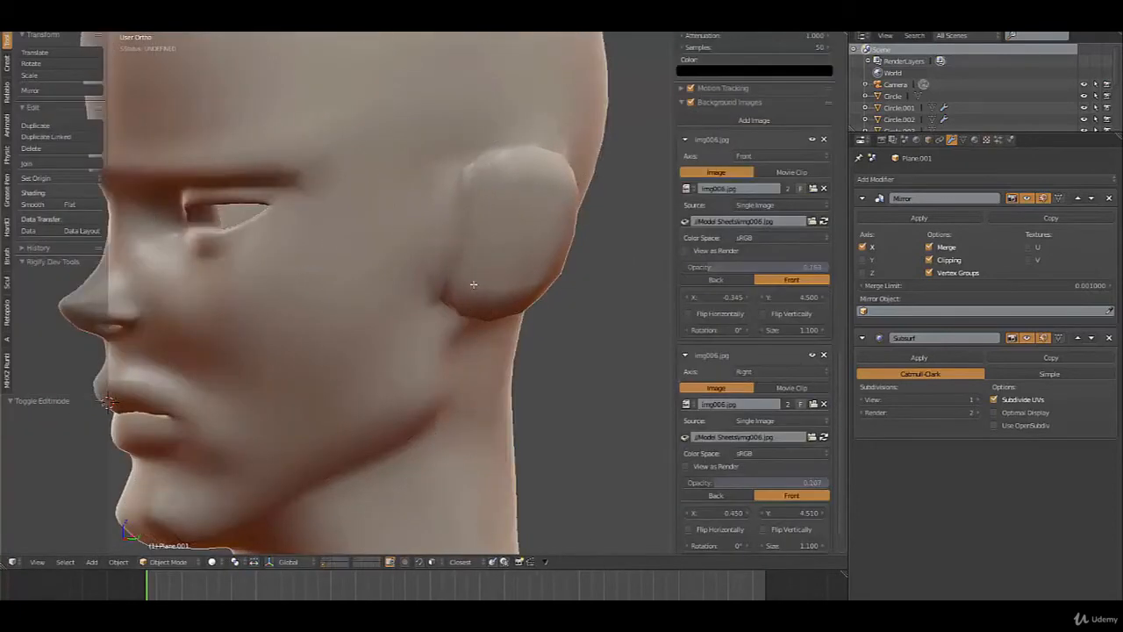
Select the four outer ear faces in face selection mode and inset them with a thickness of about 0.0131
key("Tab")
key("ctrl+Tab")
left_click(494, 303)
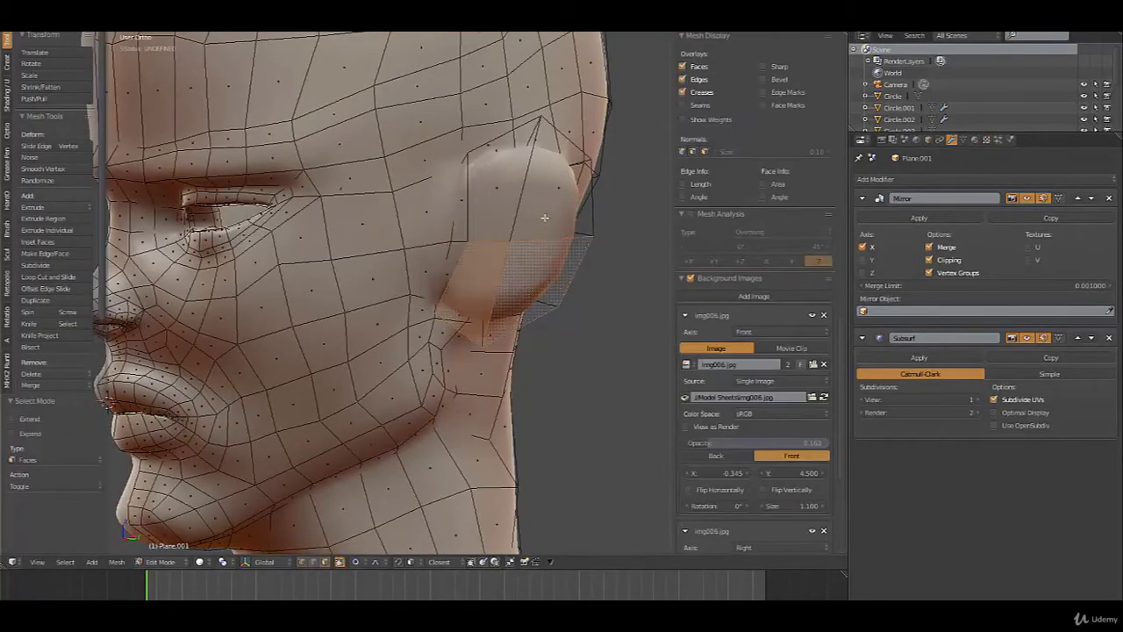
right_click(518, 224)
key("i")
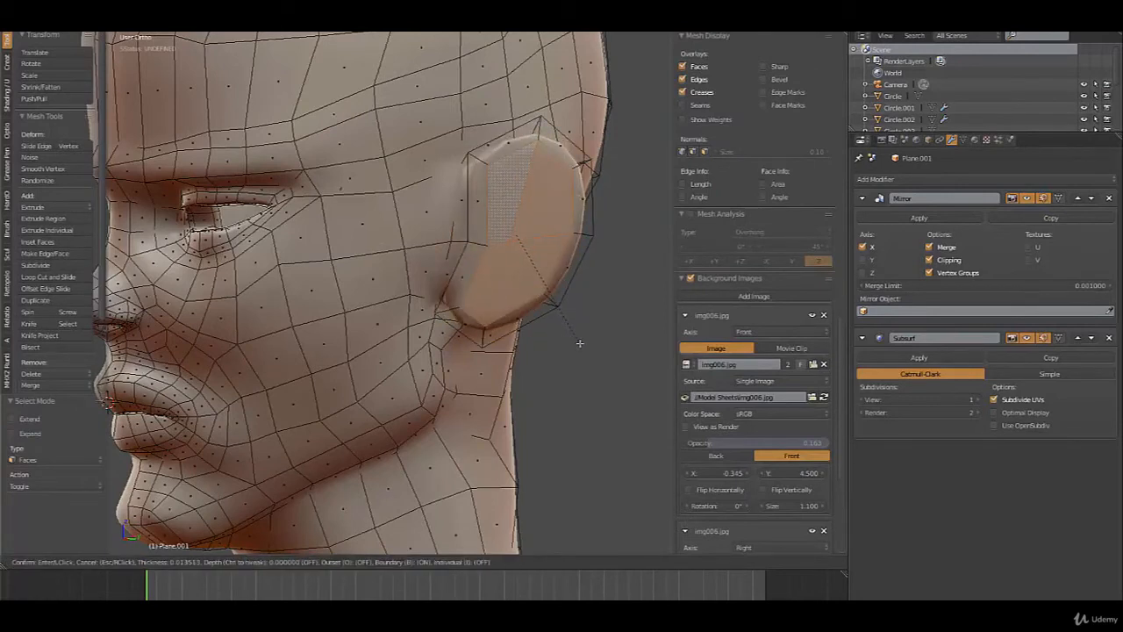
left_click(580, 343)
Extrude the inset ear faces inward by about 0.014 along their normal, scale them down uniformly, and check the result in Object Mode
middle_click_drag(531, 293, 583, 307)
key("e")
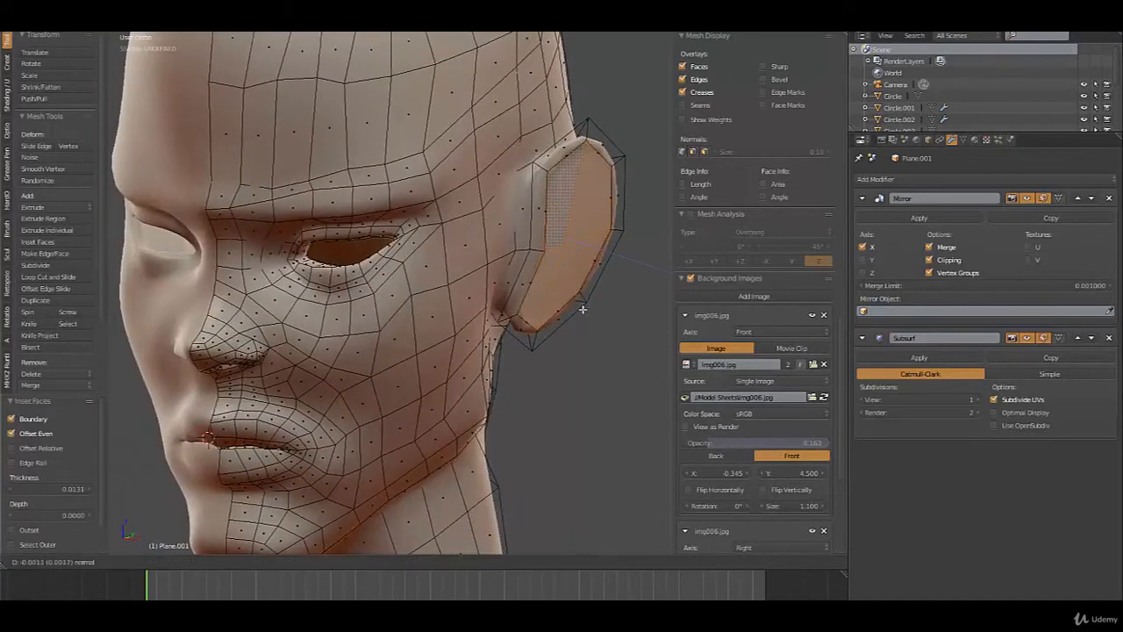
left_click(572, 306)
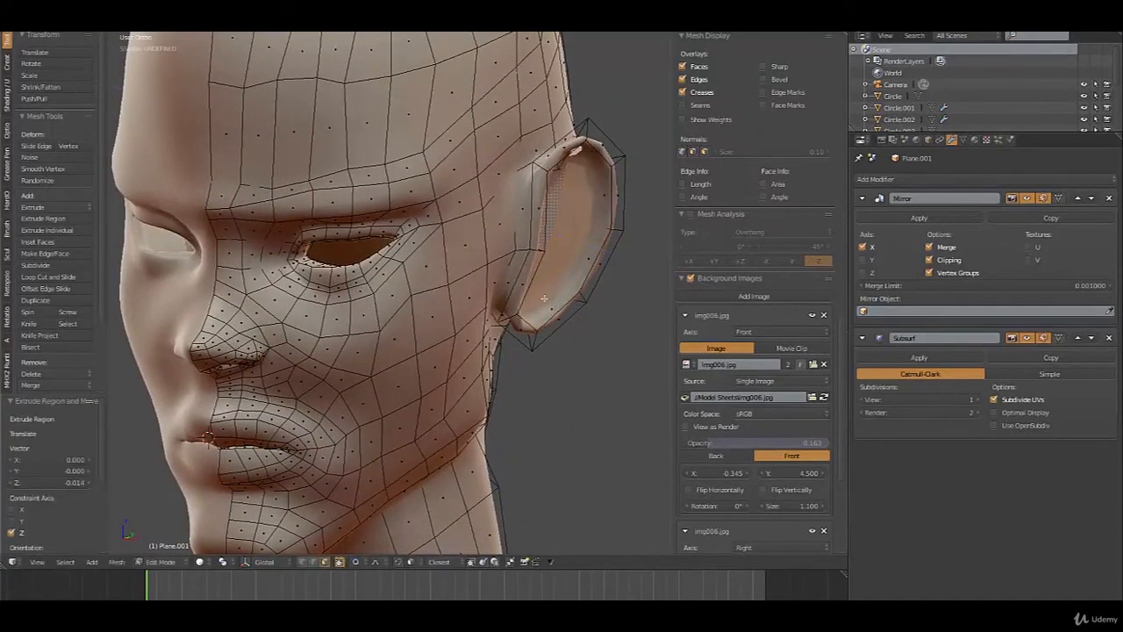
middle_click_drag(509, 291, 528, 333)
key("s")
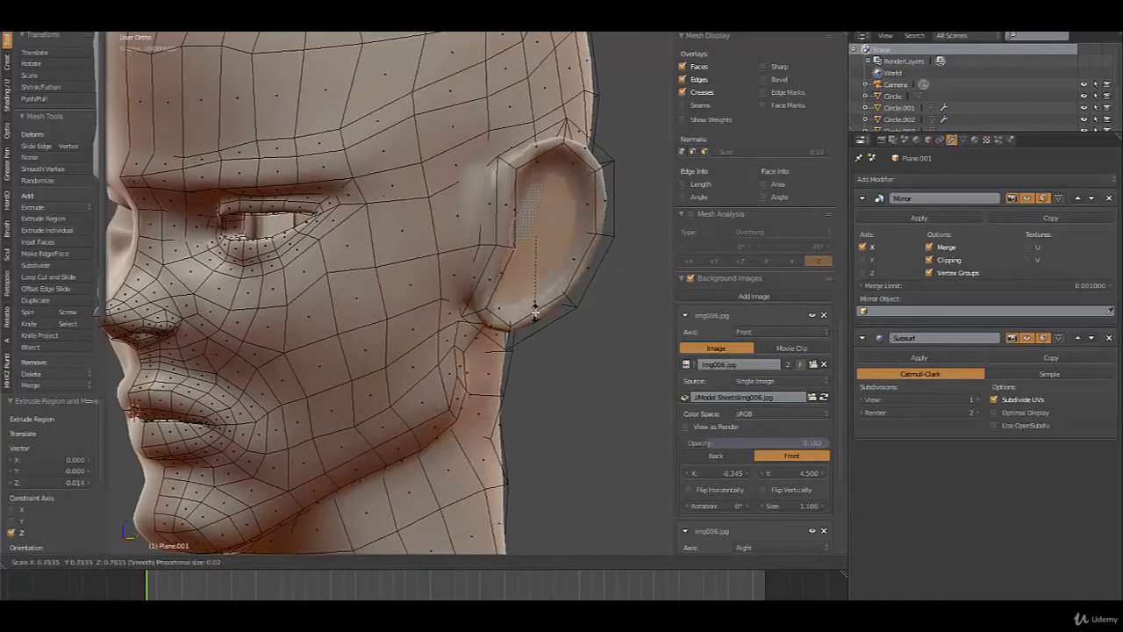
left_click(536, 306)
middle_click_drag(537, 301, 538, 273)
key("Tab")
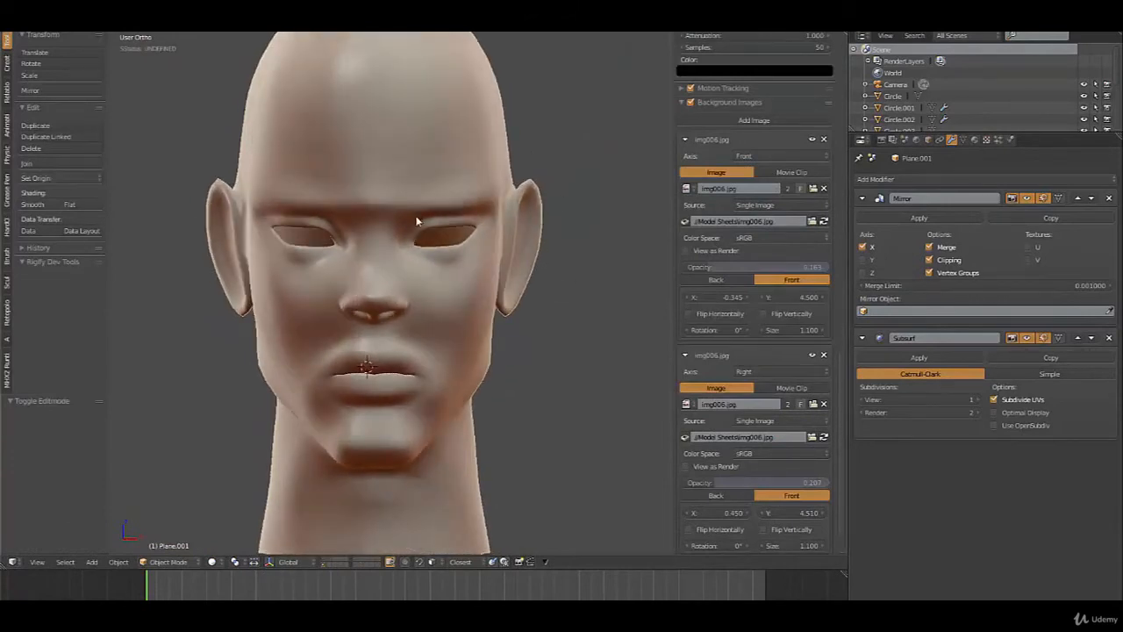
key("Tab")
Switch to edge selection and smooth the short cross edges on the ear's front rim and front side
scroll(549, 264, "up", 3)
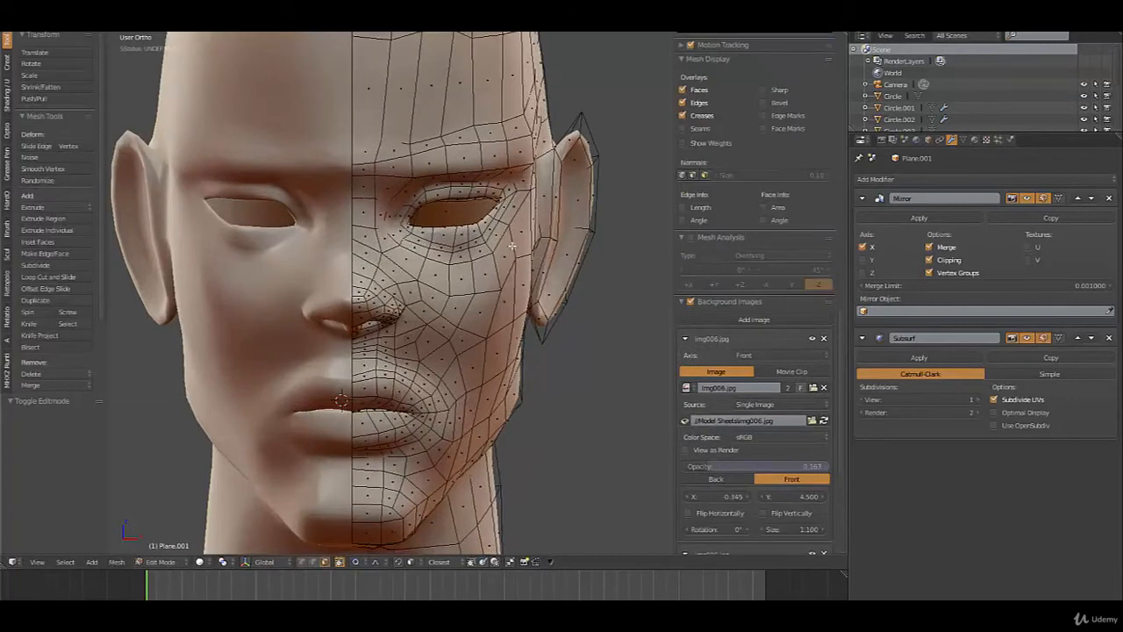
mouse_move(512, 246)
middle_mouse_down()
mouse_move(552, 255)
mouse_move(458, 240)
mouse_move(498, 240)
middle_mouse_up()
scroll(553, 255, "up", 2)
key("ctrl+Tab")
left_click(553, 255)
right_click(554, 230)
key("w")
left_click(486, 237)
key("shift+r")
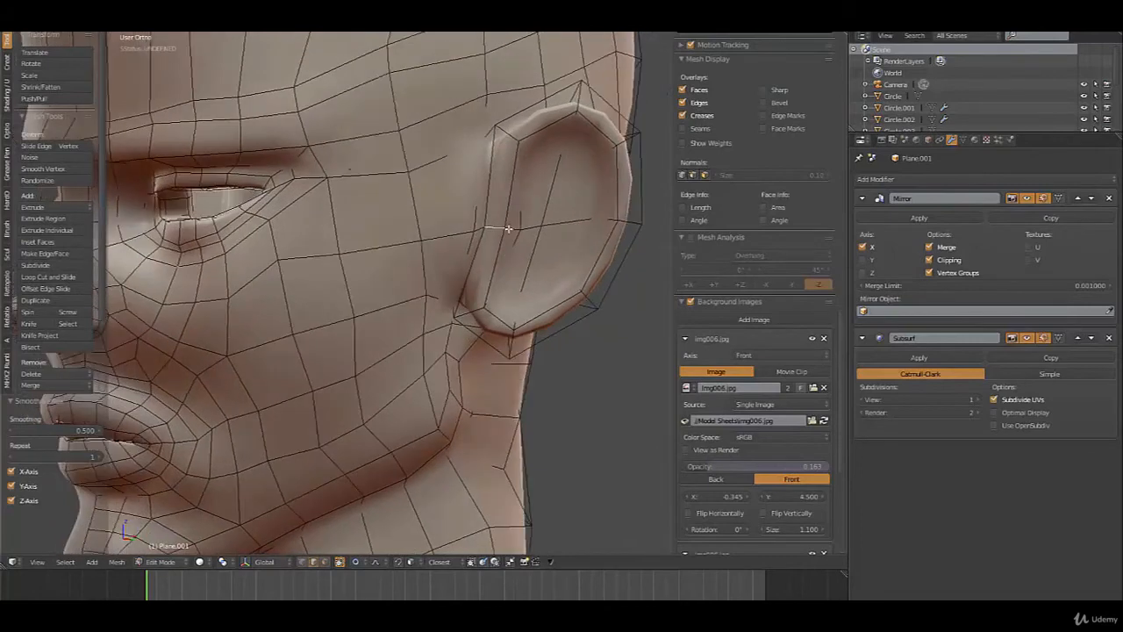
right_click(481, 227)
key("shift+r")
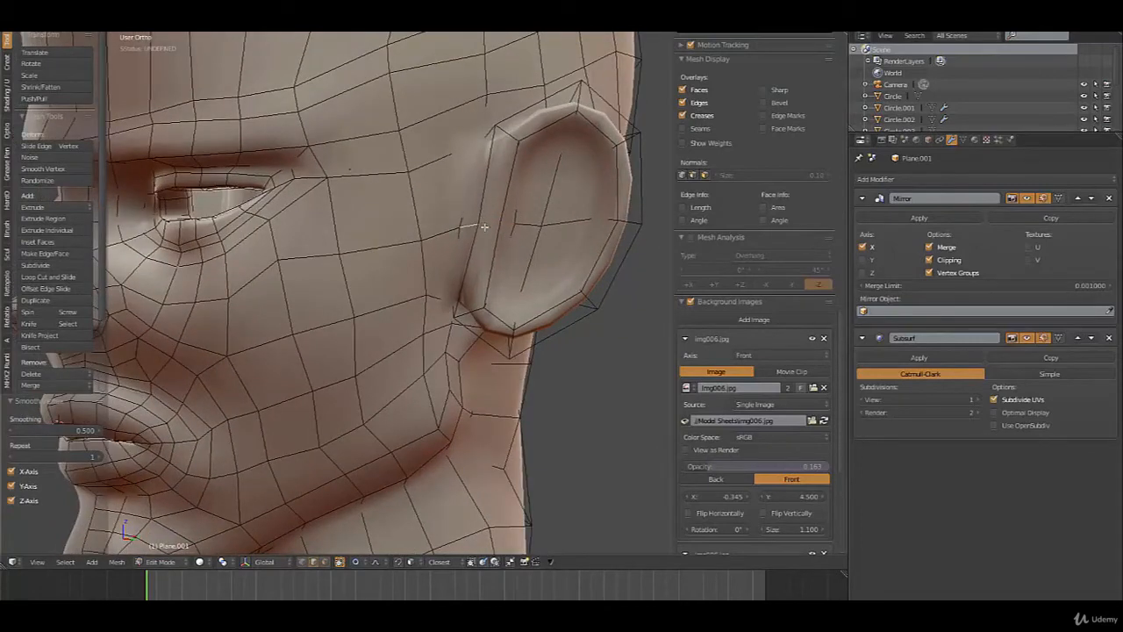
Select the ring of faces around the ear's rim and scale it uniformly to about 0.825 with a larger proportional editing radius
key("a")
key("Tab")
middle_click_drag(511, 269, 552, 209)
key("Tab")
key("ctrl+Tab")
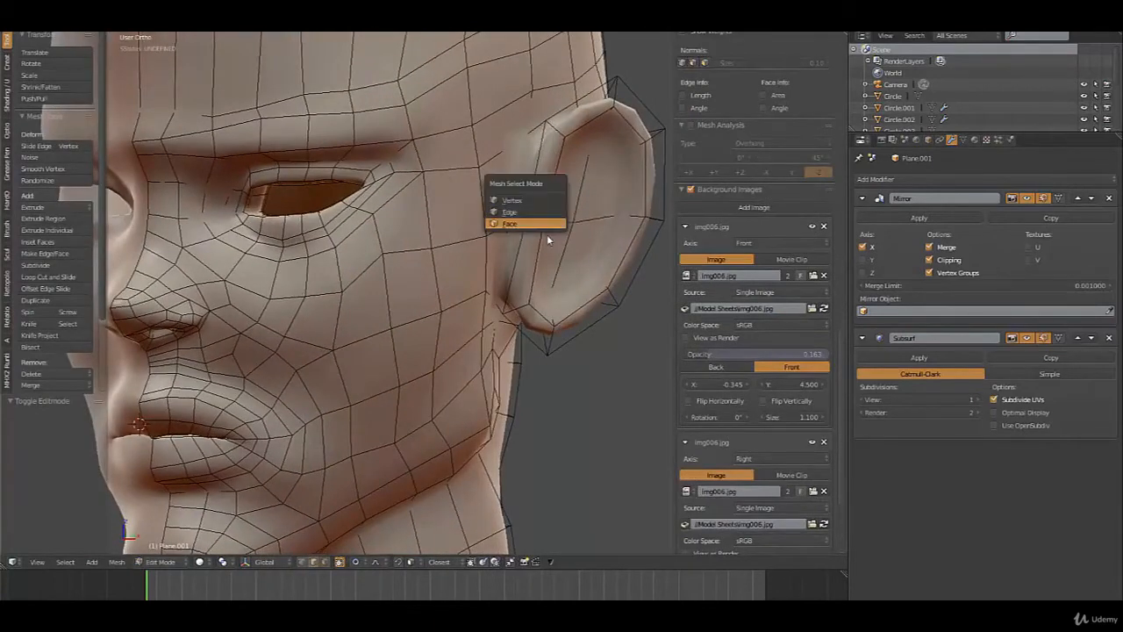
left_click(537, 224)
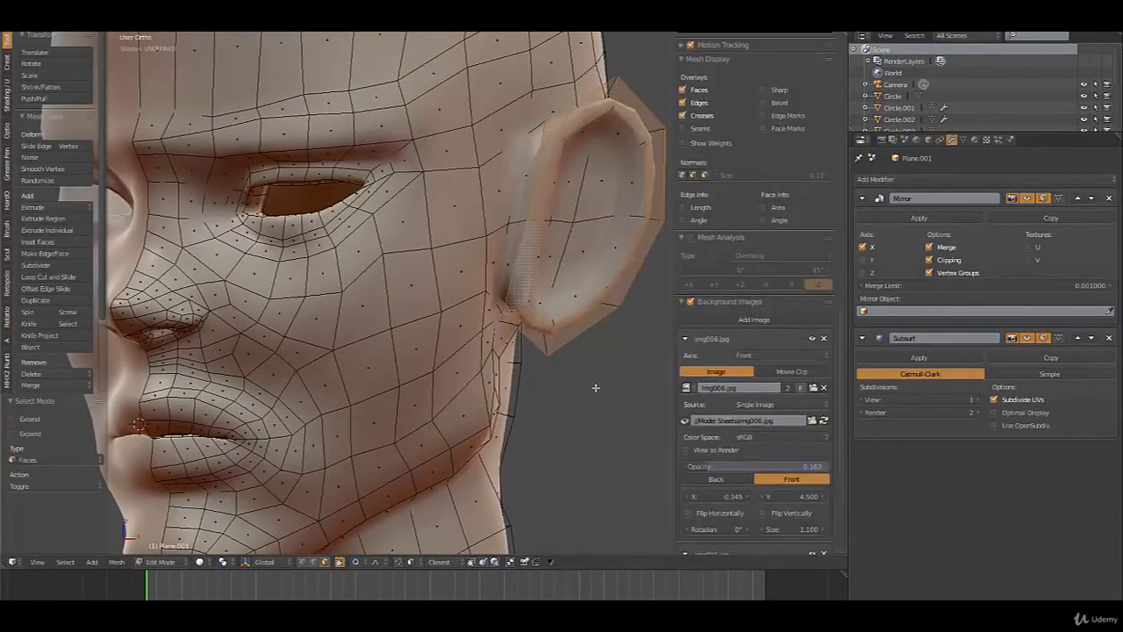
key("s")
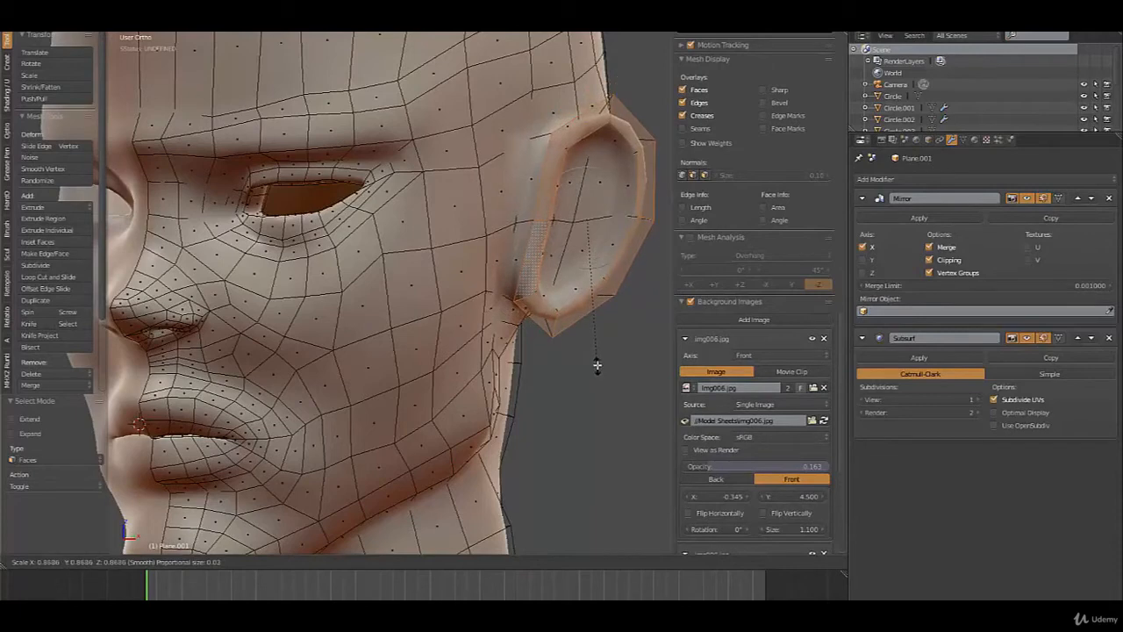
scroll(597, 364, "down", 5)
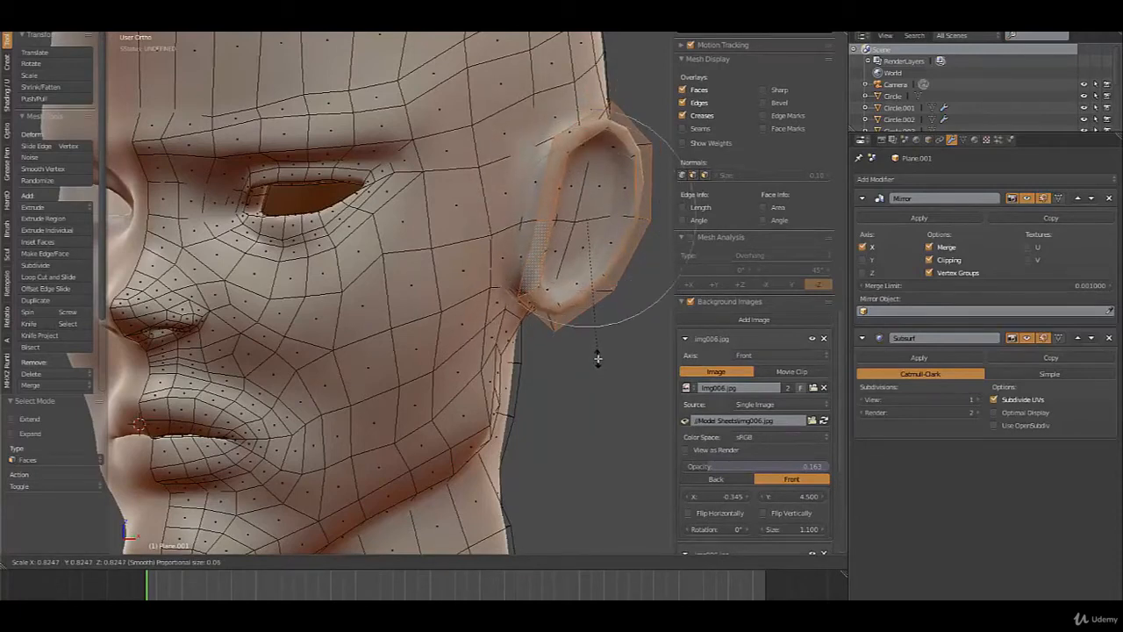
left_click(598, 358)
Move the ear rim slightly inward toward the head in front view
middle_click_drag(609, 363, 633, 367)
key("KP_1")
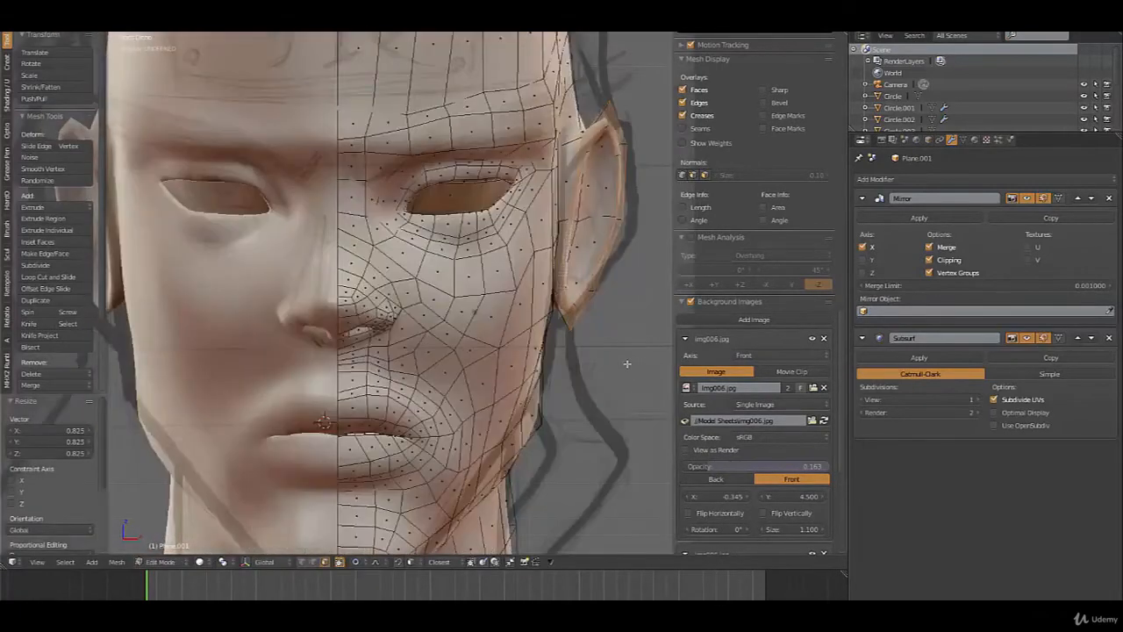
scroll(590, 319, "down", 2)
key("g")
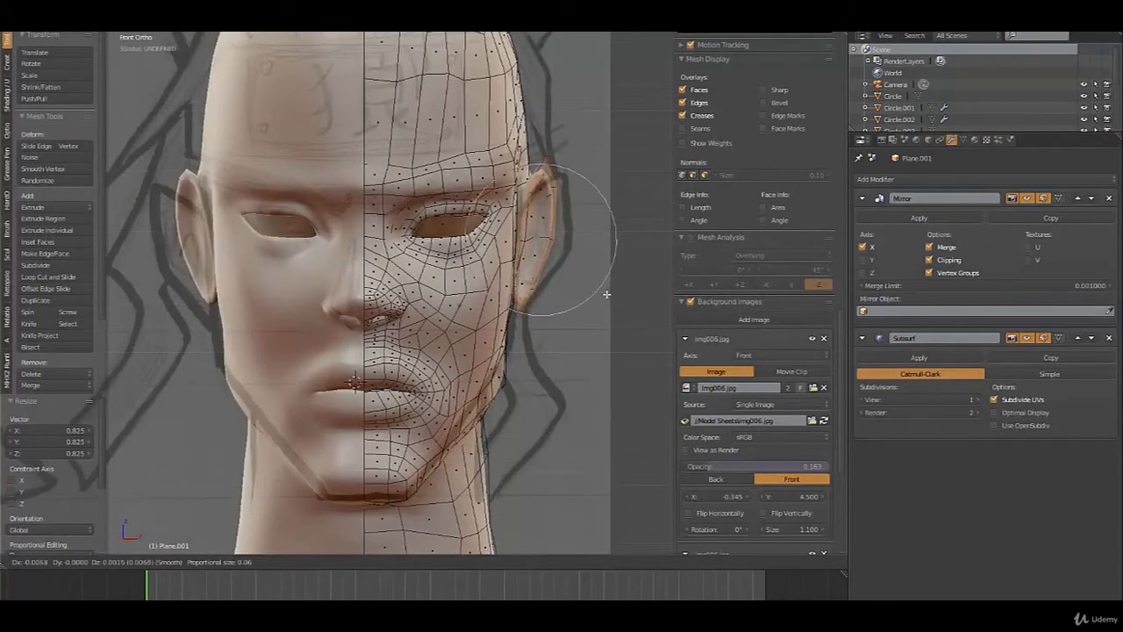
left_click(604, 295)
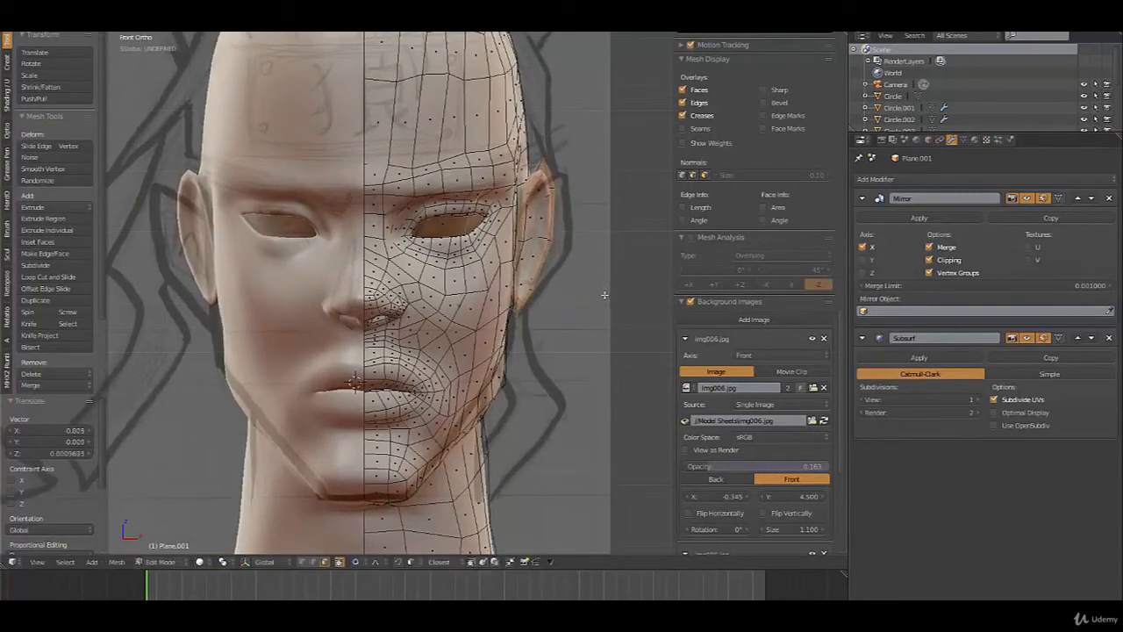
Switch to vertex selection and move the ear's top and outer edge vertices outward to match the front reference sketch
key("ctrl+Tab")
left_click(551, 151)
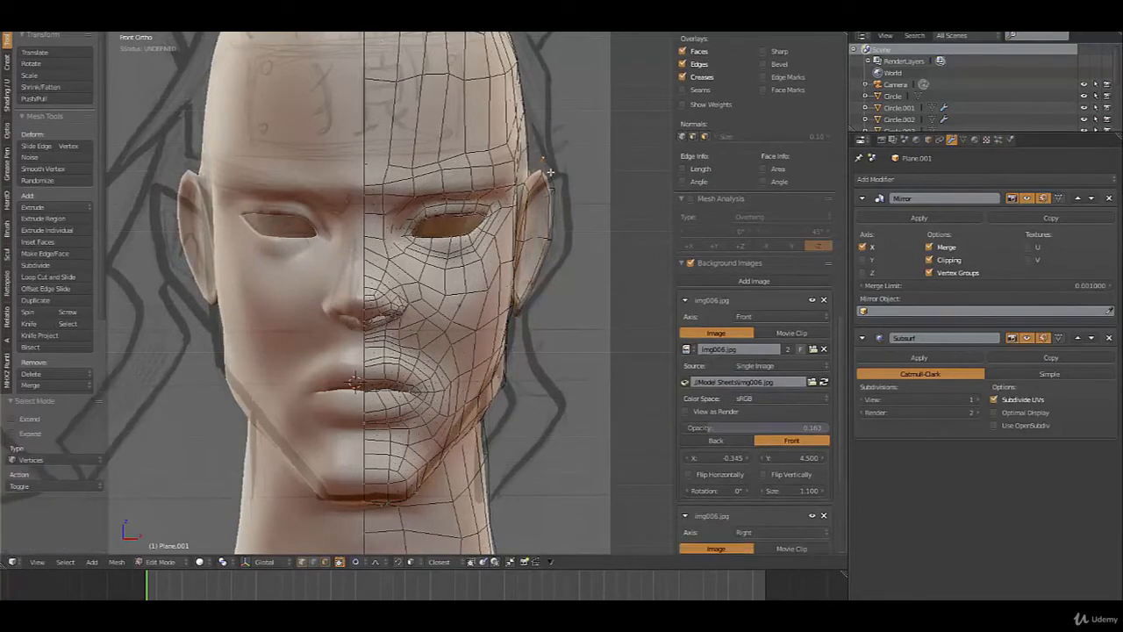
key("g")
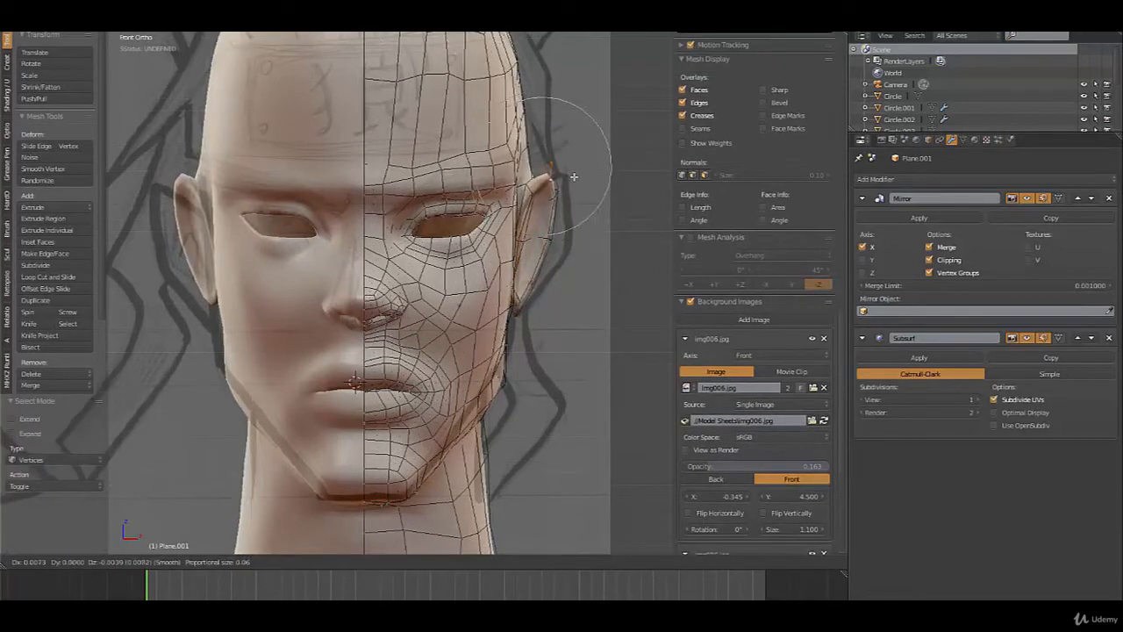
left_click(566, 180)
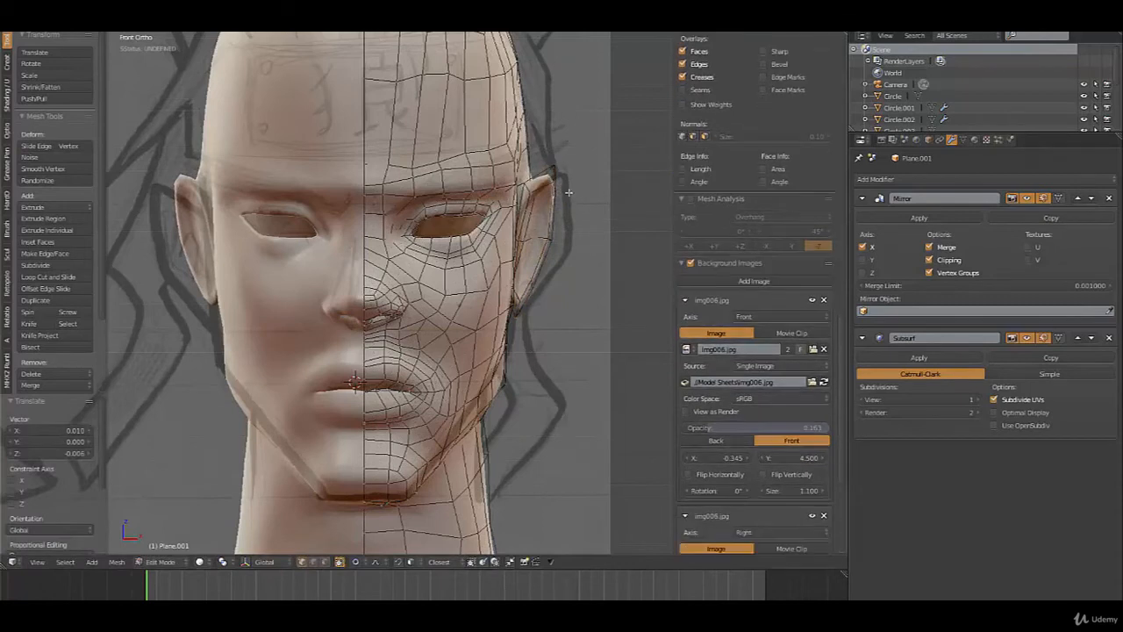
key("g")
left_click(565, 205)
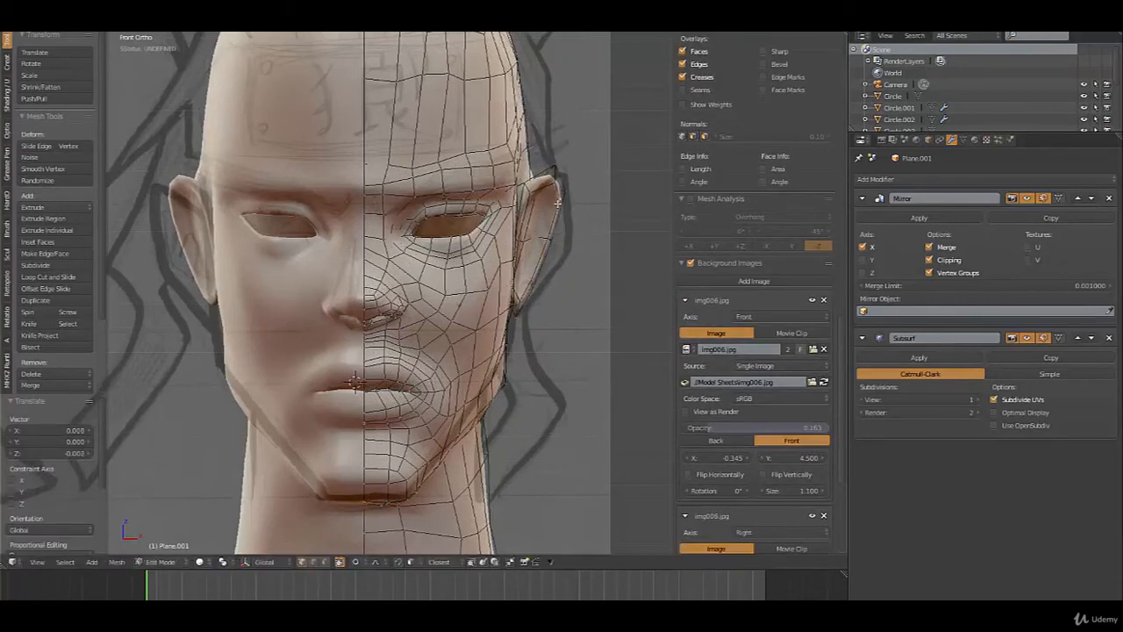
key("g")
left_click(569, 251)
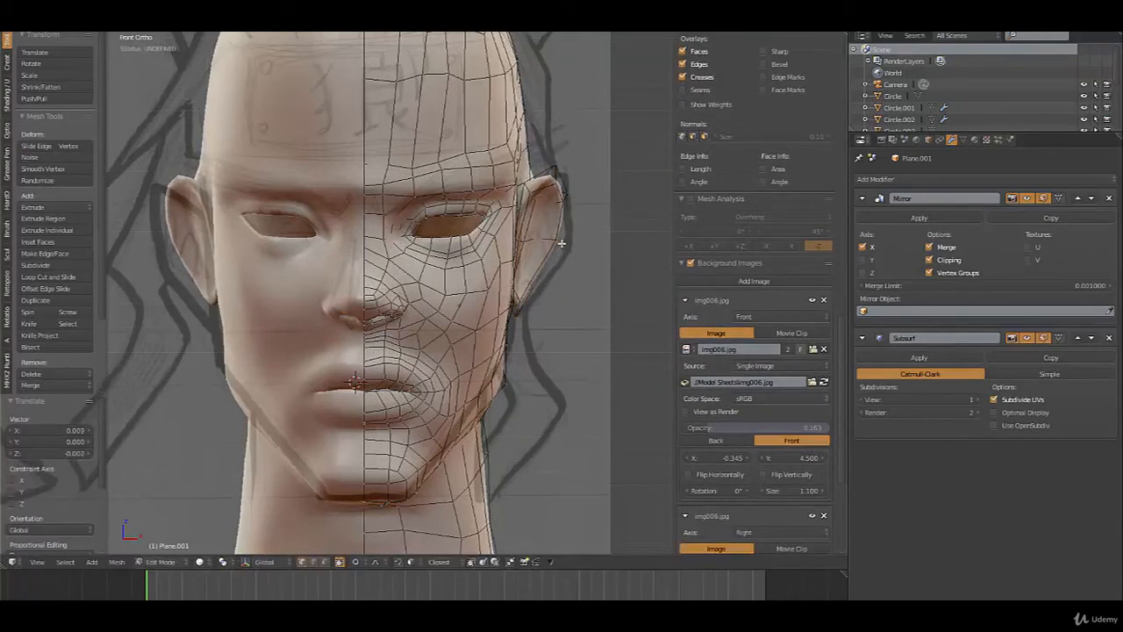
Move the vertices on the ear's outer and lower edge slightly outward to follow the front reference sketch
key("g")
left_click(567, 246)
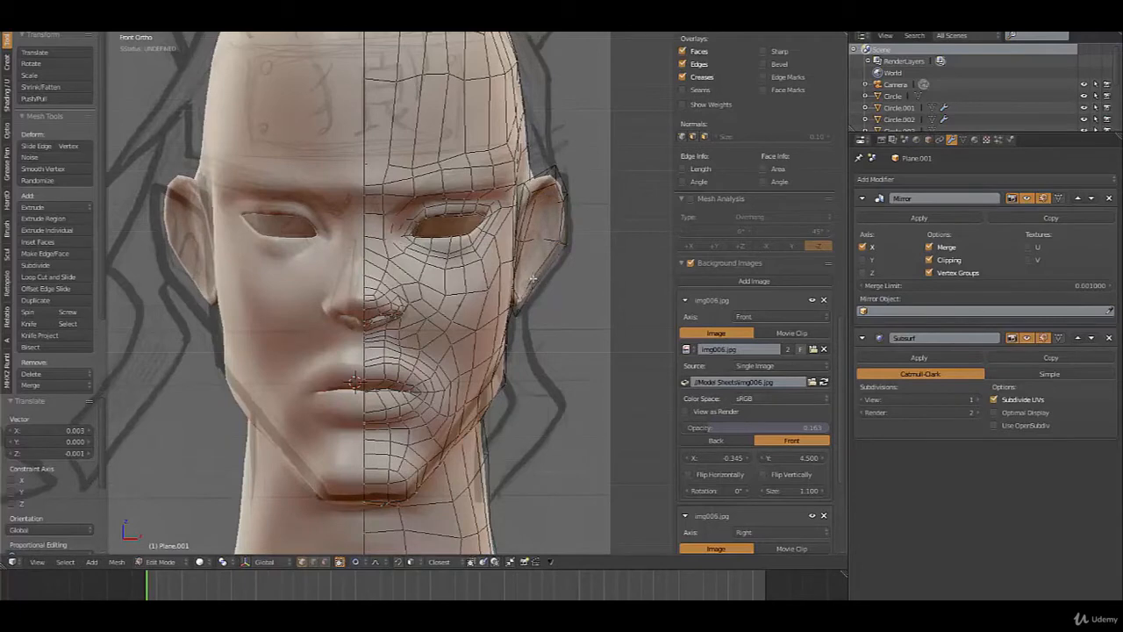
key("g")
left_click(540, 278)
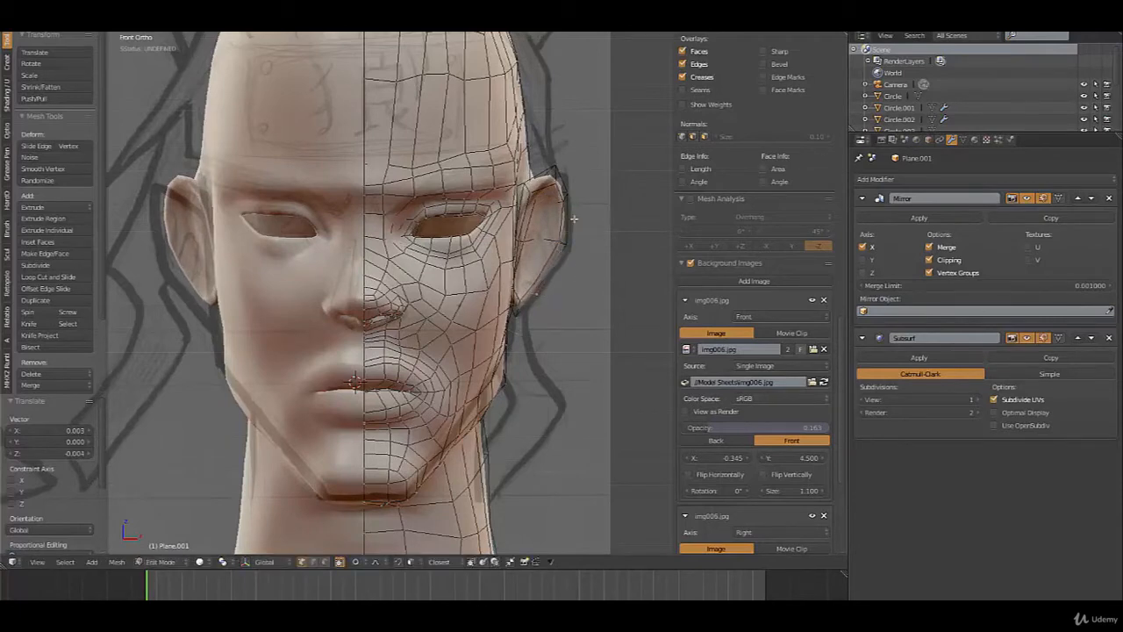
Move the vertex where the ear's top meets the head inward and down, and check the ear in front view
middle_click_drag(544, 172, 536, 165)
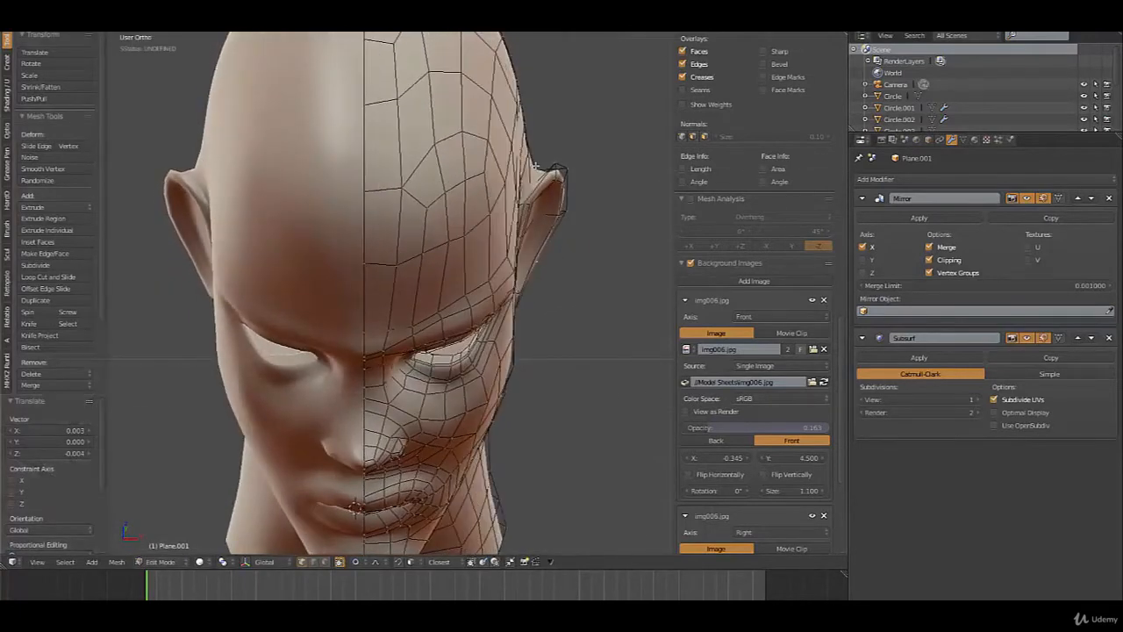
key("g")
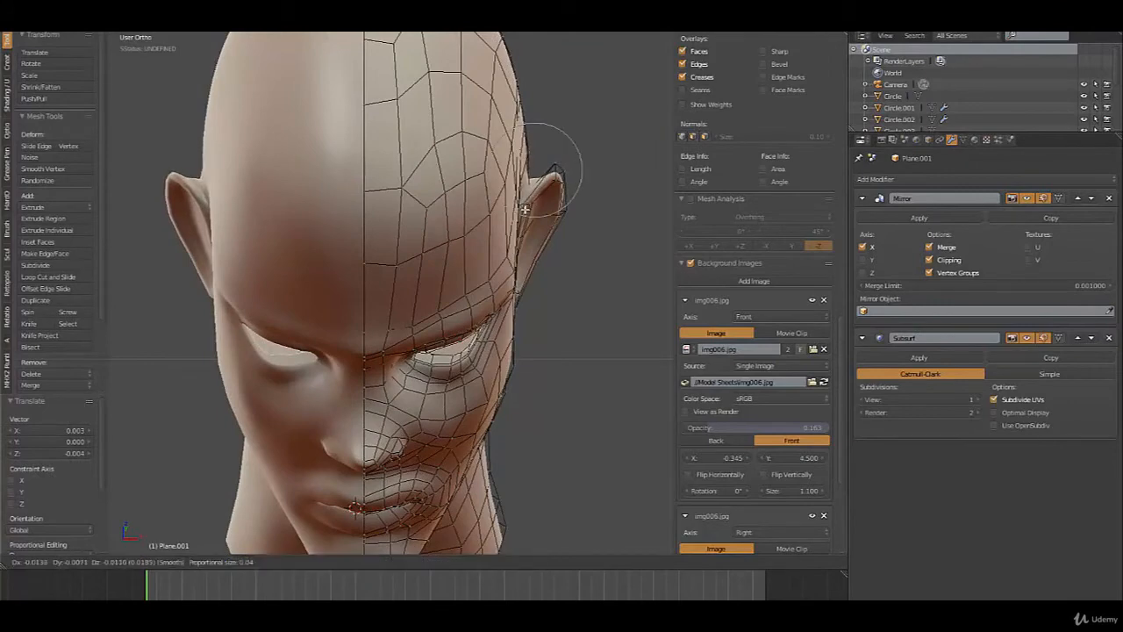
left_click(532, 210)
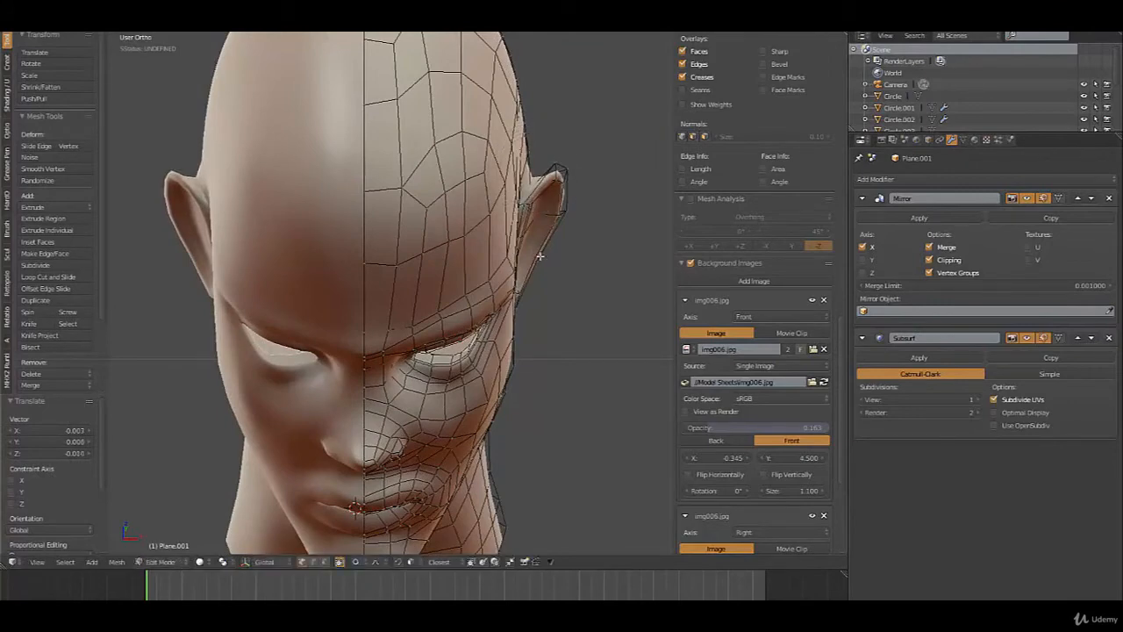
middle_click_drag(536, 245, 534, 205)
key("KP_1")
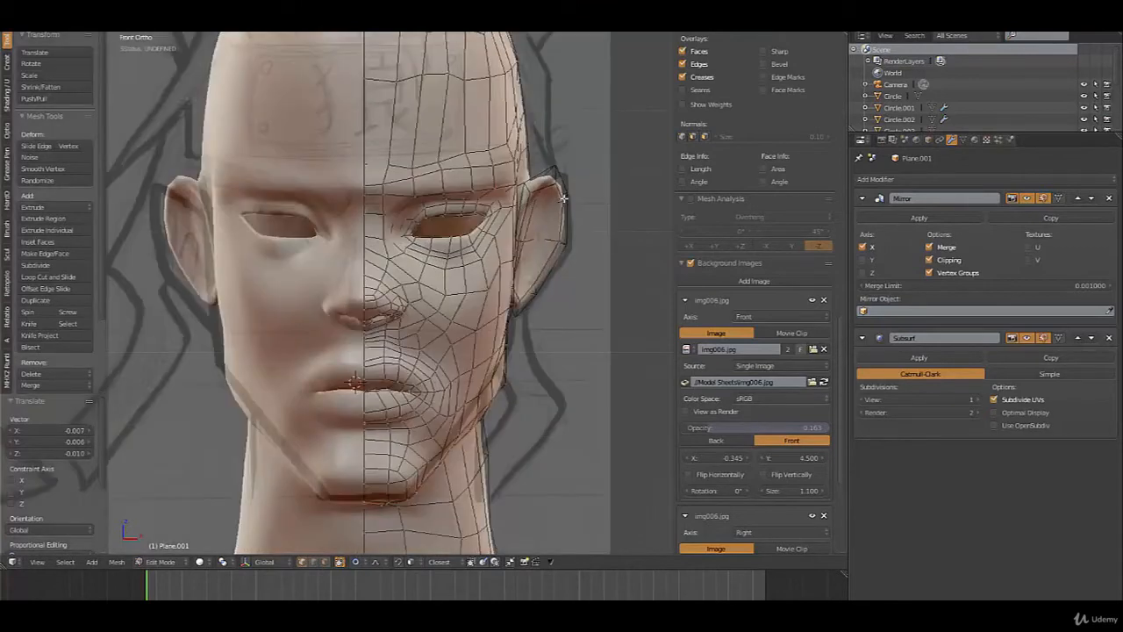
Add a single centred loop cut around the back side of the ear and scale it up slightly with proportional editing
middle_click_drag(546, 272, 385, 285)
key("Tab")
key("Tab")
key("ctrl+r")
left_click(355, 263)
right_click(356, 263)
key("s")
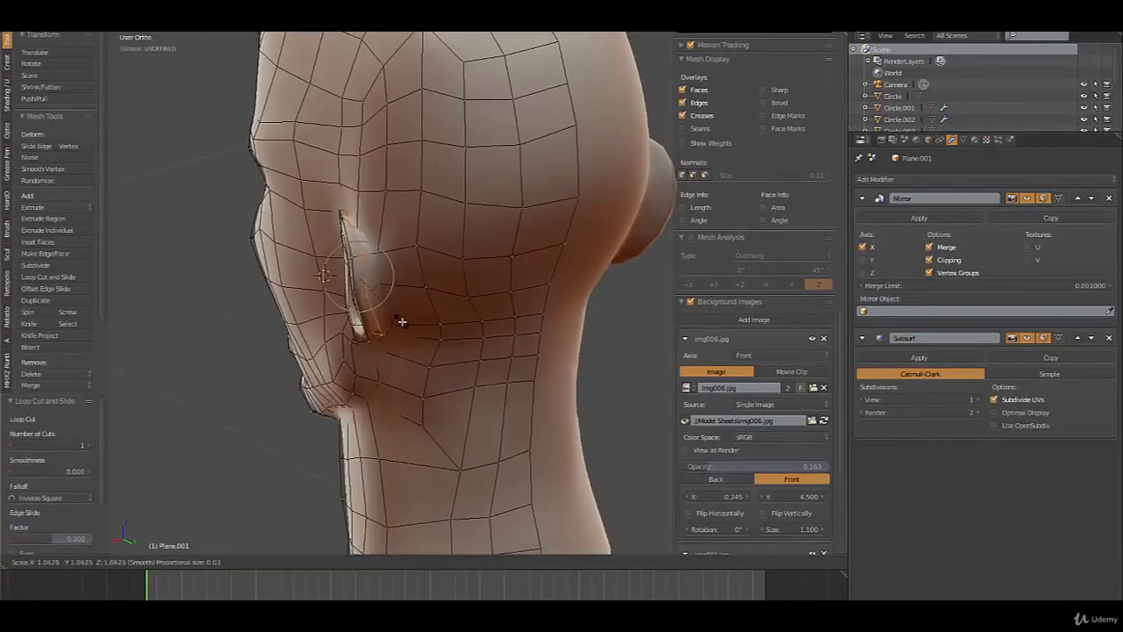
left_click(401, 323)
Scale the new loop on the back of the ear to about 1.134 and shift it slightly with a small proportional radius
middle_click_drag(451, 313, 371, 333)
key("s")
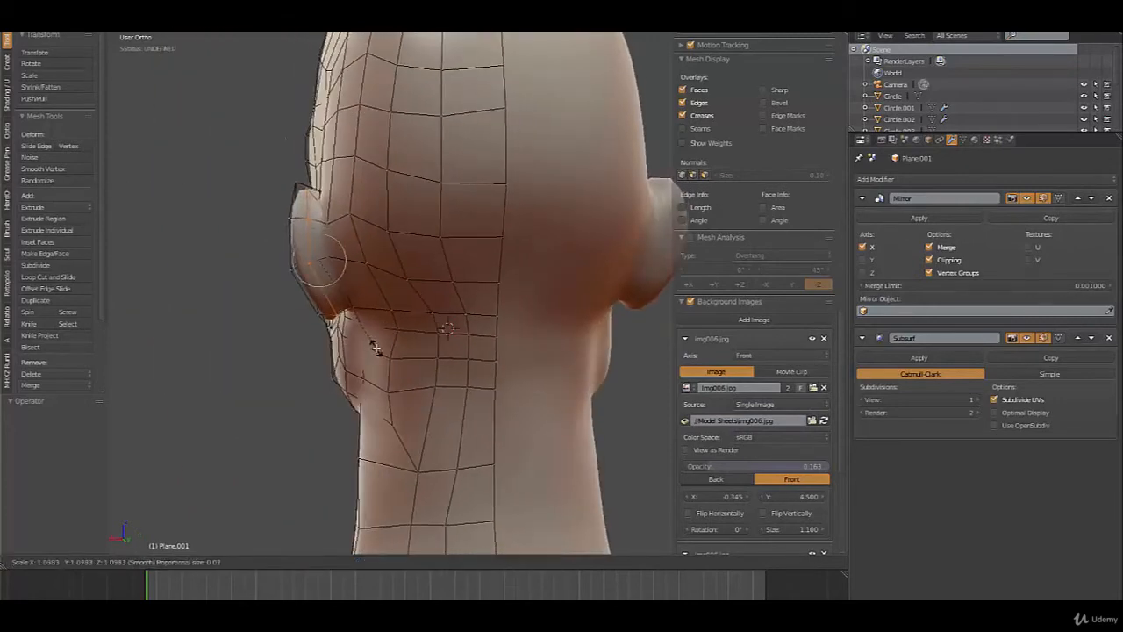
left_click(377, 348)
middle_click_drag(363, 320, 375, 333)
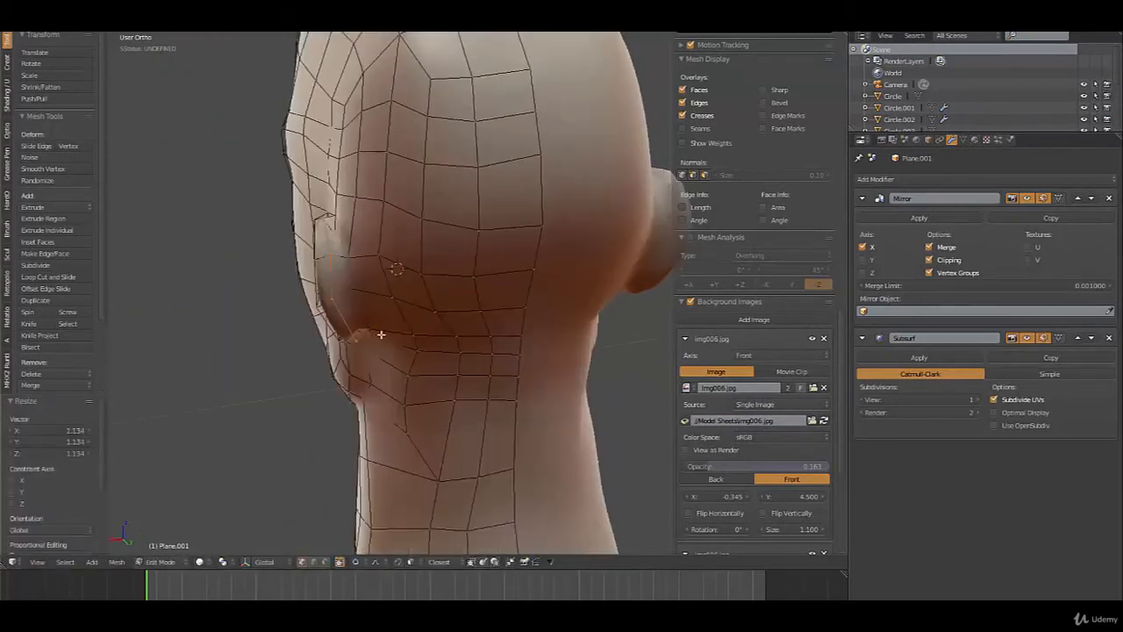
key("g")
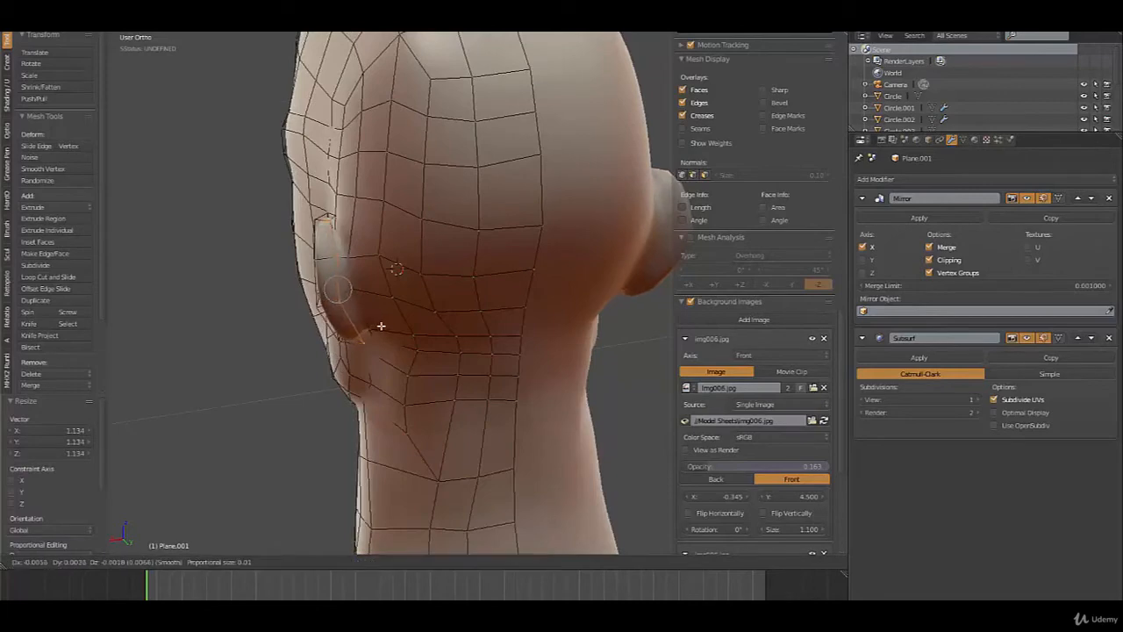
left_click(381, 326)
Reposition the vertices at the lower back of the ear, around the lobe, with small proportional moves
middle_click_drag(363, 333, 369, 399)
right_click(365, 345)
key("g")
left_click(369, 422)
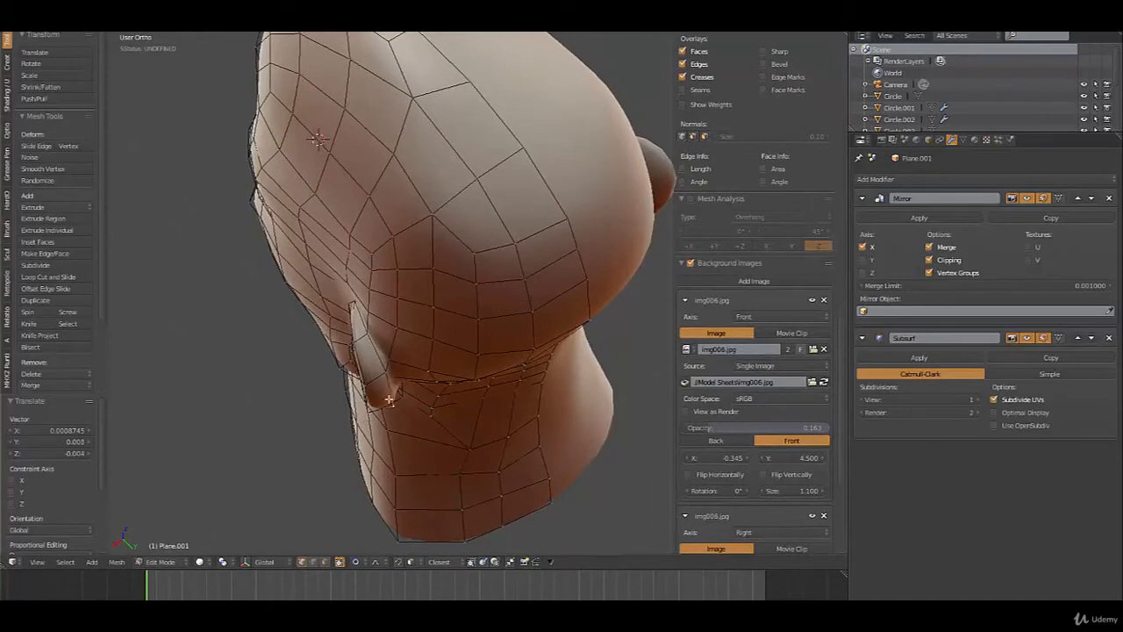
key("g")
left_click(392, 397)
key("g")
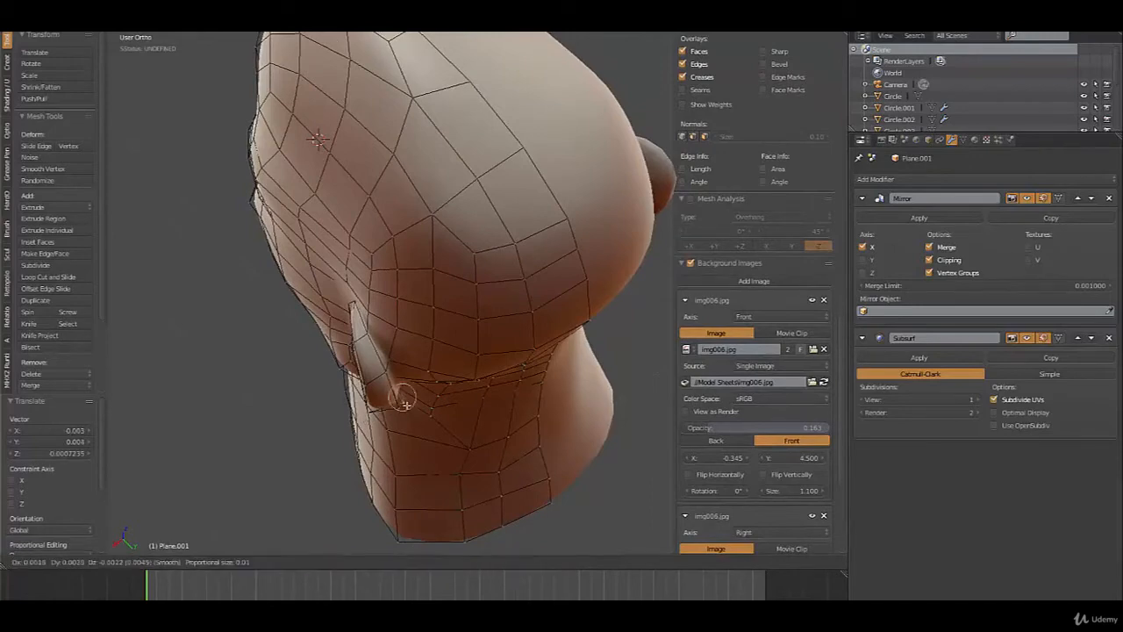
left_click(409, 405)
Move the ear vertex by about 0.003 in X, 0.011 in Y and 0.007 in Z
middle_click_drag(410, 403, 516, 280)
middle_click_drag(511, 237, 626, 262)
key("g")
left_click(563, 249)
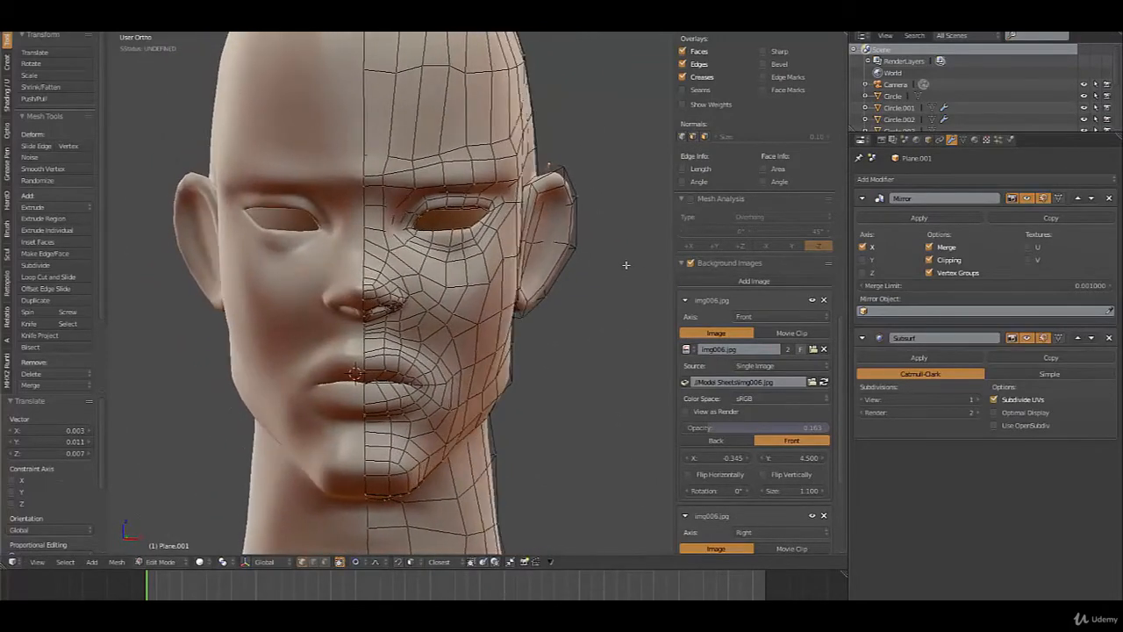
Compare the ear with the front reference in wireframe and nudge its outer and top vertices inward to match
key("KP_1")
key("z")
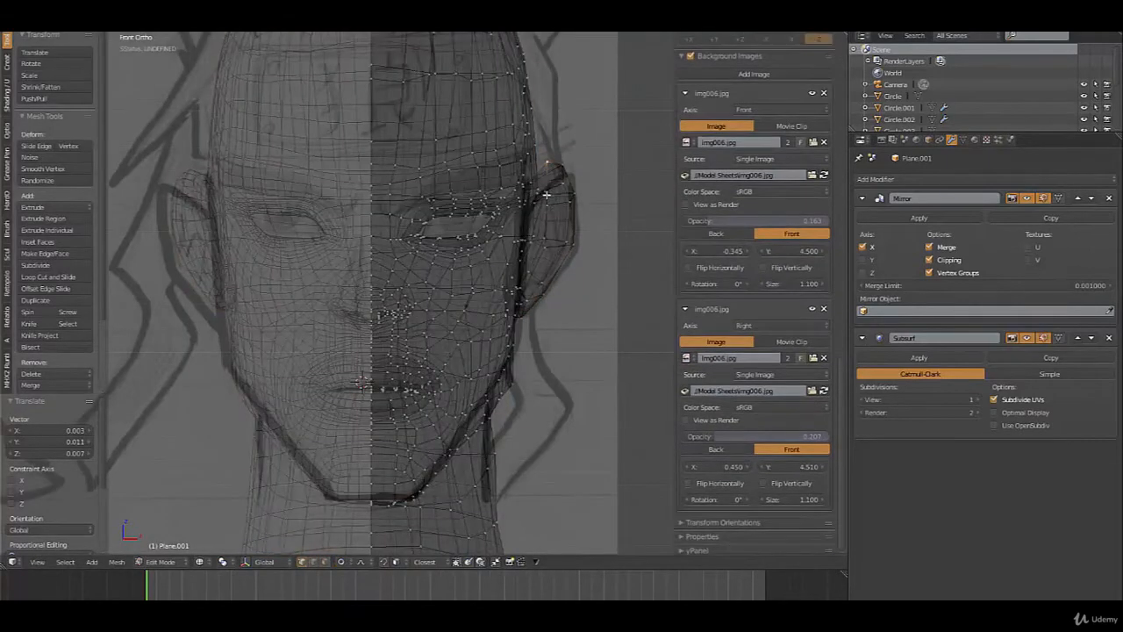
key("z")
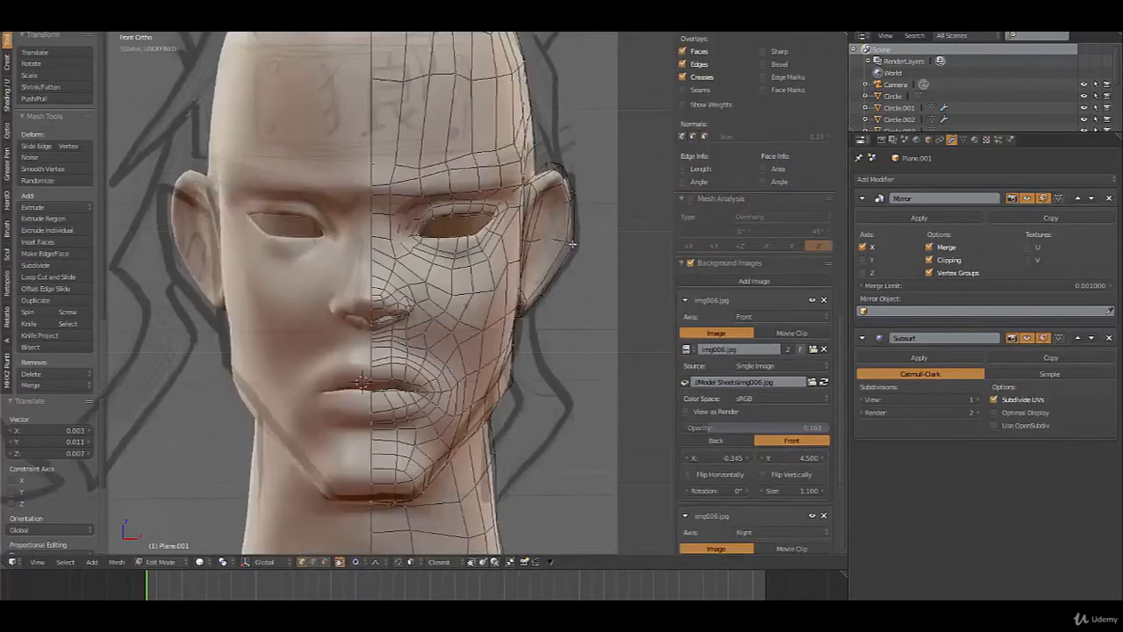
key("g")
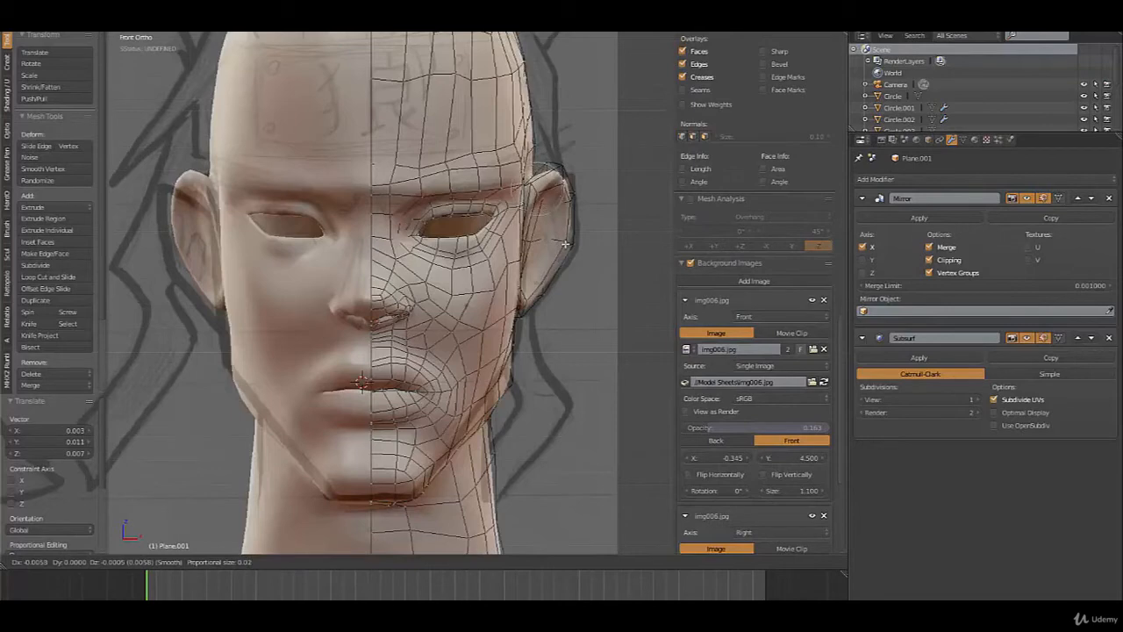
left_click(548, 192)
key("g")
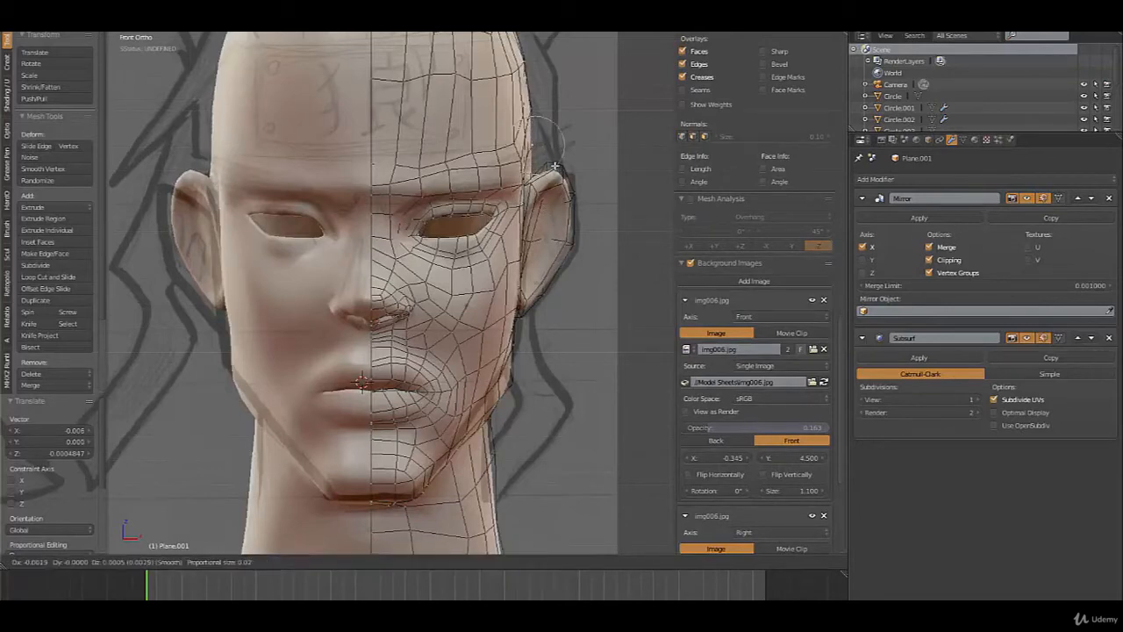
left_click(554, 165)
Deselect the mesh, leave Edit Mode and examine the head in right view against the side reference sketch
scroll(559, 206, "down", 1)
key("a")
key("Tab")
scroll(479, 370, "down", 4)
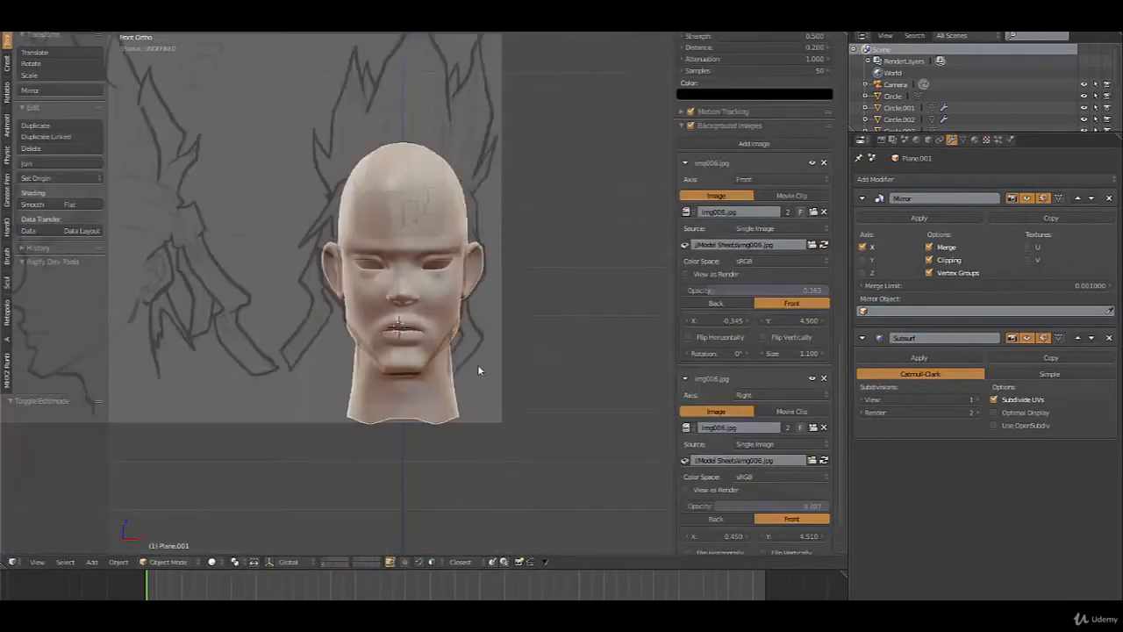
middle_click_drag(477, 371, 384, 352)
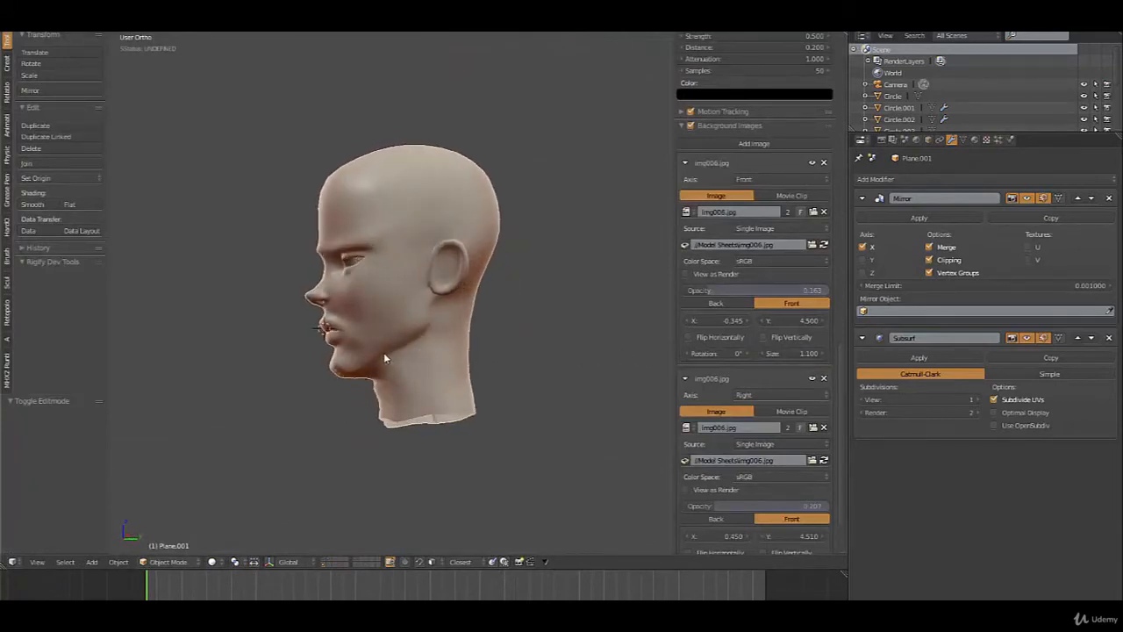
key("KP_3")
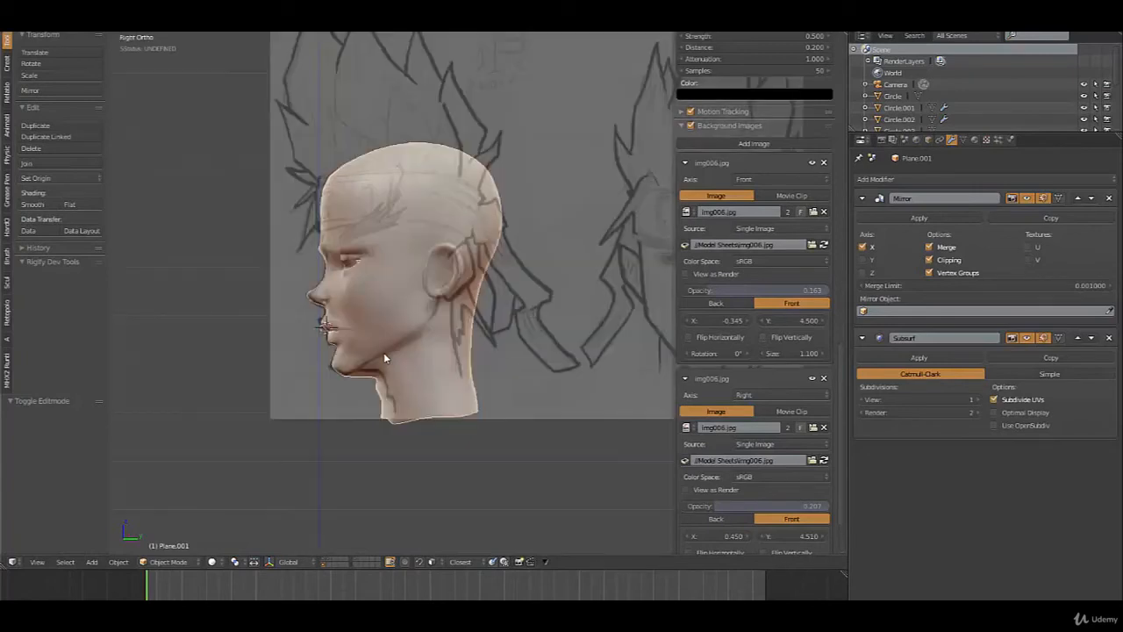
Select the lower neck's face loops and move them about 0.024 in Y and 0.011 in Z with proportional editing
scroll(383, 352, "up", 3)
middle_click_drag(470, 397, 507, 290, "shift")
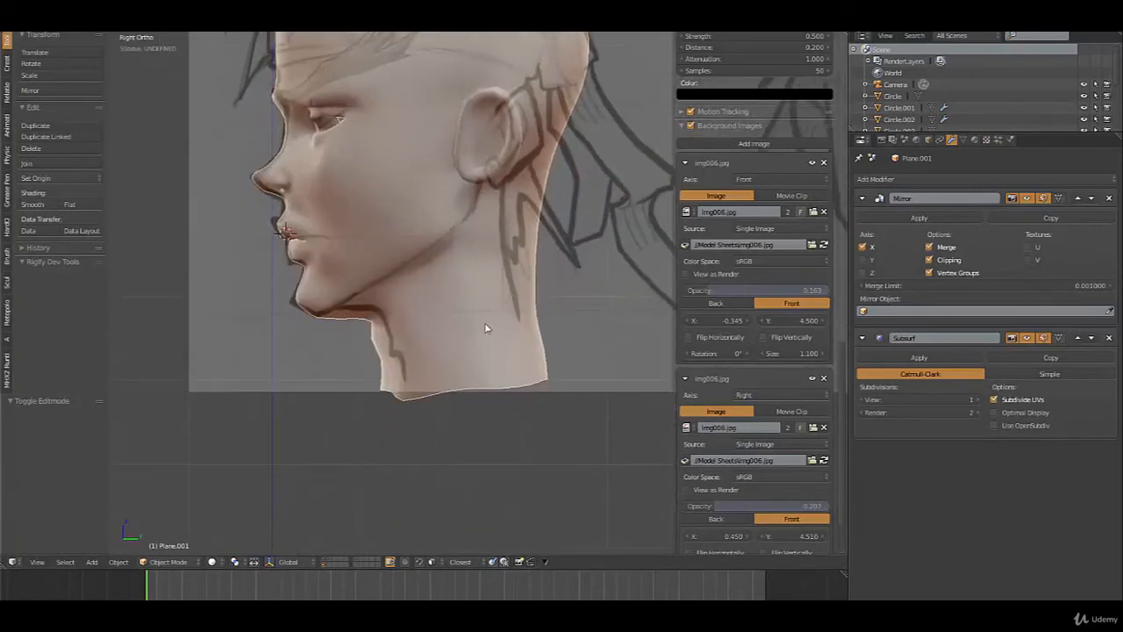
key("Tab")
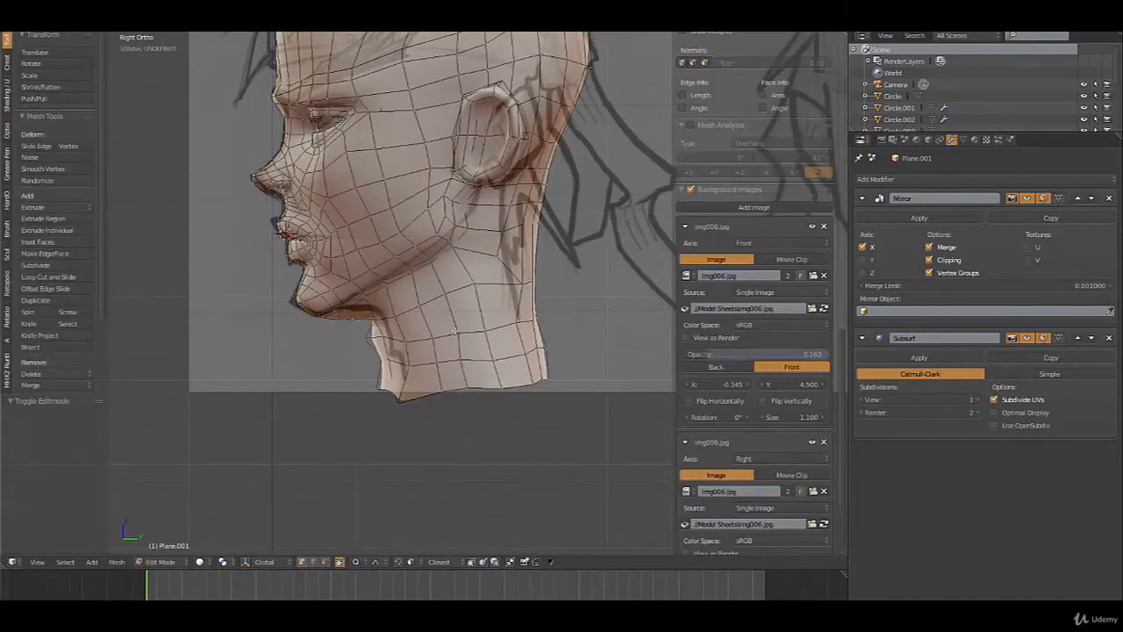
right_click(449, 362, "alt")
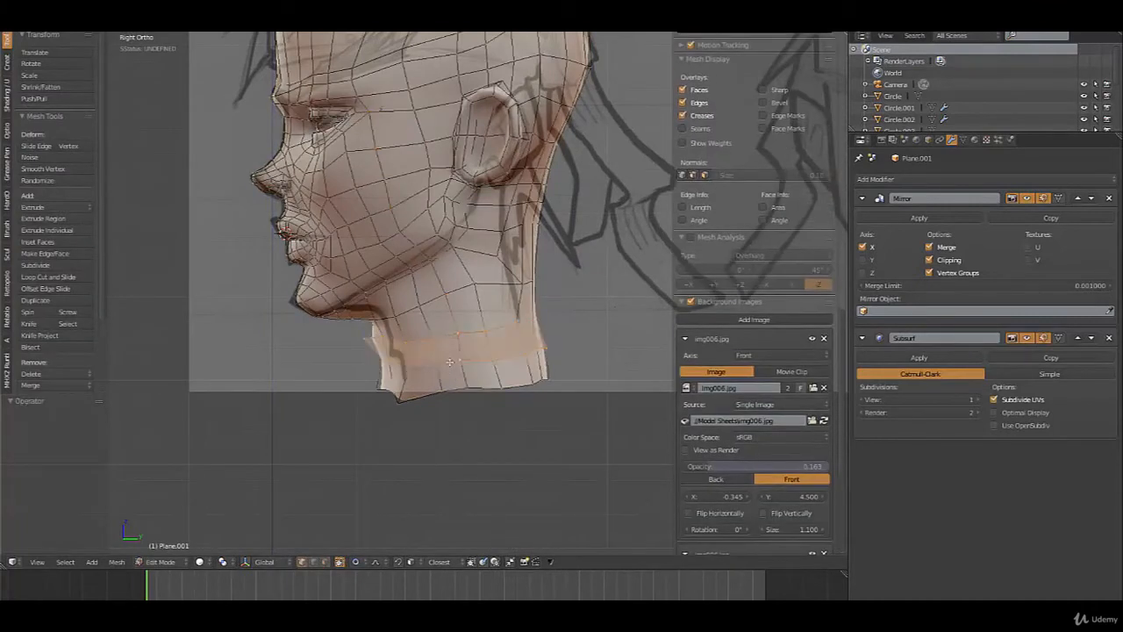
key("e")
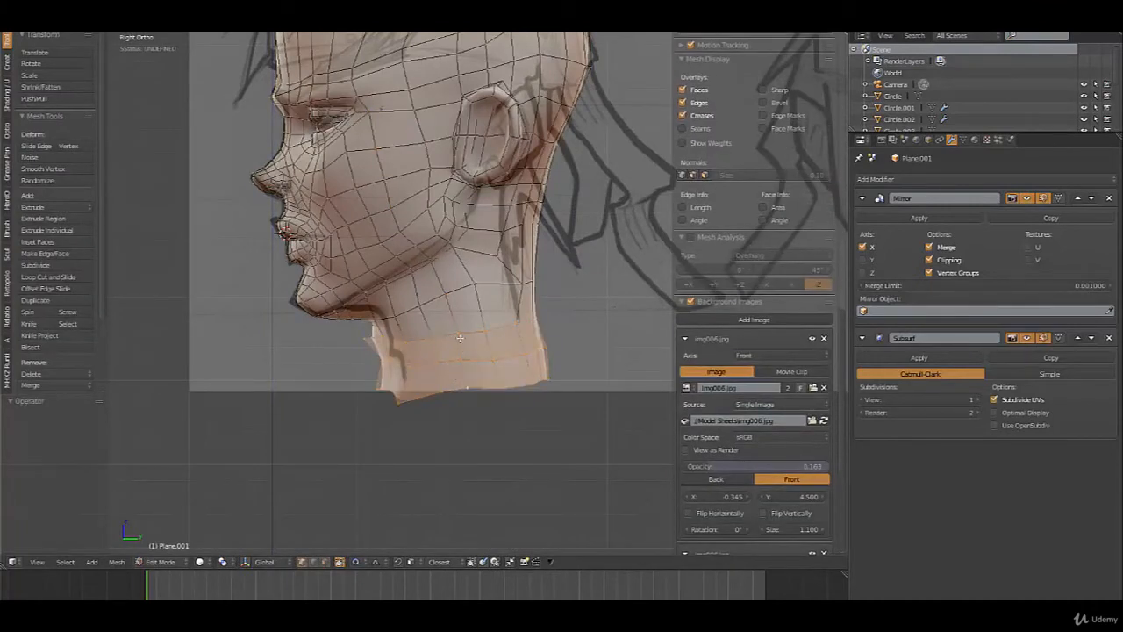
key("g")
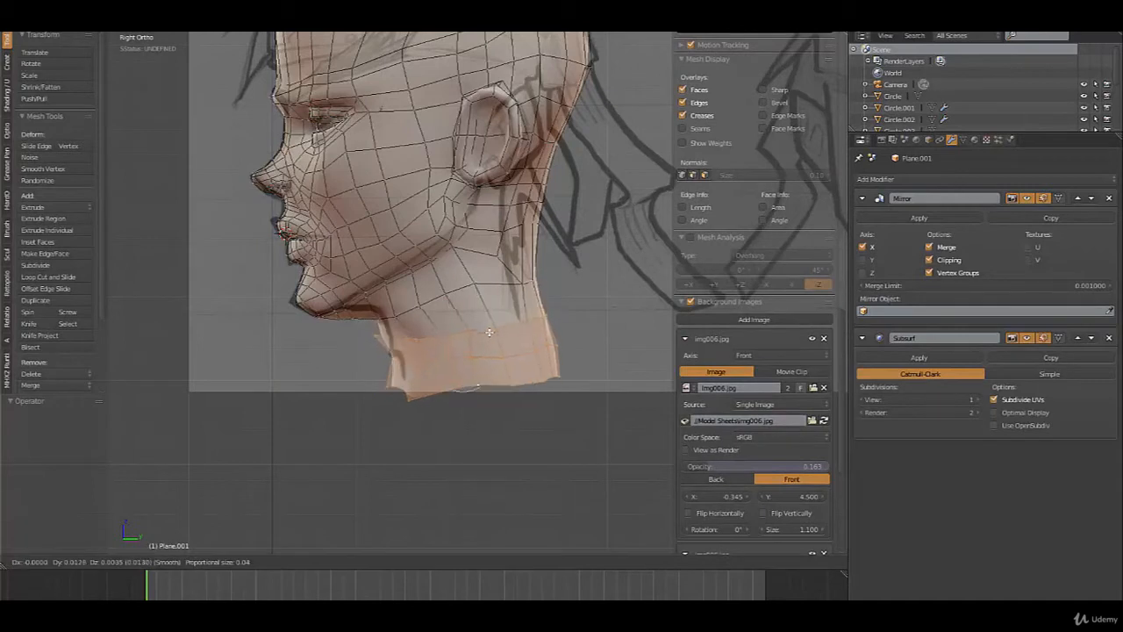
scroll(489, 332, "down", 10)
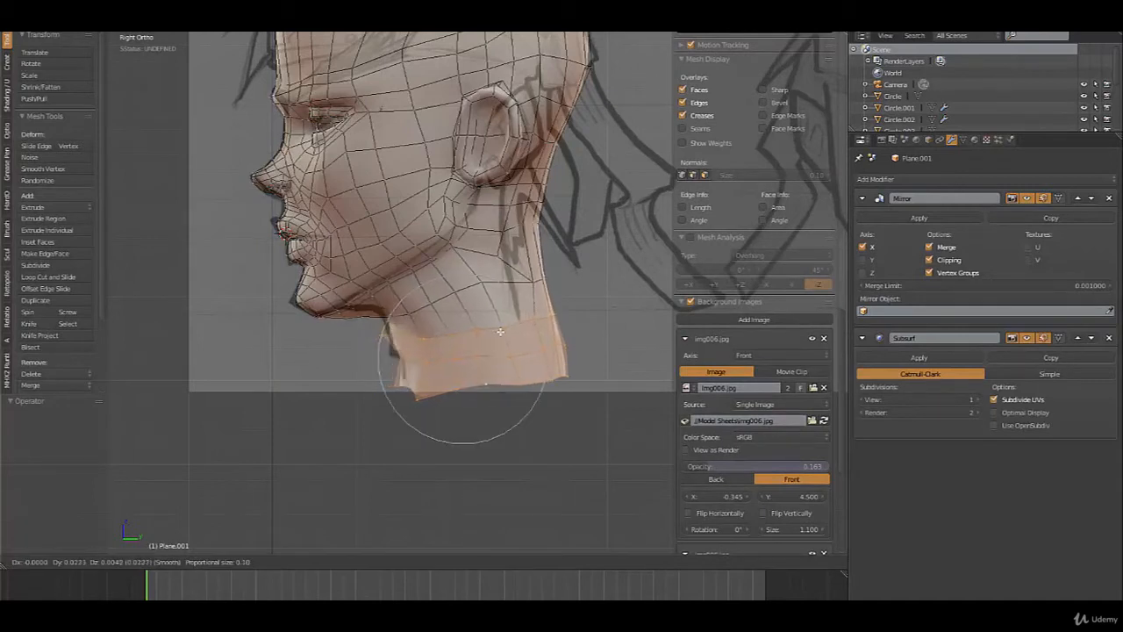
scroll(500, 331, "down", 2)
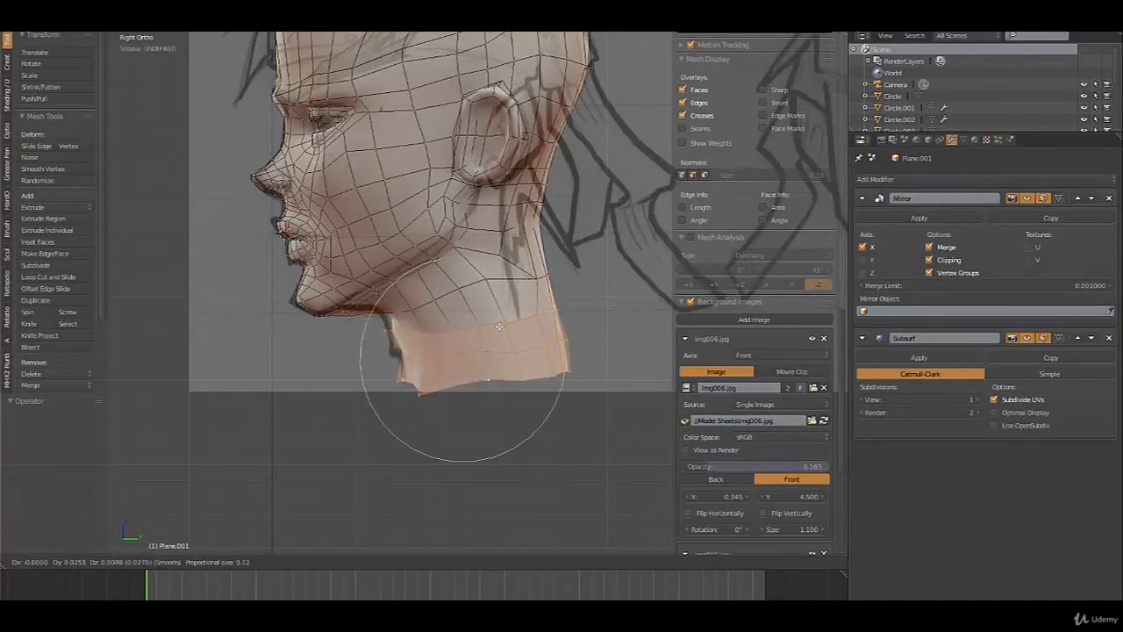
left_click(499, 326)
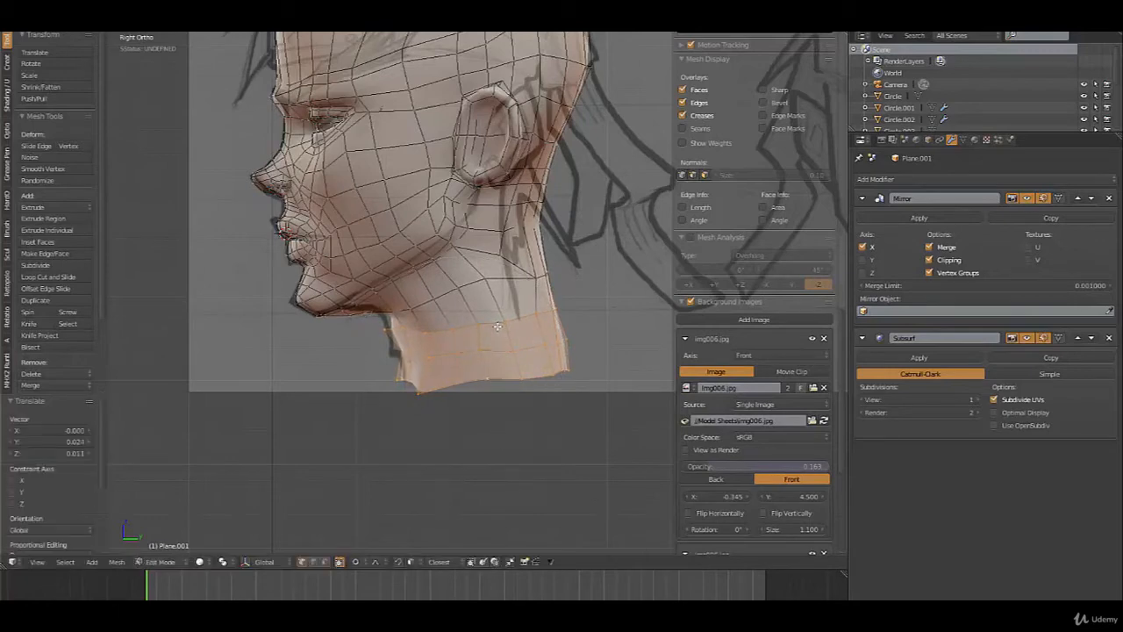
key("a")
Check the whole head, then move the vertices at the back of the skull and nape backward in right view with proportional editing
scroll(498, 326, "down", 2)
key("Tab")
middle_click_drag(498, 327, 405, 354)
key("KP_3")
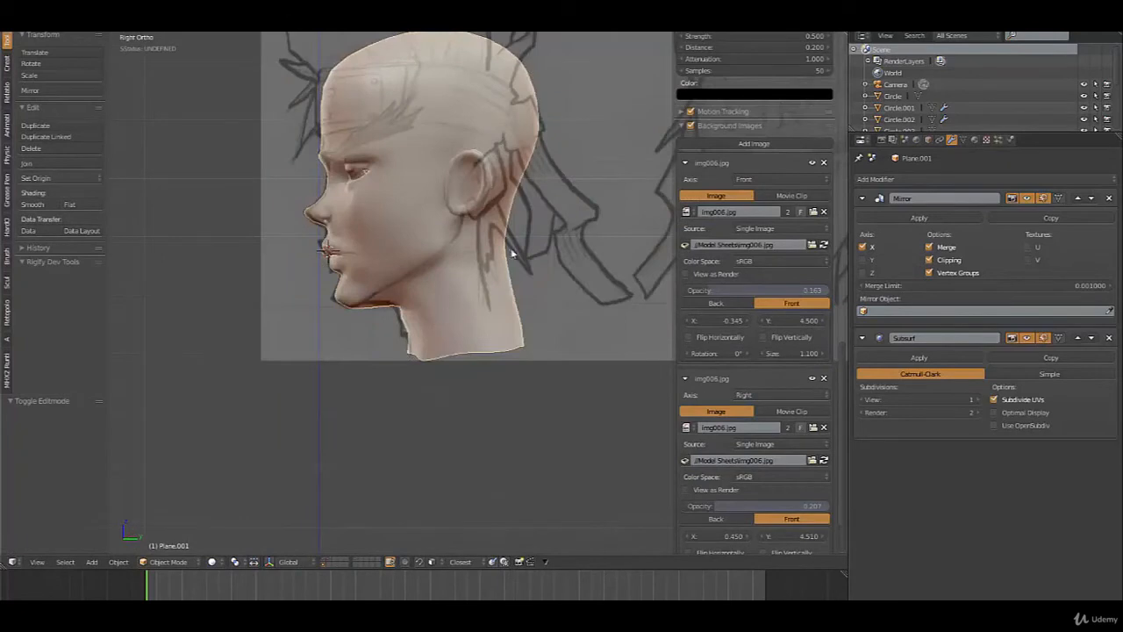
key("Tab")
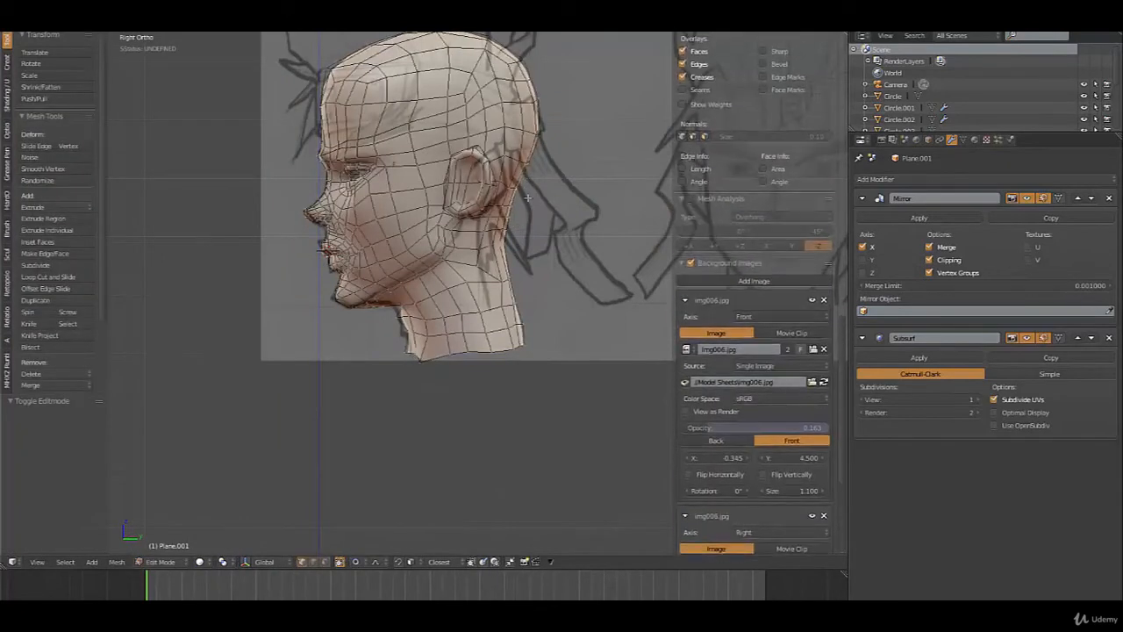
key("g")
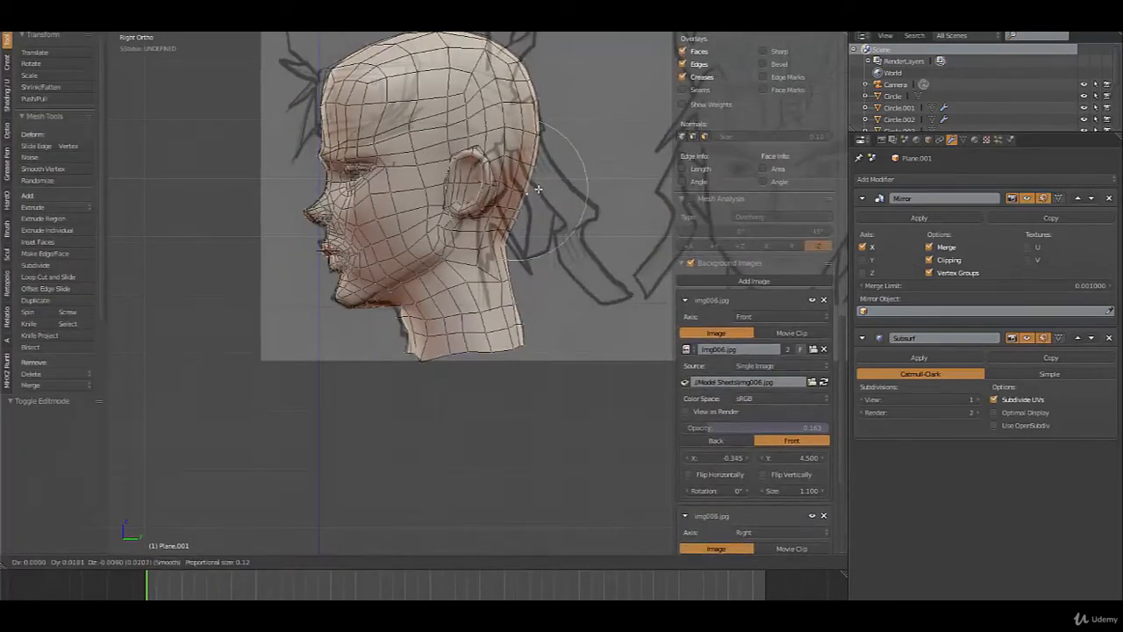
left_click(538, 189)
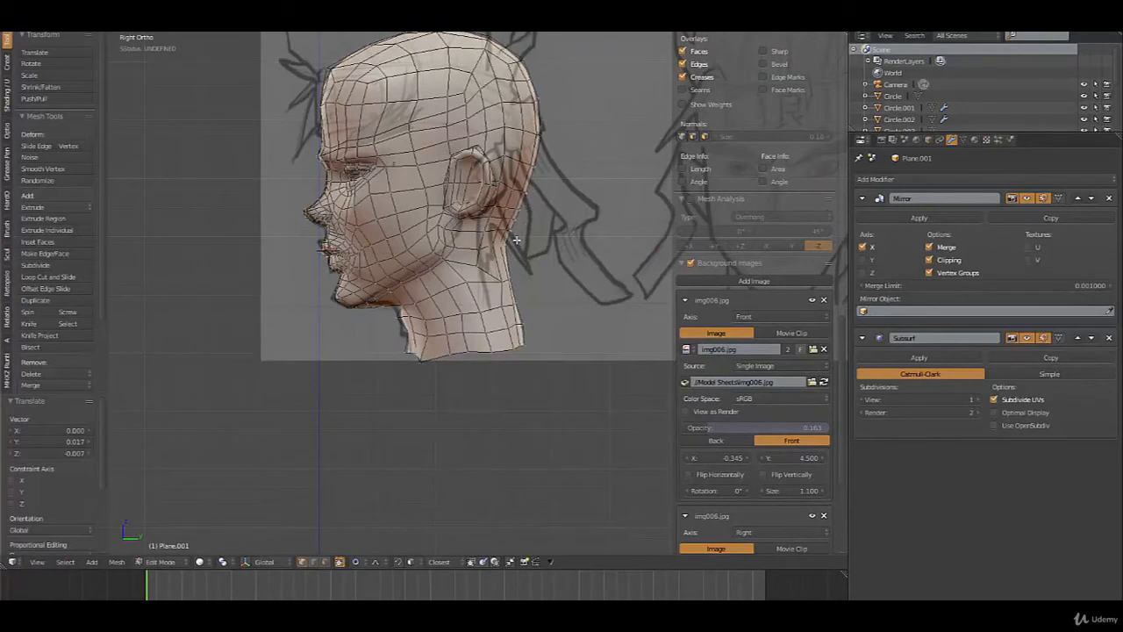
key("g")
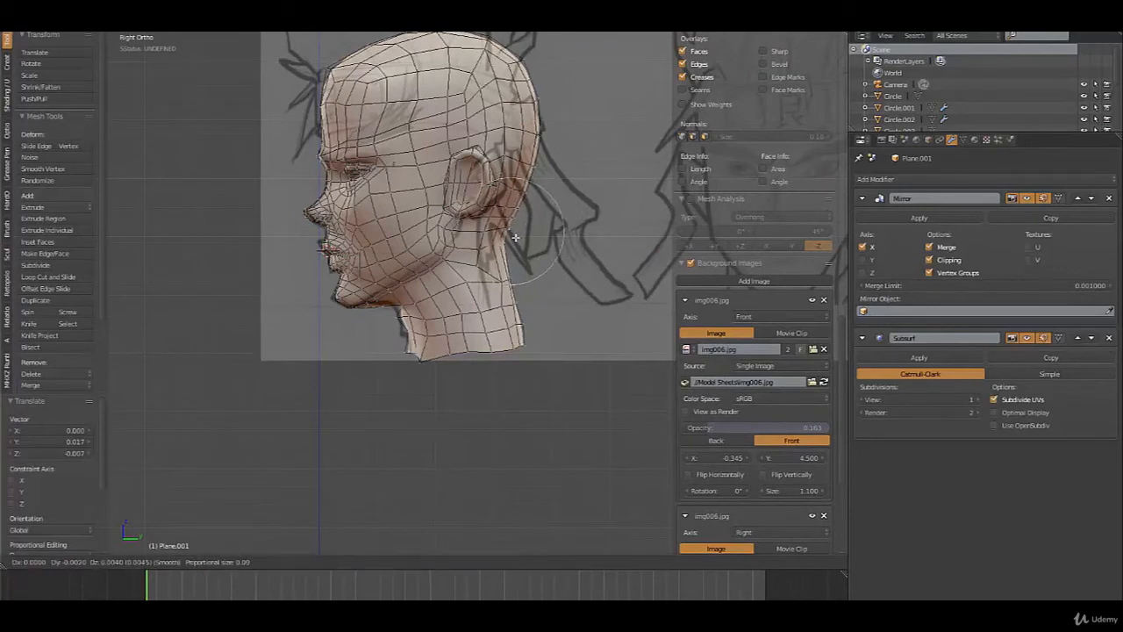
left_click(519, 237)
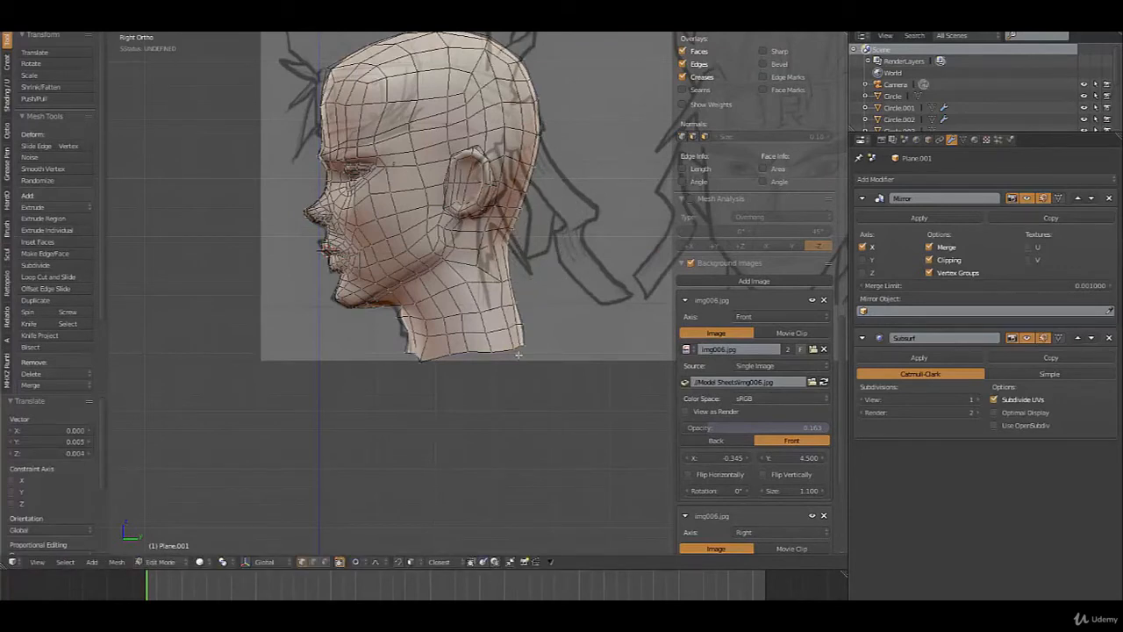
Rotate the neck's lower back corner about 15 degrees and move it -0.005 in Y and -0.009 in Z with proportional editing
key("r")
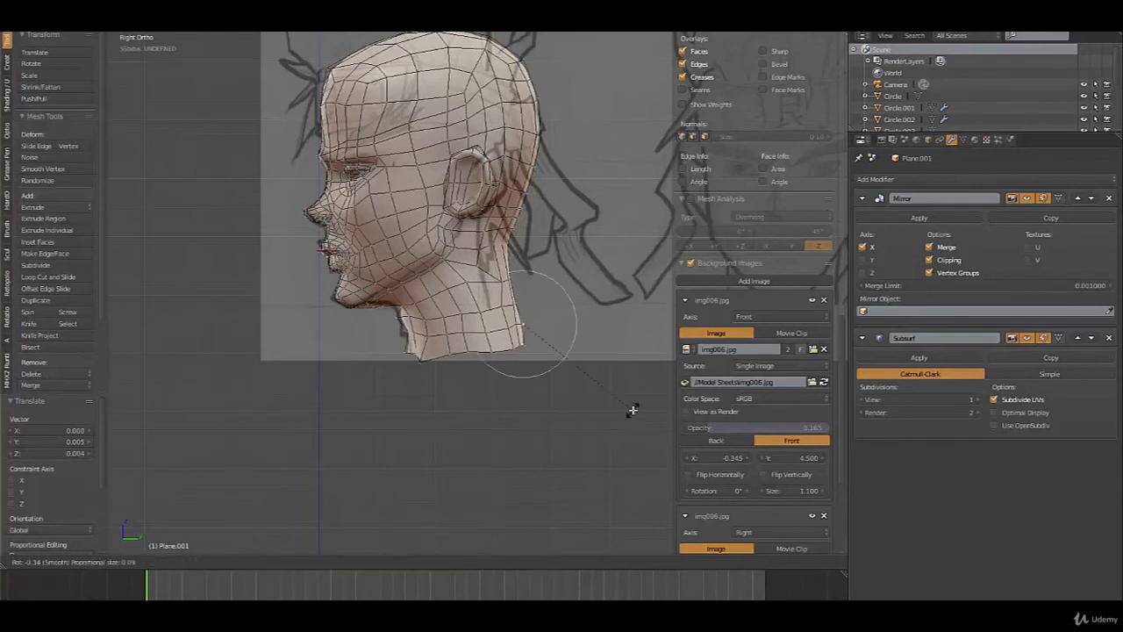
left_click(547, 359)
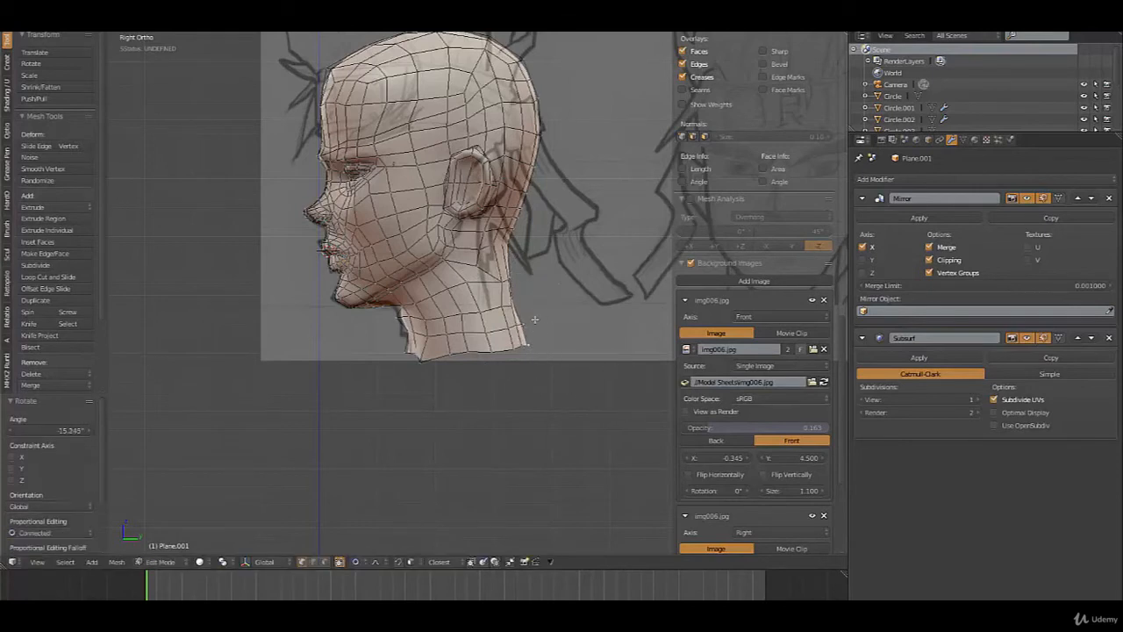
key("g")
left_click(558, 331)
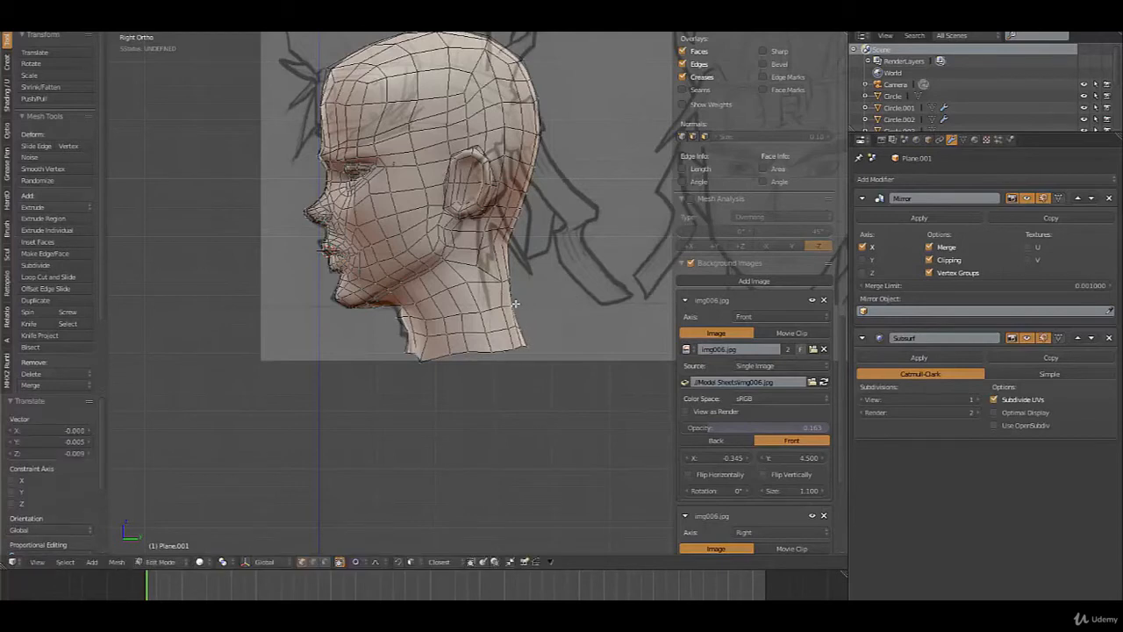
Reposition the vertices along the back of the neck below the skull and smooth them
key("g")
left_click(524, 282)
right_click(506, 284, "shift")
key("w")
left_click(506, 284)
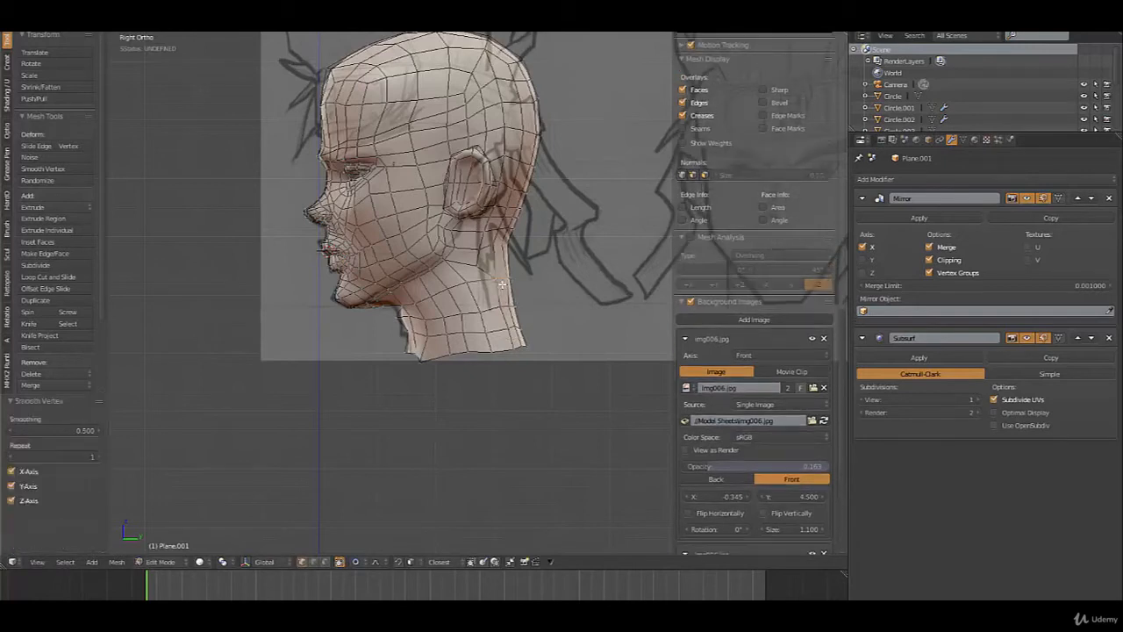
right_click(503, 286, "shift")
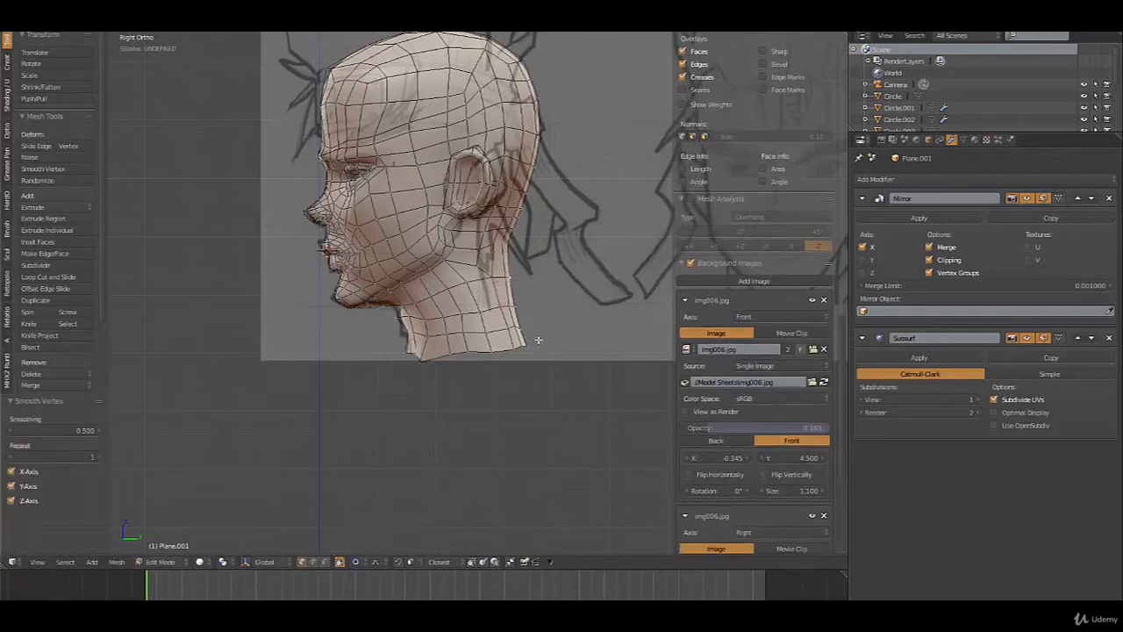
Move the neck's bottom back vertex 0.005 in Y and its bottom front vertex -0.007 in Y with proportional editing
key("g")
left_click(546, 349)
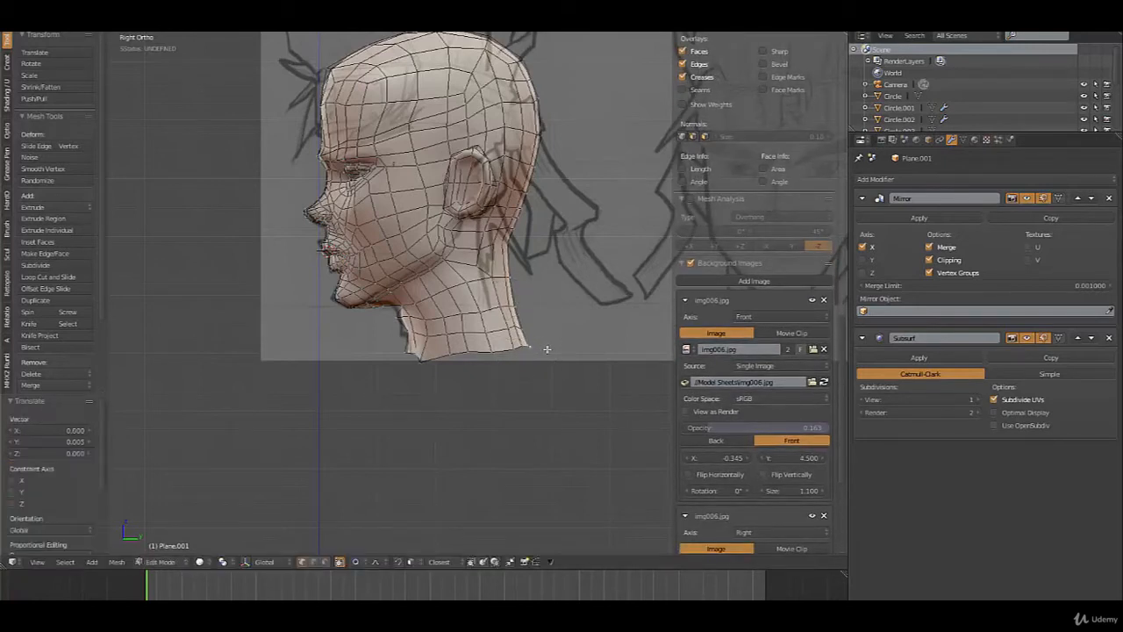
key("g")
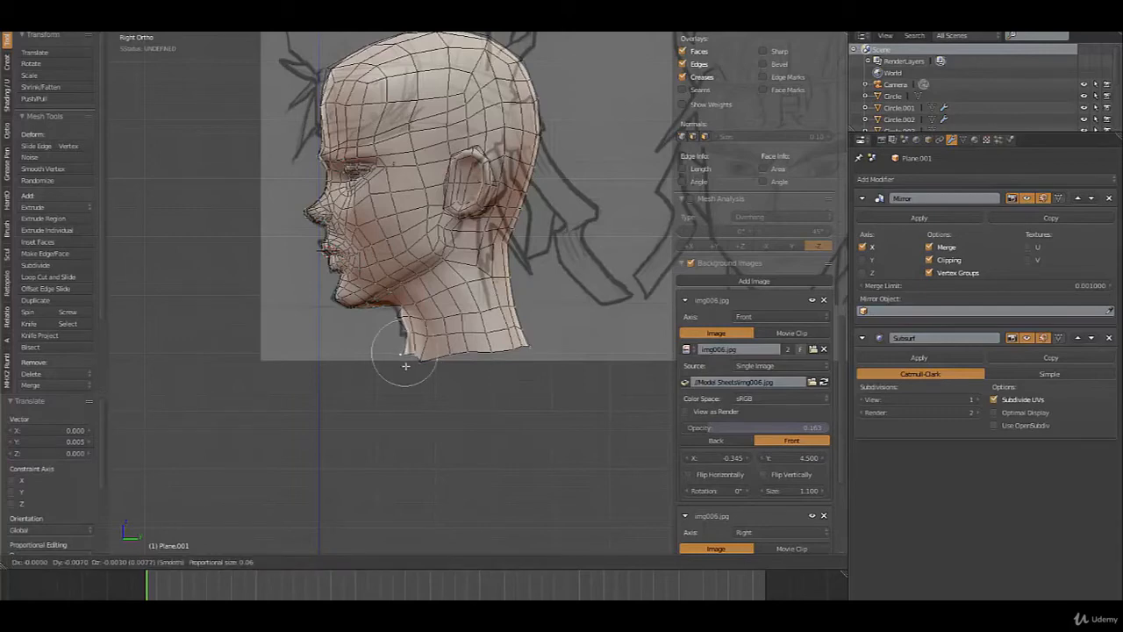
scroll(405, 365, "down", 4)
left_click(405, 365)
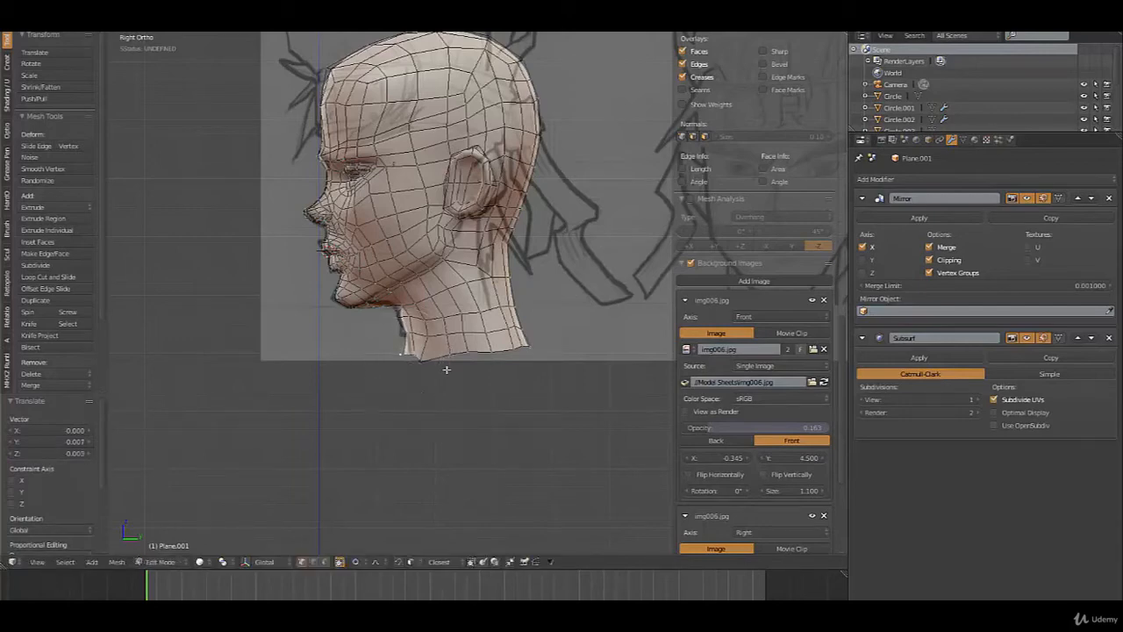
Select the neck's bottom edge loop, move it about 0.016 inward with proportional editing, and check the head's shape outside Edit Mode
middle_click_drag(447, 371, 501, 371)
key("Tab")
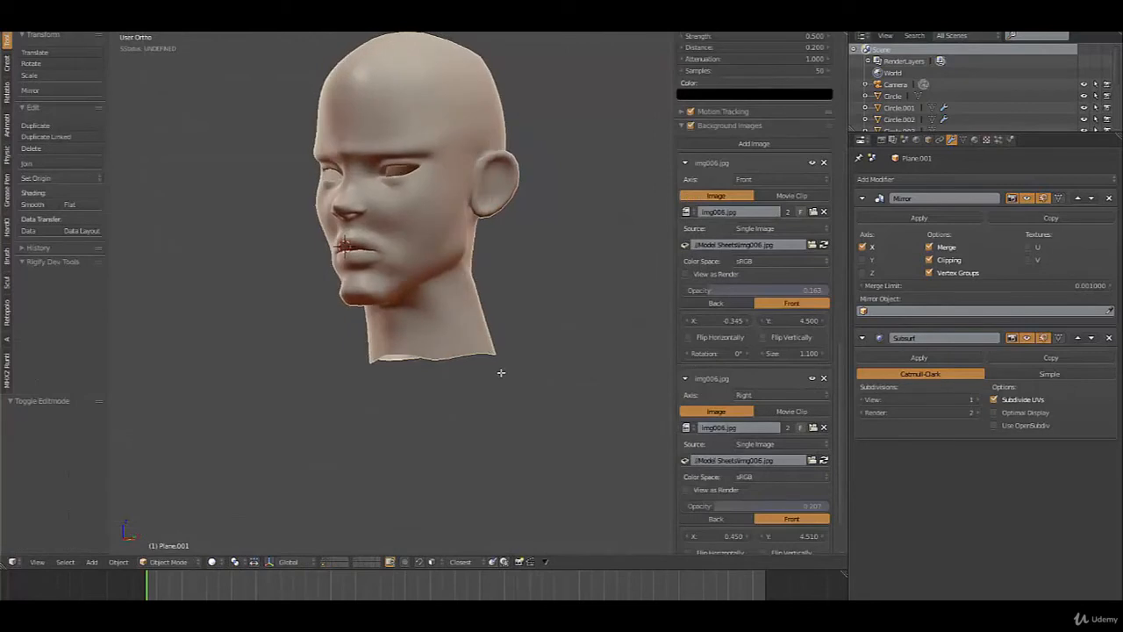
key("Tab")
right_click(480, 353, "alt")
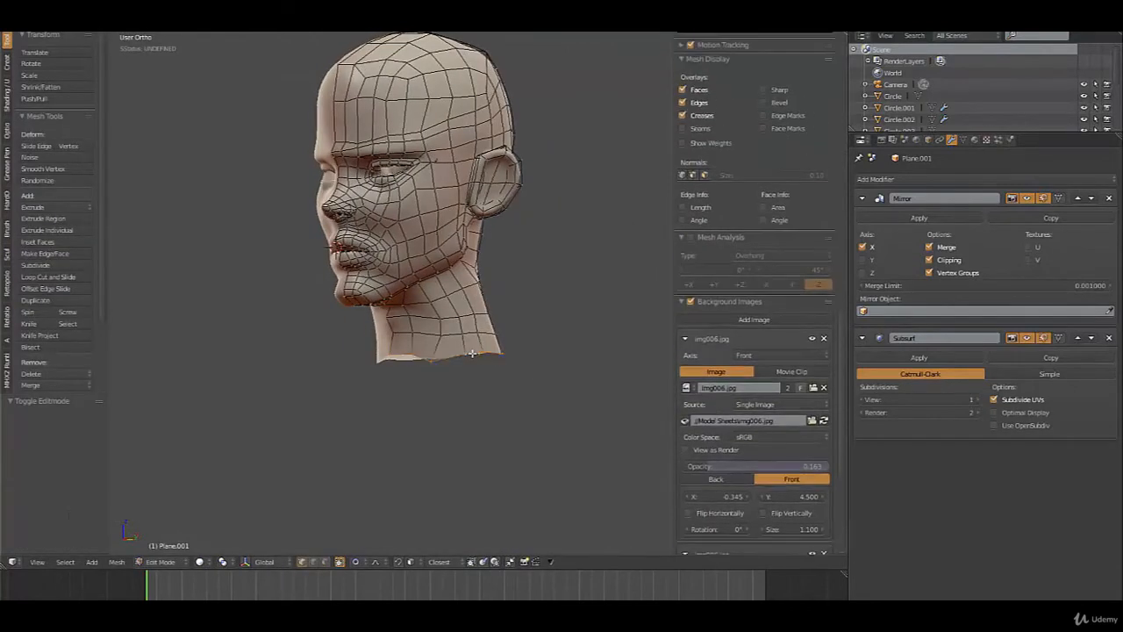
key("g")
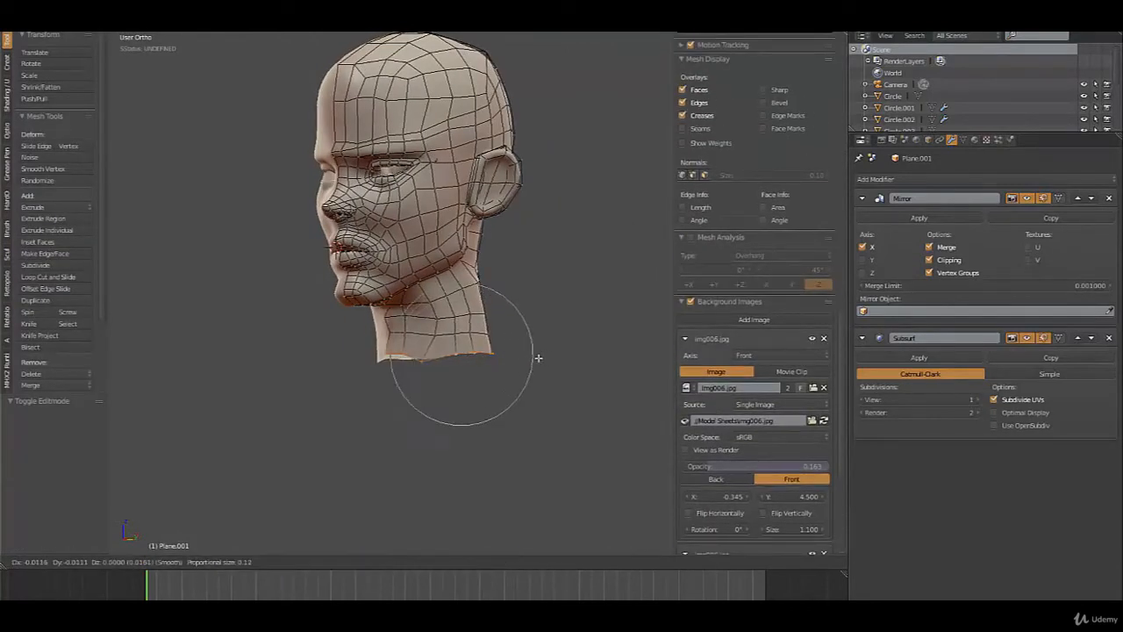
left_click(540, 358)
middle_click_drag(515, 379, 409, 381)
key("Tab")
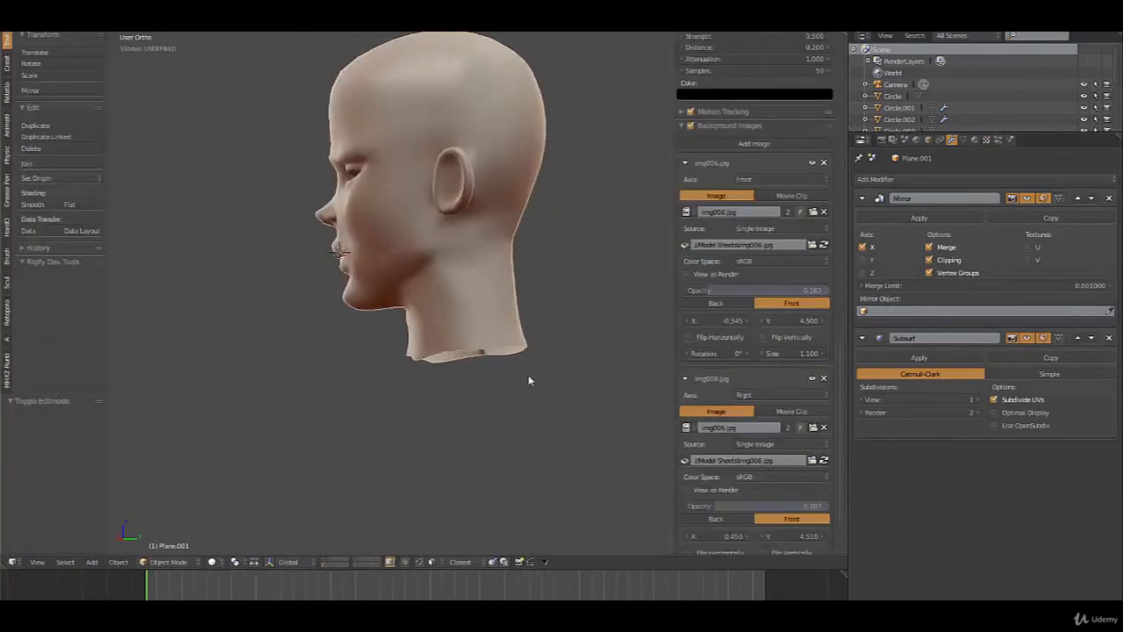
mouse_move(527, 376)
middle_mouse_down()
mouse_move(573, 384)
mouse_move(490, 368)
mouse_move(507, 368)
mouse_move(539, 321)
mouse_move(499, 302)
middle_mouse_up()
key("Tab")
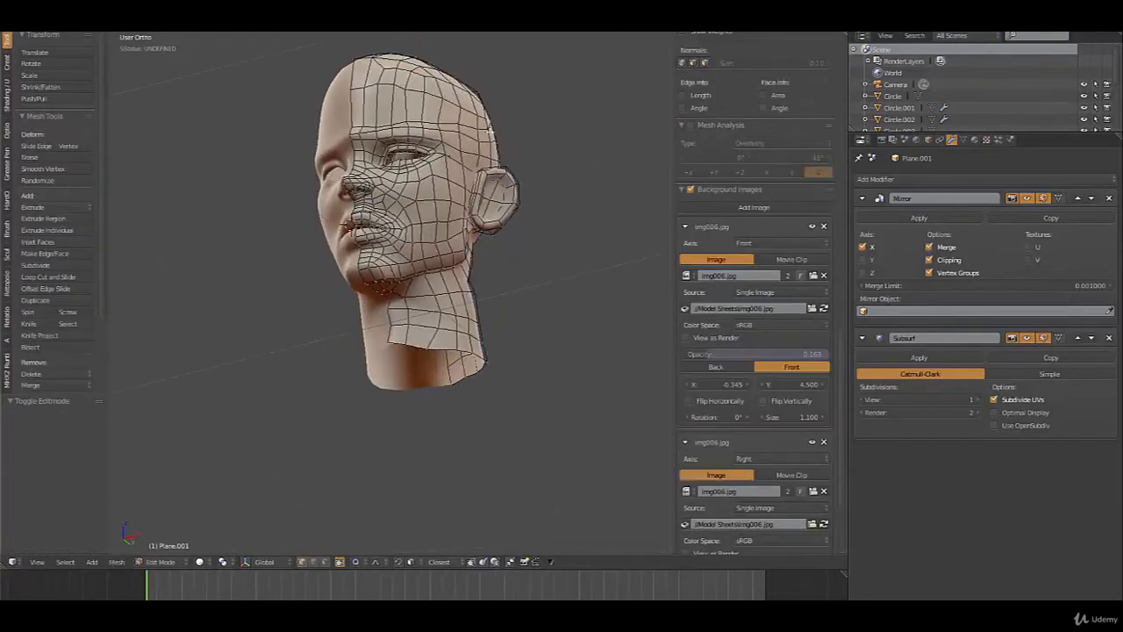
right_click(487, 128)
key("ctrl+Tab")
left_click(469, 124)
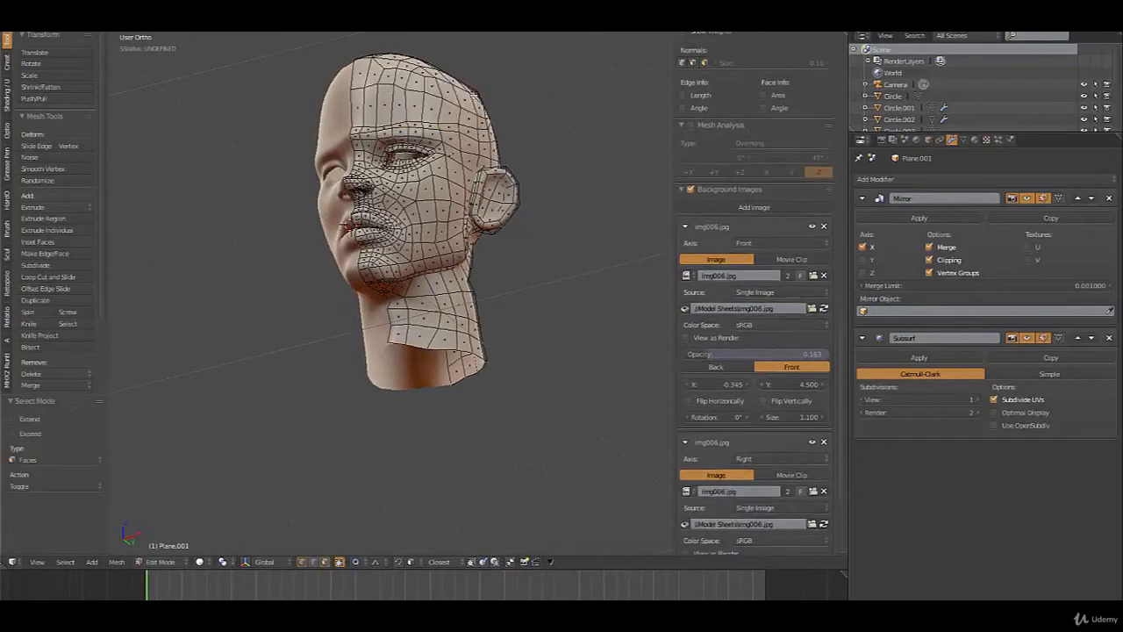
middle_click_drag(478, 96, 488, 119)
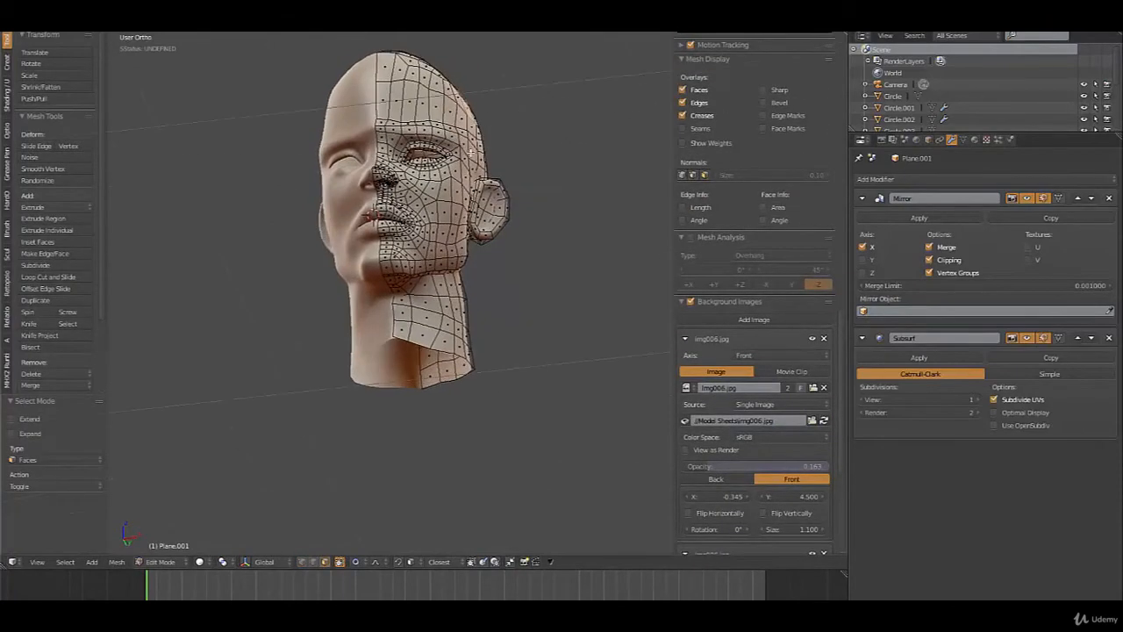
key("g")
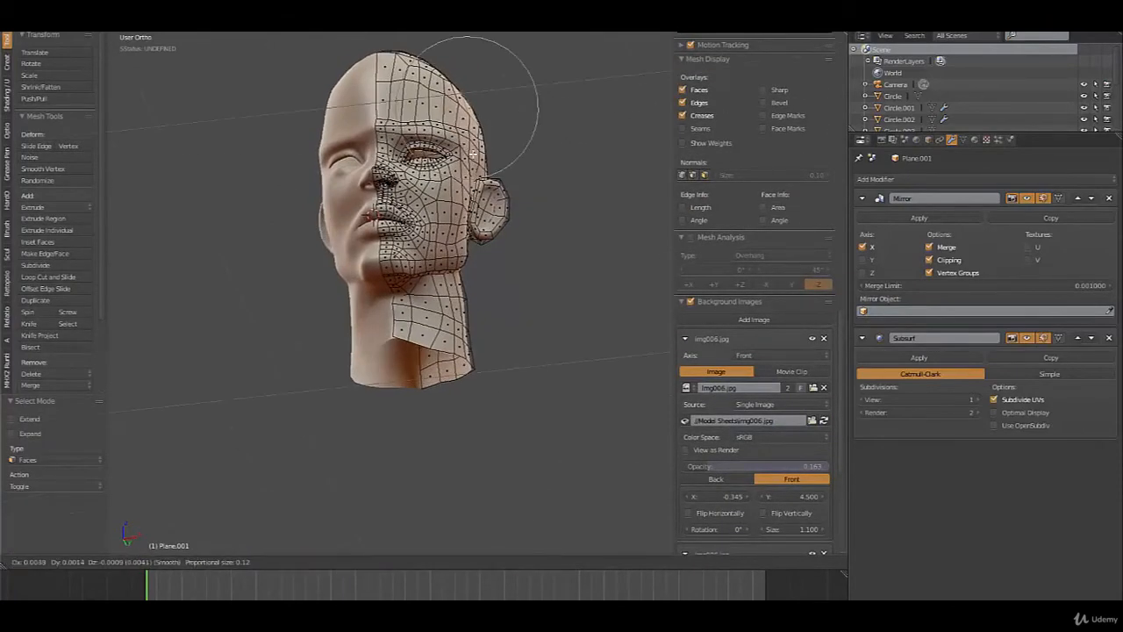
right_click(474, 154)
Examine the face, jaw and neck outside Edit Mode, then inspect the ear's mesh up close
key("Tab")
middle_click_drag(474, 153, 444, 243)
key("Tab")
scroll(494, 232, "up", 3)
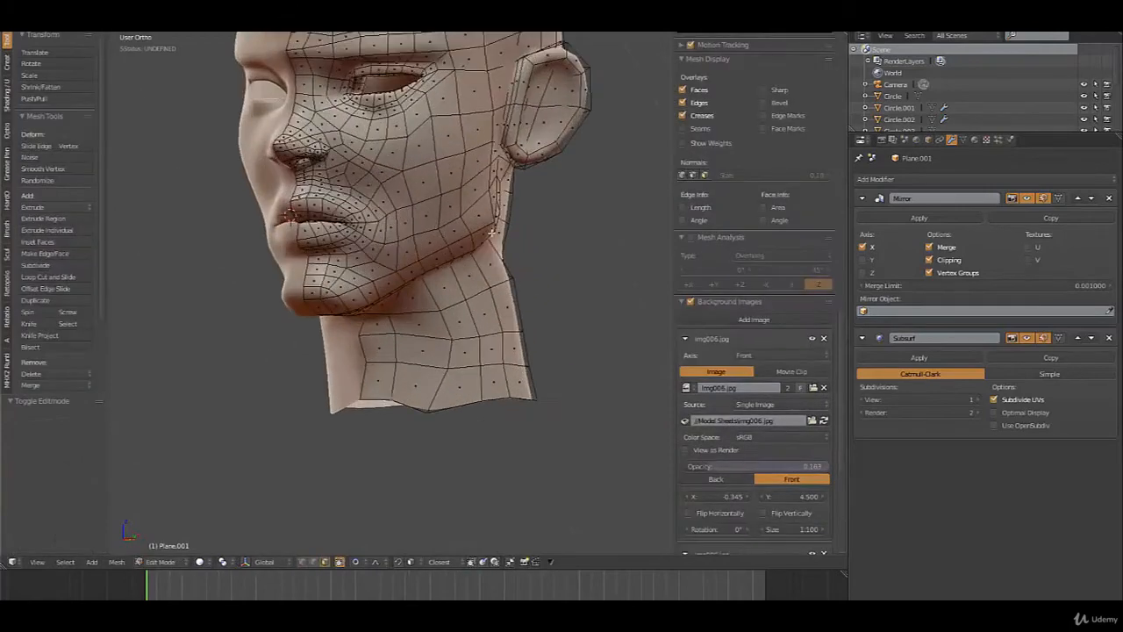
middle_click_drag(513, 263, 484, 299, "shift")
scroll(473, 333, "up", 3)
middle_click_drag(471, 337, 477, 351)
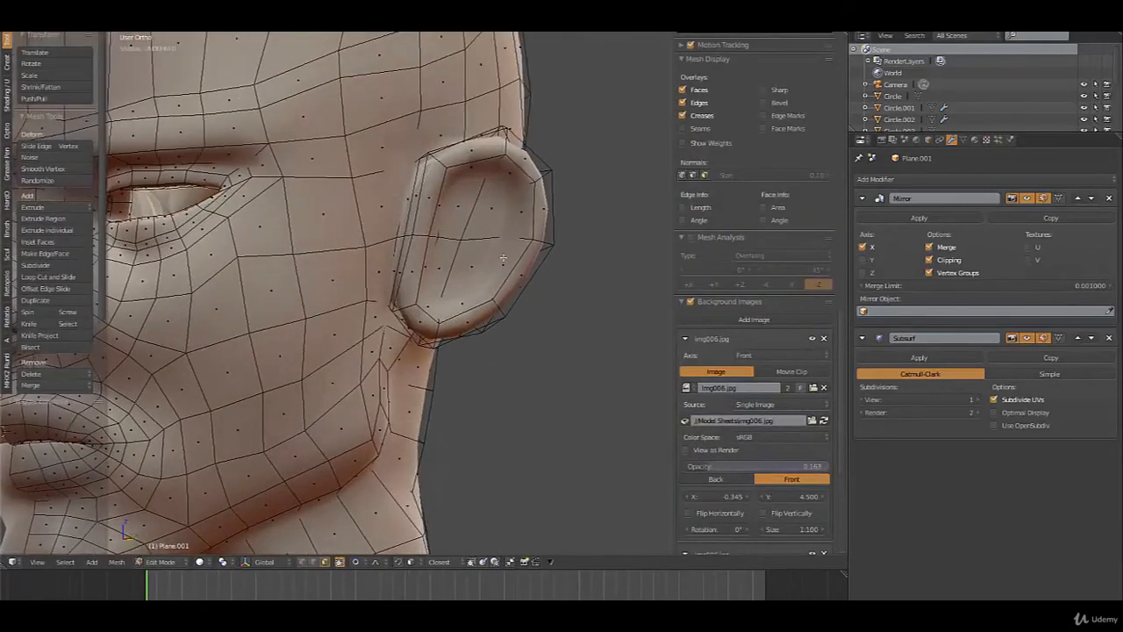
Select the four faces on the floor of the ear's hollow, using wireframe display and face select mode
key("ctrl+Tab")
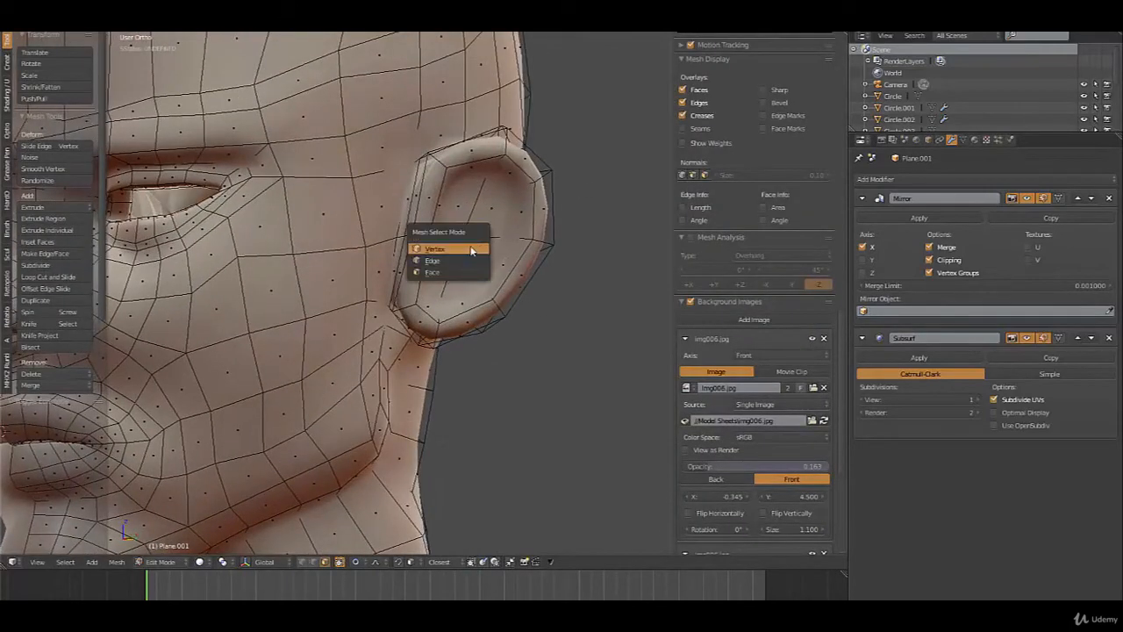
left_click(473, 253)
mouse_move(473, 253)
middle_mouse_down()
mouse_move(426, 247)
mouse_move(486, 255)
mouse_move(451, 255)
mouse_move(472, 253)
middle_mouse_up()
key("z")
key("ctrl+Tab")
left_click(464, 294)
right_click(459, 276)
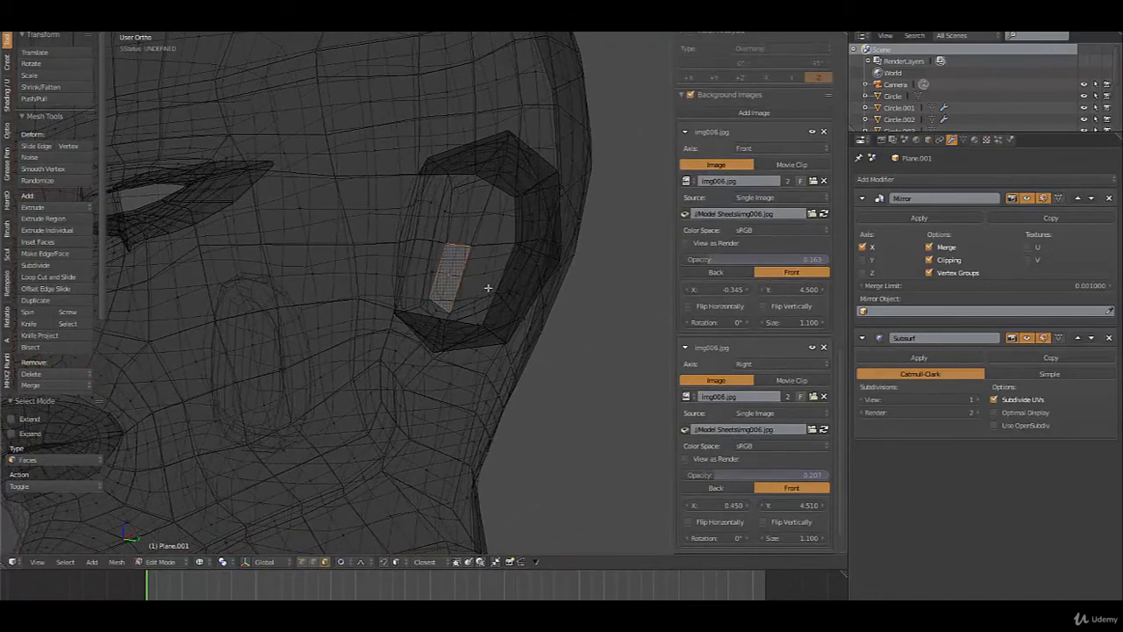
right_click(489, 288, "shift")
right_click(499, 223, "shift")
right_click(480, 215, "shift")
key("z")
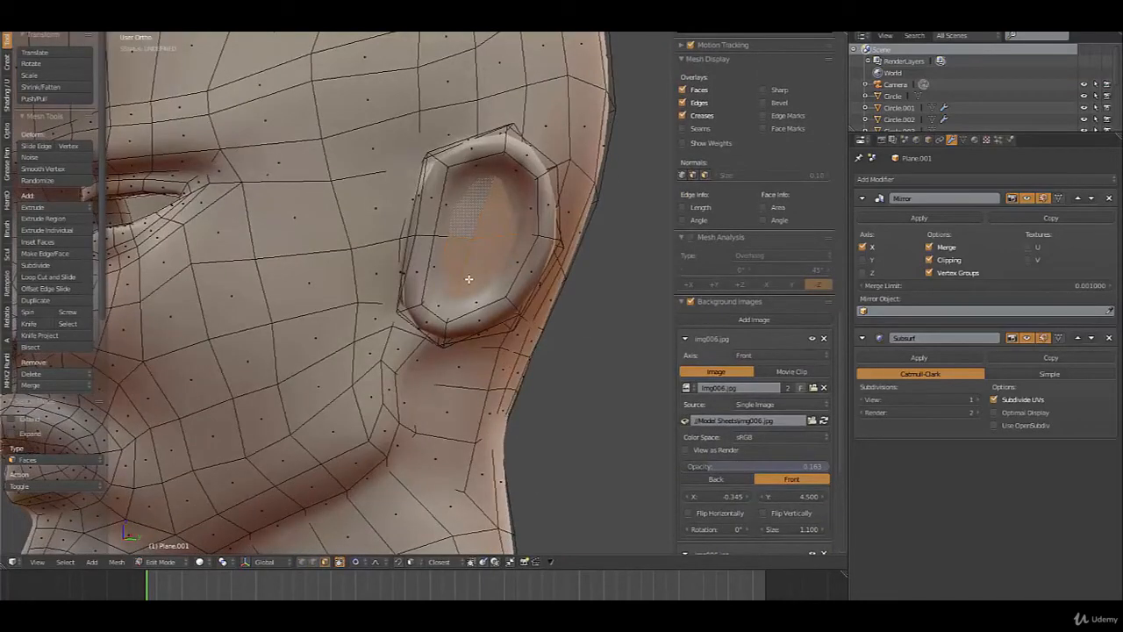
Inset the four selected faces inside the ear and smooth their vertices
scroll(470, 281, "up", 2)
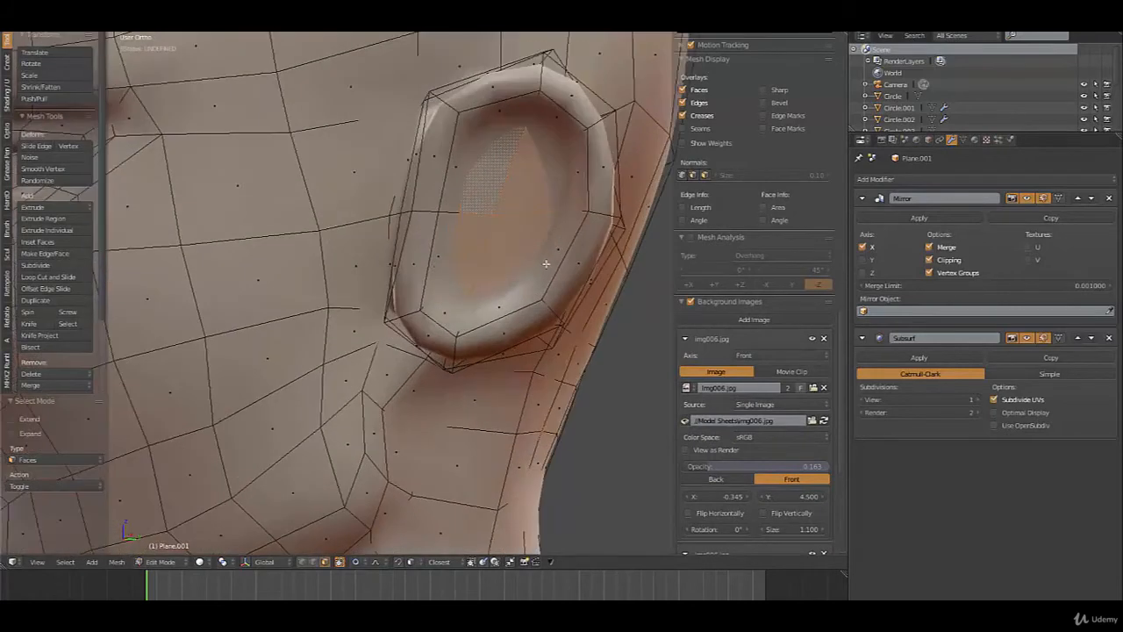
scroll(497, 270, "up", 1)
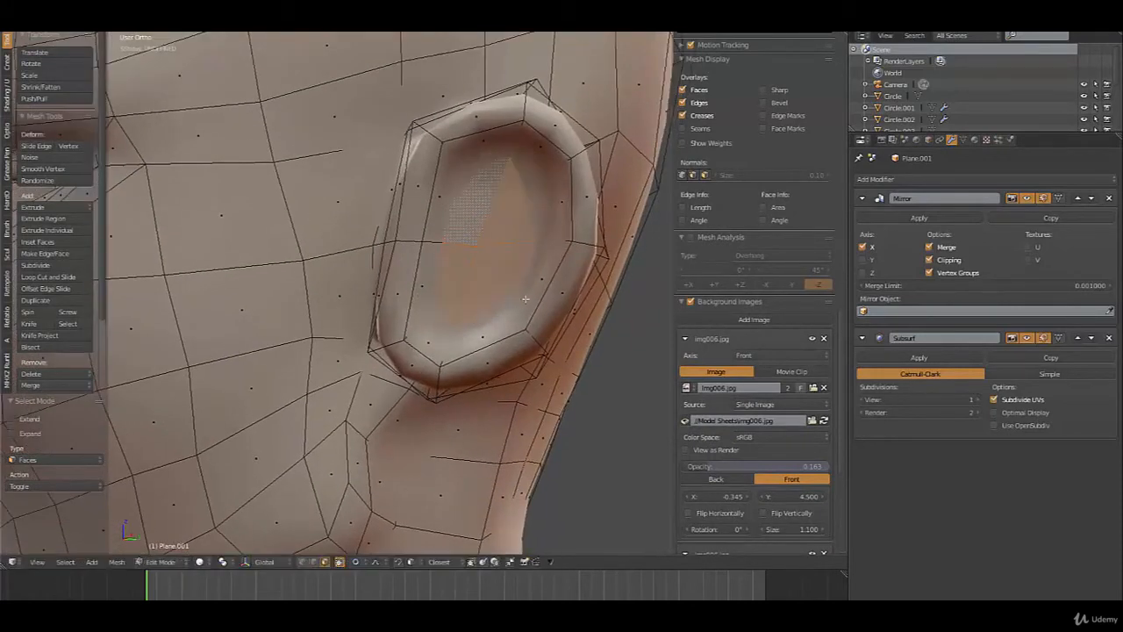
key("i")
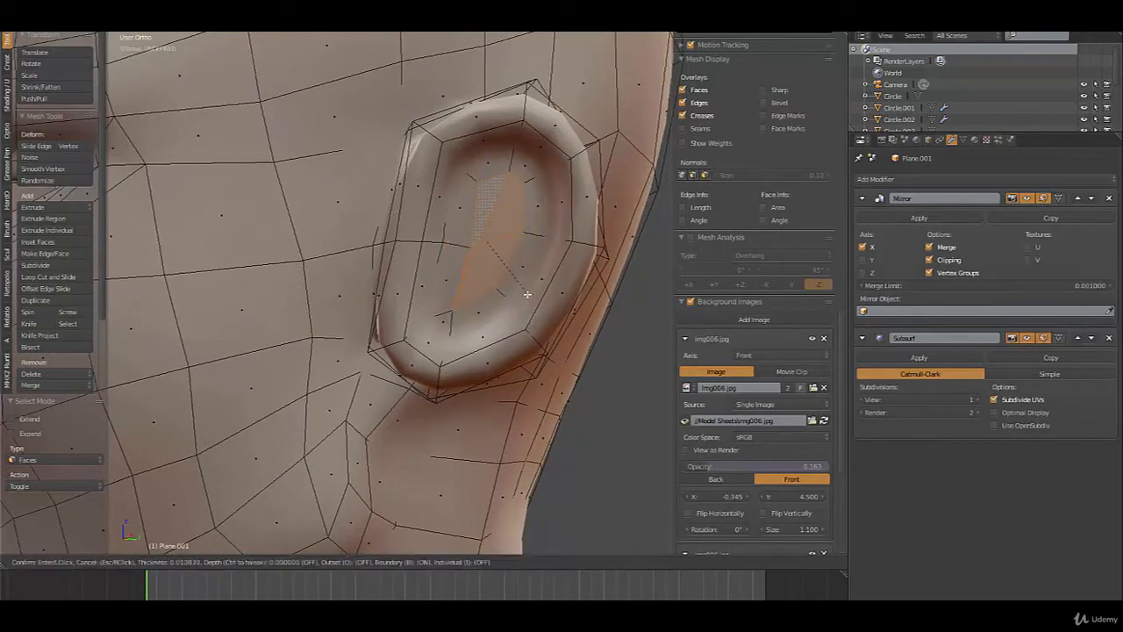
left_click(520, 282)
key("w")
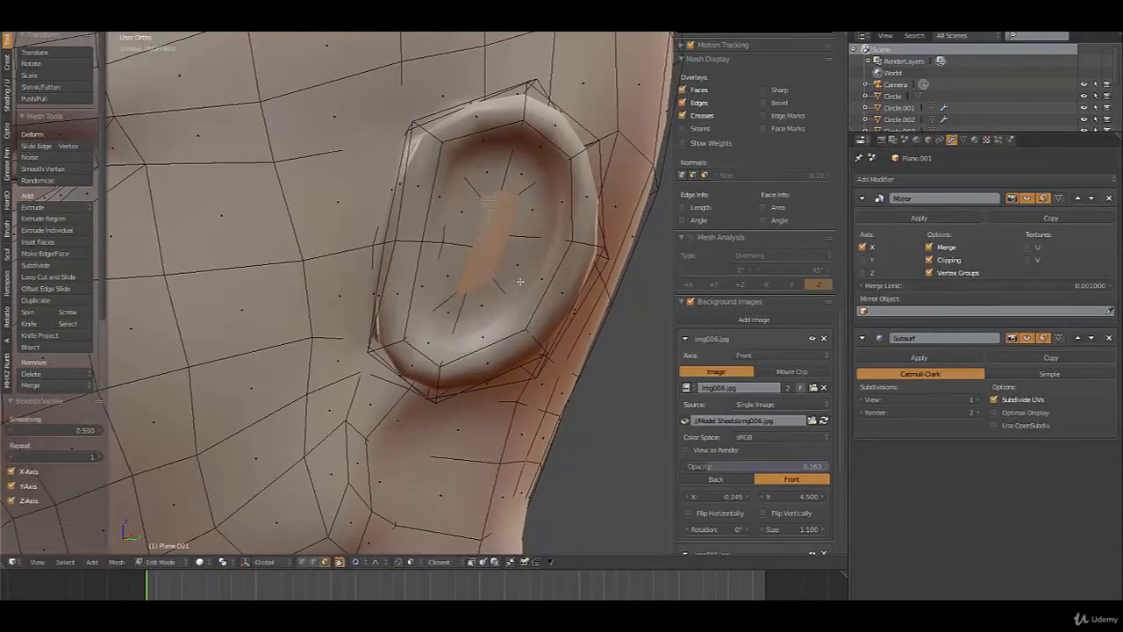
Rotate the inset ear faces about 20.6 degrees with proportional editing
middle_click_drag(510, 280, 509, 300)
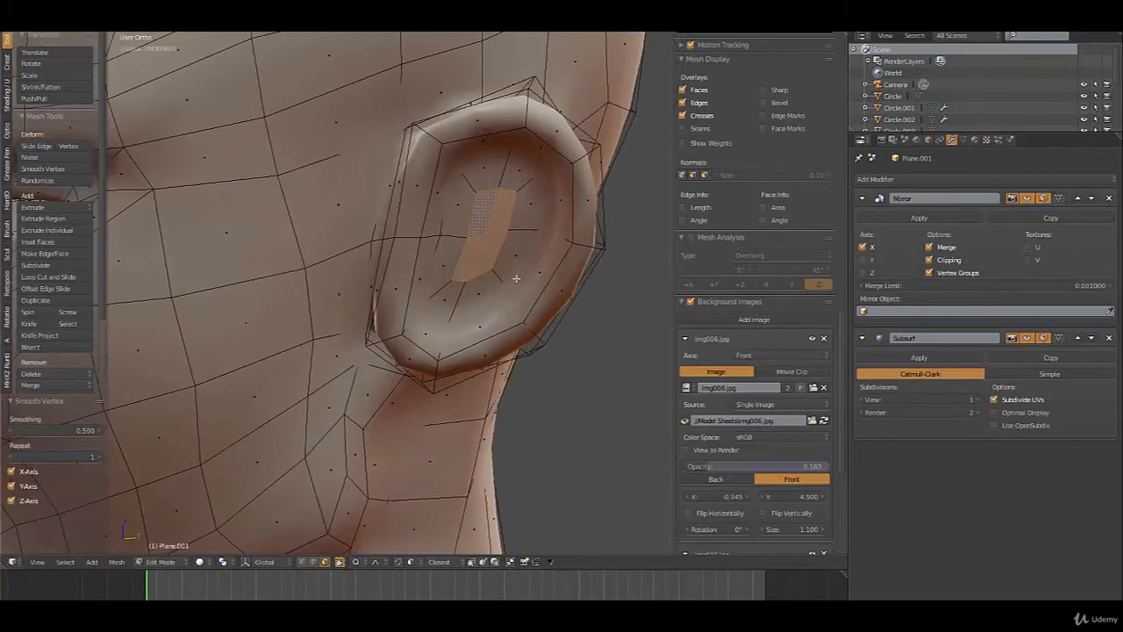
key("r")
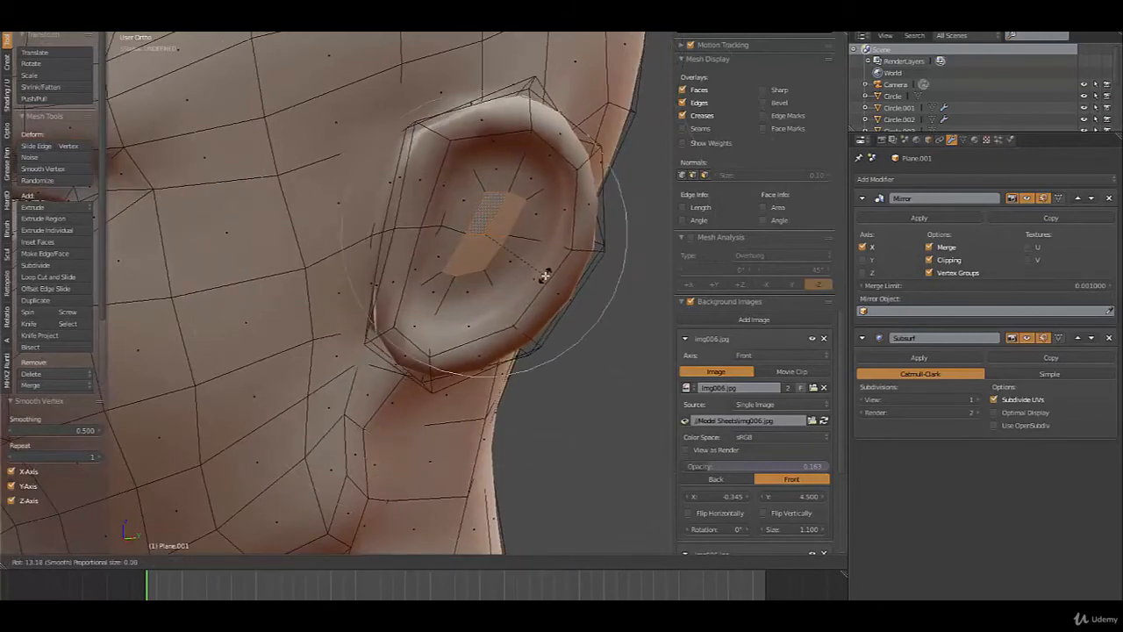
left_click(526, 269)
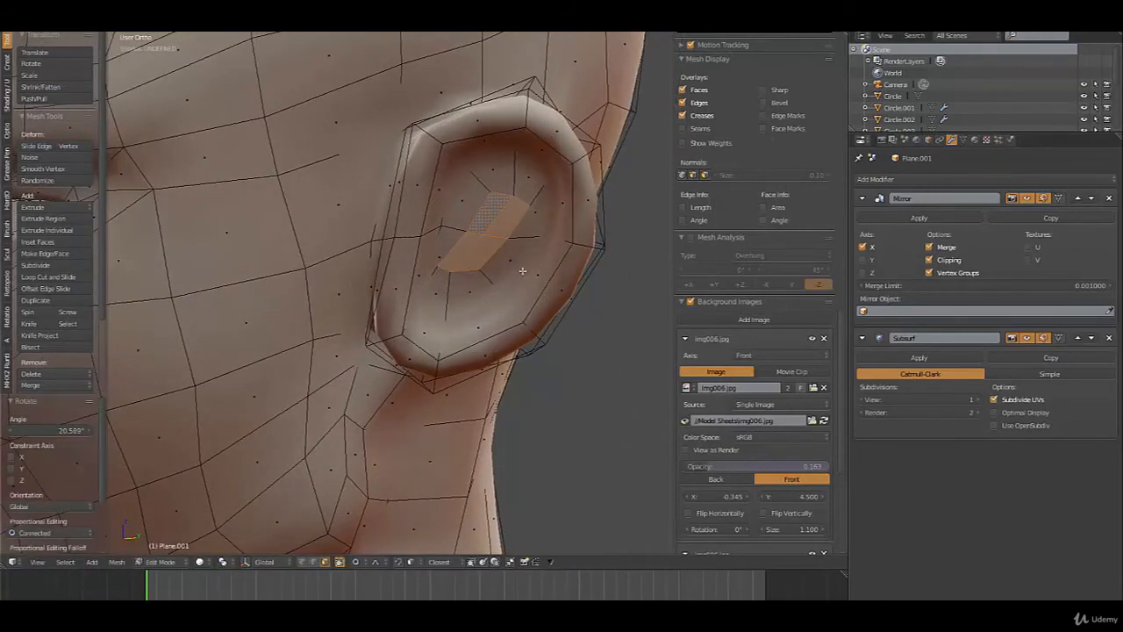
Extrude the diagonal strip of faces inside the ear outward about 0.005 and check the inner ridge outside Edit Mode
middle_click_drag(527, 279, 532, 219)
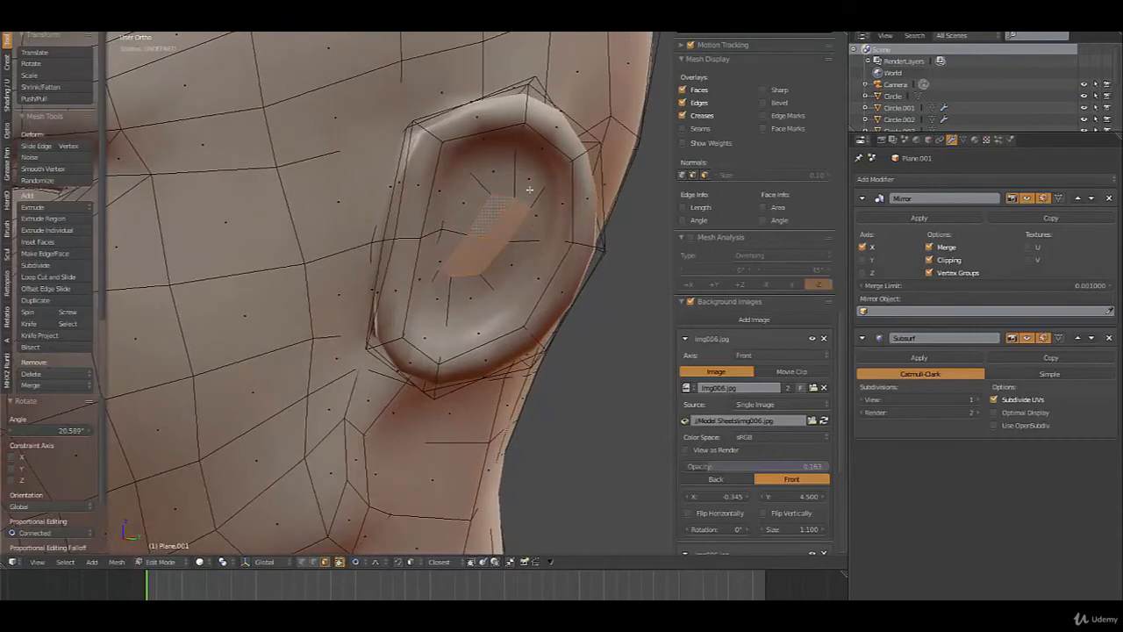
right_click(527, 178)
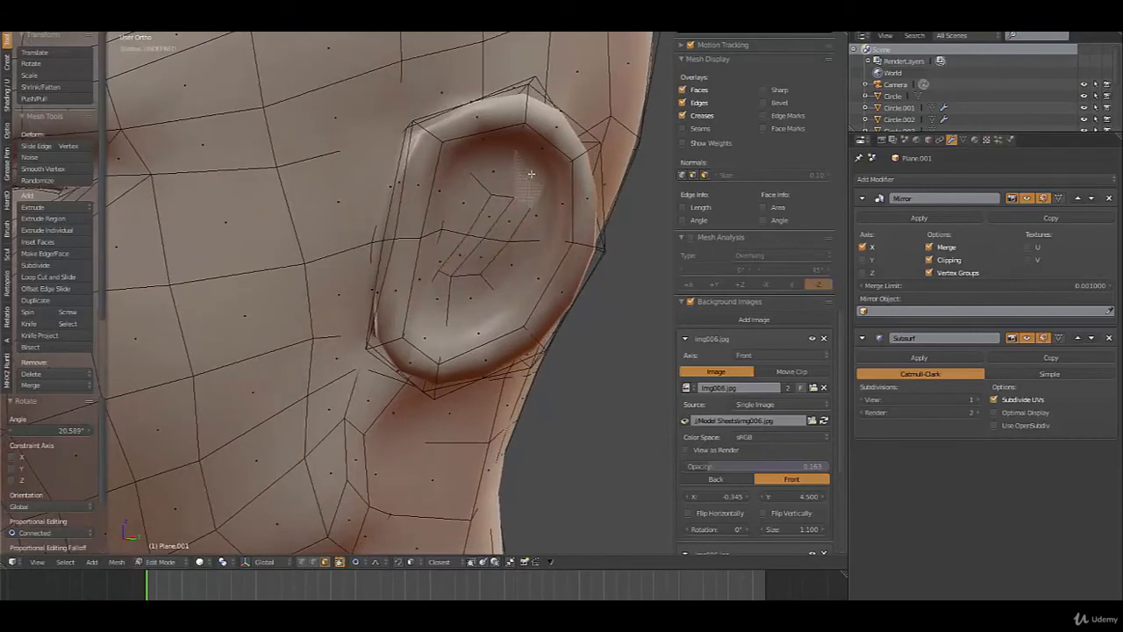
right_click(485, 252, "shift")
middle_click_drag(475, 278, 516, 290)
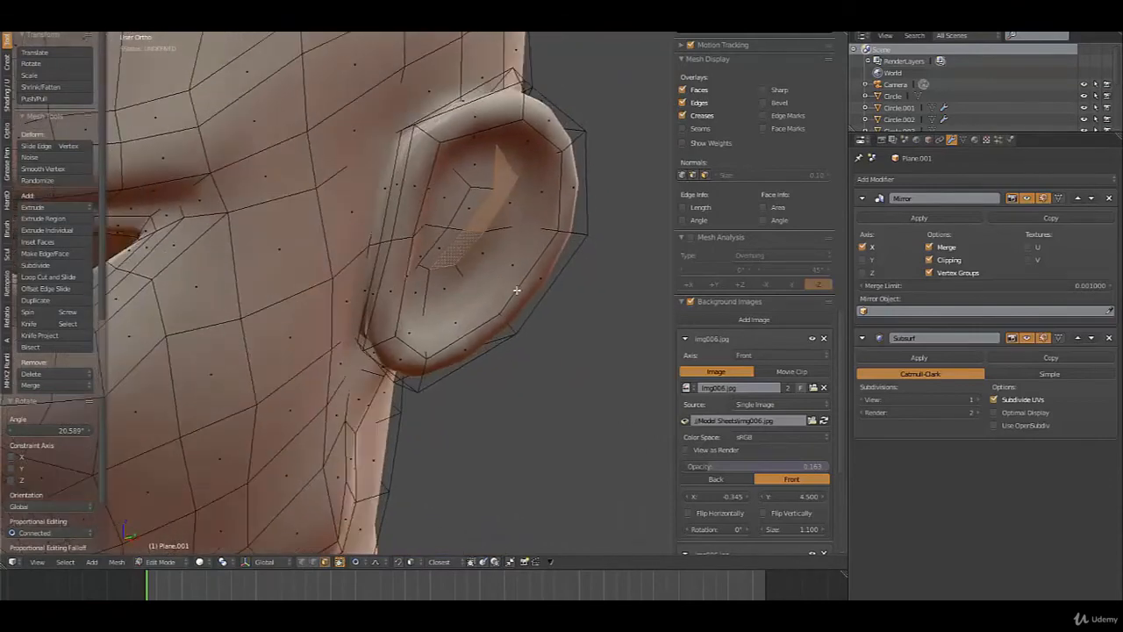
middle_click_drag(485, 254, 499, 255)
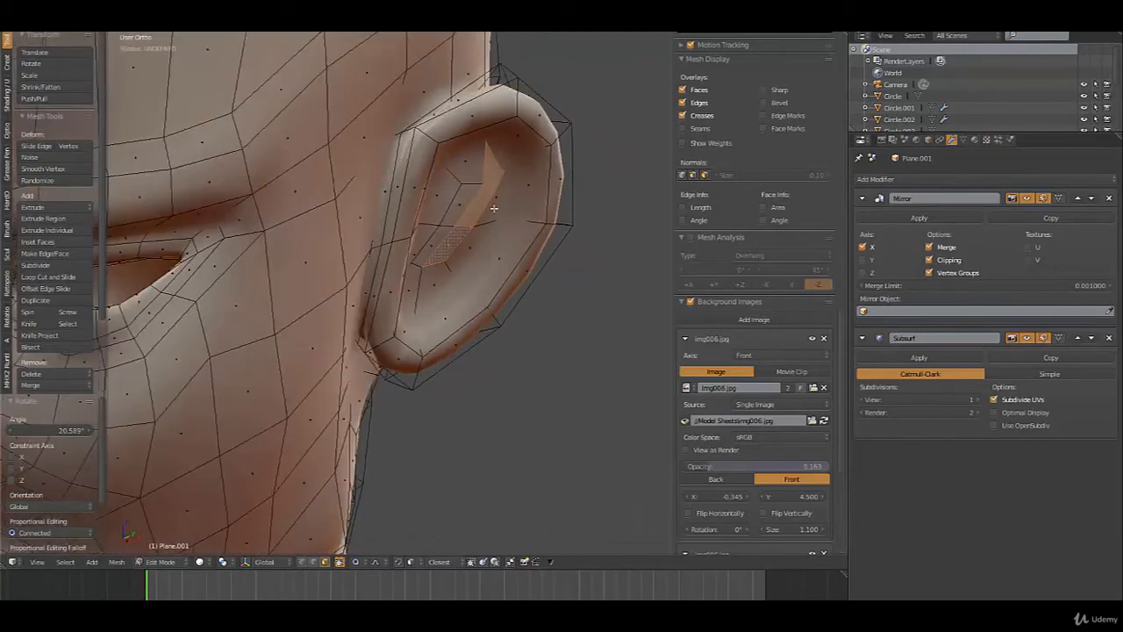
key("e")
left_click(504, 212)
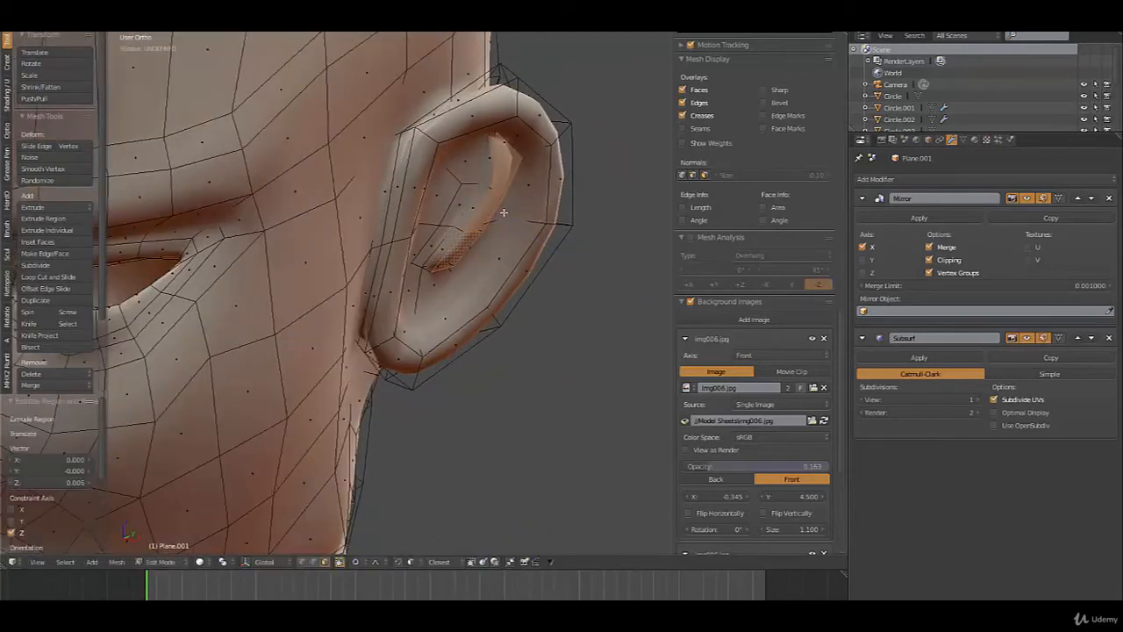
key("Tab")
scroll(384, 243, "down", 3)
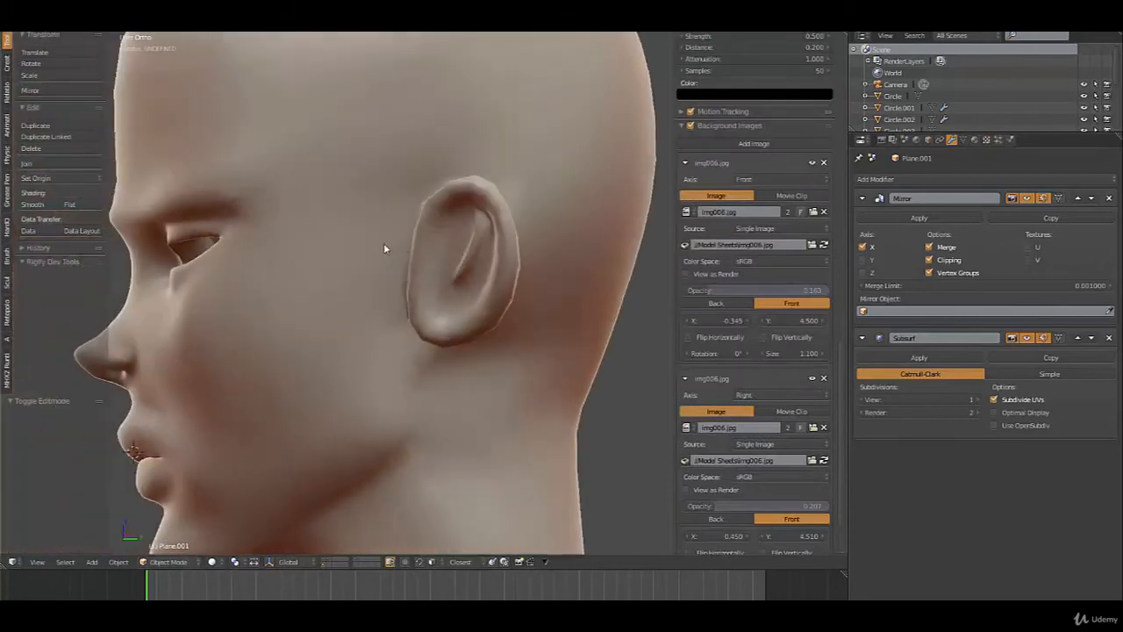
middle_click_drag(383, 243, 461, 242)
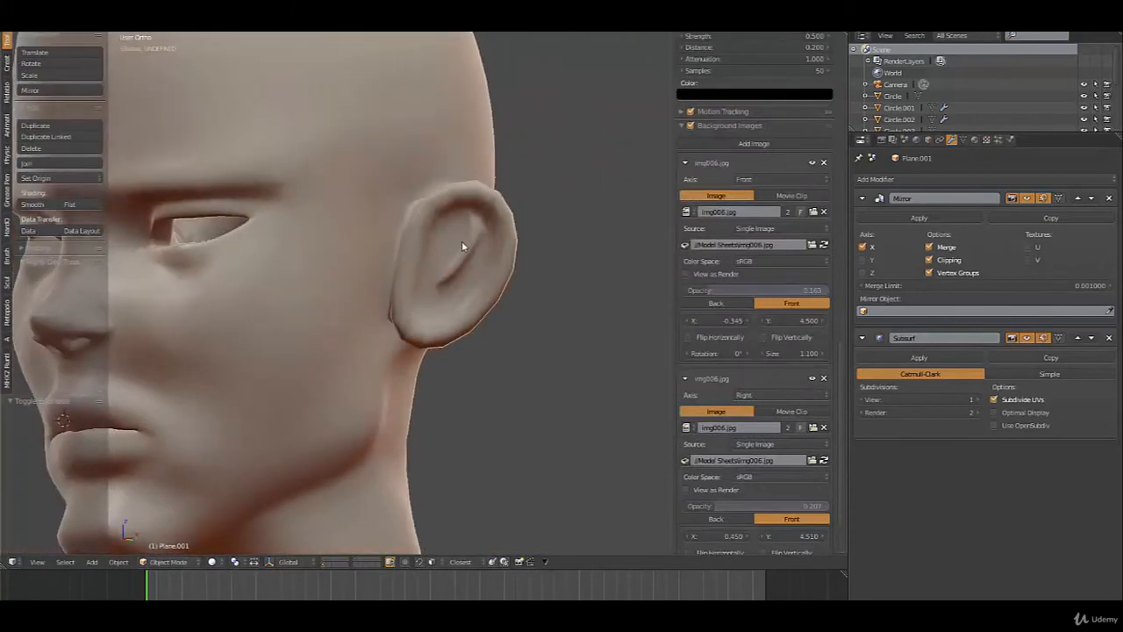
Return to Edit Mode and undo the last ridge extrusion inside the ear
key("Tab")
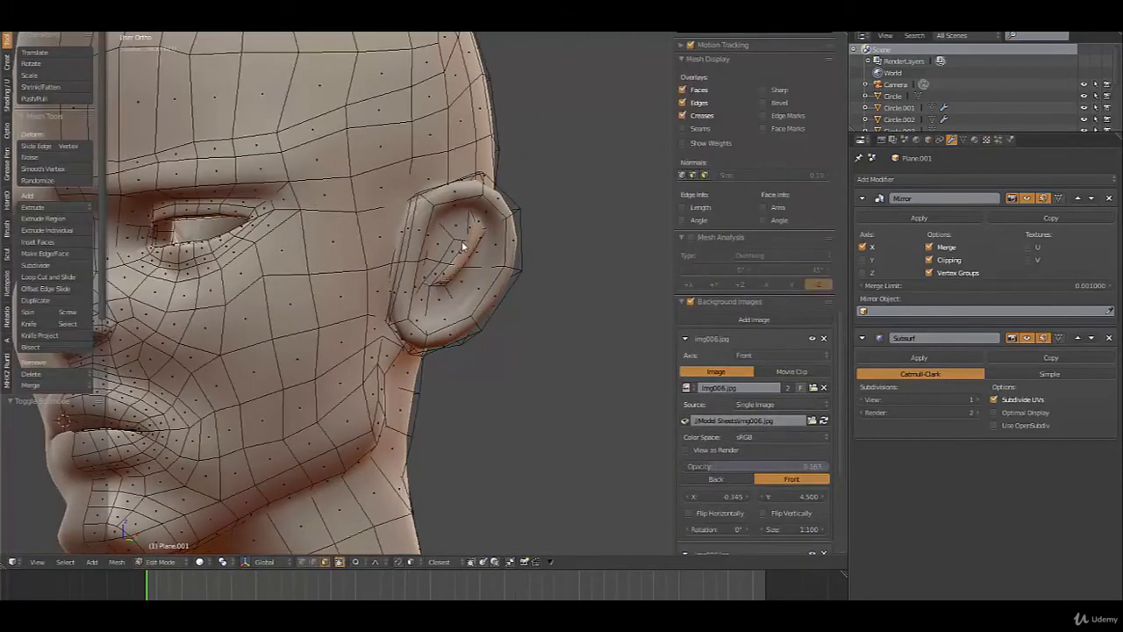
key("ctrl+z")
key("ctrl+z")
key("ctrl+z")
key("ctrl+z")
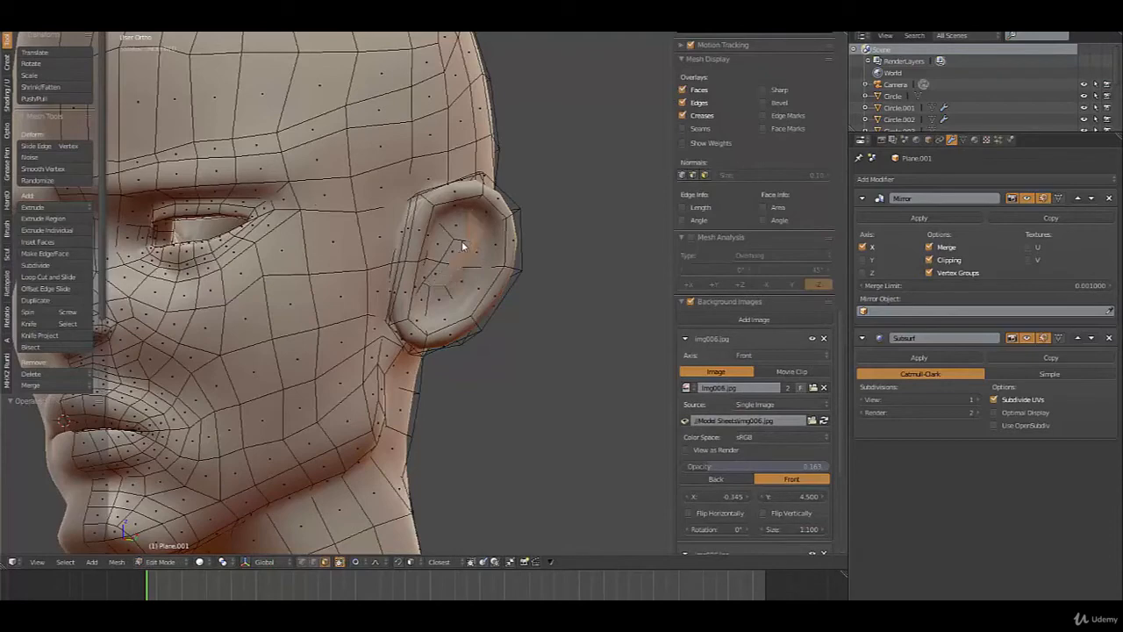
Select the strip of faces curving along the rear and lower side of the ear's hollow, using wireframe display
scroll(475, 274, "up", 1)
middle_click_drag(499, 255, 508, 245)
right_click(467, 284)
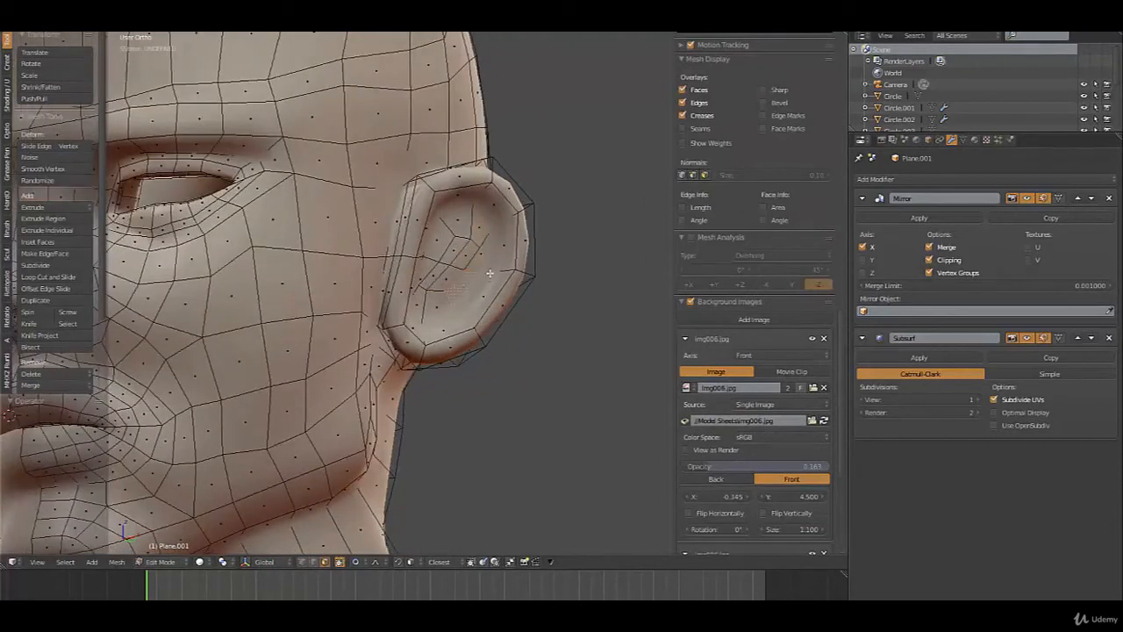
right_click(490, 248, "shift")
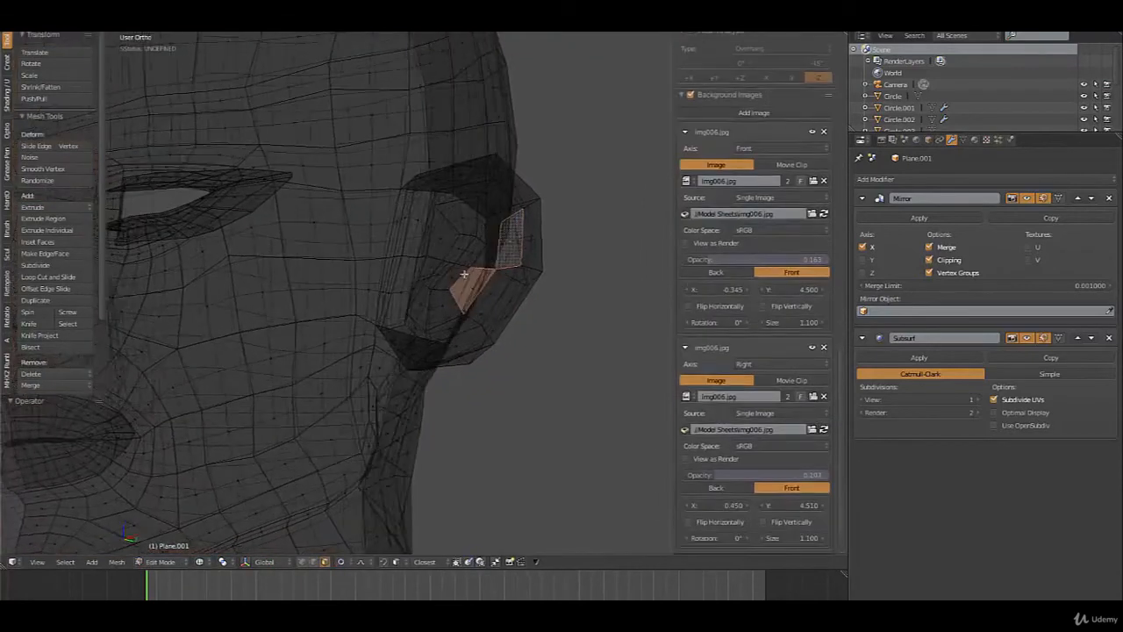
middle_click_drag(491, 257, 528, 238)
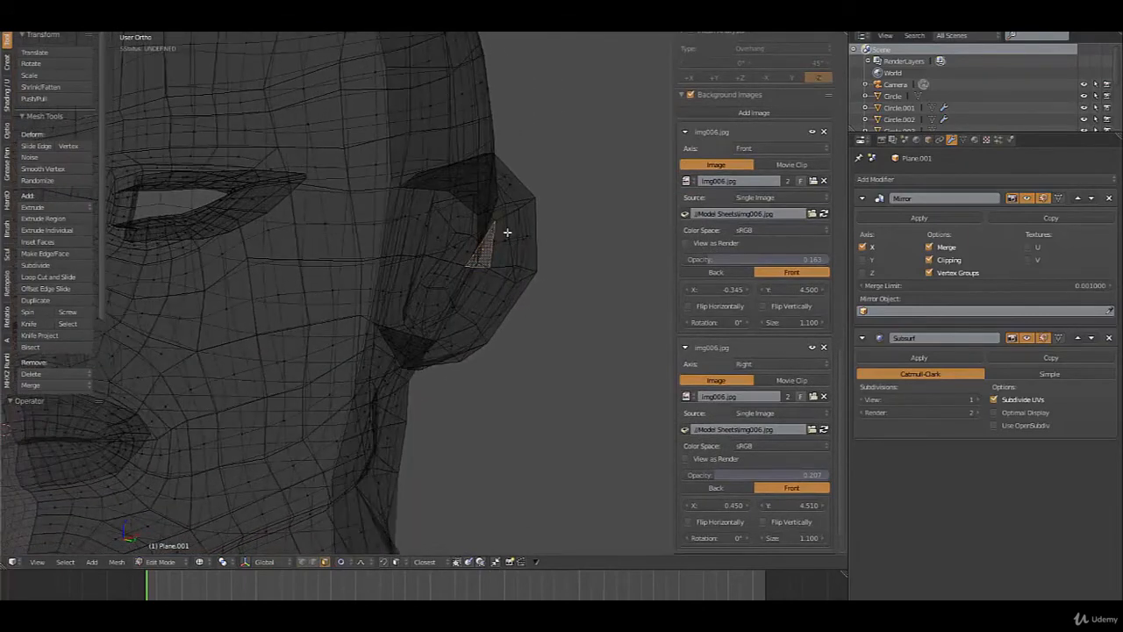
right_click(469, 285, "shift")
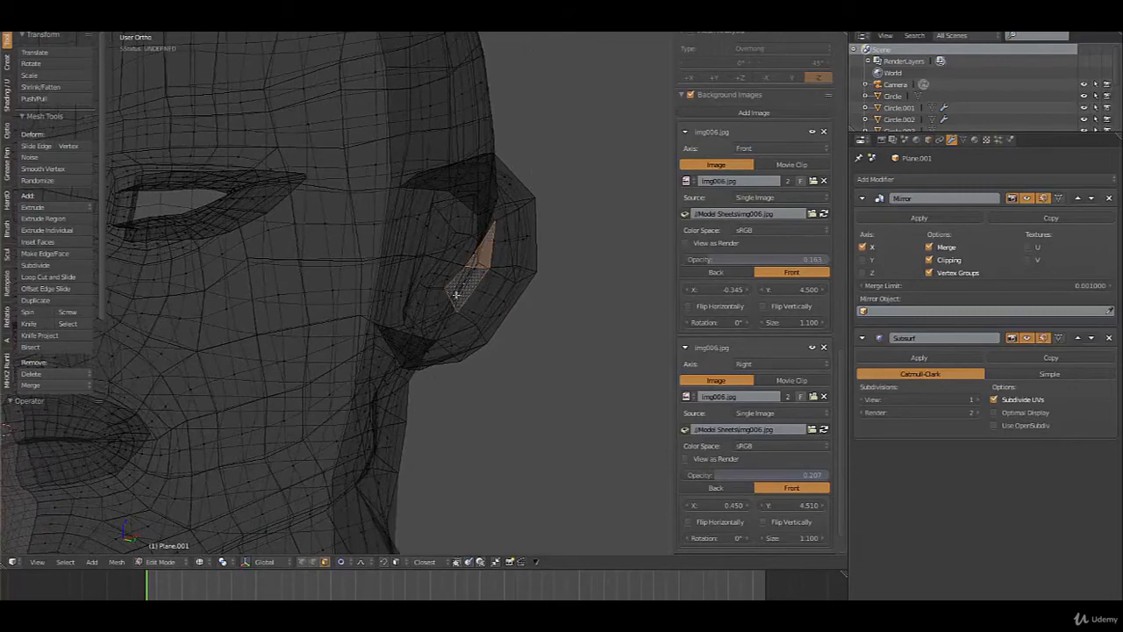
mouse_move(427, 304)
middle_mouse_down()
mouse_move(395, 311)
mouse_move(405, 307)
middle_mouse_up()
right_click(449, 307, "shift")
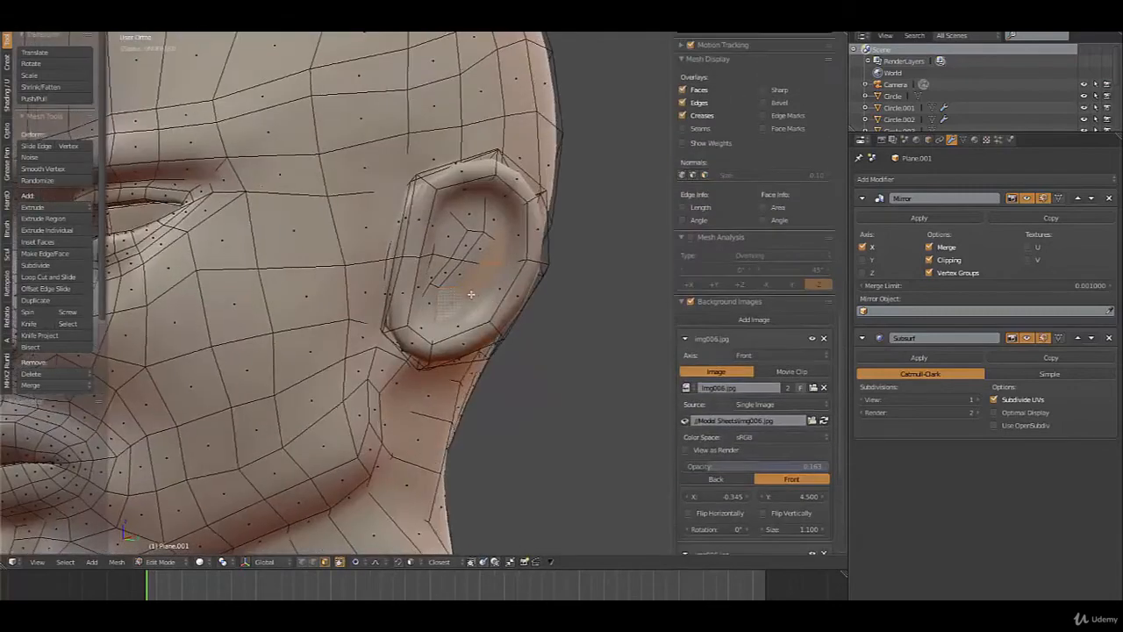
Extrude the selected ear faces outward along their normals and smooth the new ridge's vertices
key("e")
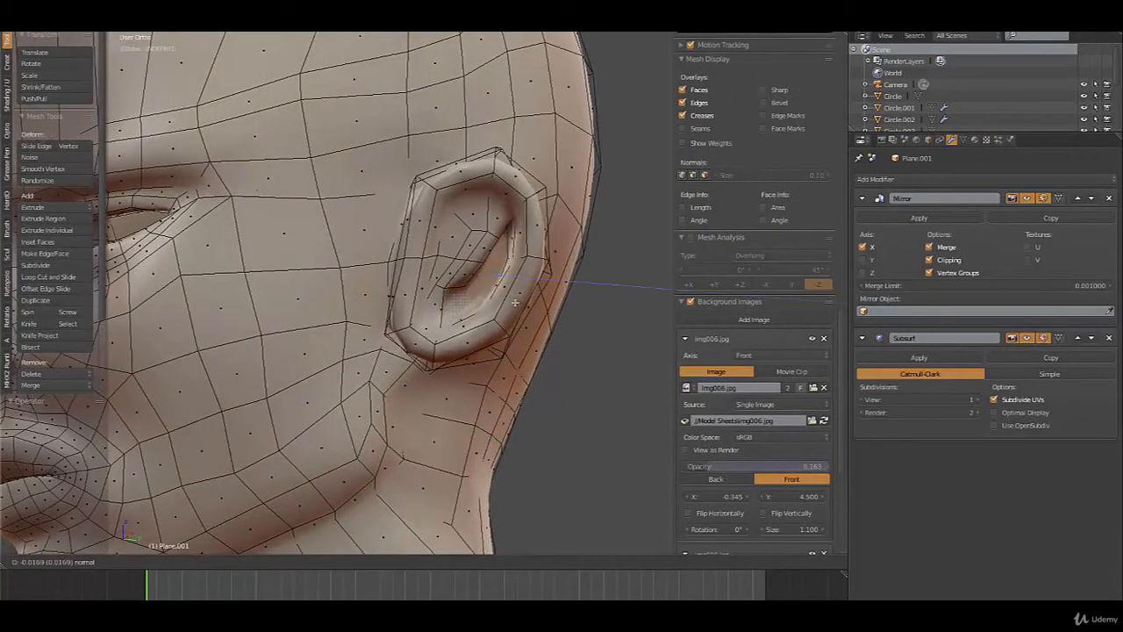
left_click(526, 305)
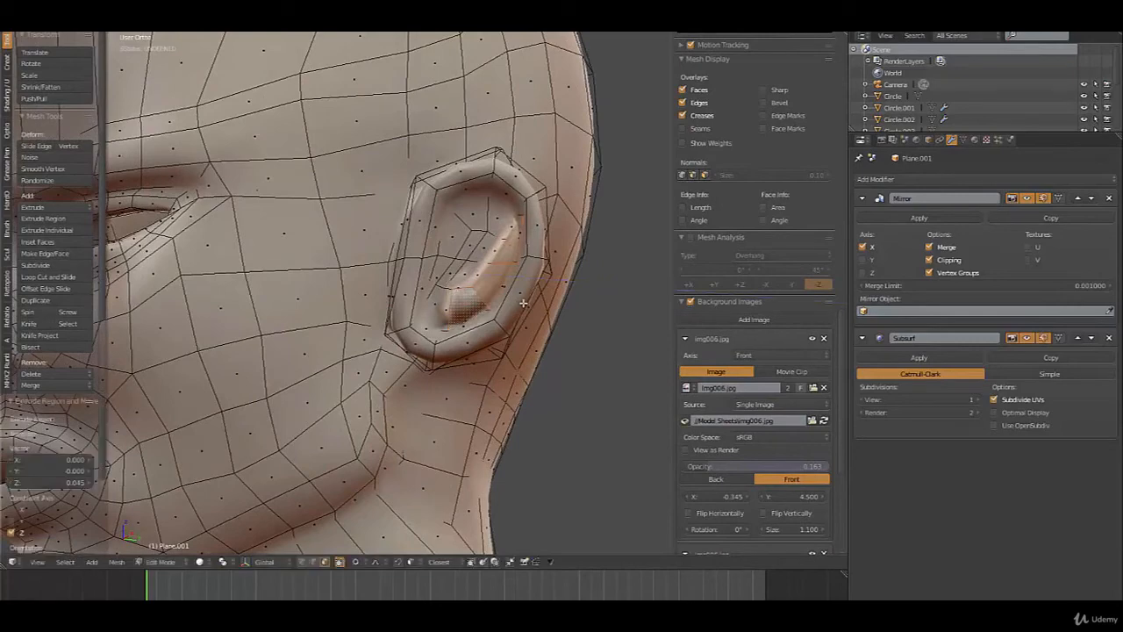
key("w")
key("shift+r")
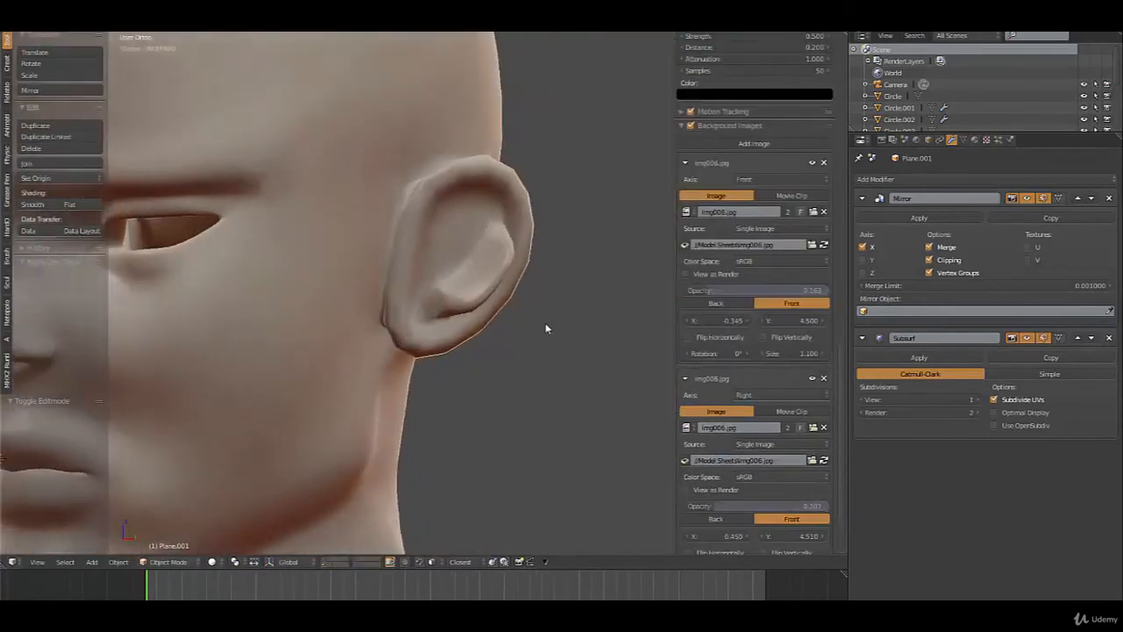
Undo the ridge extrusion and the inset back to the plain ear hollow, and check its shape outside Edit Mode
key("ctrl+z")
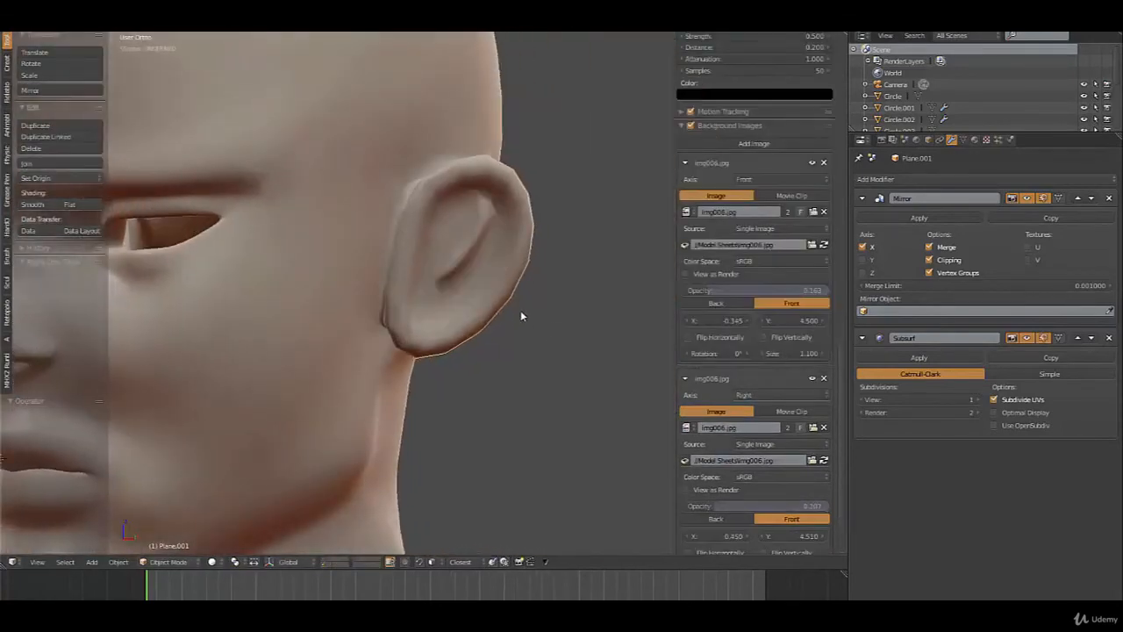
key("ctrl+z")
key("ctrl+z")
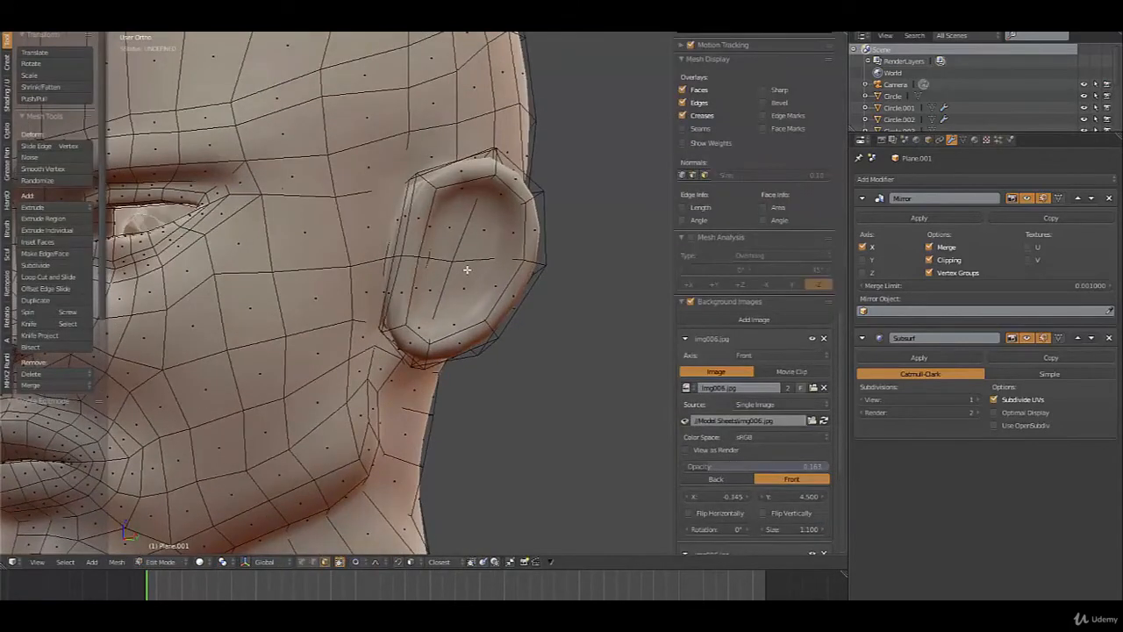
key("Tab")
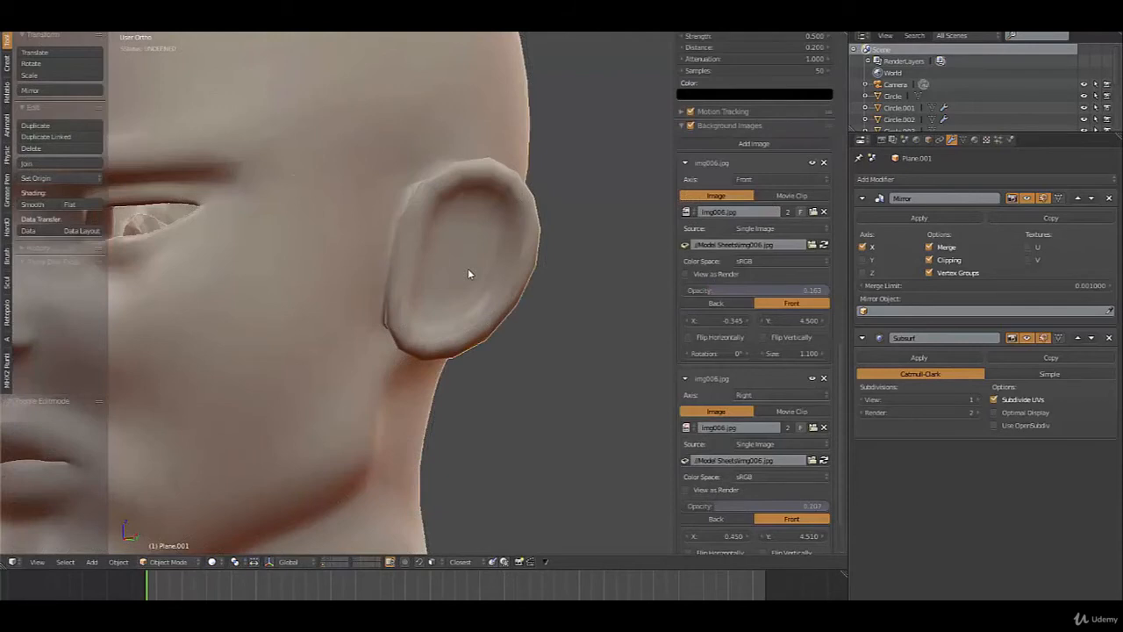
key("Tab")
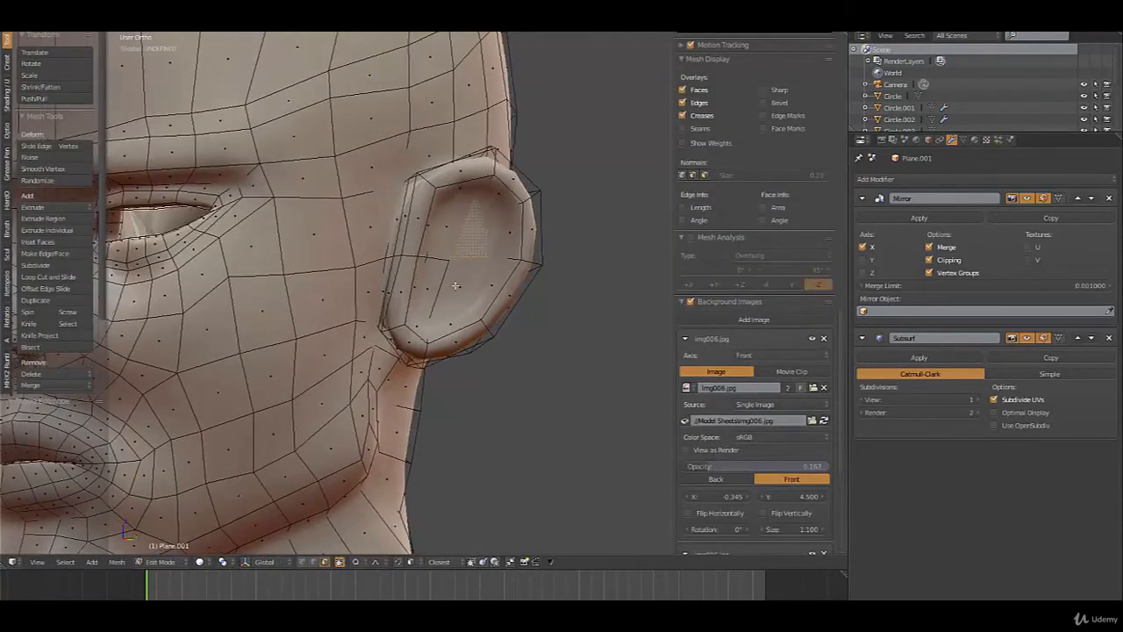
Inset the selected faces on the floor of the ear's hollow and smooth their vertices
key("i")
left_click(545, 336)
key("w")
left_click(545, 336)
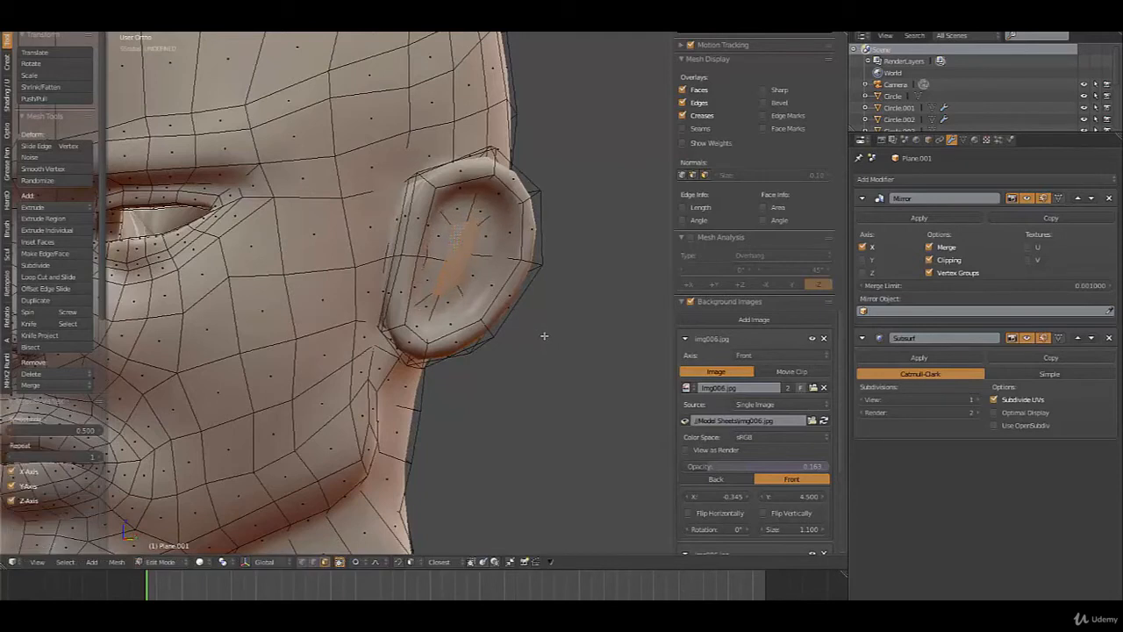
Rotate the inset ear faces about 14.6 degrees with proportional editing and stay in face select mode
key("r")
scroll(535, 343, "up", 5)
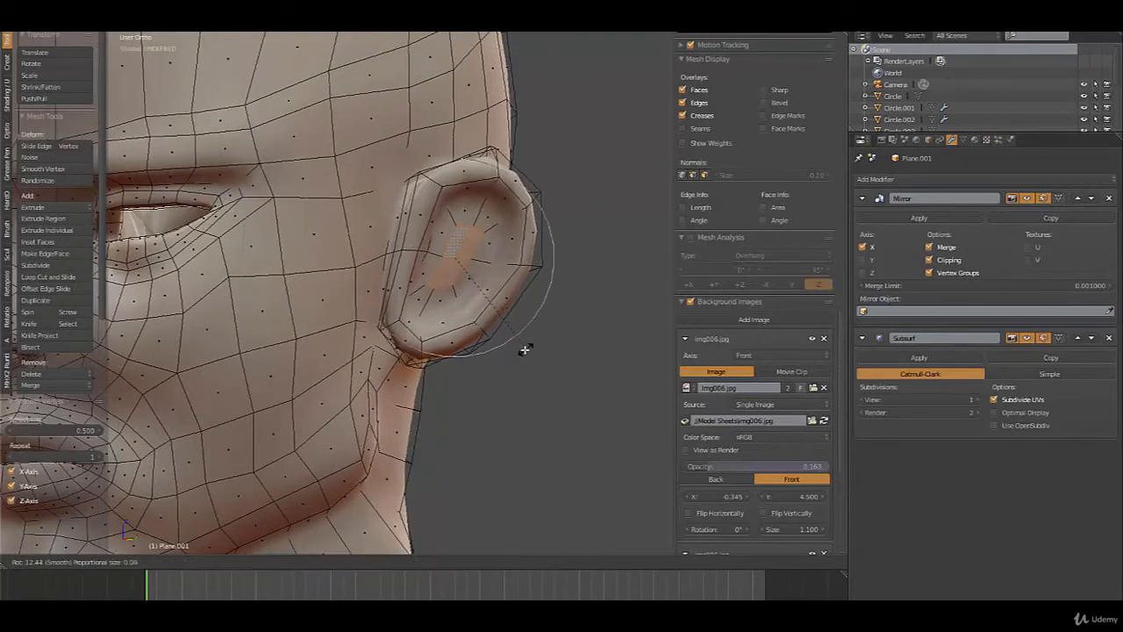
left_click(517, 347)
key("ctrl+Tab")
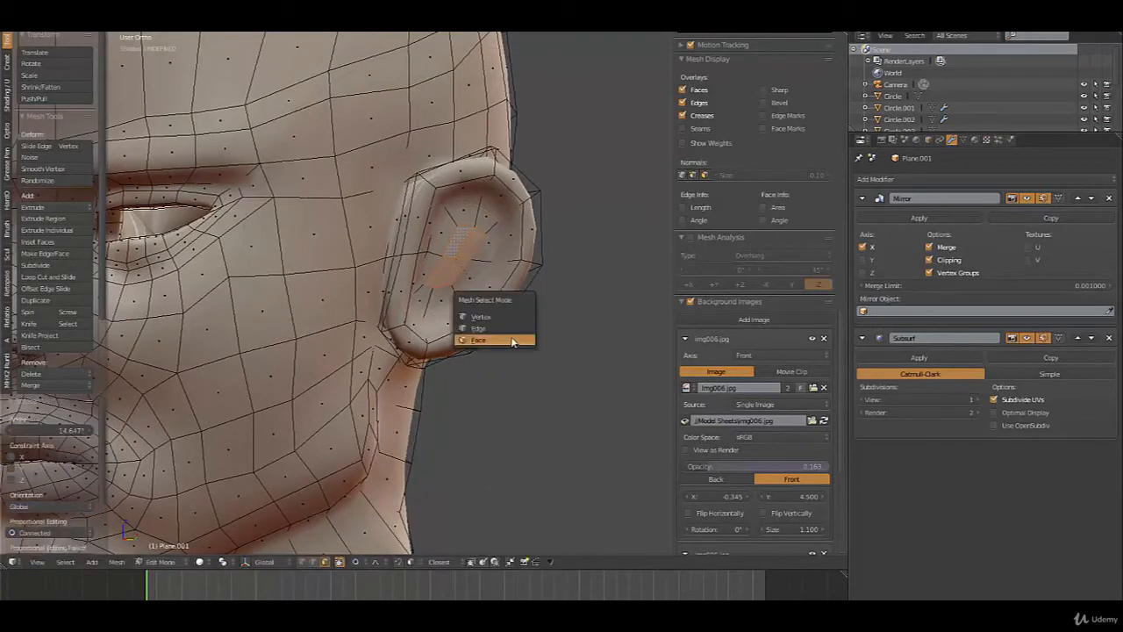
left_click(513, 340)
Extrude the curved strip of faces around the ear's inset outward about 0.006, smooth its vertices and check the ridge outside Edit Mode
middle_click_drag(451, 299, 515, 325)
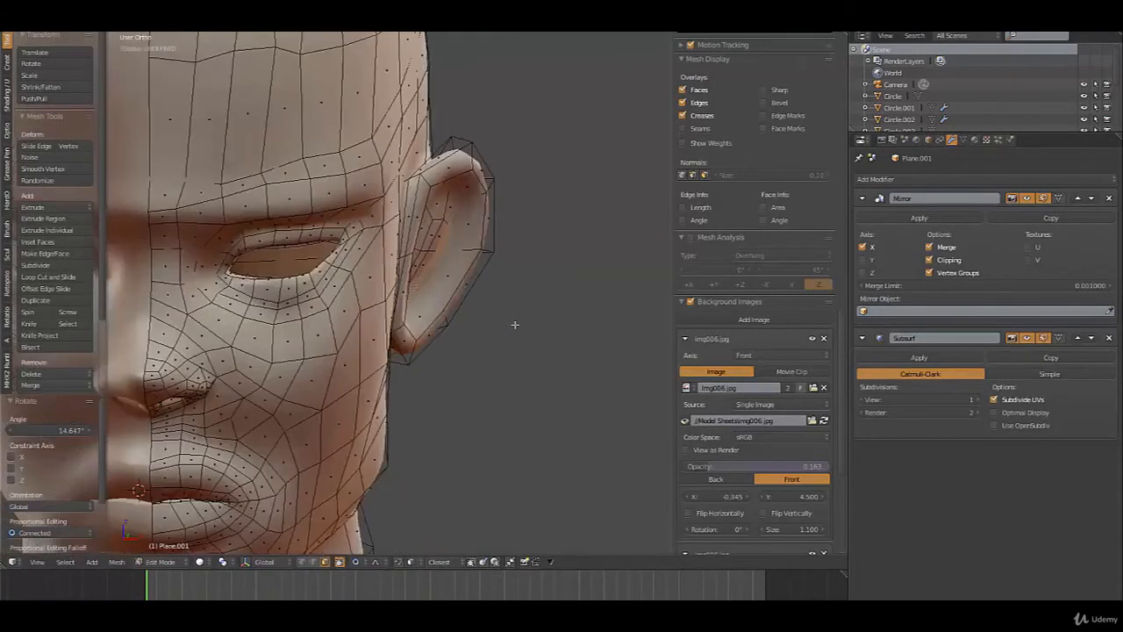
key("e")
left_click(497, 313)
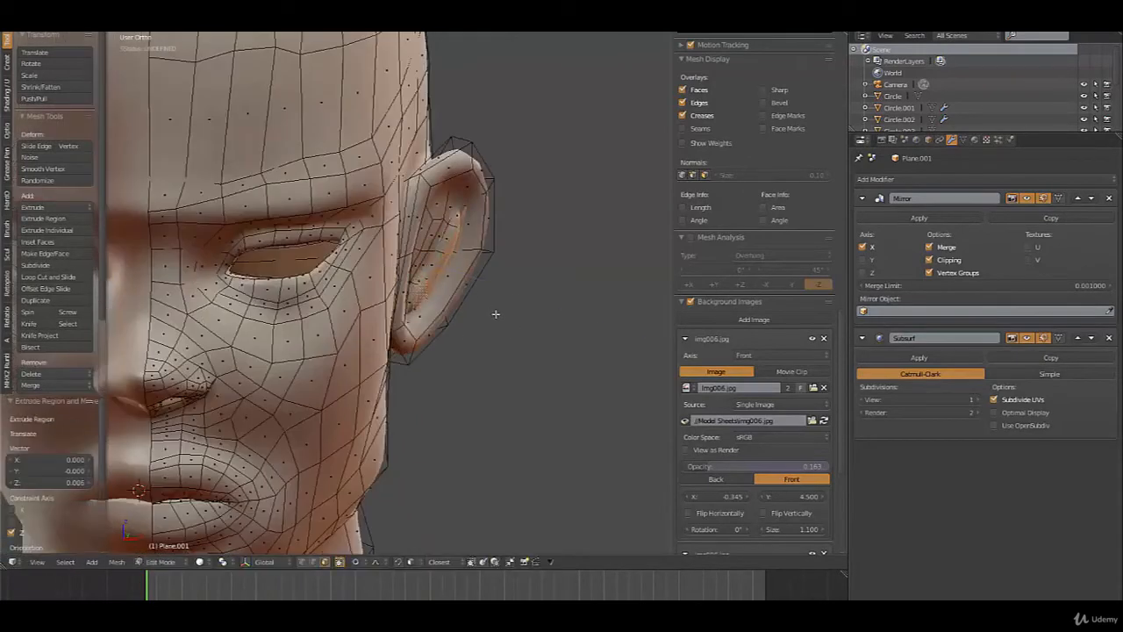
key("w")
left_click(498, 311)
key("Tab")
middle_click_drag(498, 307, 455, 264)
key("Tab")
scroll(445, 270, "up", 3)
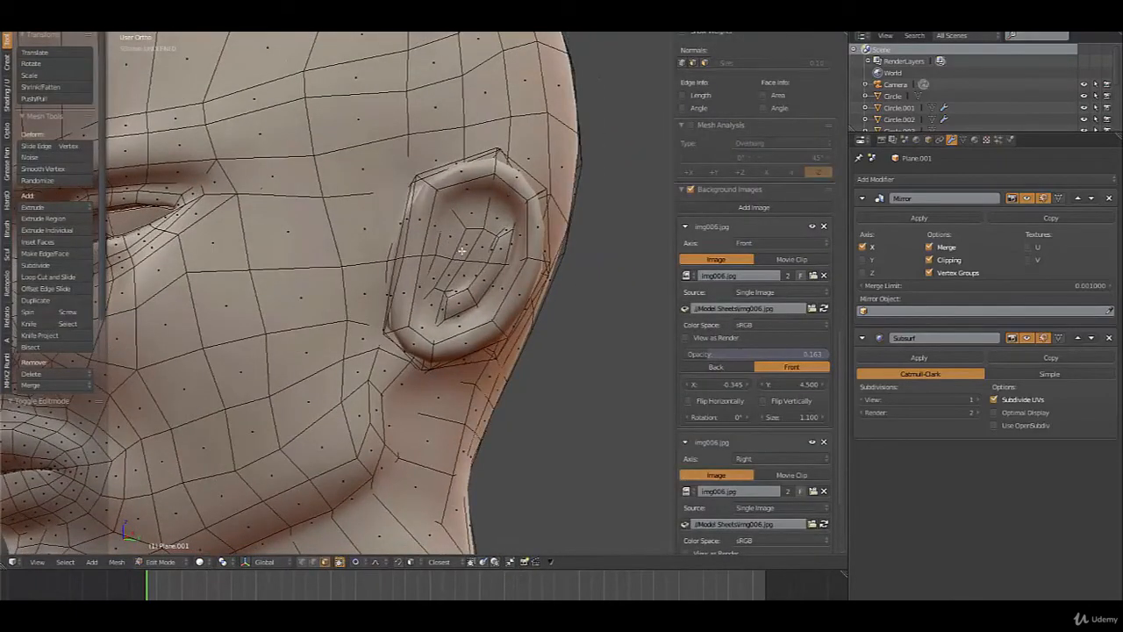
Select the faces at the front of the ear's inner floor and reposition them with proportional editing
scroll(755, 351, "up", 3)
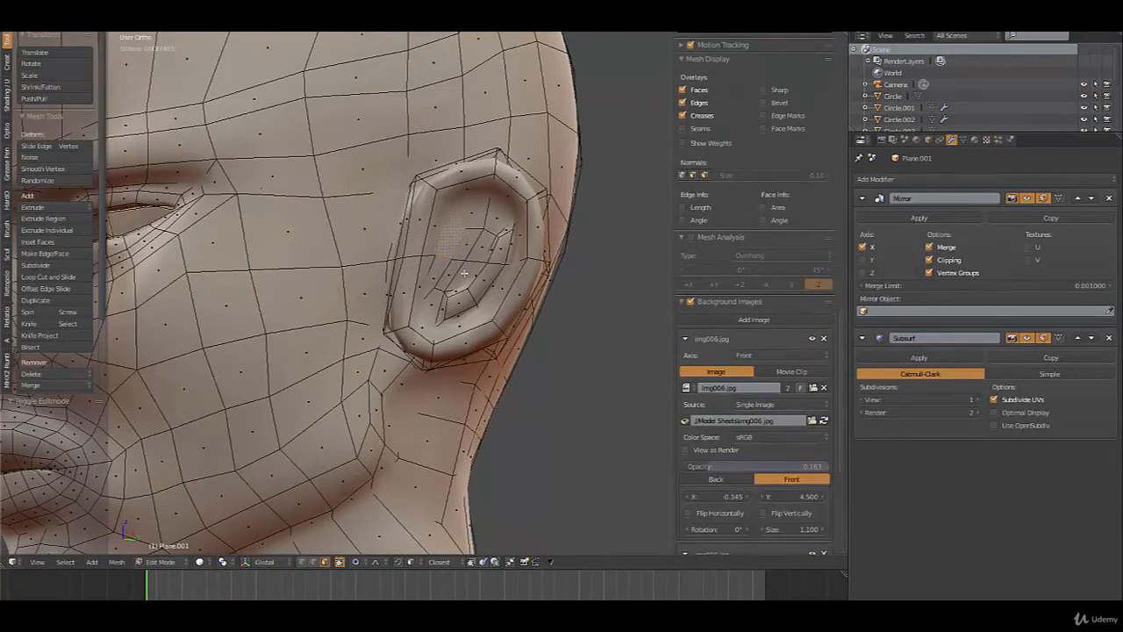
right_click(464, 274)
right_click(433, 272)
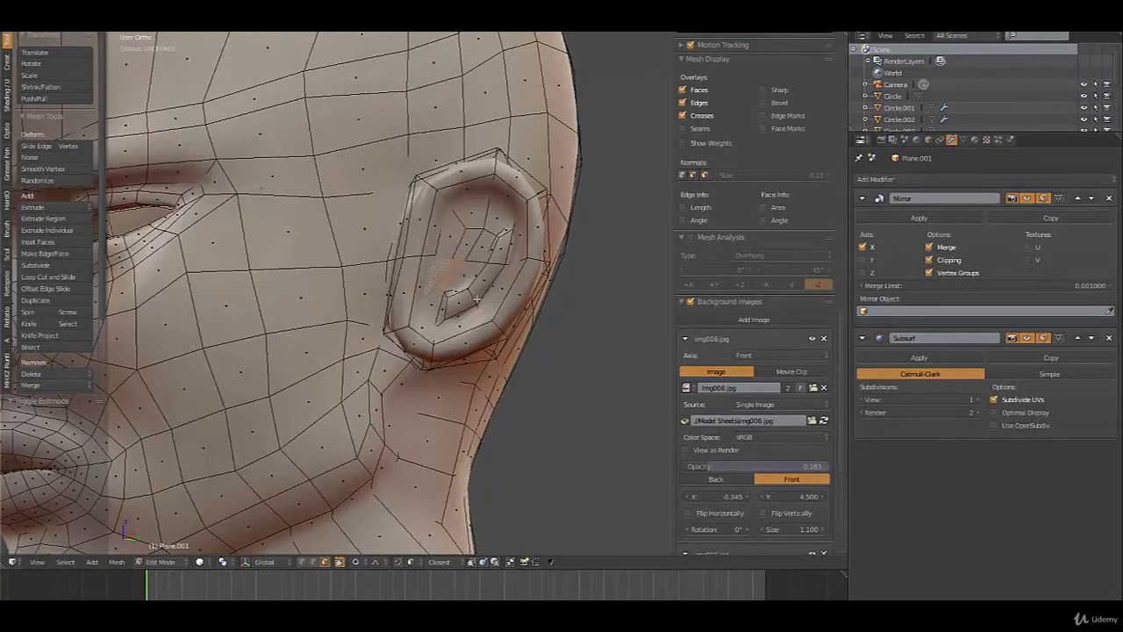
middle_click_drag(478, 300, 463, 317)
right_click(426, 277, "shift")
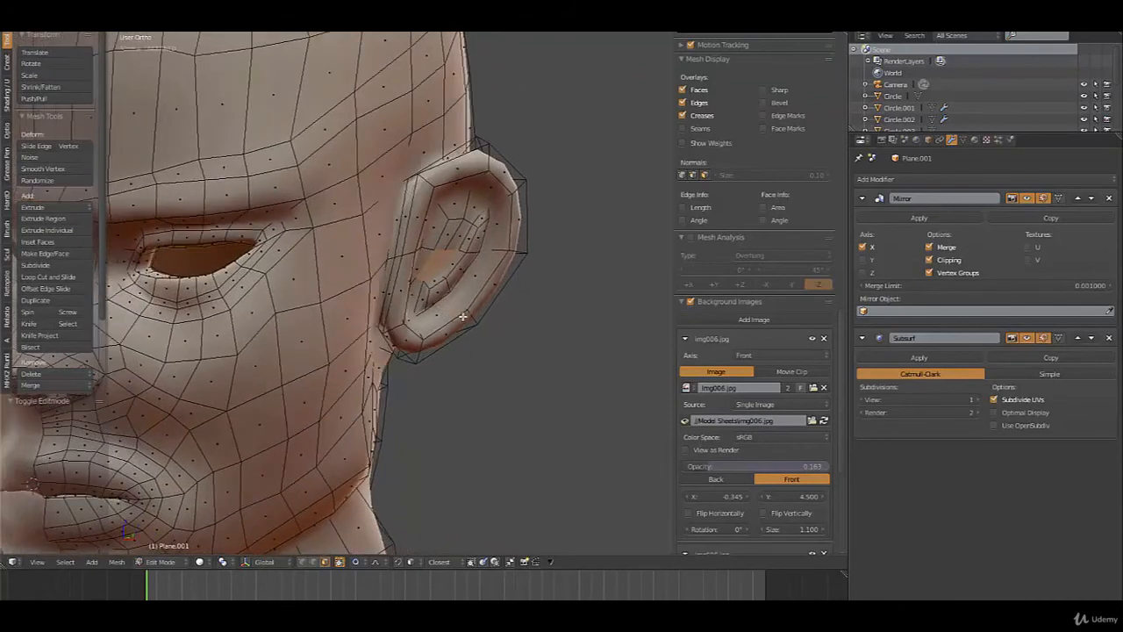
key("g")
scroll(462, 325, "up", 7)
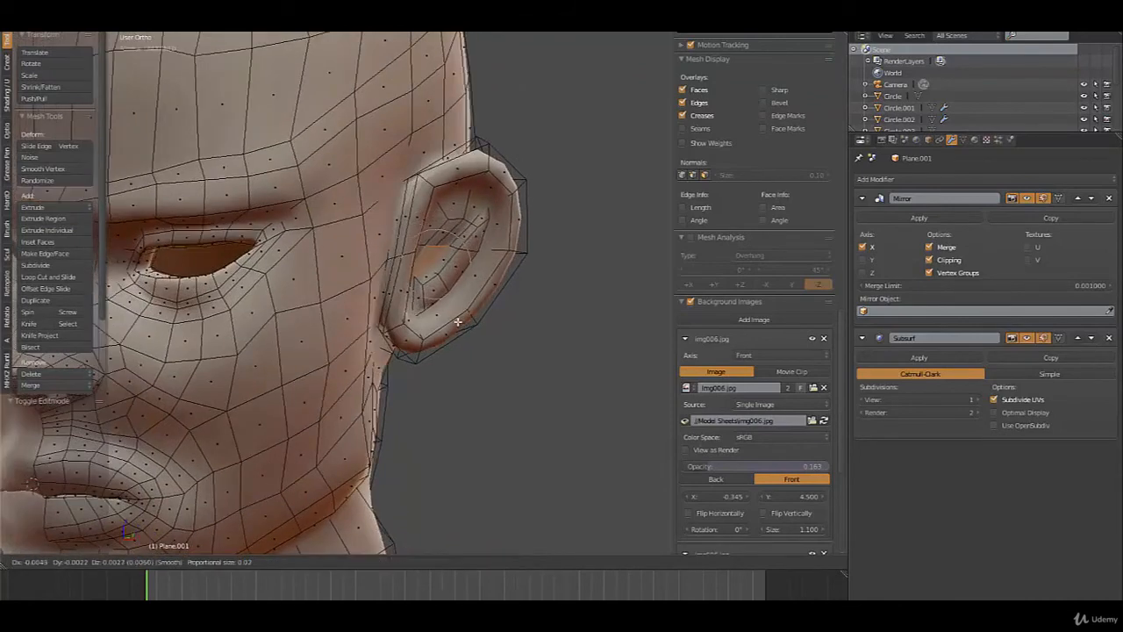
left_click(456, 322)
middle_click_drag(457, 322, 485, 297)
key("g")
left_click(447, 303)
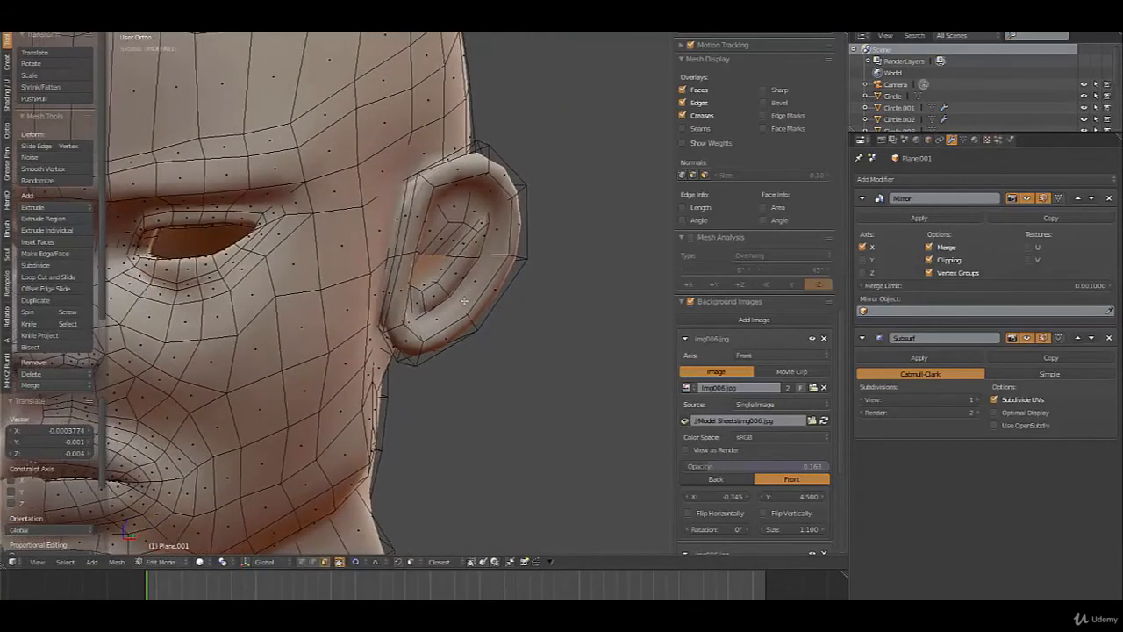
Extrude the selected faces about 0.018 into the head as the ear canal, adjust their position and leave Edit Mode
key("e")
left_click(445, 303)
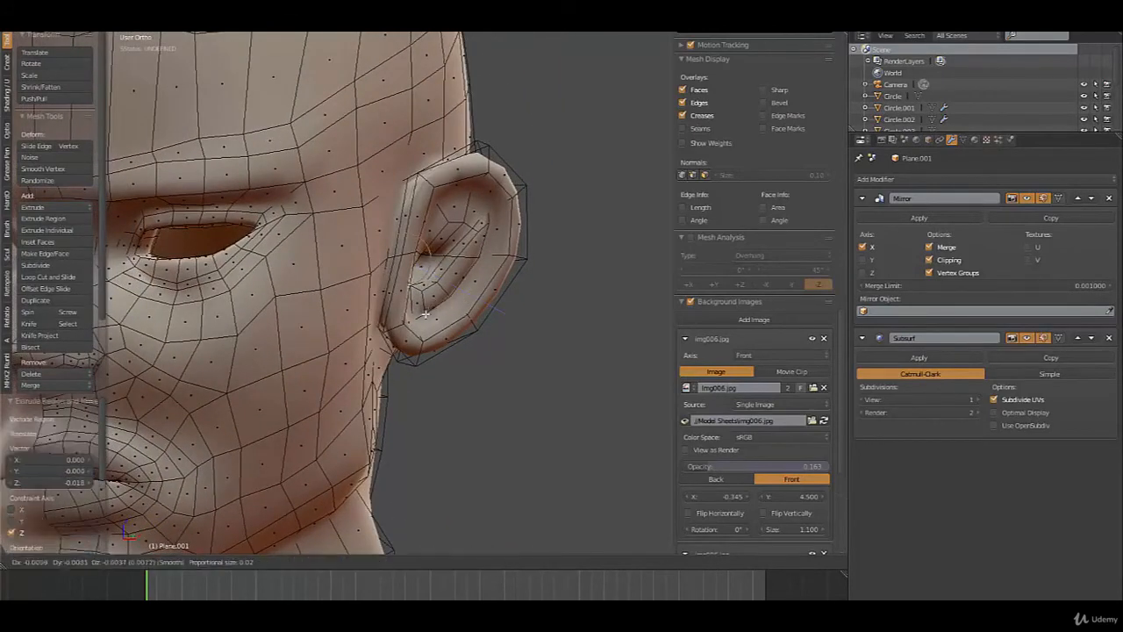
middle_click_drag(445, 303, 549, 282)
key("g")
left_click(471, 282)
key("Tab")
Compare the head with the front reference, clear the mesh selection in Edit Mode and view the whole head in Object Mode
scroll(462, 289, "down", 3)
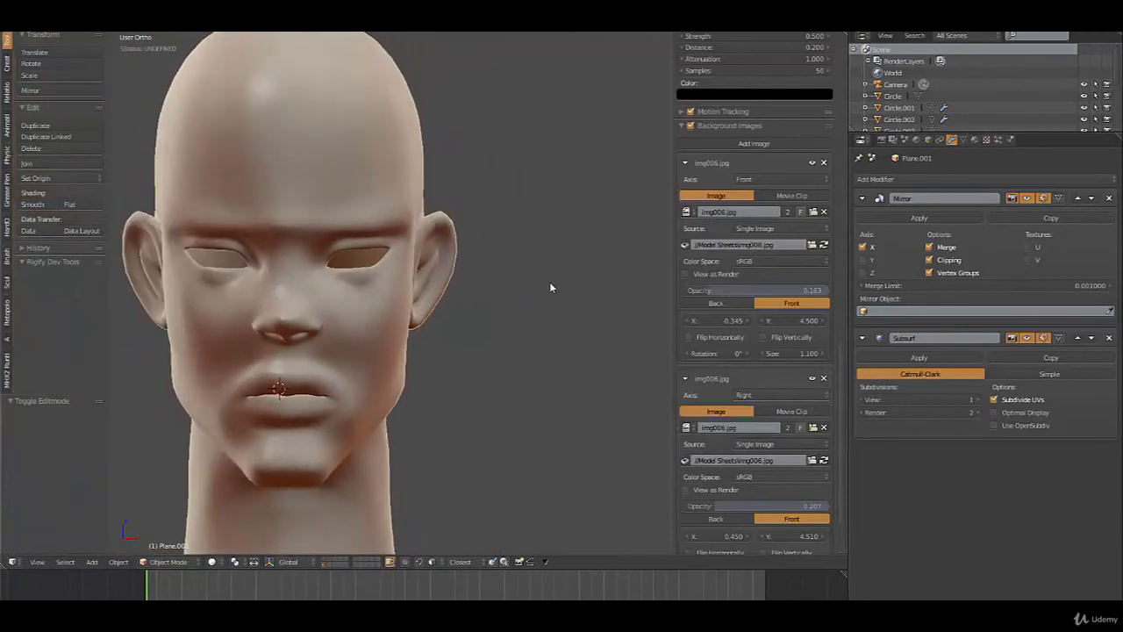
scroll(468, 270, "down", 3)
key("KP_1")
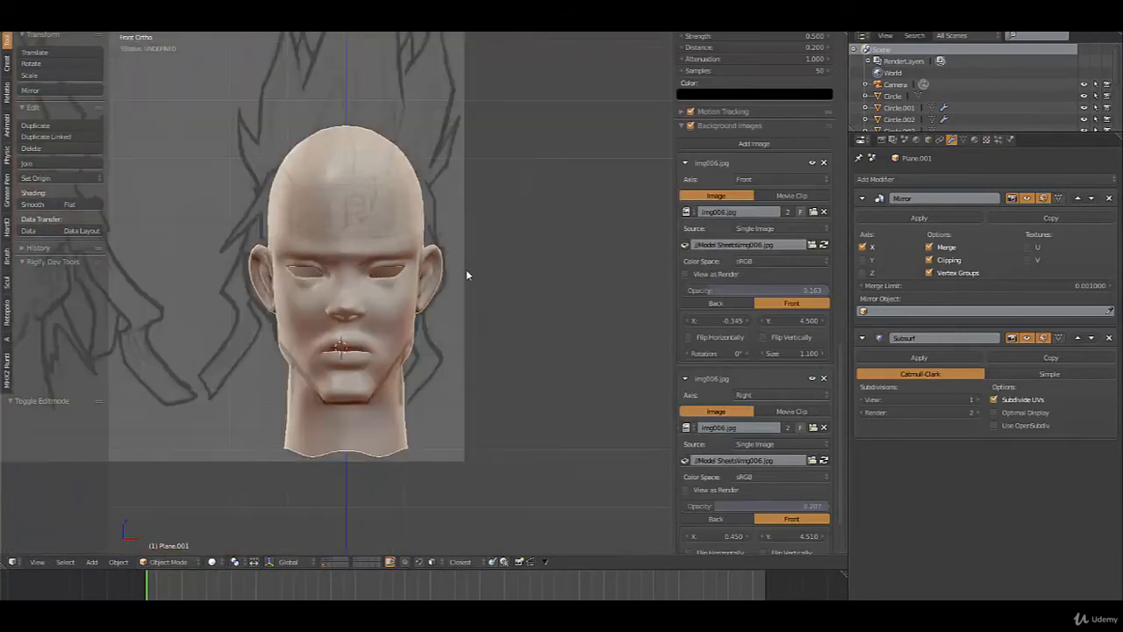
scroll(431, 356, "up", 4)
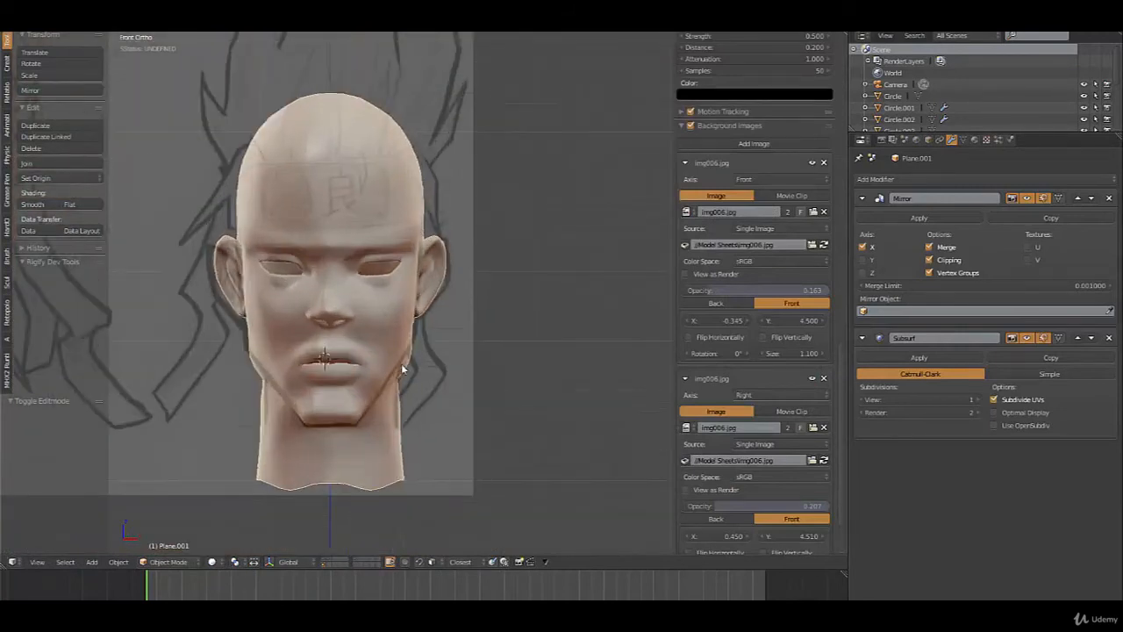
key("Tab")
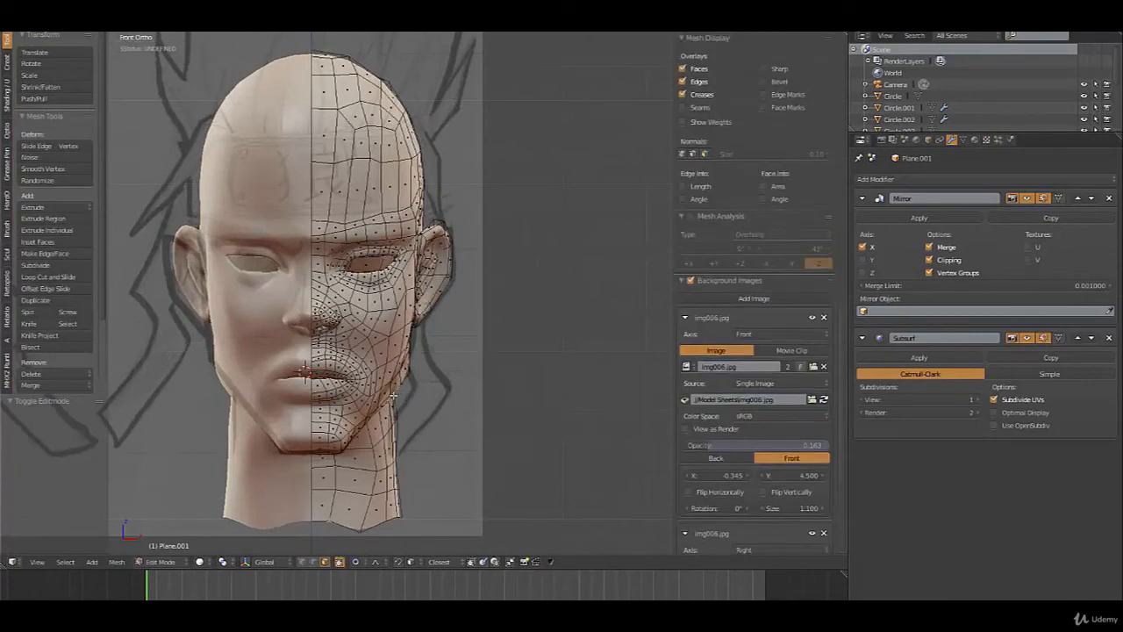
key("g")
left_click(429, 399)
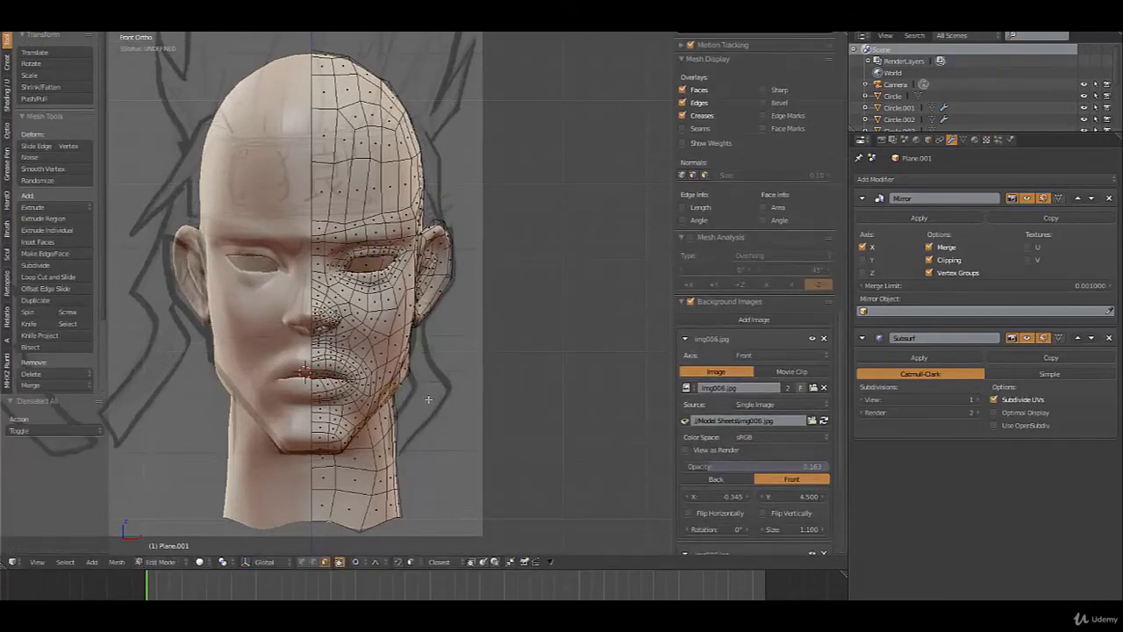
key("Tab")
scroll(433, 388, "down", 3)
mouse_move(434, 387)
middle_mouse_down()
mouse_move(351, 371)
mouse_move(427, 374)
middle_mouse_up()
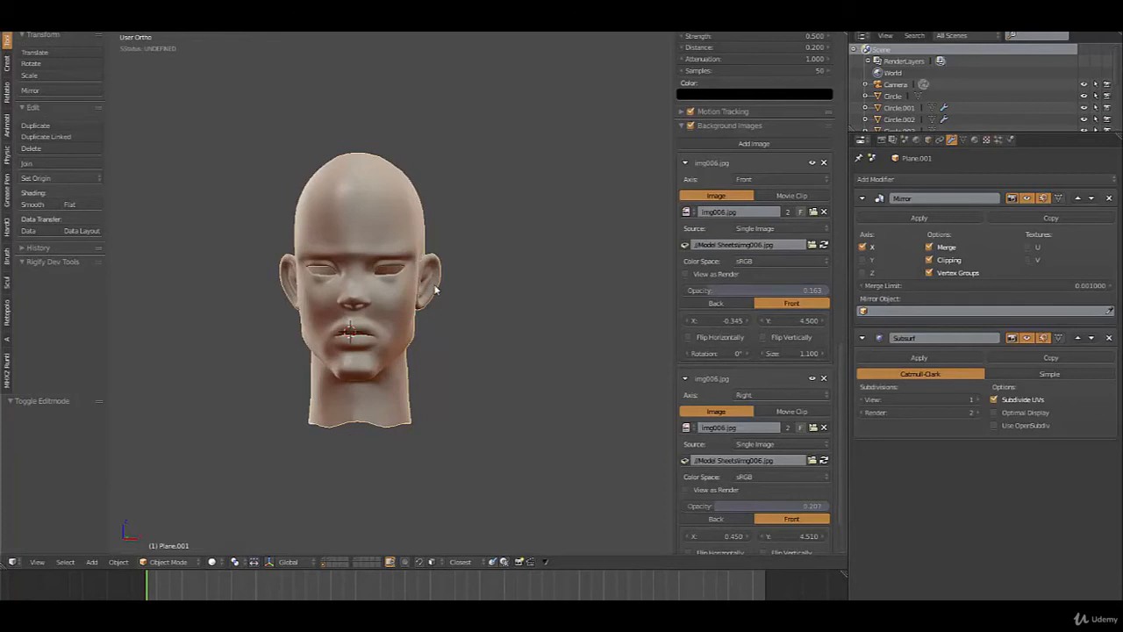
Move the head to the first layer together with the body and inspect the full character
key("m")
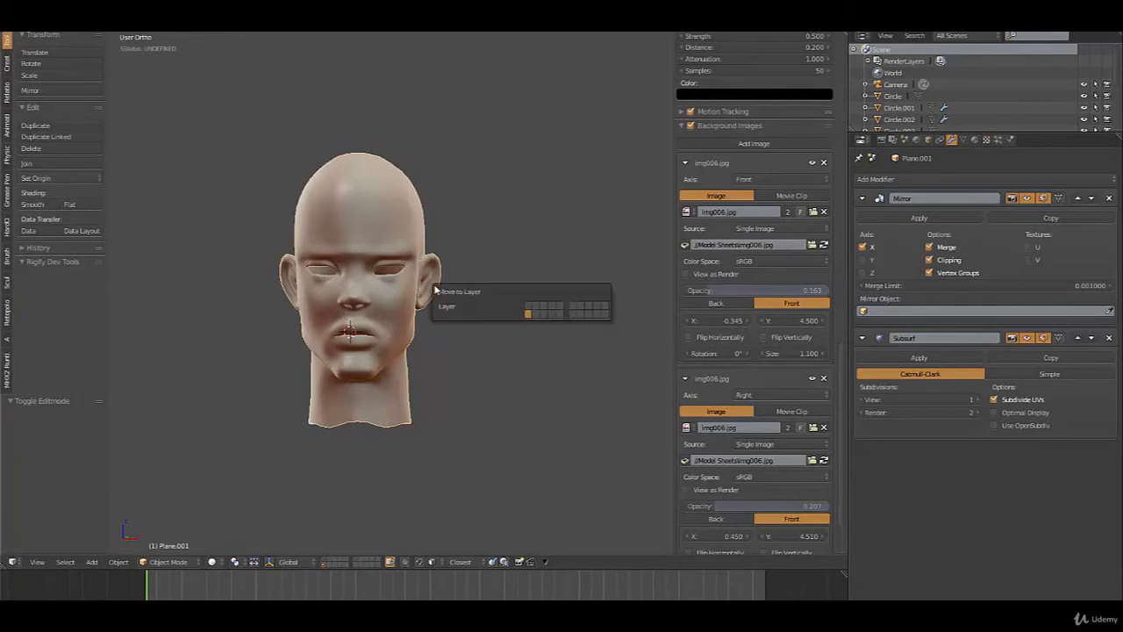
left_click(527, 306)
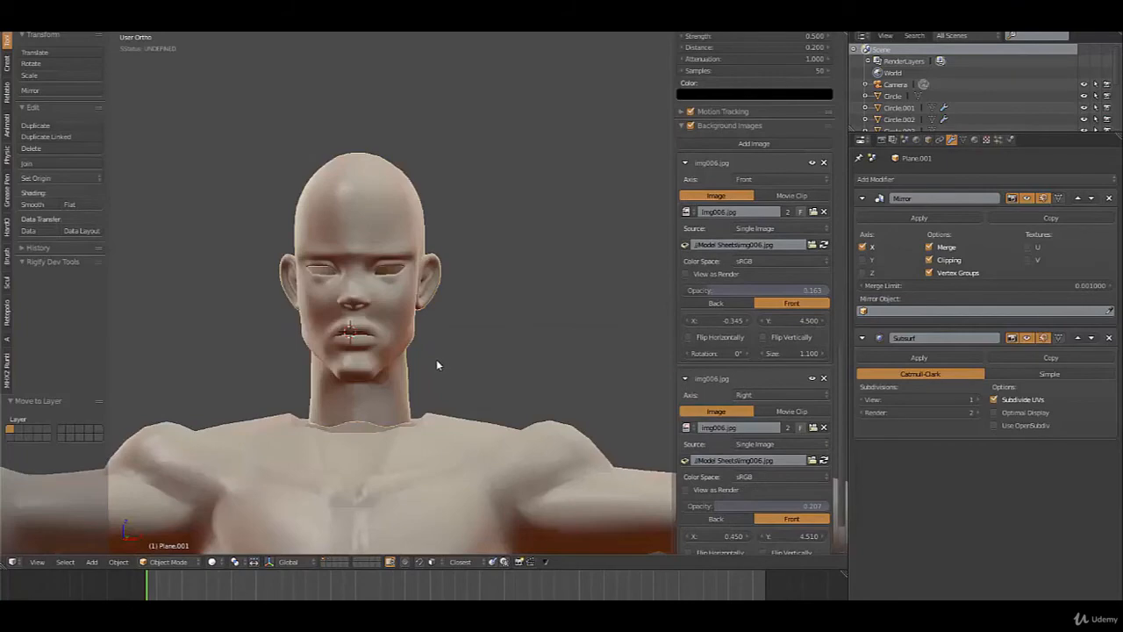
middle_click_drag(436, 363, 441, 325)
scroll(421, 351, "down", 3)
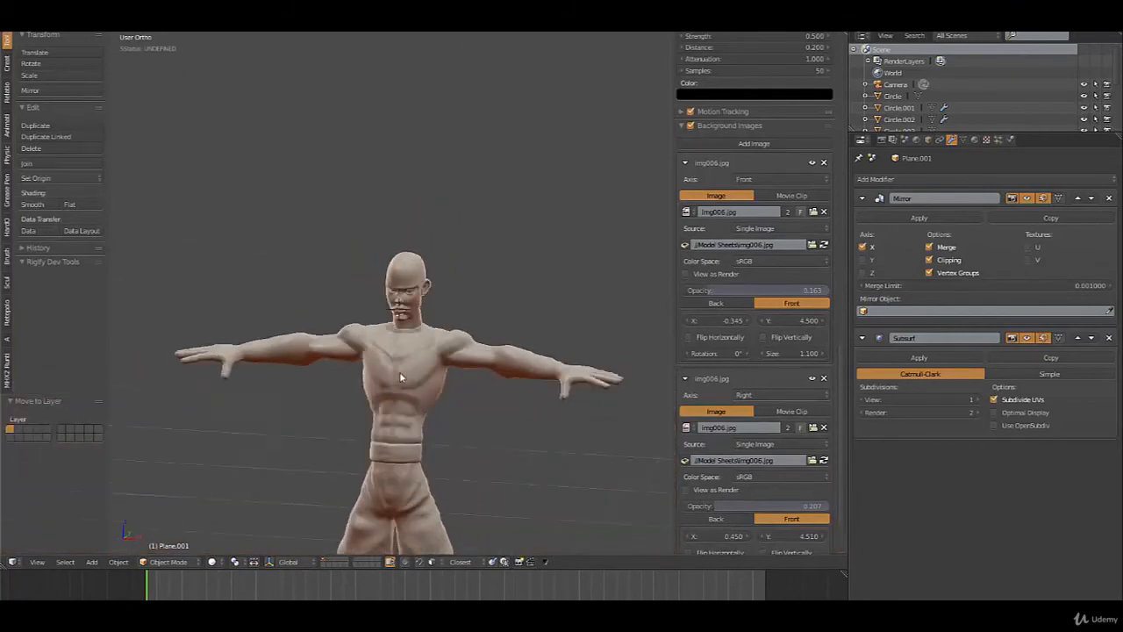
Compare the head's neck base with the body's collar from the front in Edit Mode and switch the head mesh to edge selection
middle_click_drag(399, 372, 429, 369)
scroll(430, 364, "down", 2)
key("KP_1")
scroll(442, 337, "up", 8)
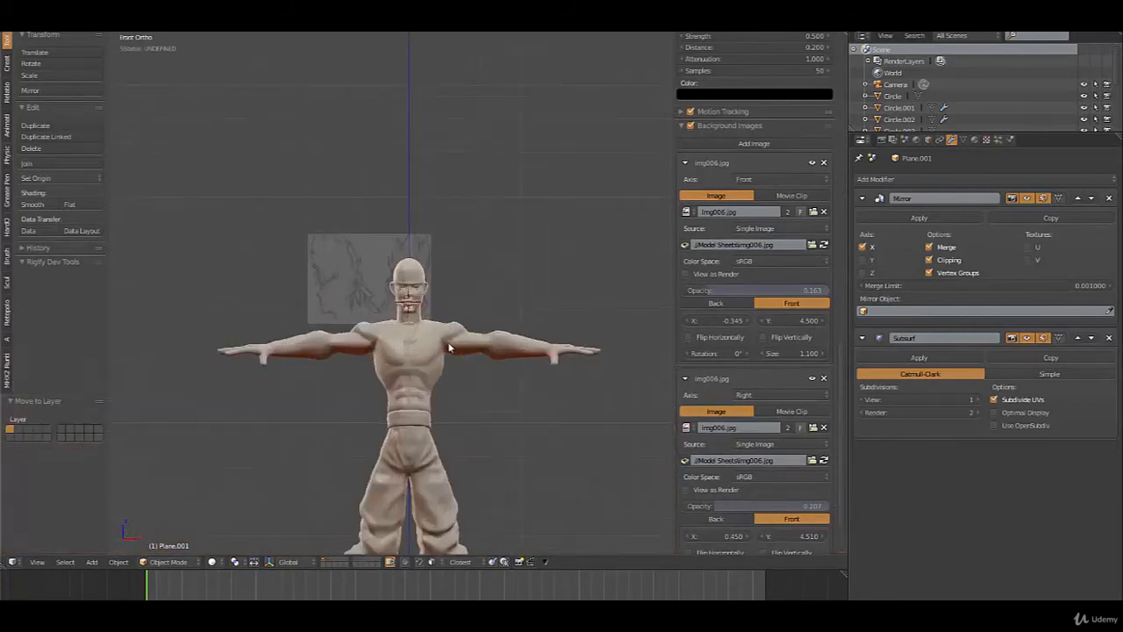
scroll(449, 345, "up", 6)
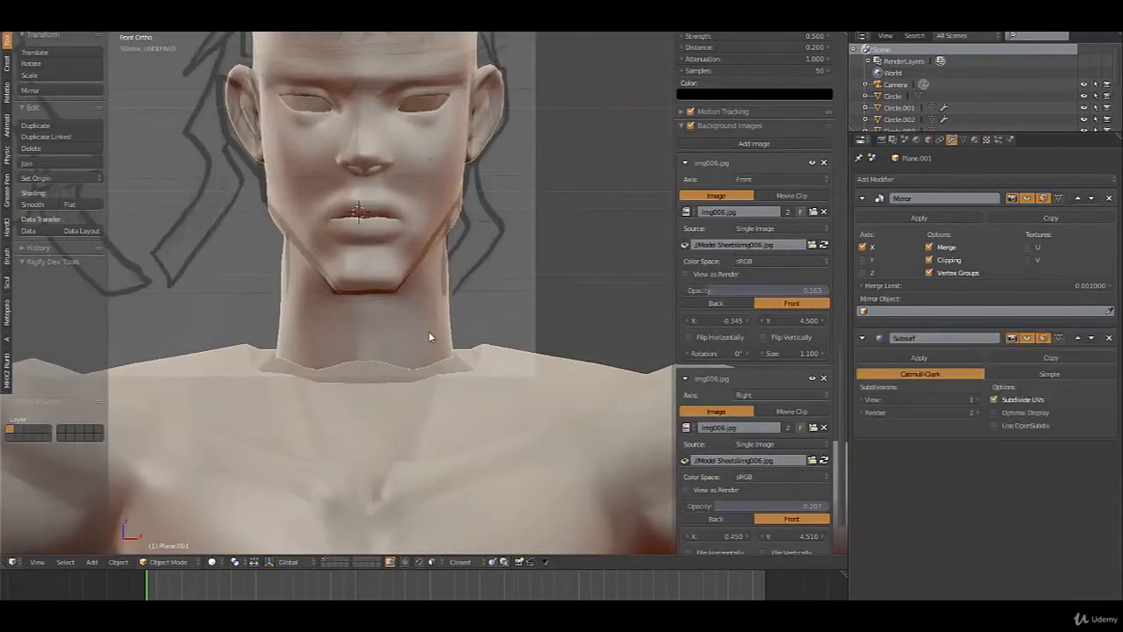
key("Tab")
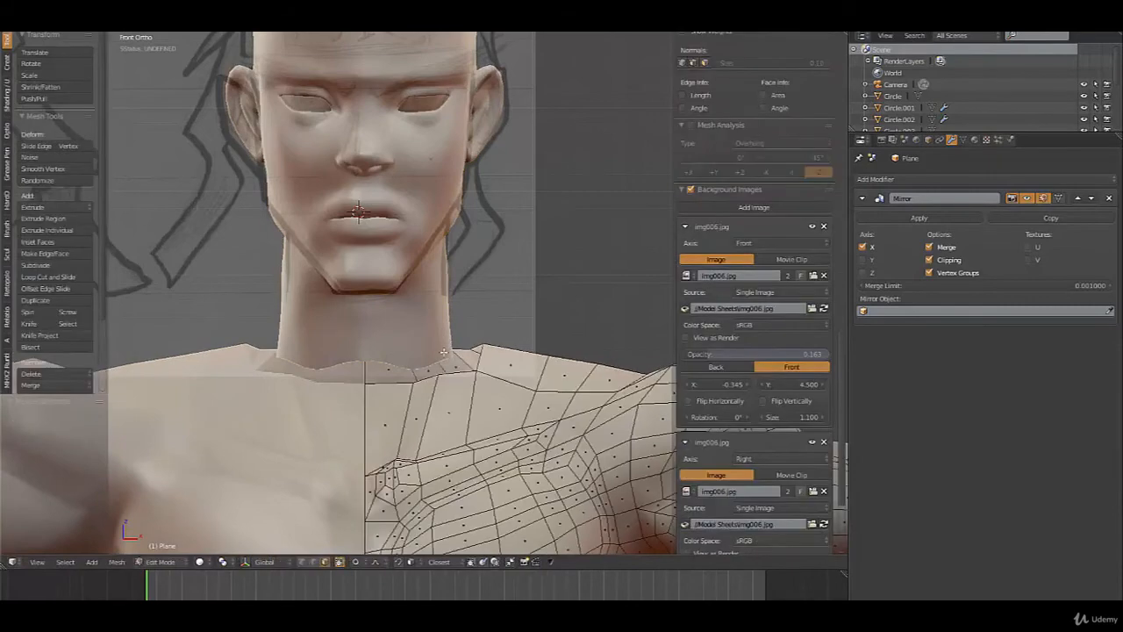
key("Tab")
key("Tab")
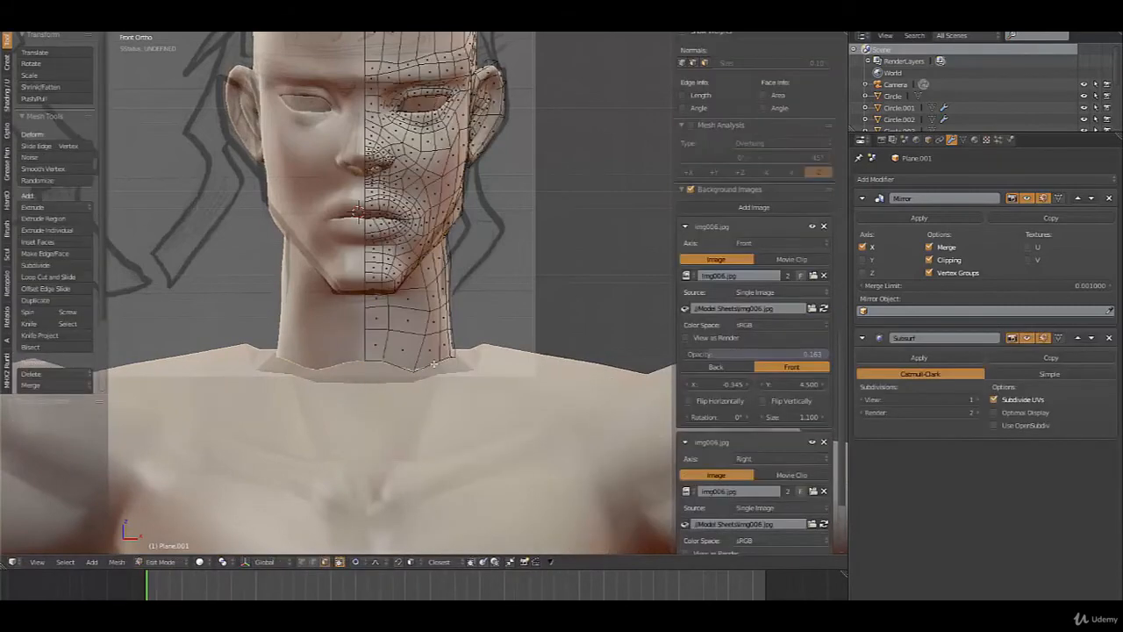
key("ctrl+Tab")
left_click(423, 356)
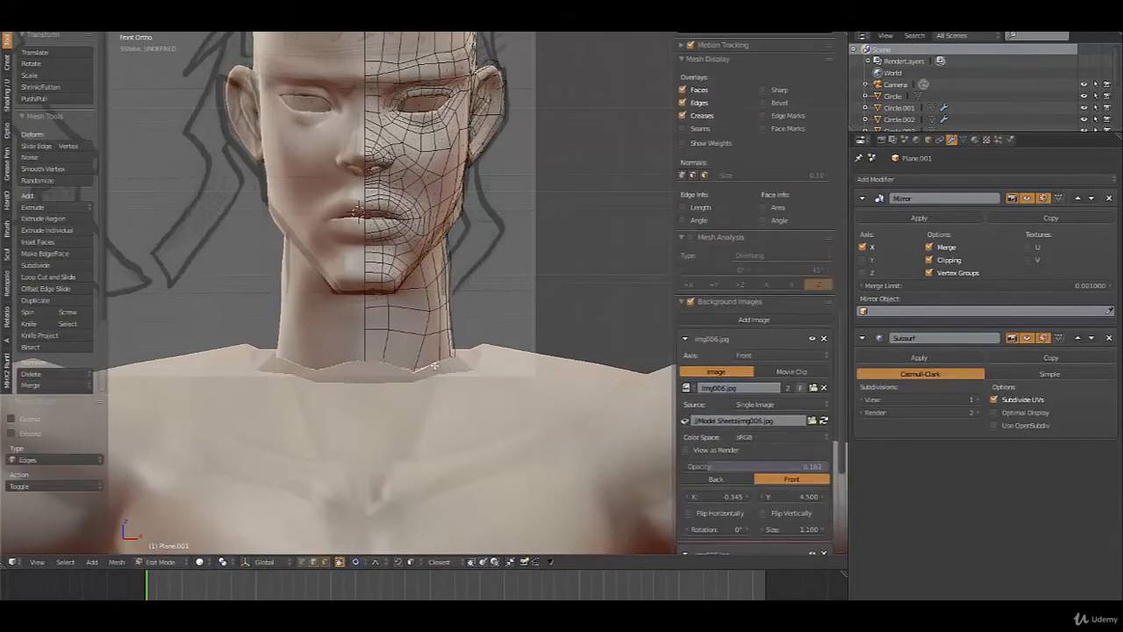
key("Tab")
Join the head into the body object with the body active and add a Subdivision Surface modifier to the combined mesh
scroll(445, 370, "down", 3)
right_click(534, 384)
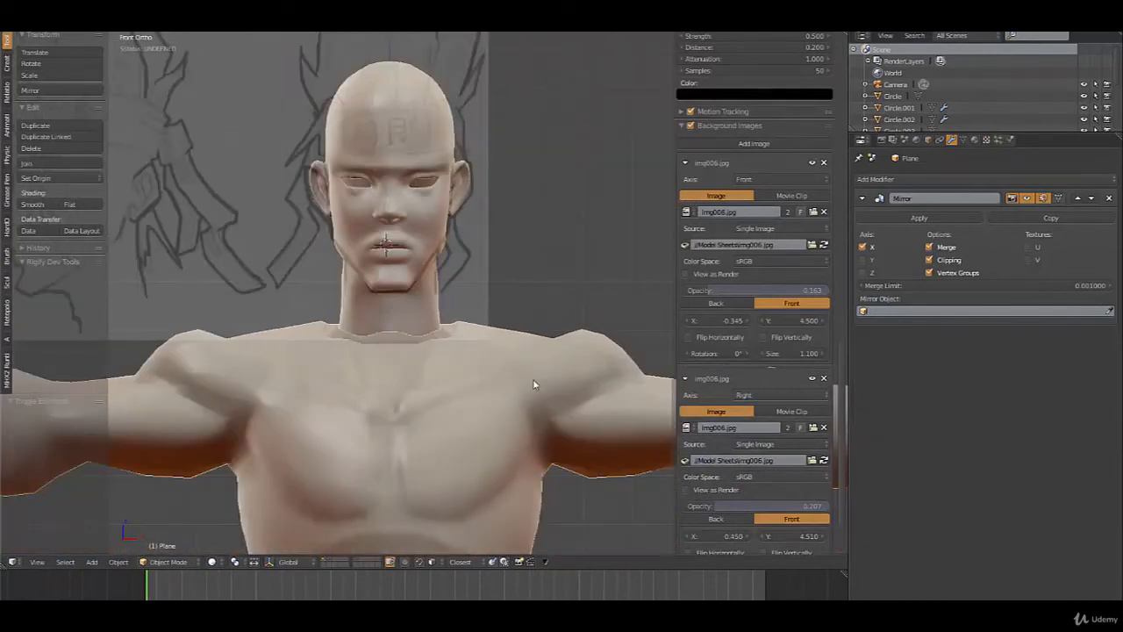
right_click(441, 227)
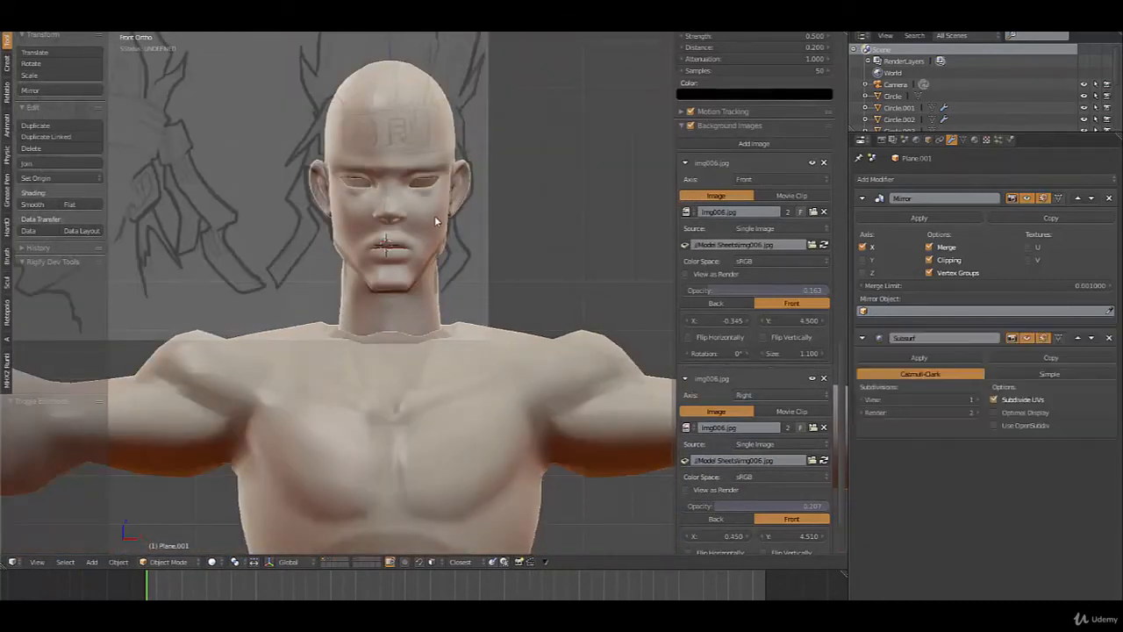
right_click(500, 337)
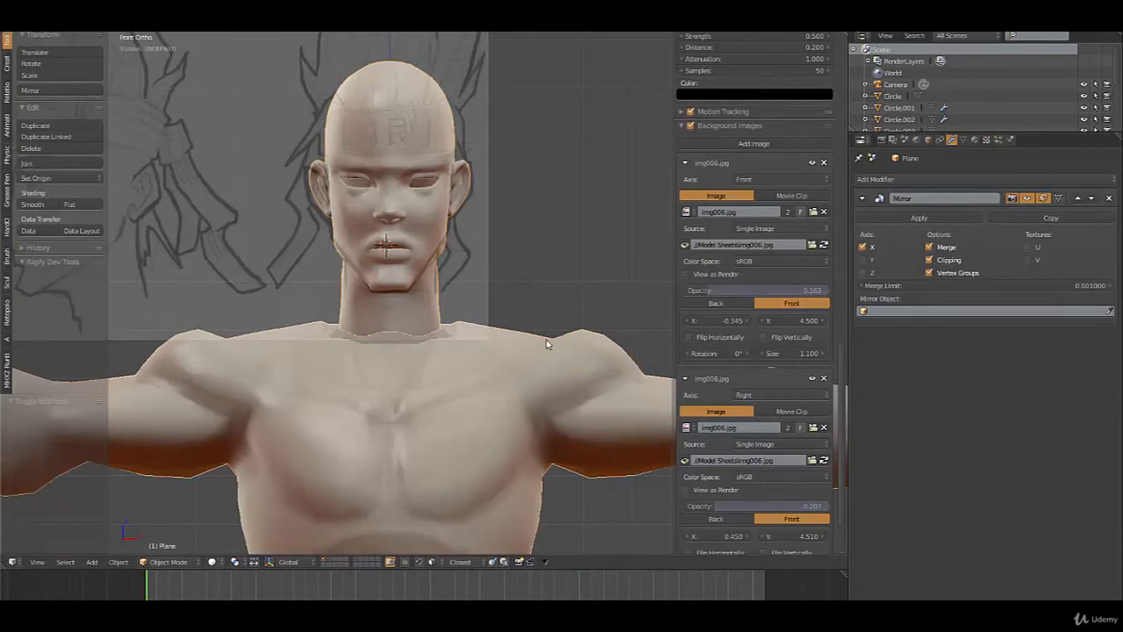
key("ctrl+j")
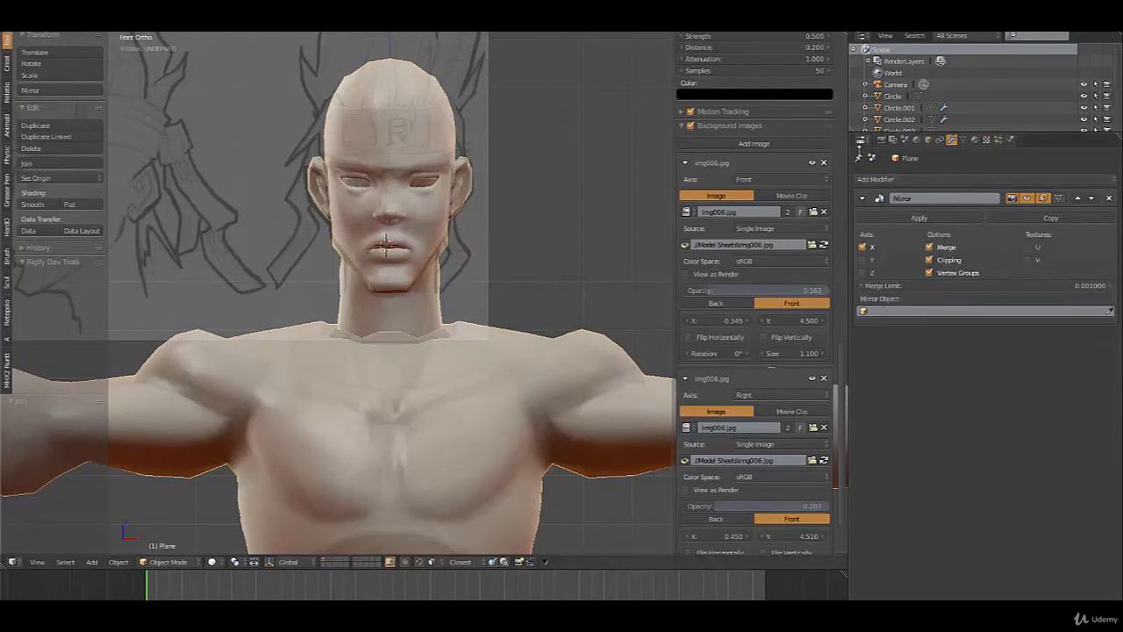
left_click(884, 180)
left_click(900, 373)
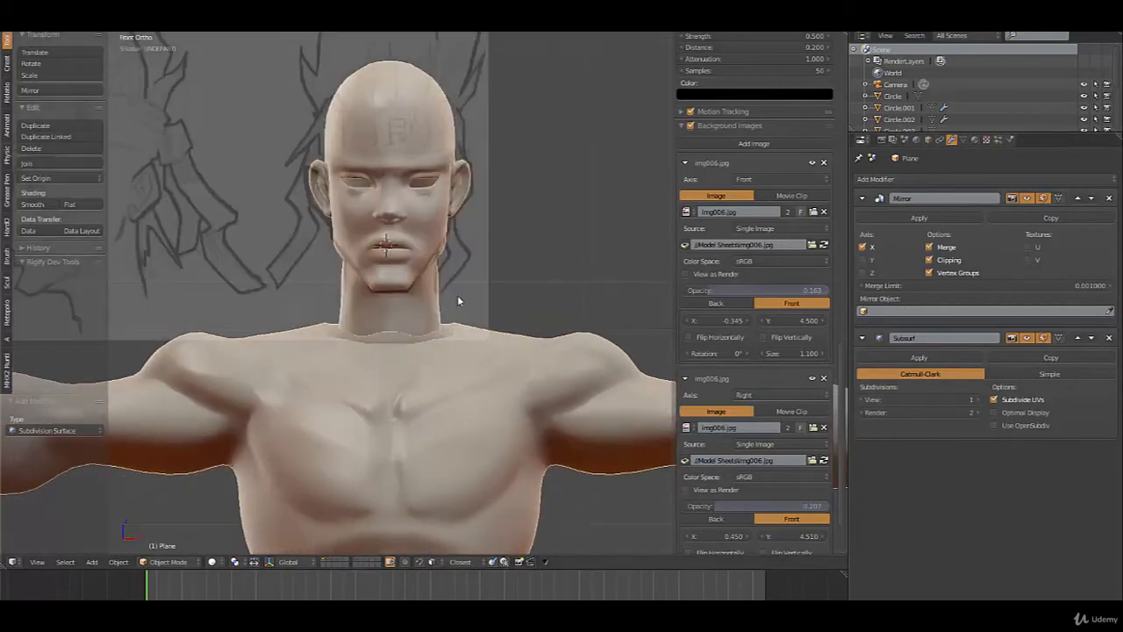
Scale the neck's bottom edge loop up by about 1.198 with proportional editing
key("Tab")
scroll(457, 295, "up", 4)
key("s")
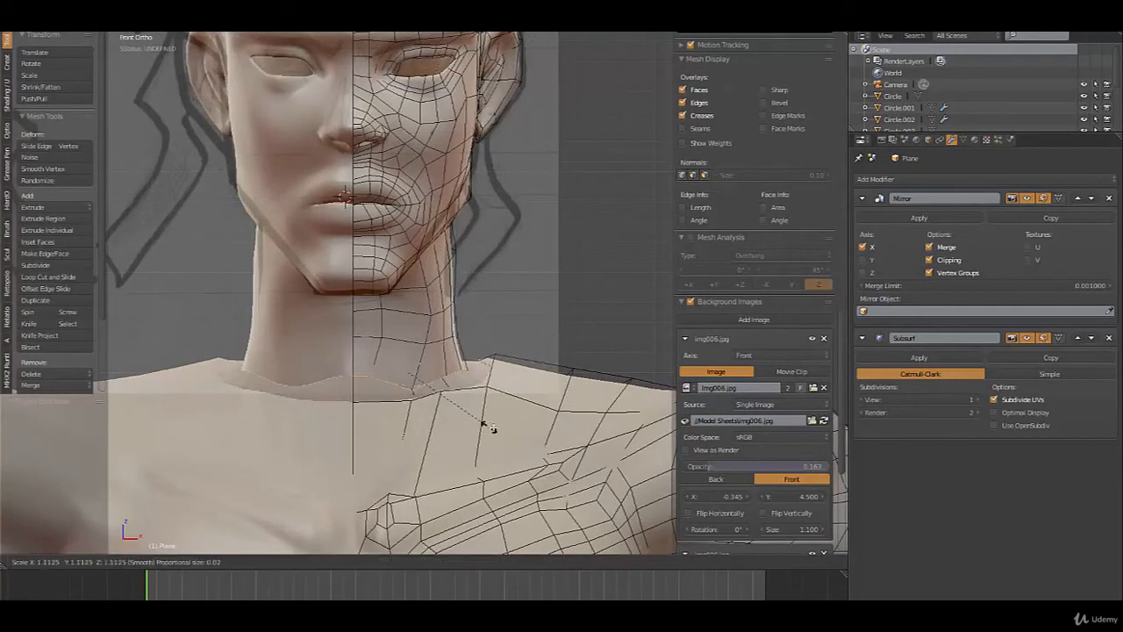
scroll(497, 428, "down", 7)
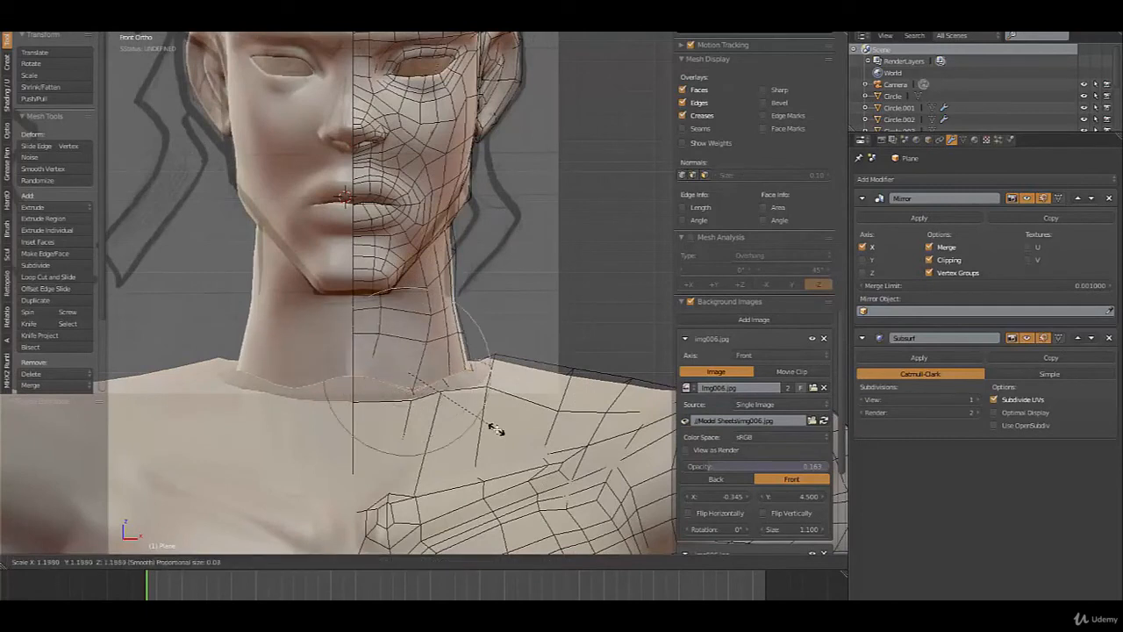
left_click(495, 429)
Widen the neck's bottom edge loop by about 1.095 along X and move it about 0.013 outward and 0.004 up
key("s")
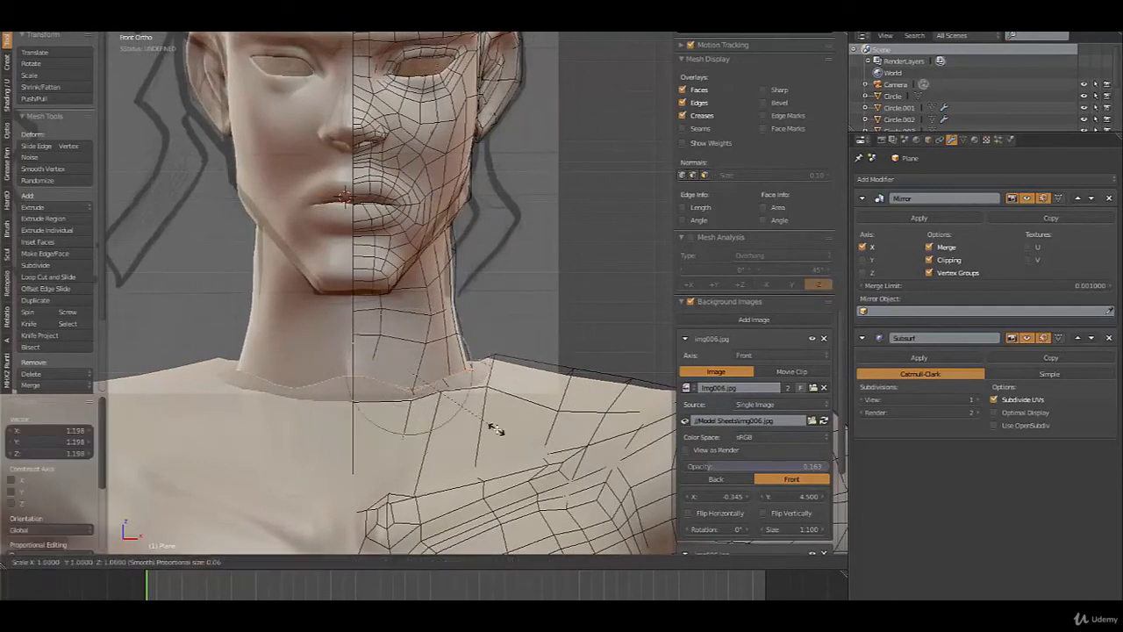
key("x")
scroll(507, 430, "up", 3)
scroll(509, 432, "down", 3)
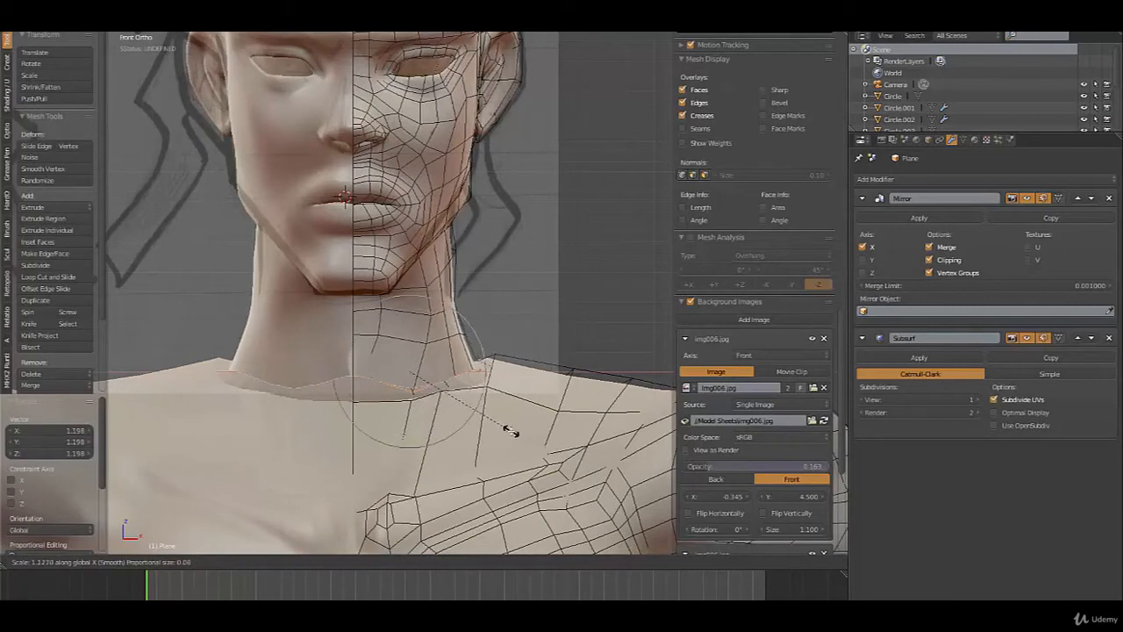
left_click(507, 430)
key("g")
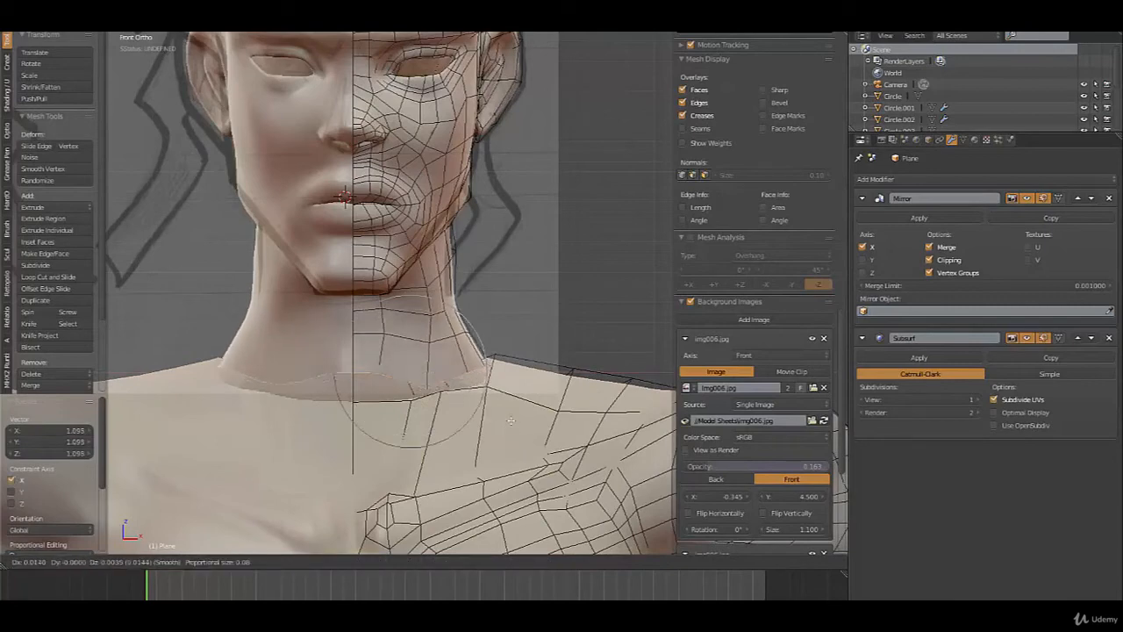
left_click(511, 419)
In the side view, move the body's collar edge loop about 0.025 toward the back with proportional editing
middle_click_drag(510, 418, 424, 402)
key("KP_3")
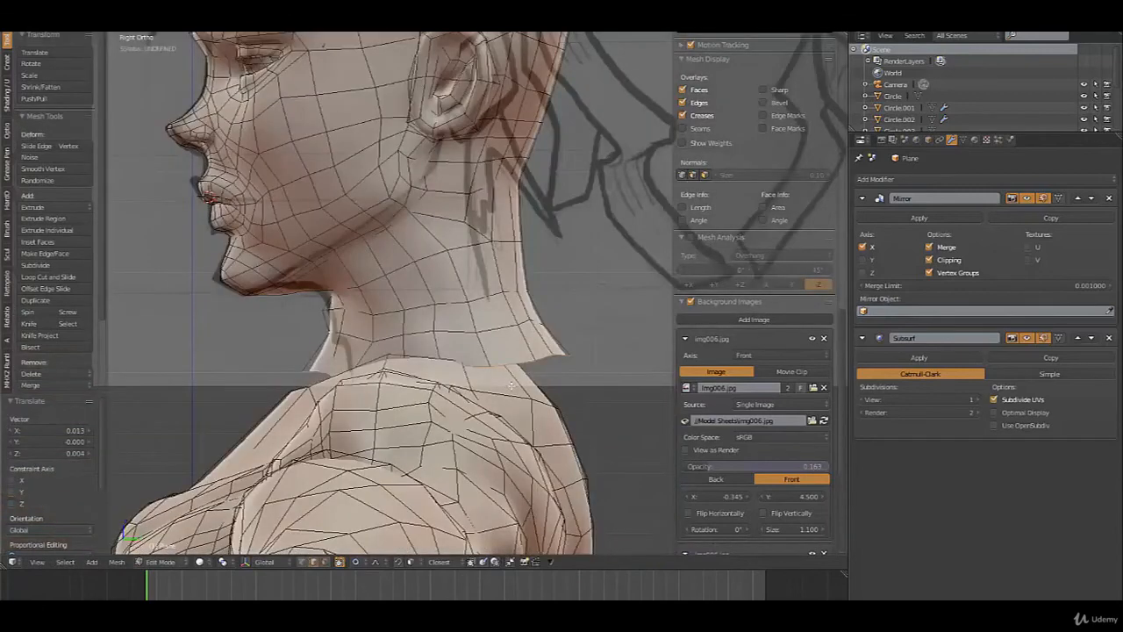
middle_click_drag(511, 386, 499, 363)
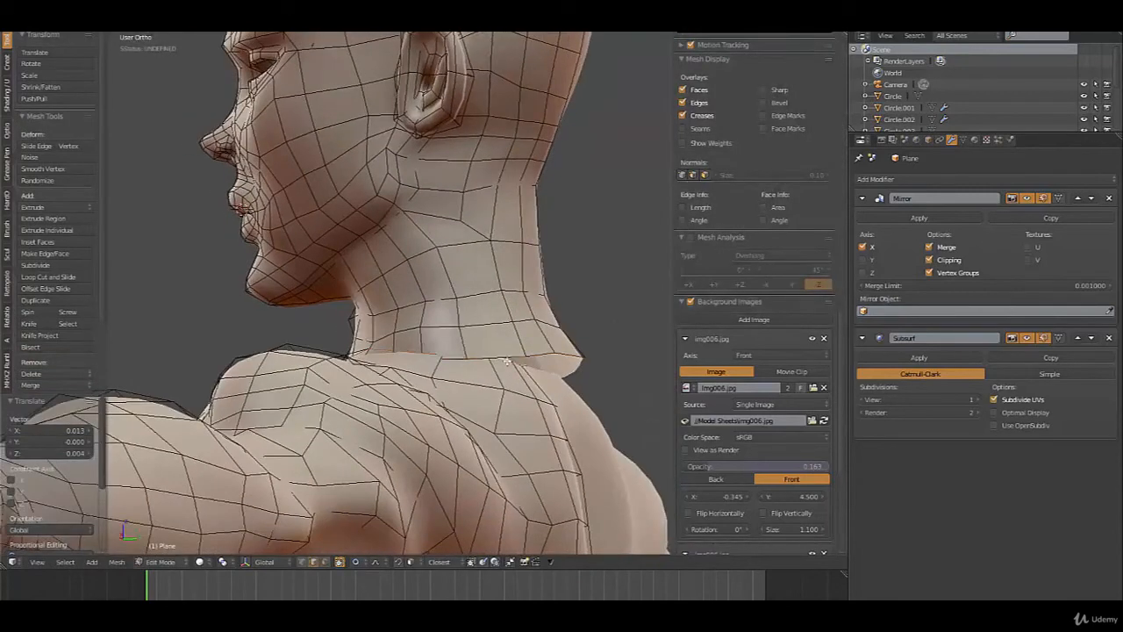
key("KP_3")
key("g")
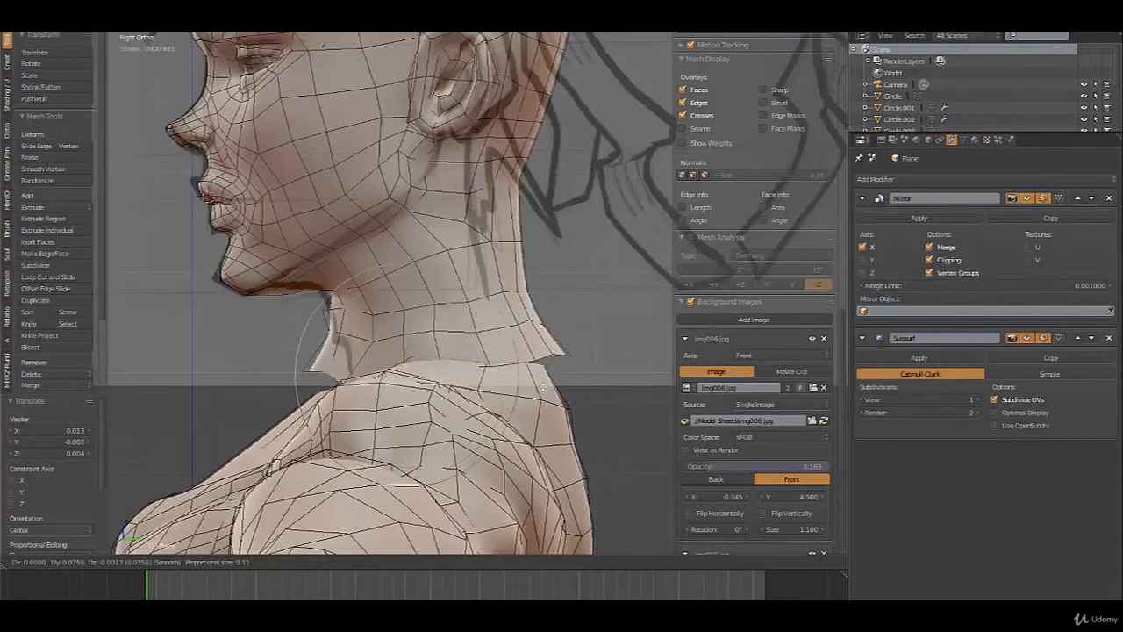
left_click(540, 388)
In vertex selection, move the collar's front vertex about 0.023 forward and lower the collar vertex above the shoulder by about 0.004
key("ctrl+Tab")
left_click(430, 395)
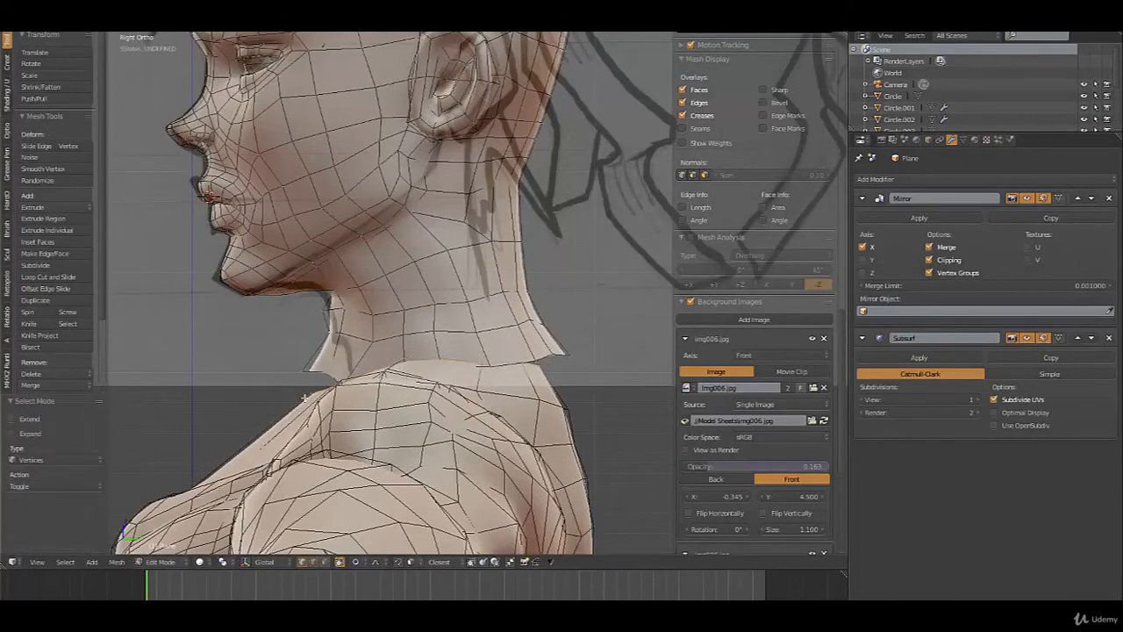
key("g")
left_click(290, 391)
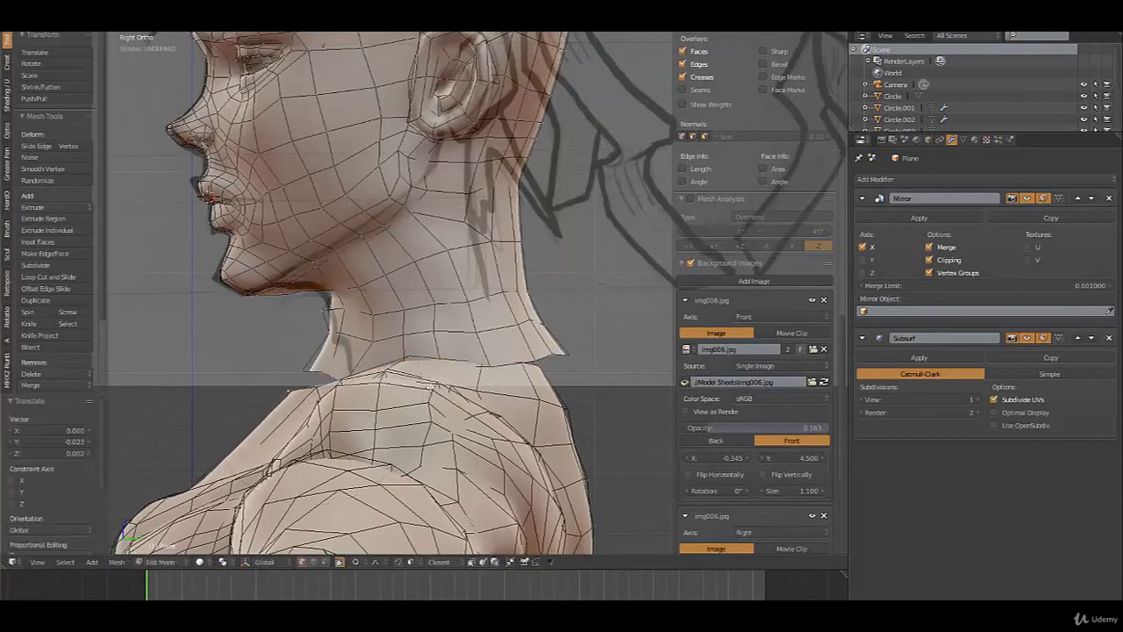
right_click(430, 364)
key("g")
left_click(430, 368)
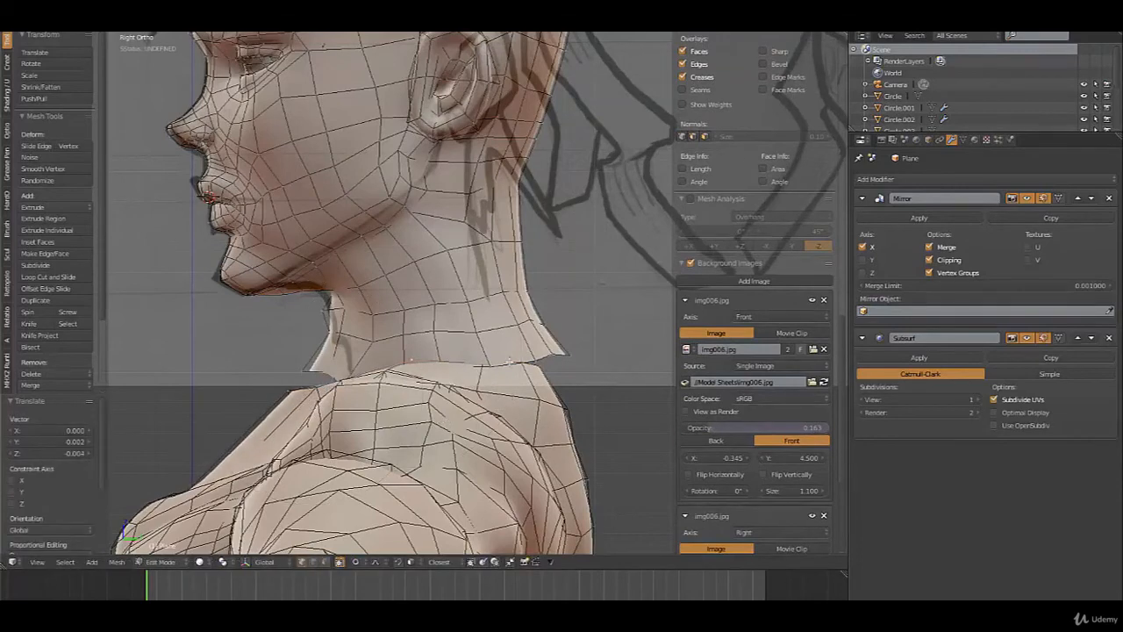
Delete the bottom vertex loop of the neck
right_click(509, 362, "alt")
key("x")
left_click(505, 388)
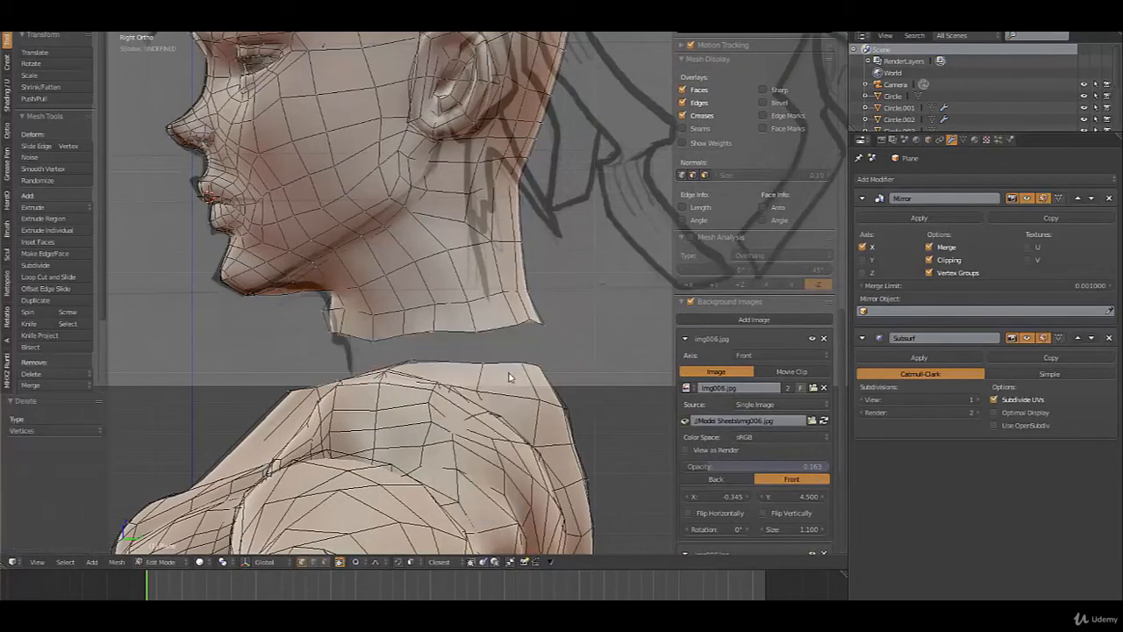
In wireframe display, create a face between the neck edge and the collar edge at the front midline
mouse_move(394, 387)
middle_mouse_down()
mouse_move(470, 385)
mouse_move(366, 388)
mouse_move(306, 410)
mouse_move(358, 331)
mouse_move(339, 403)
mouse_move(308, 430)
middle_mouse_up()
key("z")
right_click(296, 412, "shift")
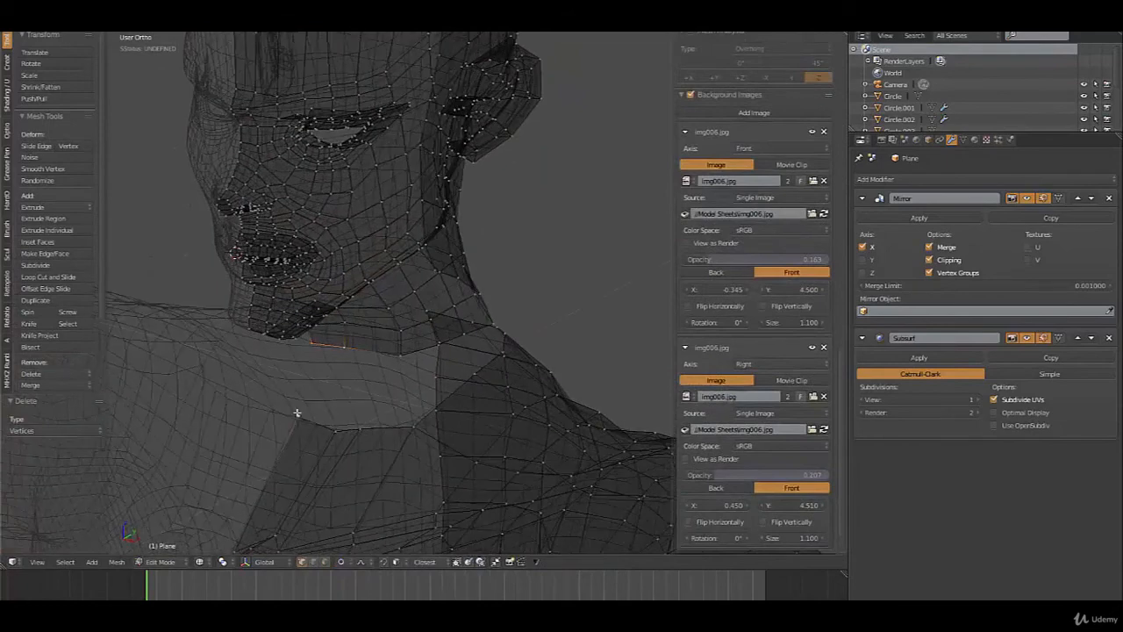
right_click(329, 429, "shift")
key("f")
middle_click_drag(342, 393, 328, 386)
middle_click_drag(337, 348, 361, 348)
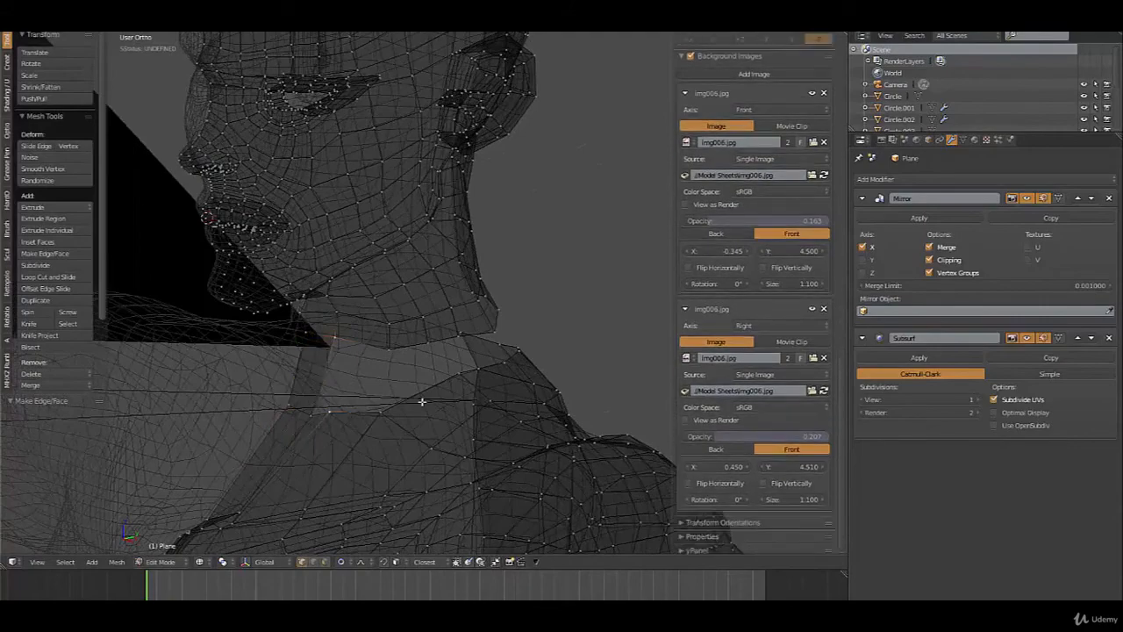
Fill the gap between neck and collar with faces from the back midline around the side, and return to solid shading
middle_click_drag(421, 396, 527, 363)
right_click(527, 387, "shift")
right_click(485, 396, "shift")
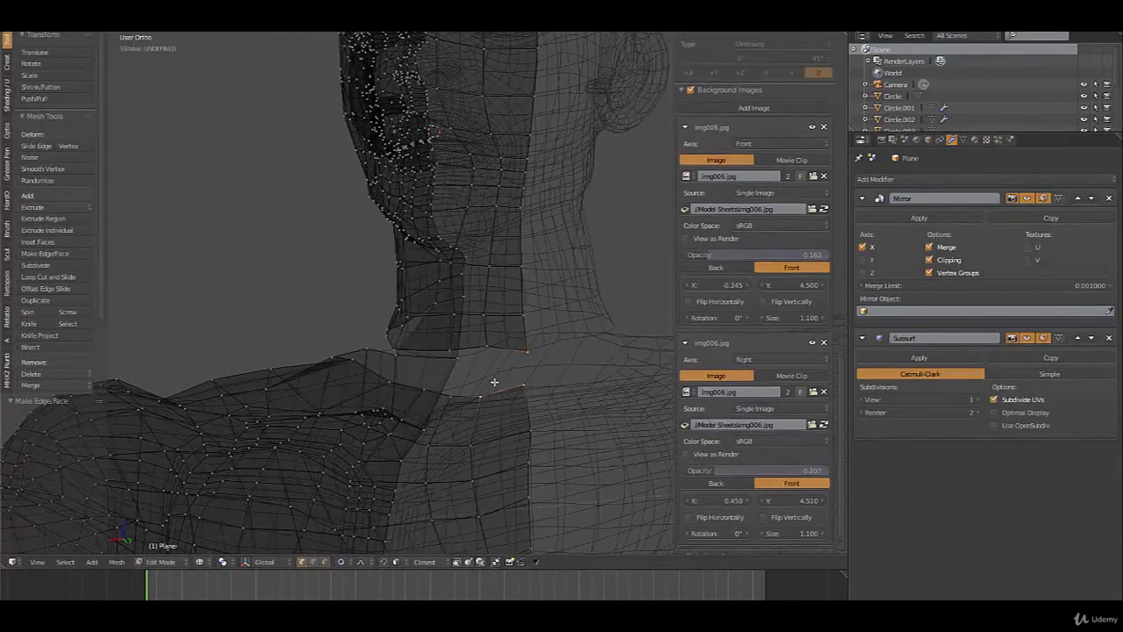
right_click(488, 349, "shift")
key("f")
middle_click_drag(492, 360, 522, 397)
scroll(522, 398, "up", 1)
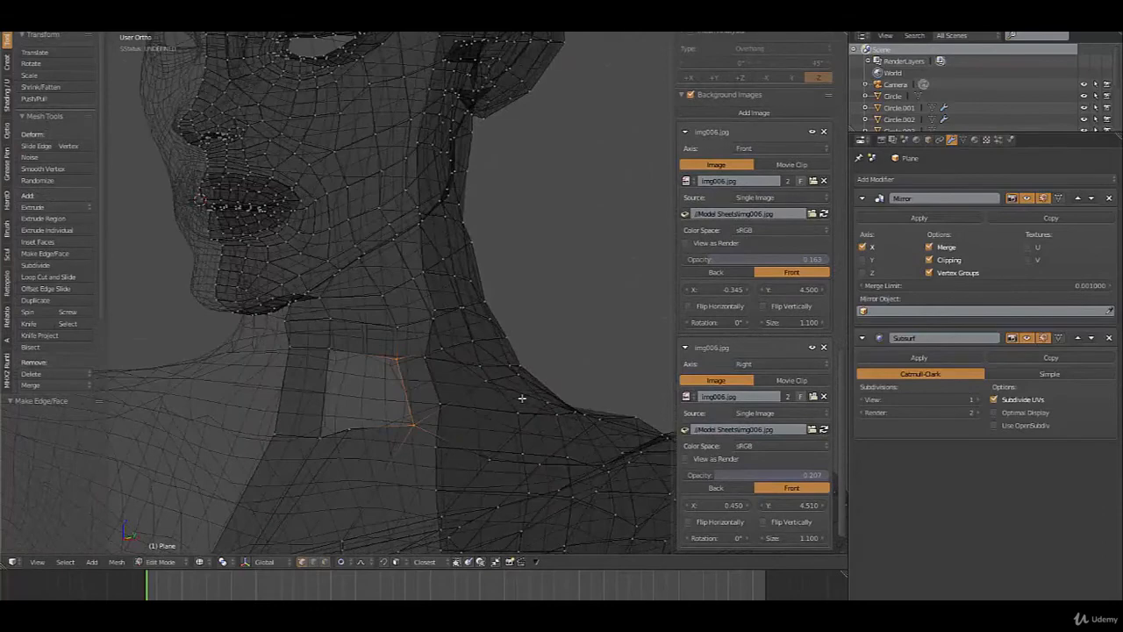
key("z")
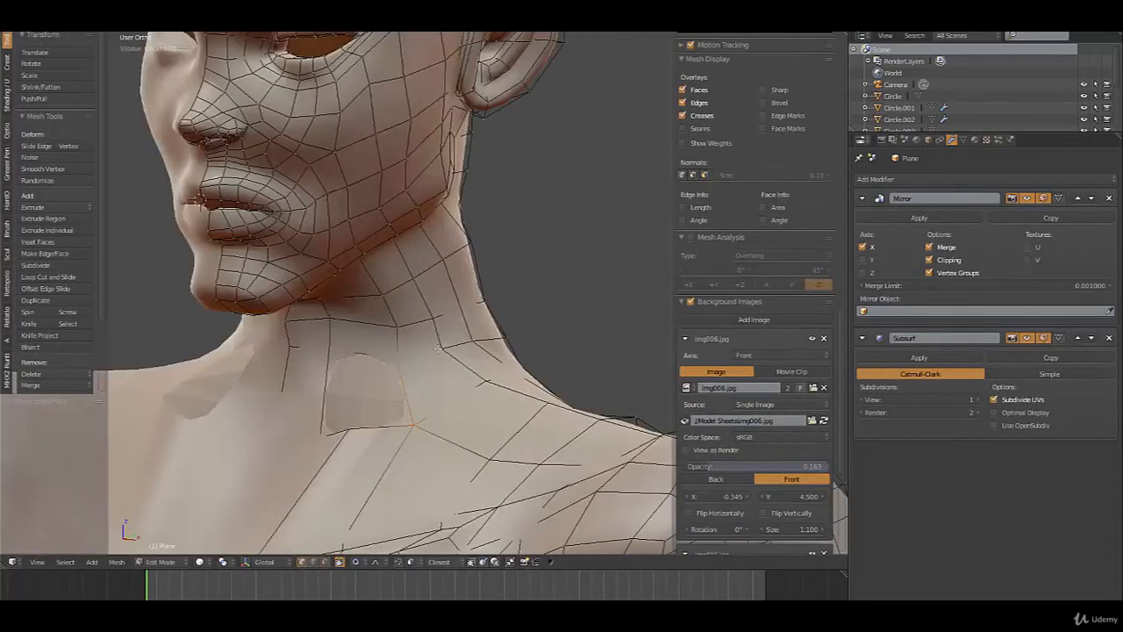
Cut a new edge loop from the remaining neck gap up the neck and through the cheek, and leave Edit Mode
middle_click_drag(437, 349, 408, 309)
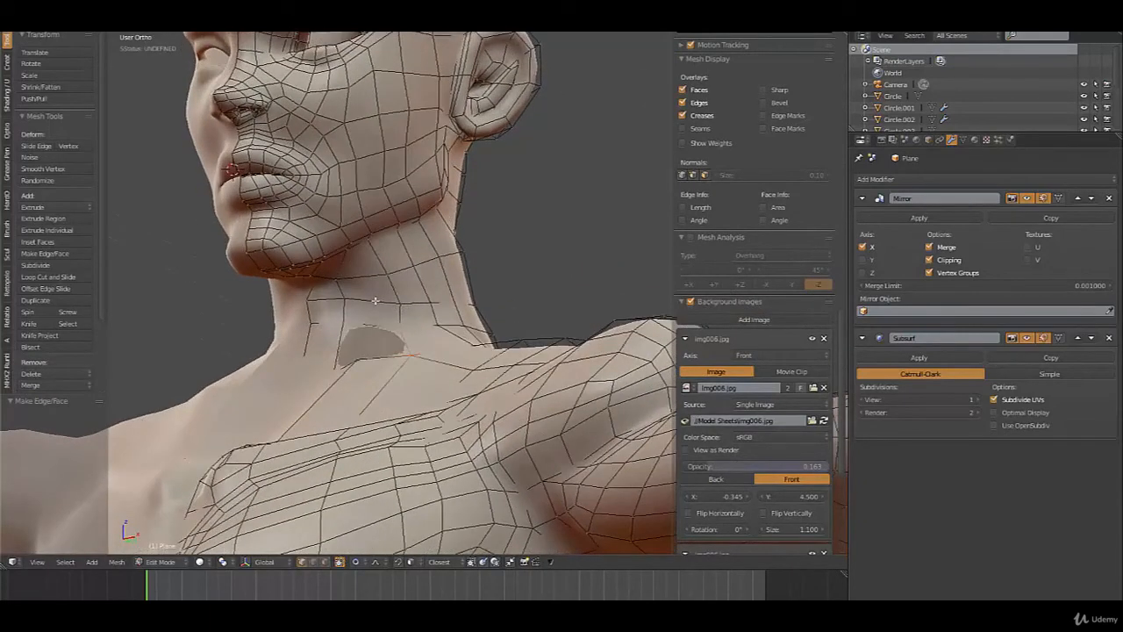
key("ctrl+r")
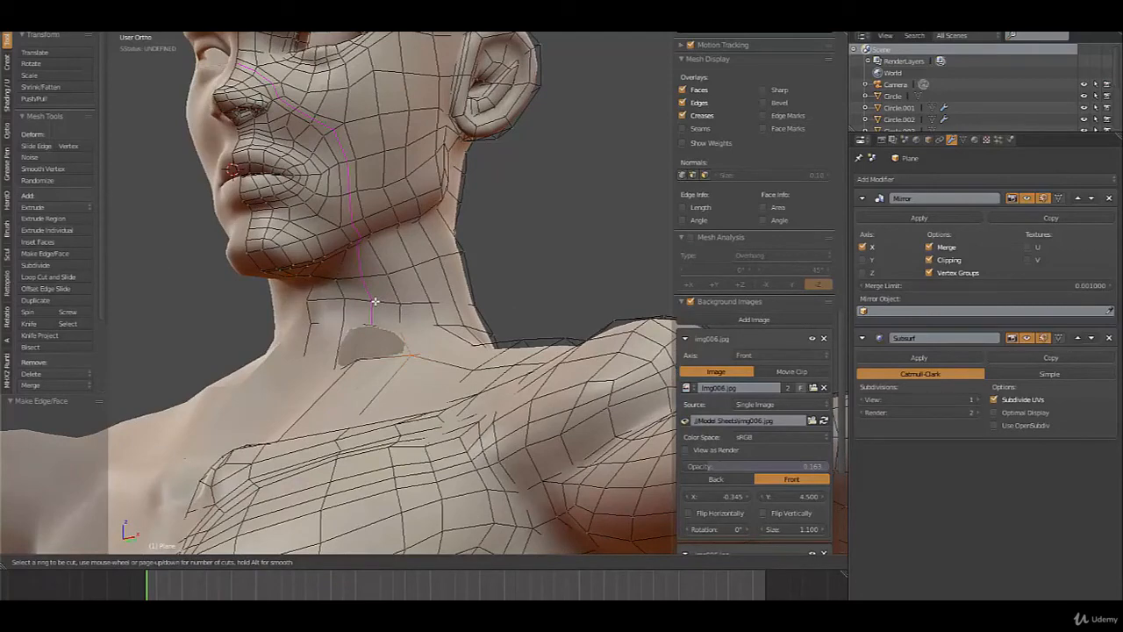
left_click(374, 301)
left_click(375, 301)
key("Tab")
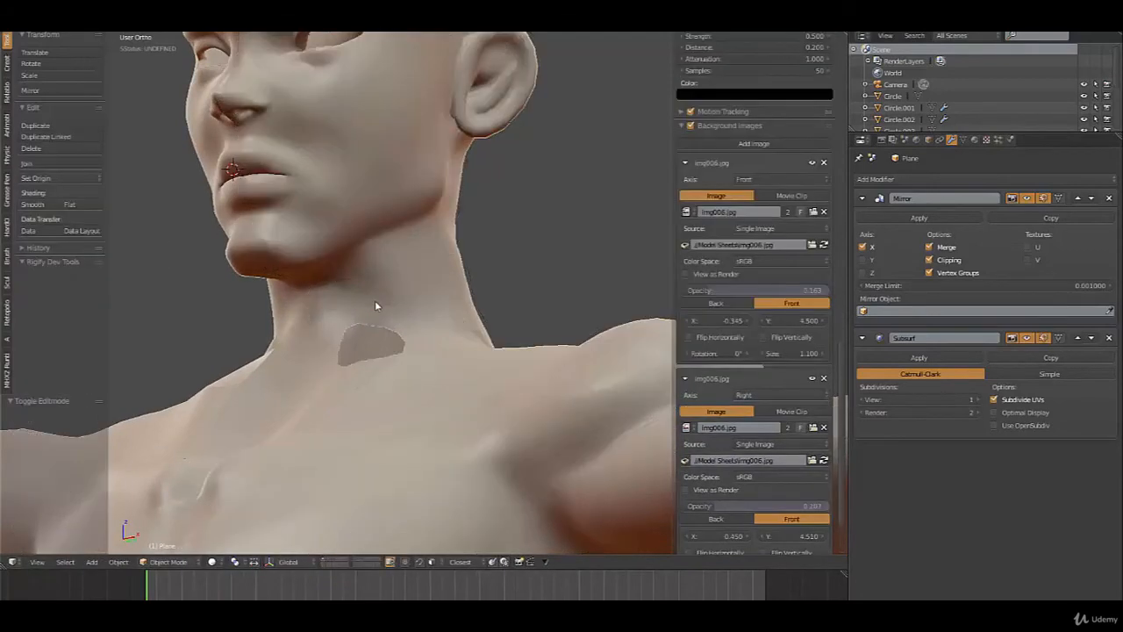
Inspect the connection between neck and body in Edit Mode and Object Mode, from an angle and in the front view
scroll(375, 301, "down", 3)
mouse_move(375, 301)
middle_mouse_down()
mouse_move(430, 318)
mouse_move(399, 309)
mouse_move(391, 345)
middle_mouse_up()
key("Tab")
scroll(399, 309, "up", 3)
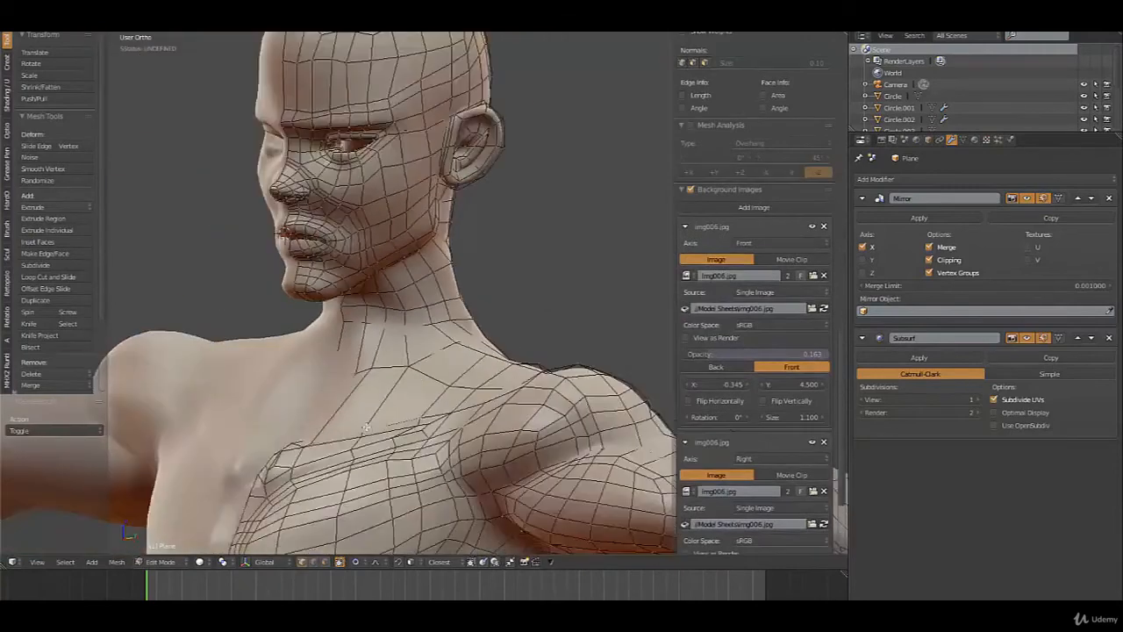
key("Tab")
middle_click_drag(382, 421, 443, 397)
scroll(441, 414, "down", 3)
key("KP_1")
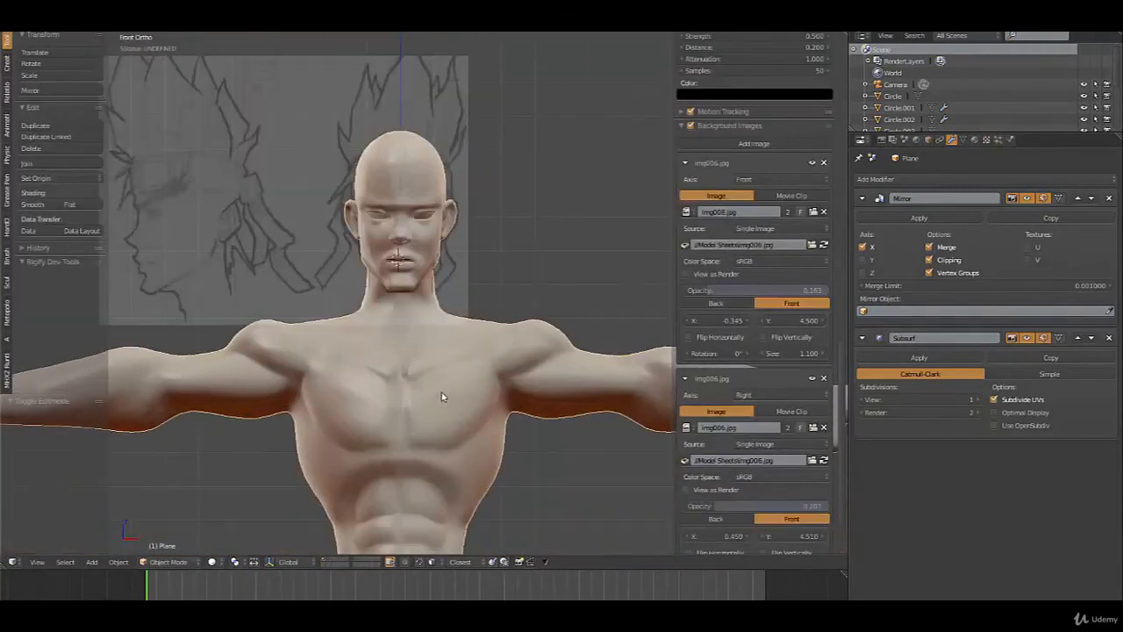
scroll(441, 396, "down", 4)
scroll(441, 397, "up", 3)
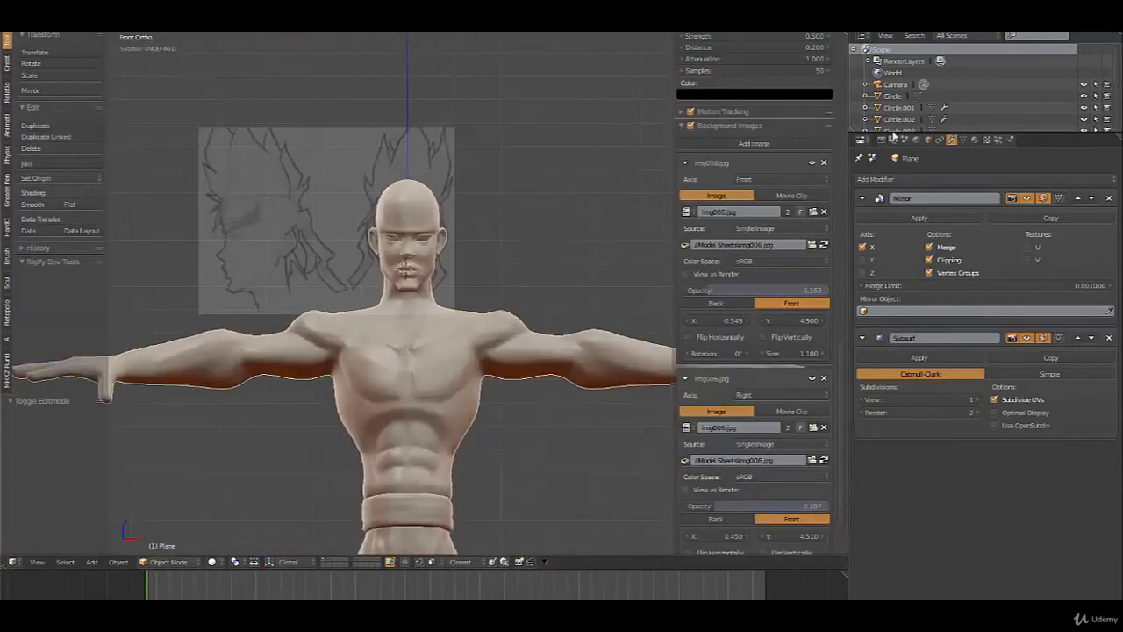
Hide the front background image and collapse the settings of both background images
left_click(812, 163)
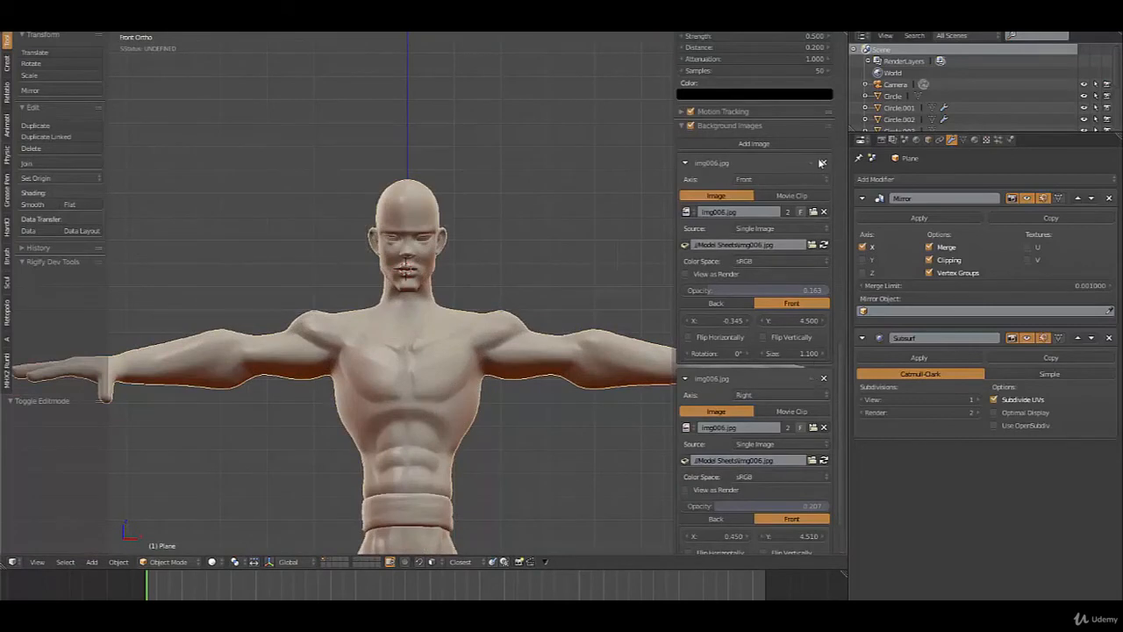
left_click(689, 164)
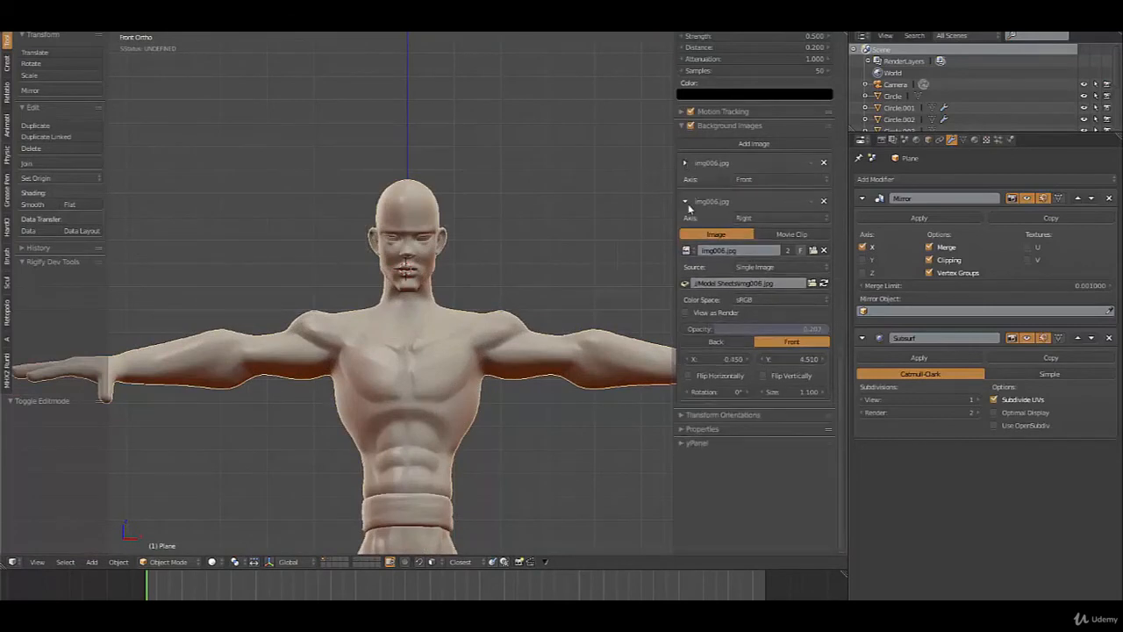
left_click(685, 201)
In Edit Mode, smooth the vertex at the side of the neck base and move it slightly outward with proportional editing
scroll(420, 373, "up", 4)
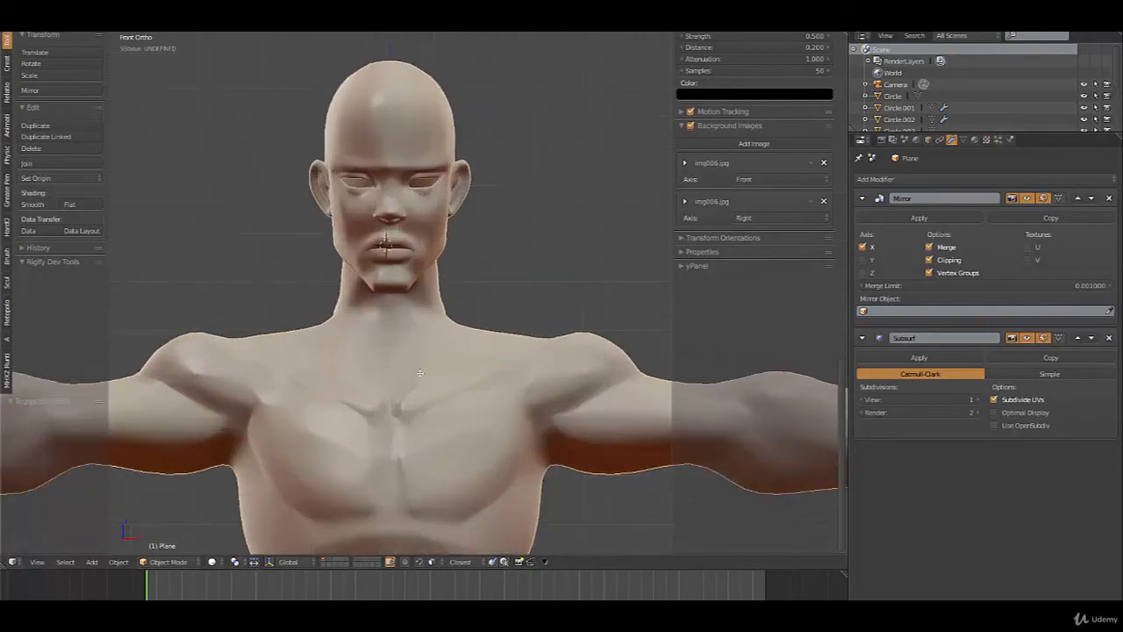
key("Tab")
scroll(449, 318, "up", 2)
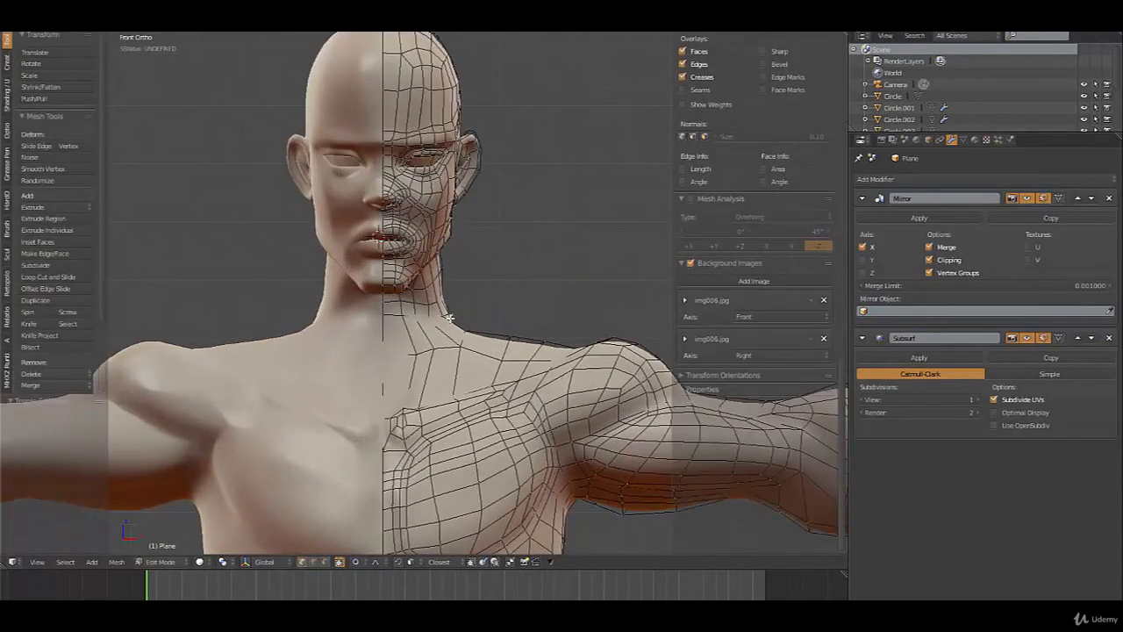
key("w")
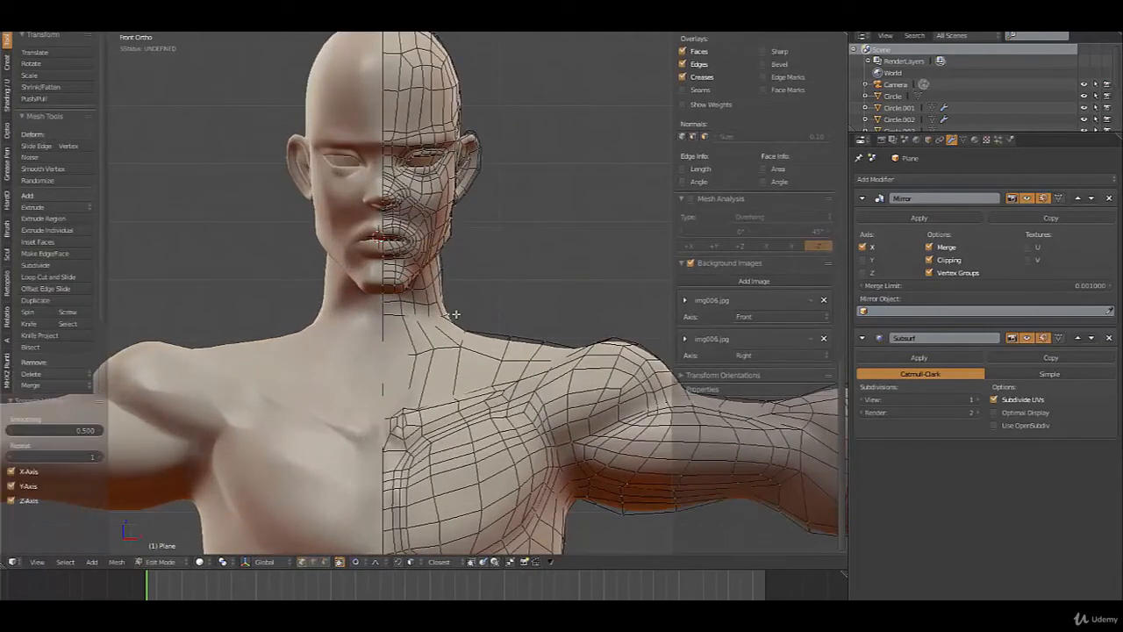
key("g")
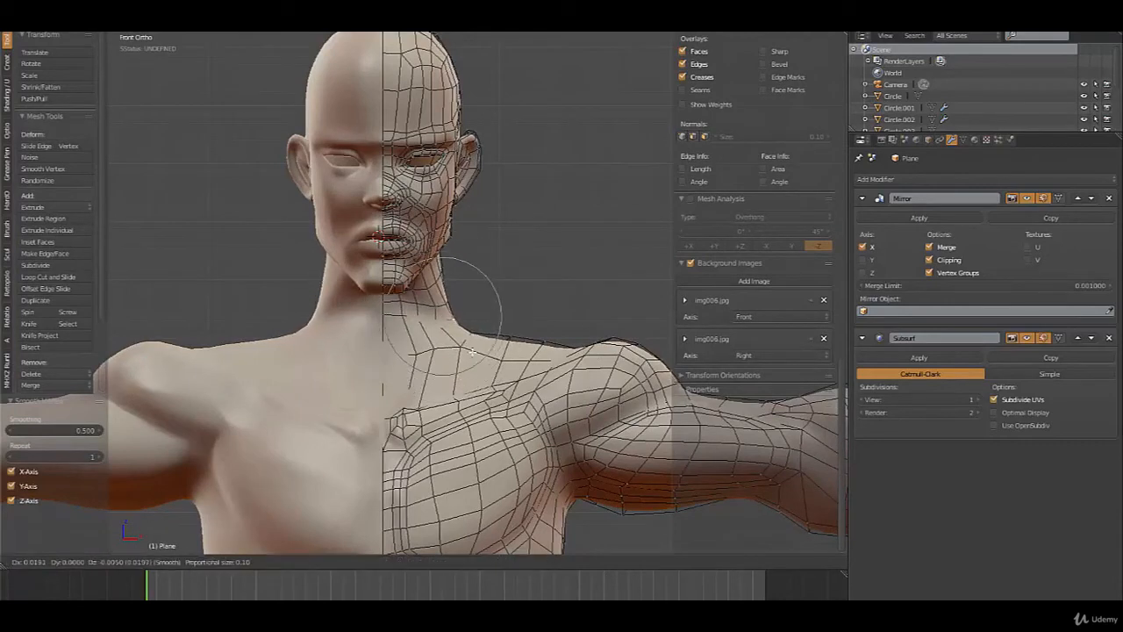
left_click(454, 275)
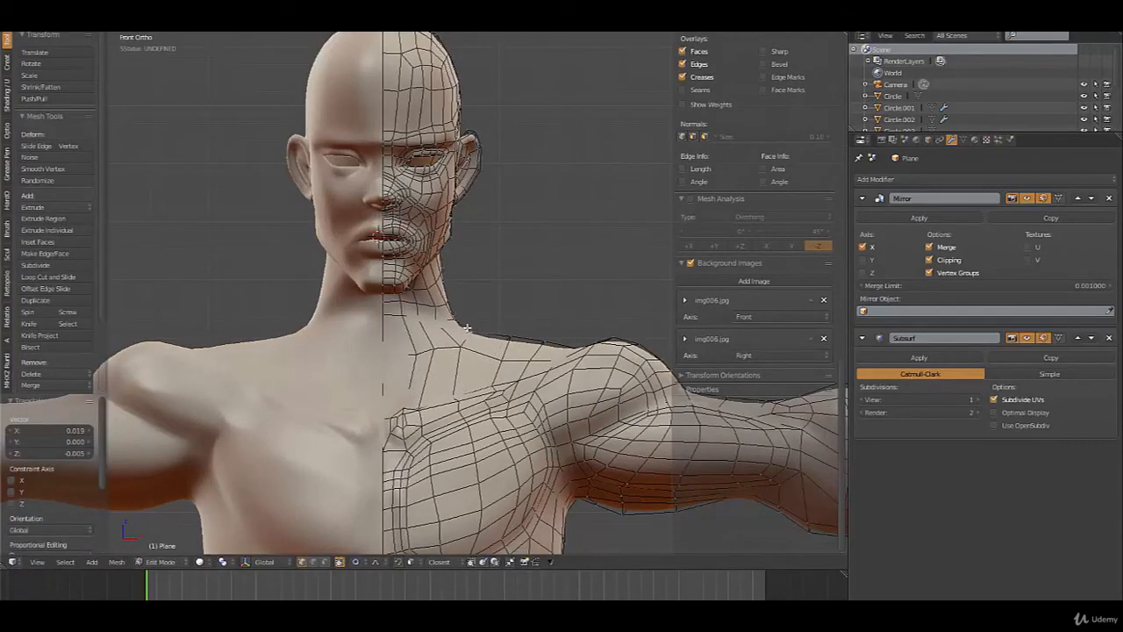
In the right side view, reshape the back of the neck inward with proportional editing, and deselect everything
middle_click_drag(467, 331, 411, 342)
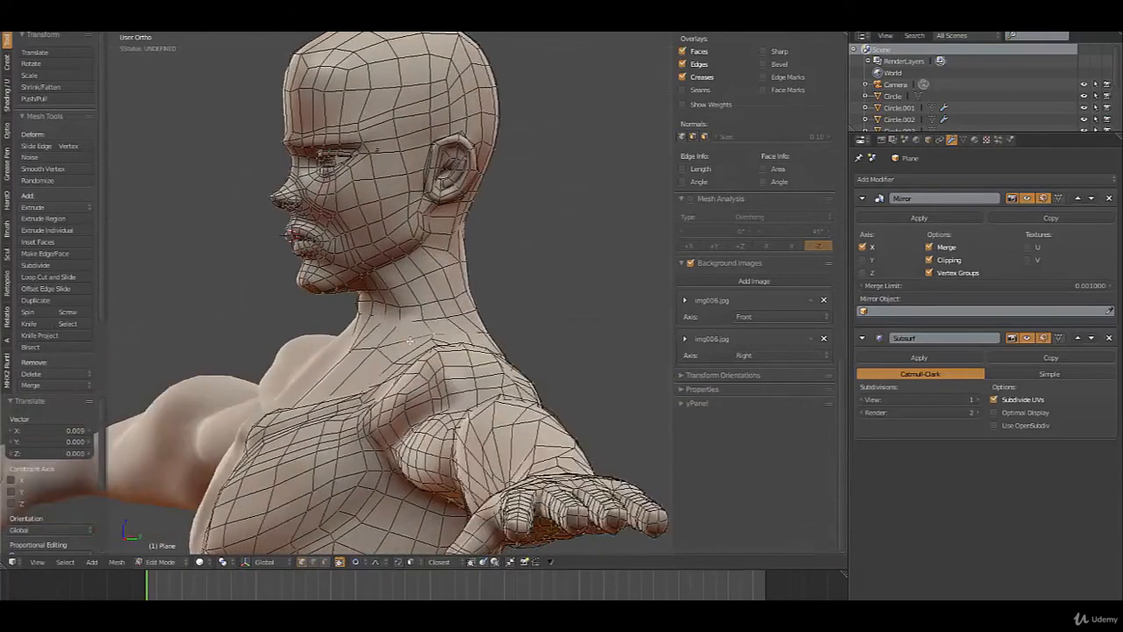
key("KP_3")
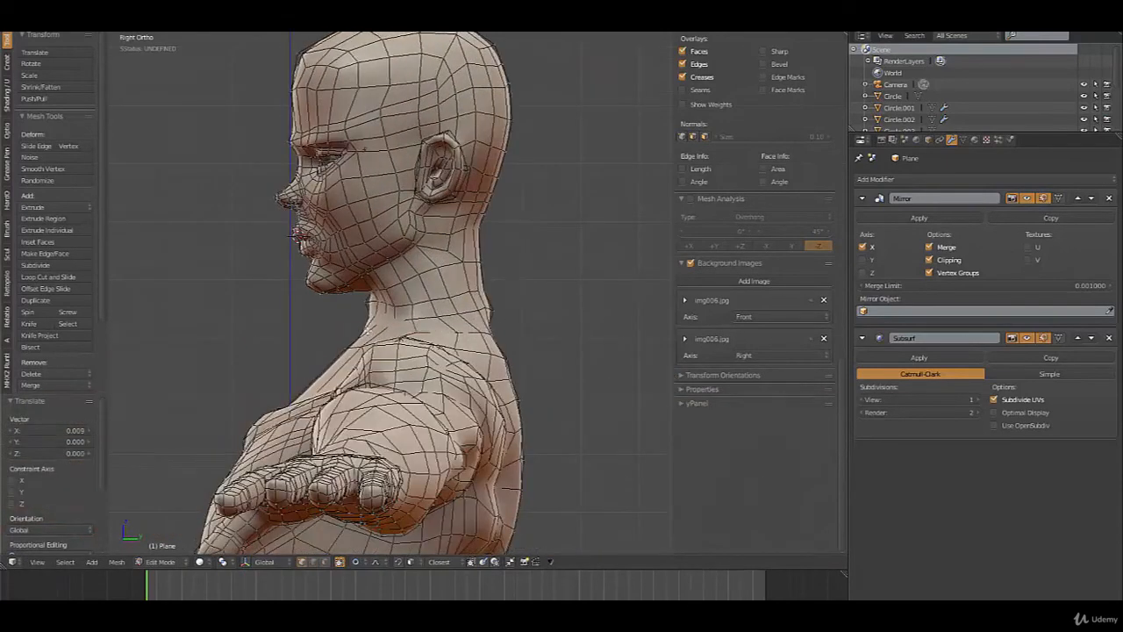
key("g")
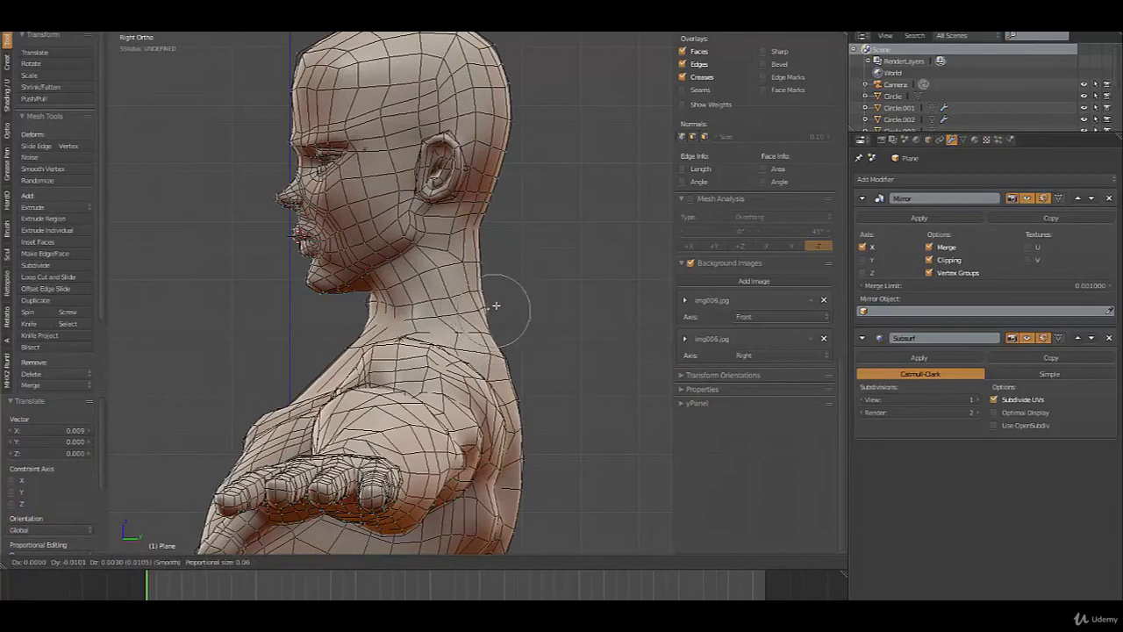
left_click(497, 303)
scroll(496, 303, "down", 2)
key("a")
scroll(438, 316, "down", 2)
middle_click_drag(395, 321, 475, 358)
scroll(456, 364, "down", 5)
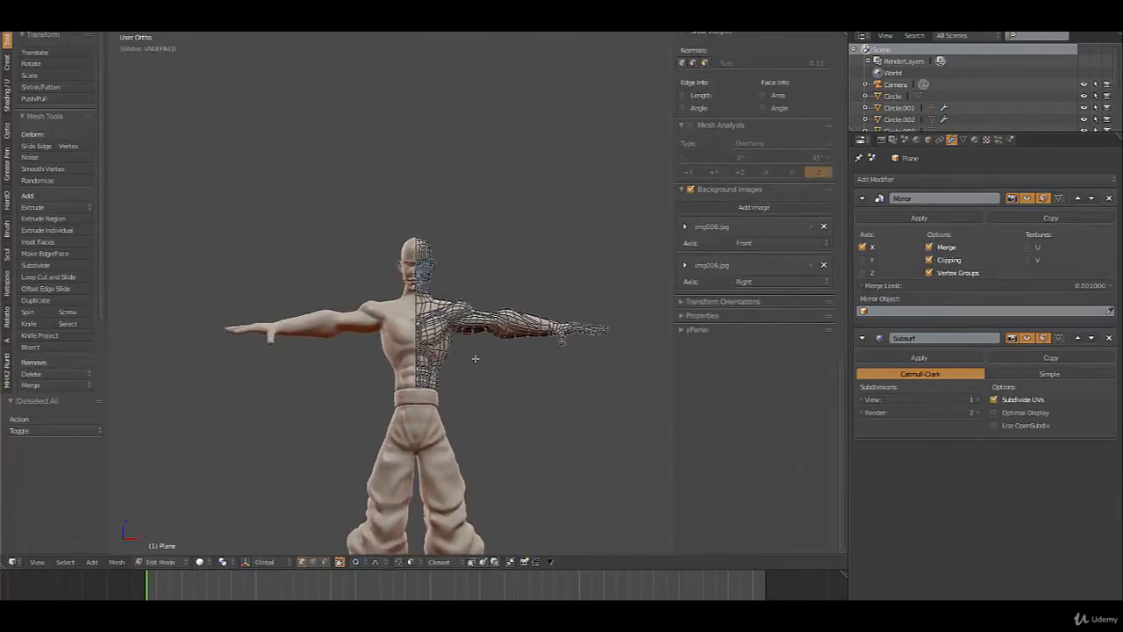
scroll(460, 356, "up", 7)
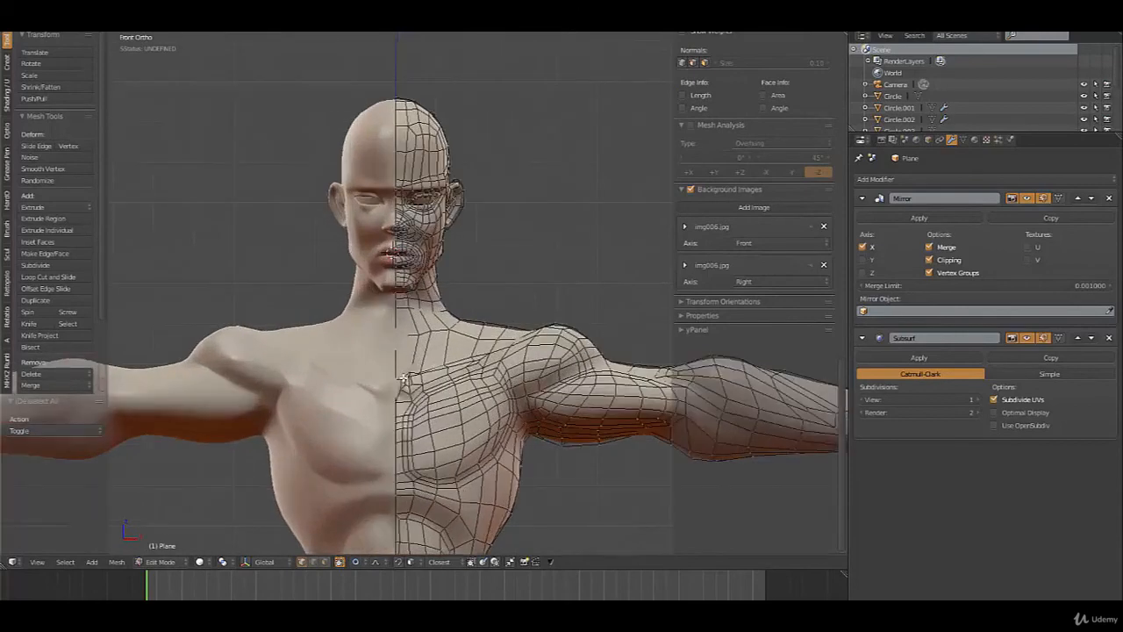
right_click(404, 380)
key("g")
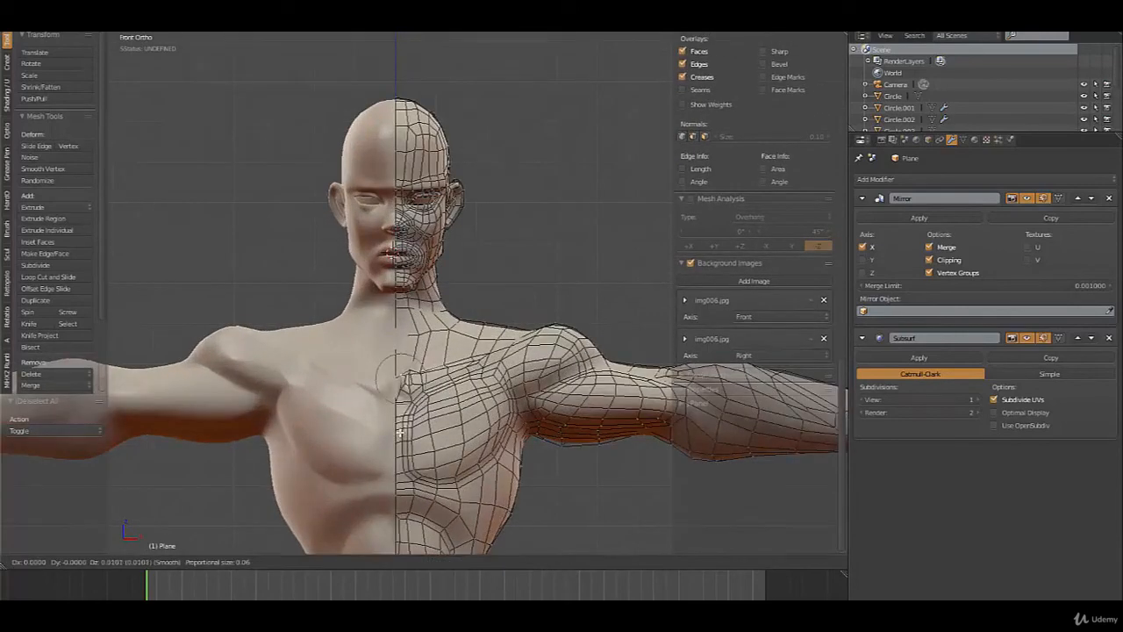
scroll(401, 430, "down", 1)
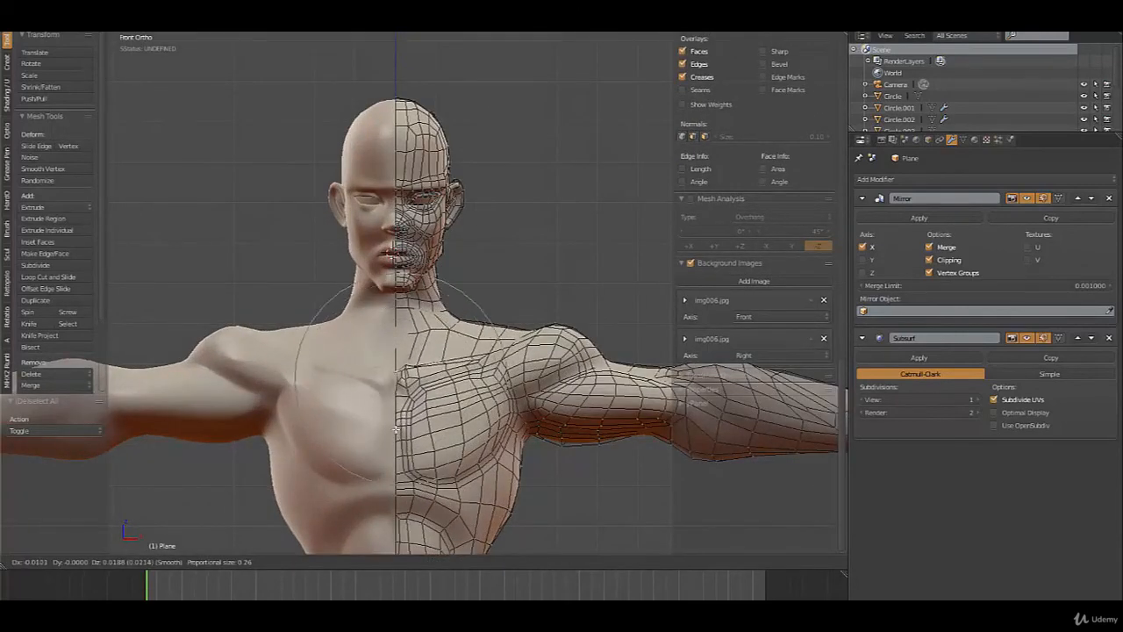
left_click(401, 430)
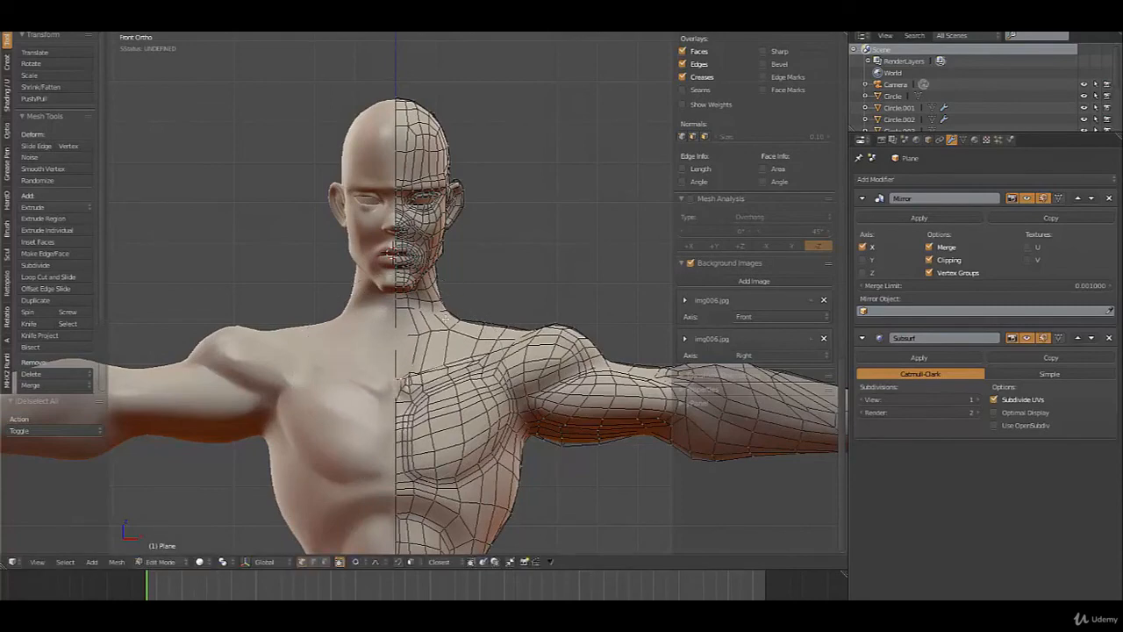
In wireframe display, select all the head's vertices down to the chin in the front view
key("z")
scroll(430, 298, "down", 1)
key("b")
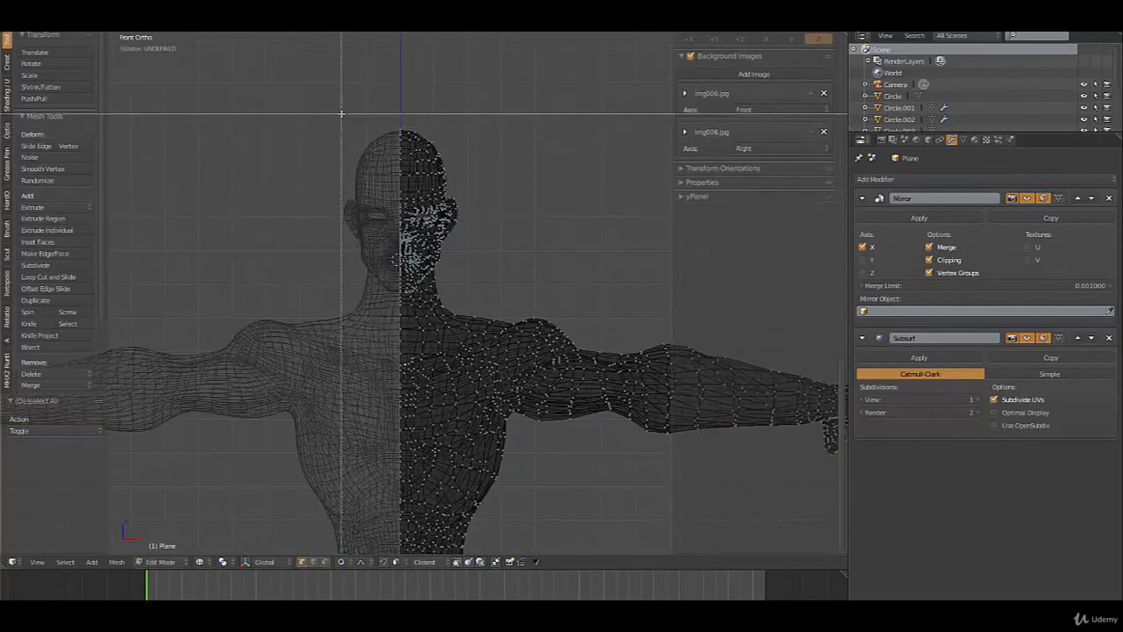
left_click_drag(341, 110, 503, 296)
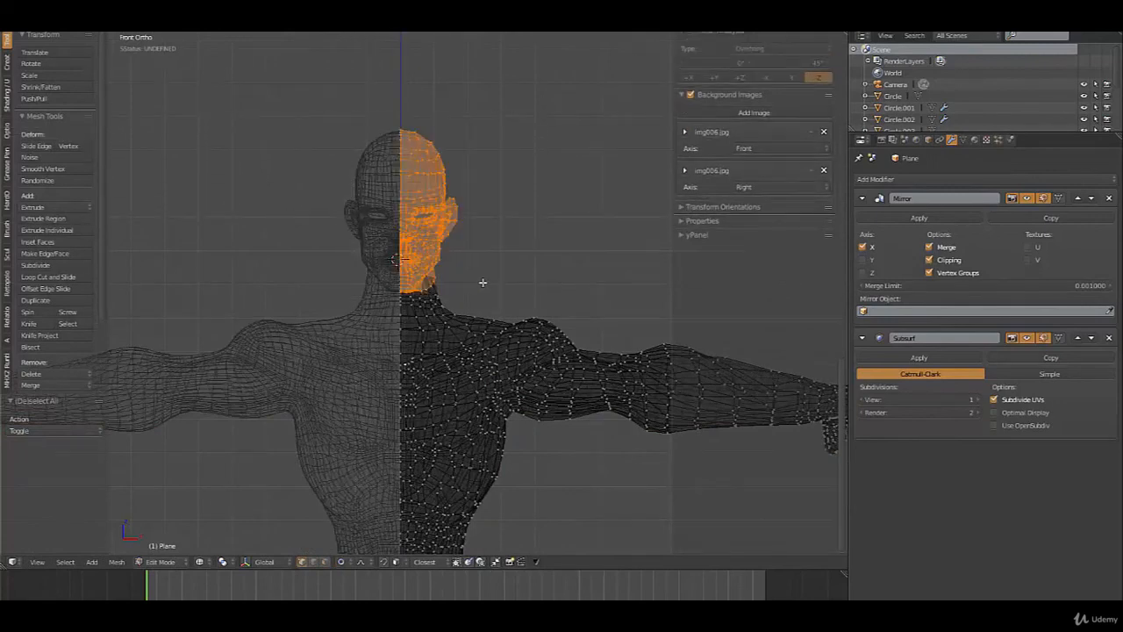
key("g")
key("z")
right_click(486, 293)
Lower the head slightly along Z with proportional editing, shortening the neck, and return to solid shading with nothing selected
key("b")
left_click_drag(470, 331, 399, 369)
key("g")
key("z")
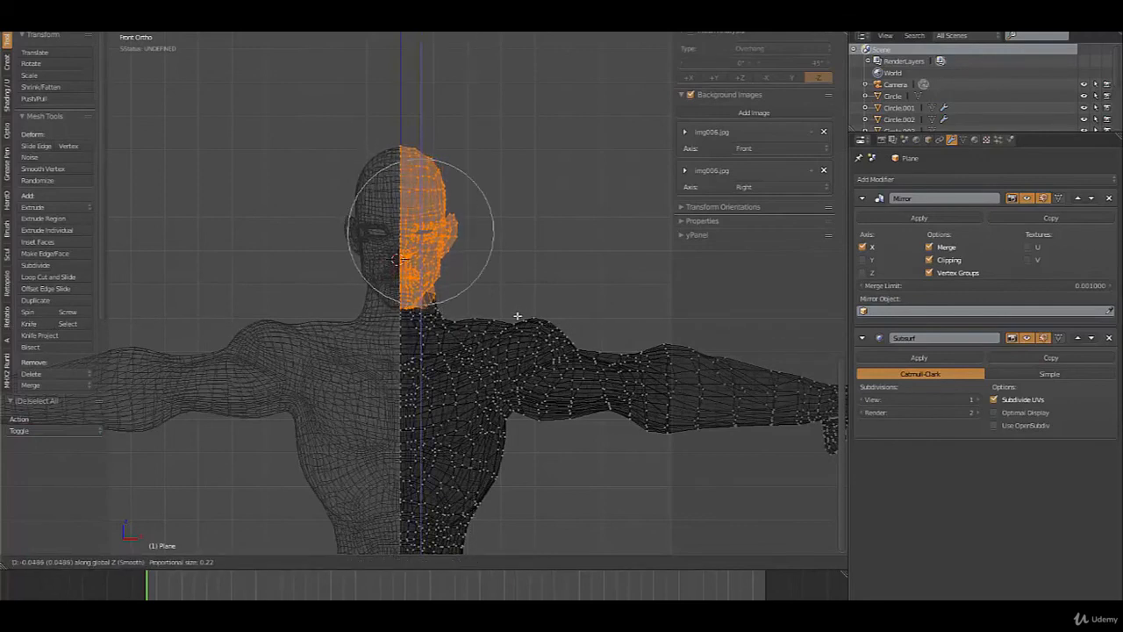
left_click(516, 312)
key("a")
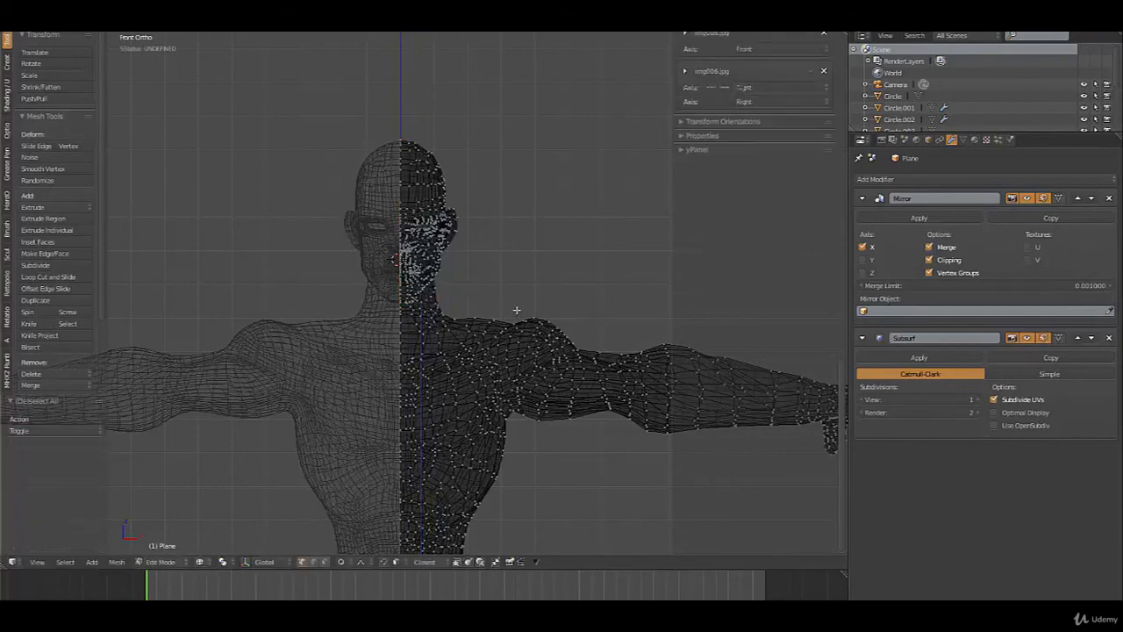
key("z")
mouse_move(517, 310)
middle_mouse_down()
mouse_move(403, 332)
mouse_move(505, 337)
mouse_move(492, 339)
middle_mouse_up()
key("KP_1")
In the front view, reposition the vertices between the front neck base and the collarbone with proportional editing
scroll(490, 339, "up", 5)
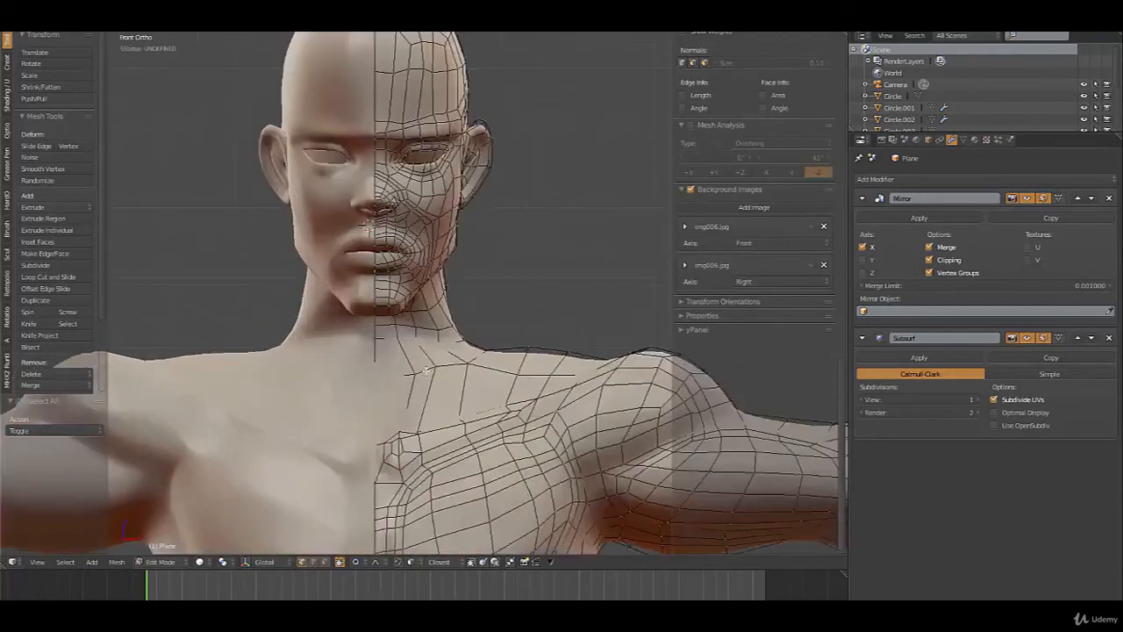
middle_click_drag(408, 393, 442, 319, "shift")
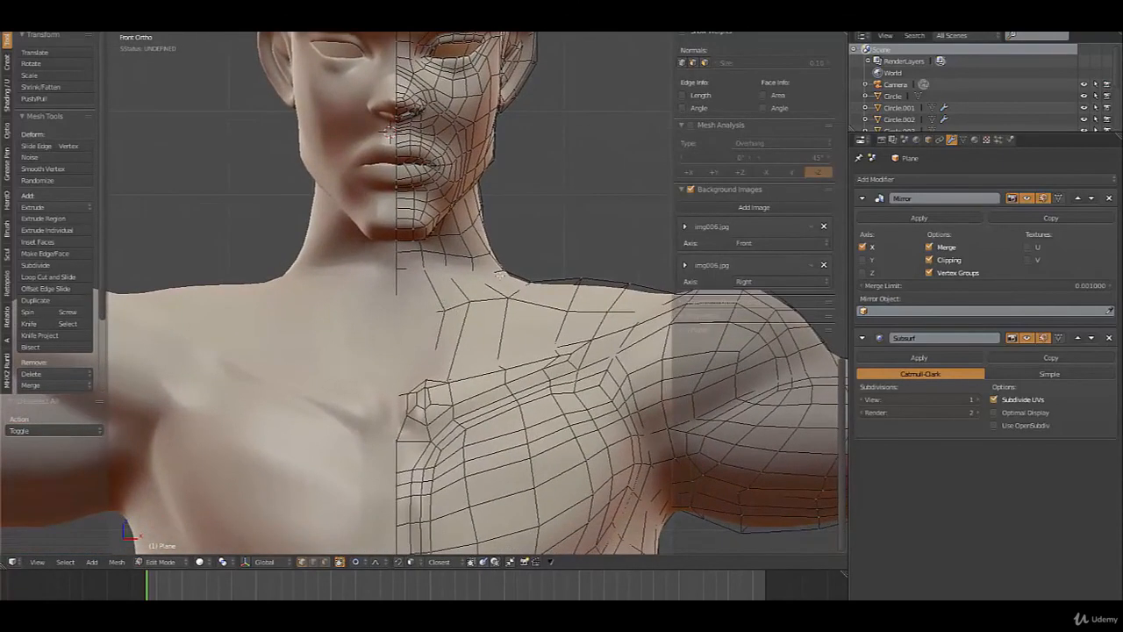
right_click(450, 317)
key("g")
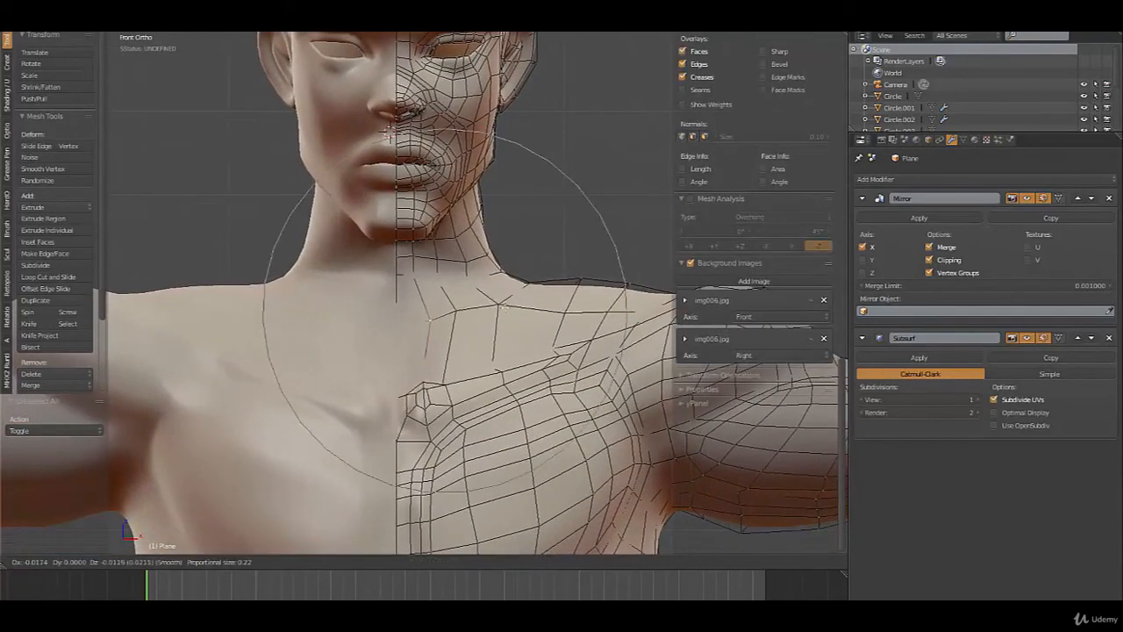
scroll(513, 306, "up", 3)
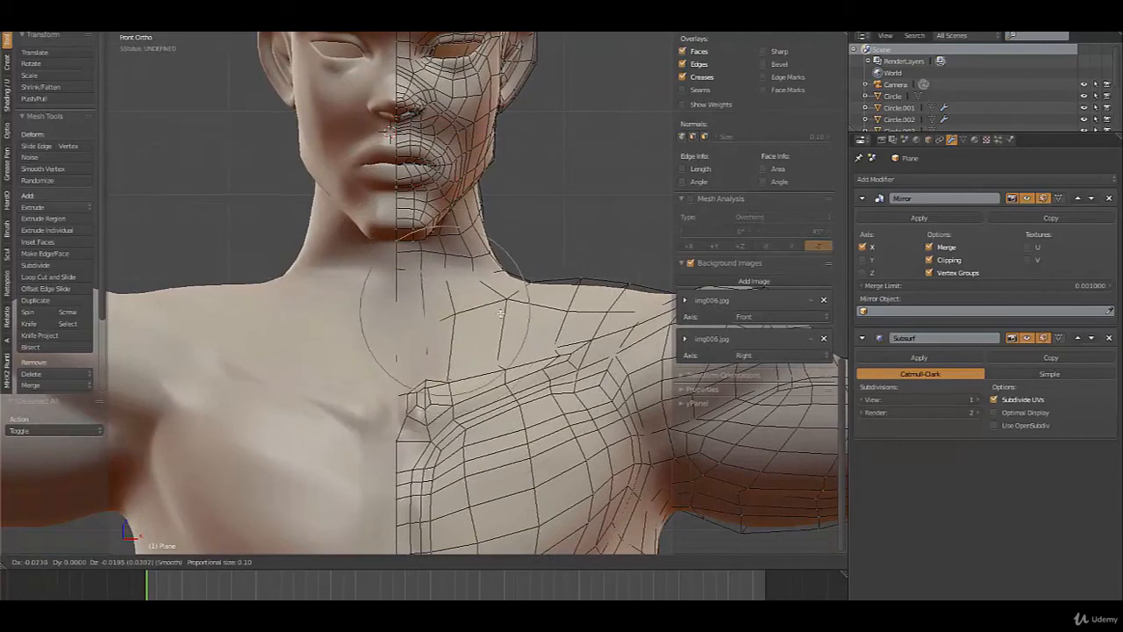
left_click(481, 313)
right_click(451, 282)
key("g")
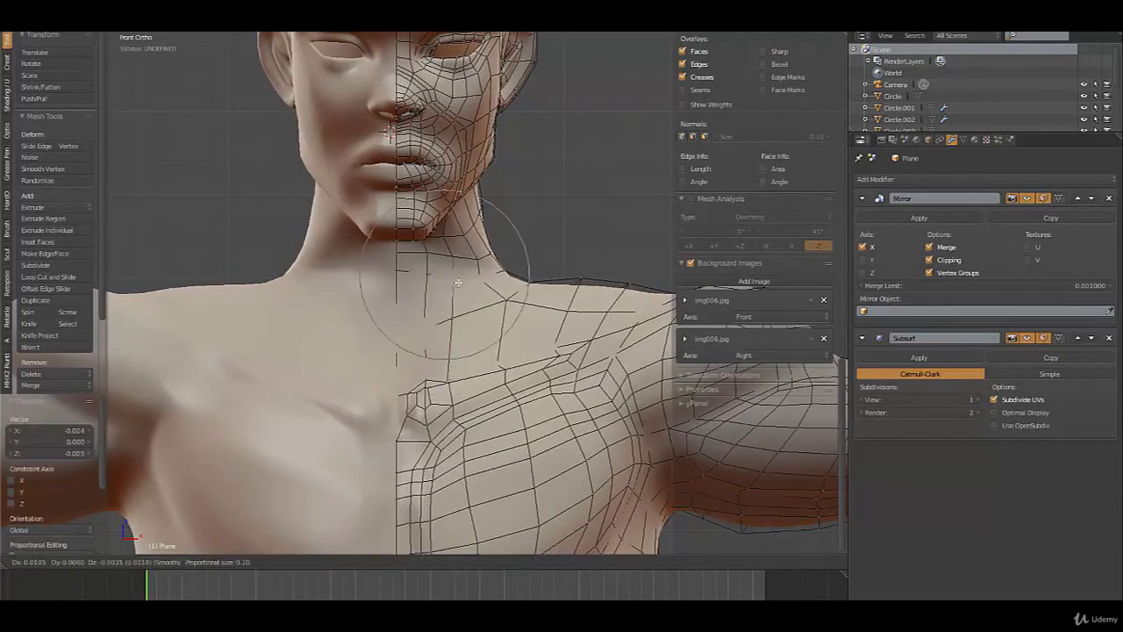
left_click(464, 285)
From an angled view, adjust the depth of the front neck base vertices with proportional editing, and deselect everything
middle_click_drag(467, 287, 500, 287)
key("g")
left_click(368, 306)
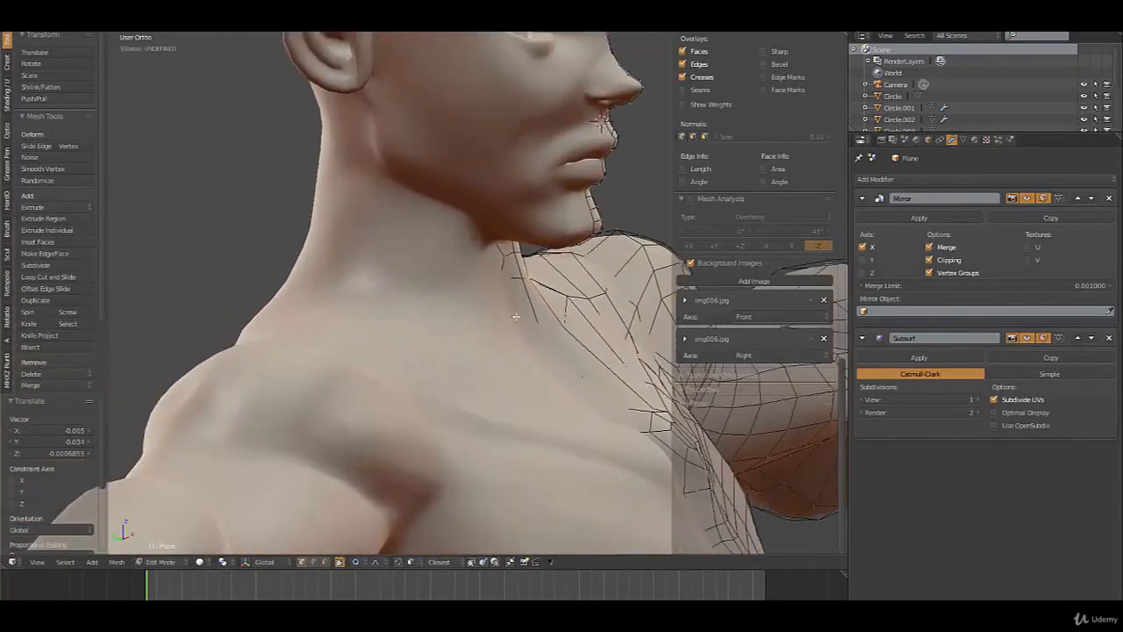
mouse_move(536, 350)
middle_mouse_down()
mouse_move(528, 340)
mouse_move(536, 367)
middle_mouse_up()
key("g")
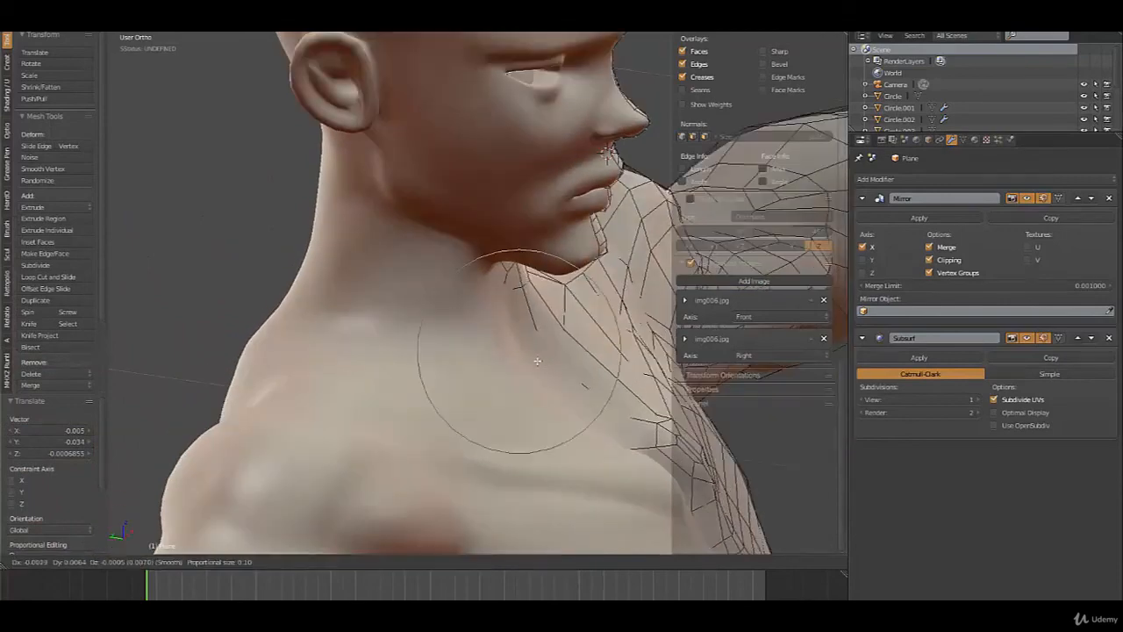
left_click(531, 362)
scroll(532, 359, "down", 3)
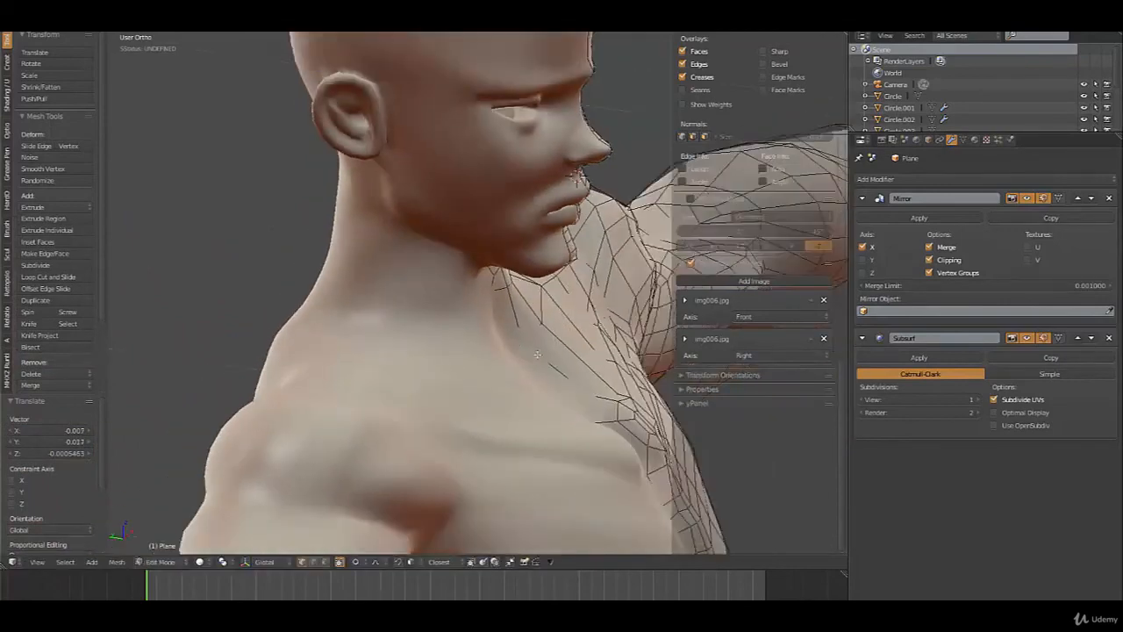
key("a")
Leave Edit Mode and inspect the joined head and neck, and the full character from the front and at an angle
key("Tab")
middle_click_drag(557, 381, 443, 377)
scroll(507, 343, "down", 3)
mouse_move(507, 345)
middle_mouse_down()
mouse_move(468, 333)
mouse_move(513, 319)
mouse_move(506, 326)
middle_mouse_up()
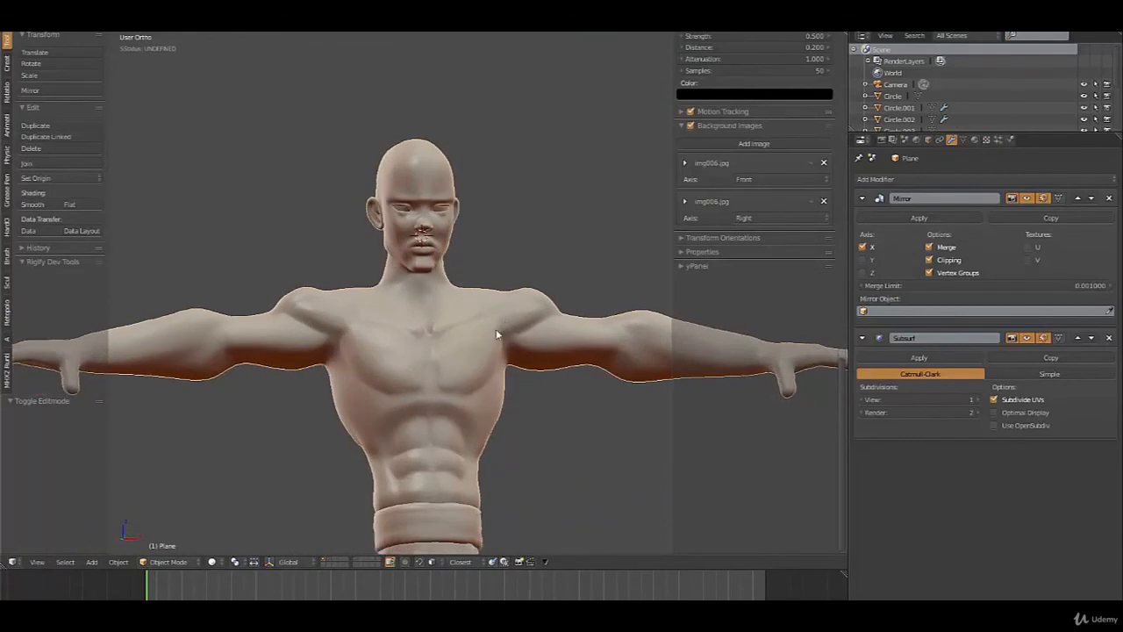
middle_click_drag(496, 335, 540, 368)
scroll(406, 291, "down", 3)
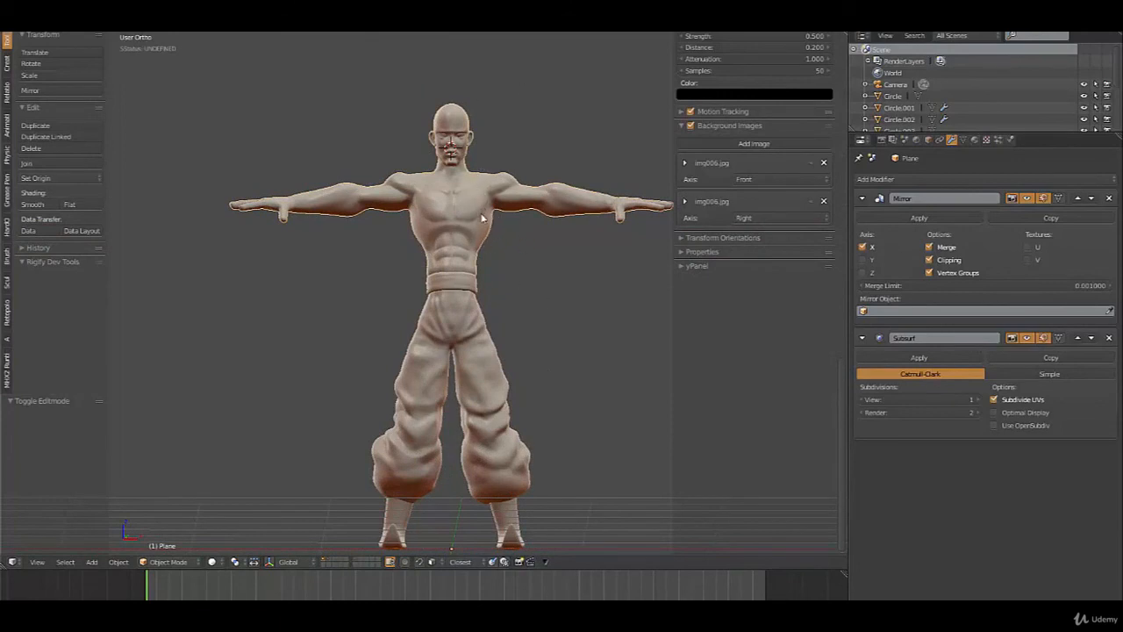
middle_click_drag(477, 261, 472, 344)
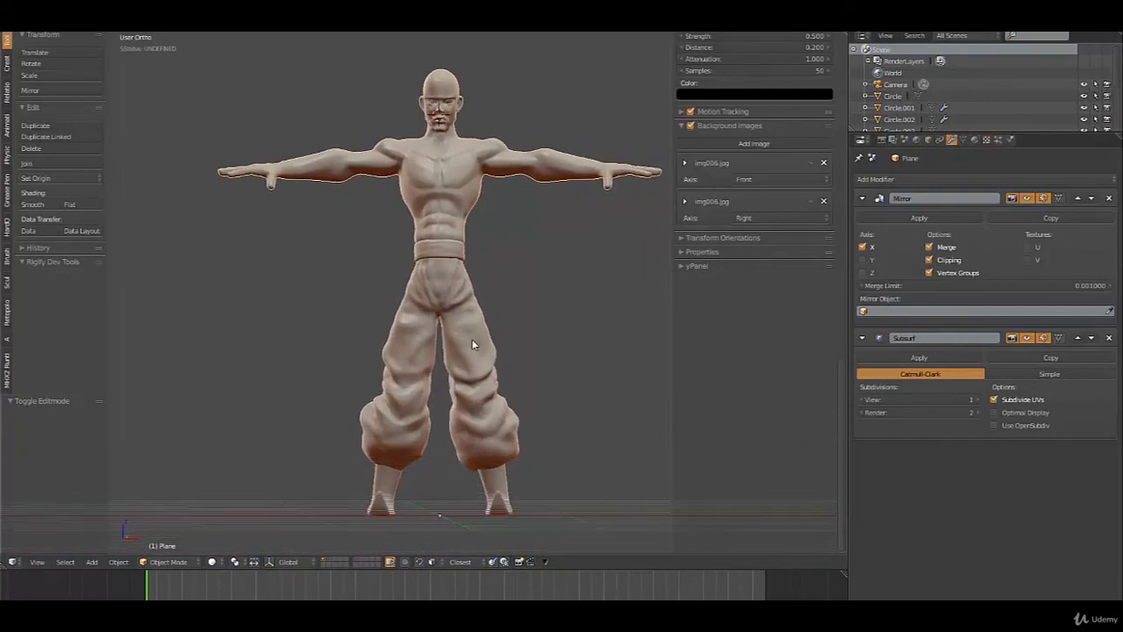